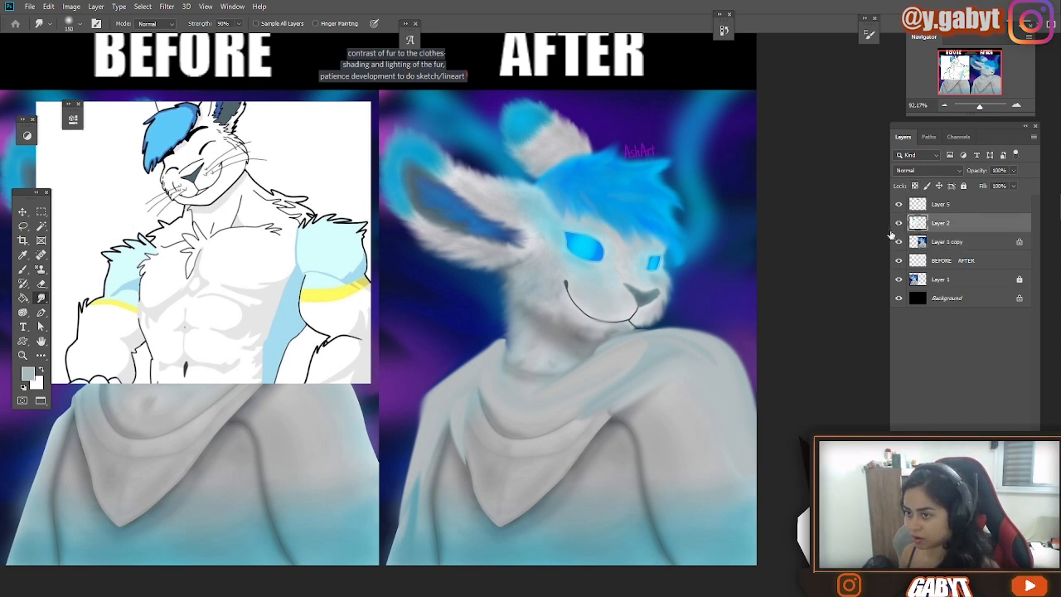
# Hide the reference sketch layer and smudge the AFTER figure's jaw fur and hair into pointed strands.
pyautogui.click(898, 223)
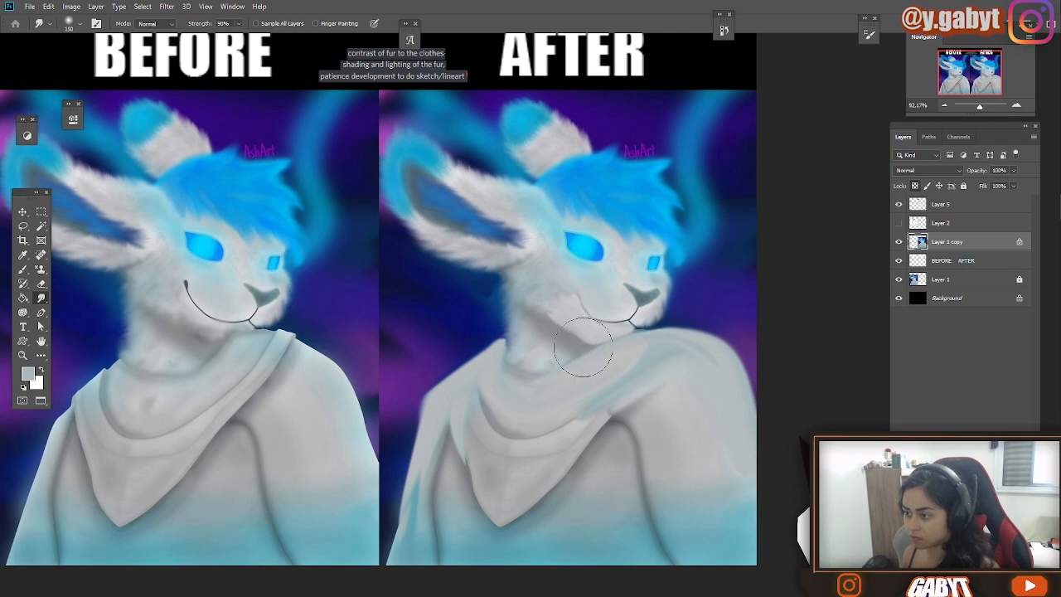
pyautogui.moveTo(979, 105)
pyautogui.mouseDown()
pyautogui.moveTo(962, 106)
pyautogui.moveTo(981, 106)
pyautogui.mouseUp()
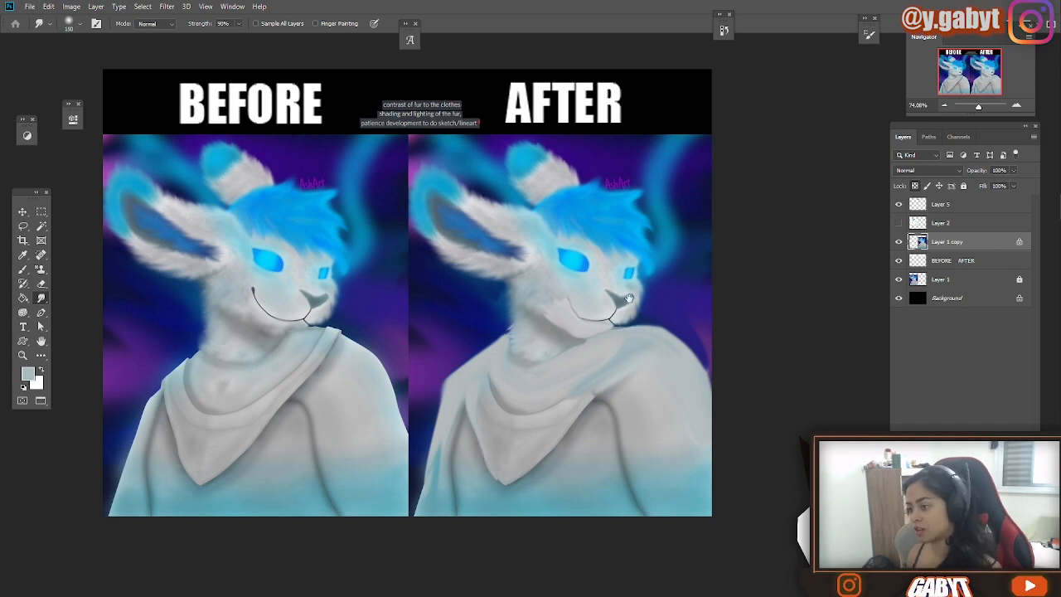
pyautogui.moveTo(629, 299); pyautogui.dragTo(582, 314)
pyautogui.moveTo(608, 243)
pyautogui.mouseDown()
pyautogui.moveTo(603, 200)
pyautogui.moveTo(536, 180)
pyautogui.mouseUp()
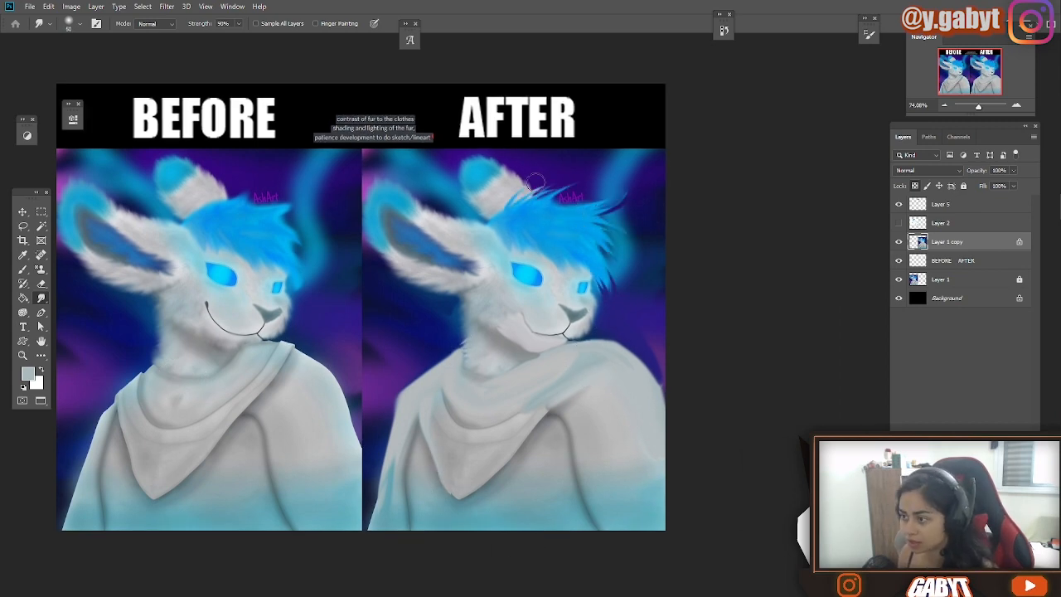
pyautogui.moveTo(548, 433); pyautogui.dragTo(799, 393)
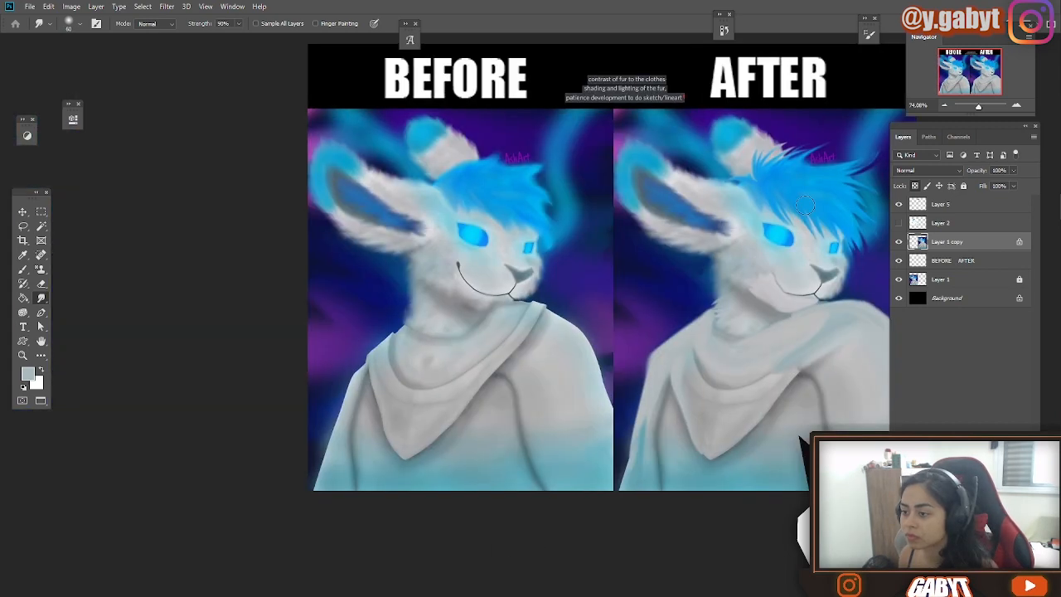
# Paint grey and teal folds down the ear-side edge of the AFTER cloak with a 100 px brush, sampling colors from the cloth.
pyautogui.moveTo(979, 106); pyautogui.dragTo(979, 107)
pyautogui.press('b')
pyautogui.click(947, 107)
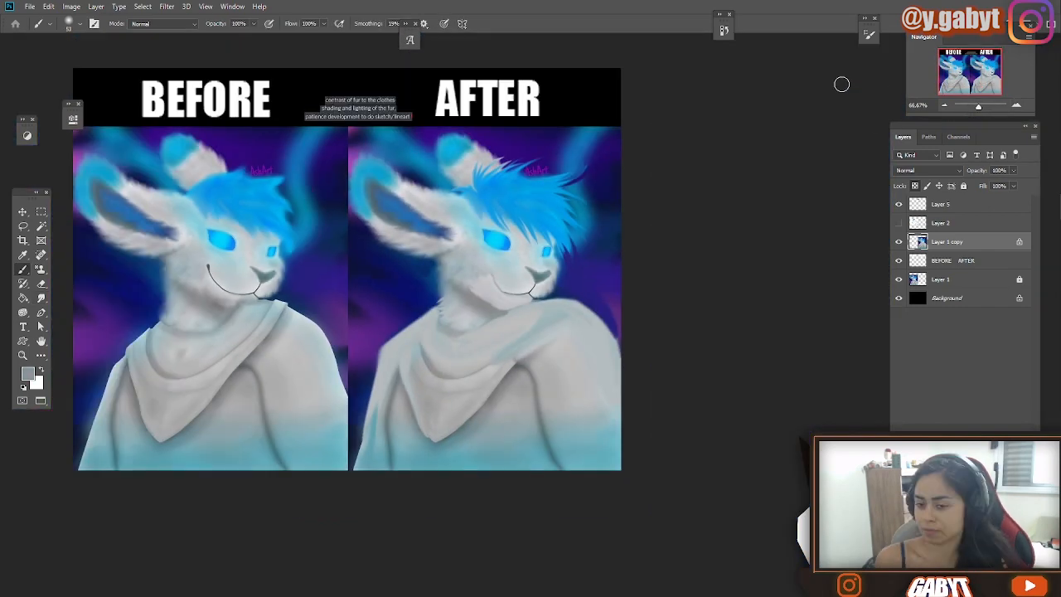
pyautogui.press(']')
pyautogui.press(']')
pyautogui.press(']')
pyautogui.press(']')
pyautogui.press(']')
pyautogui.keyDown('alt'); pyautogui.click(401, 408); pyautogui.keyUp('alt')
pyautogui.keyDown('alt'); pyautogui.click(389, 439); pyautogui.keyUp('alt')
pyautogui.moveTo(393, 370)
pyautogui.mouseDown()
pyautogui.moveTo(410, 431)
pyautogui.moveTo(391, 448)
pyautogui.moveTo(396, 428)
pyautogui.mouseUp()
pyautogui.keyDown('alt'); pyautogui.click(392, 443); pyautogui.keyUp('alt')
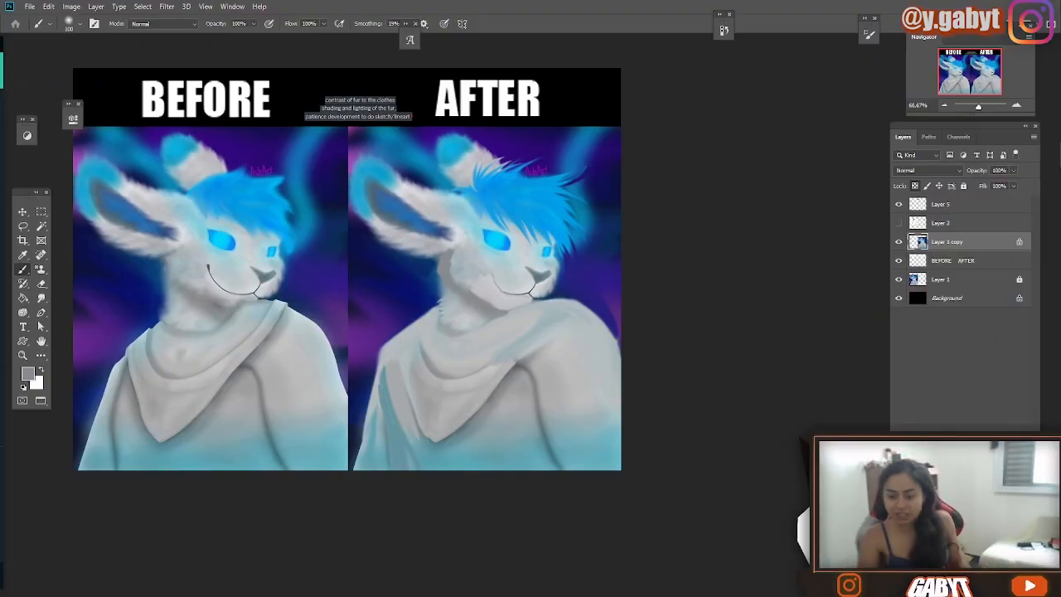
# Shade the cloak's chest beside the near arm with sampled grey, consulting the reference sketch and leaving it hidden.
pyautogui.hotkey('ctrl', '+')
pyautogui.moveTo(661, 261); pyautogui.dragTo(702, 254)
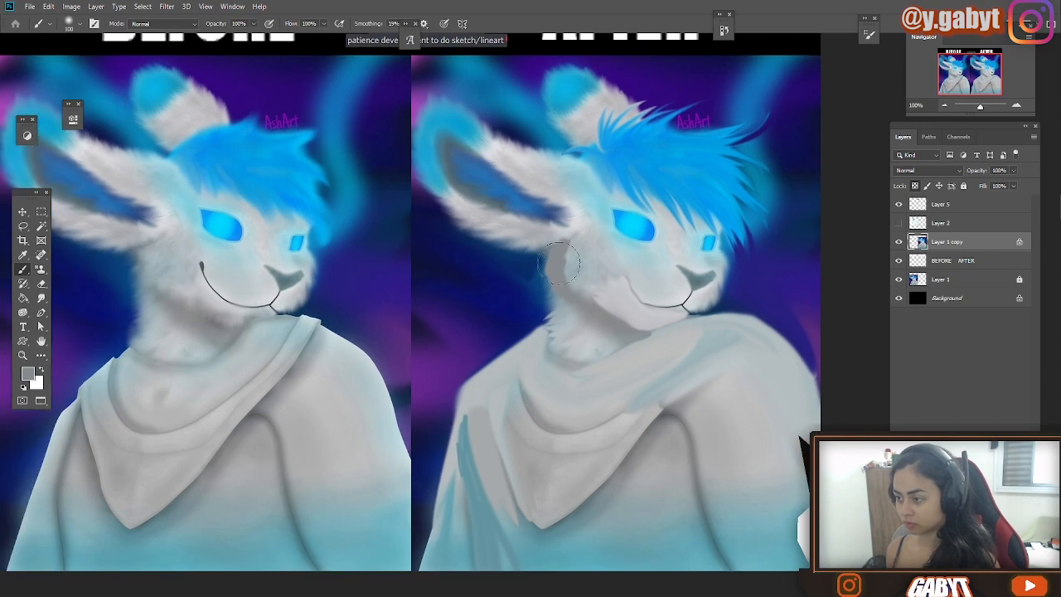
pyautogui.click(898, 223)
pyautogui.click(898, 223)
pyautogui.moveTo(635, 430); pyautogui.dragTo(551, 366)
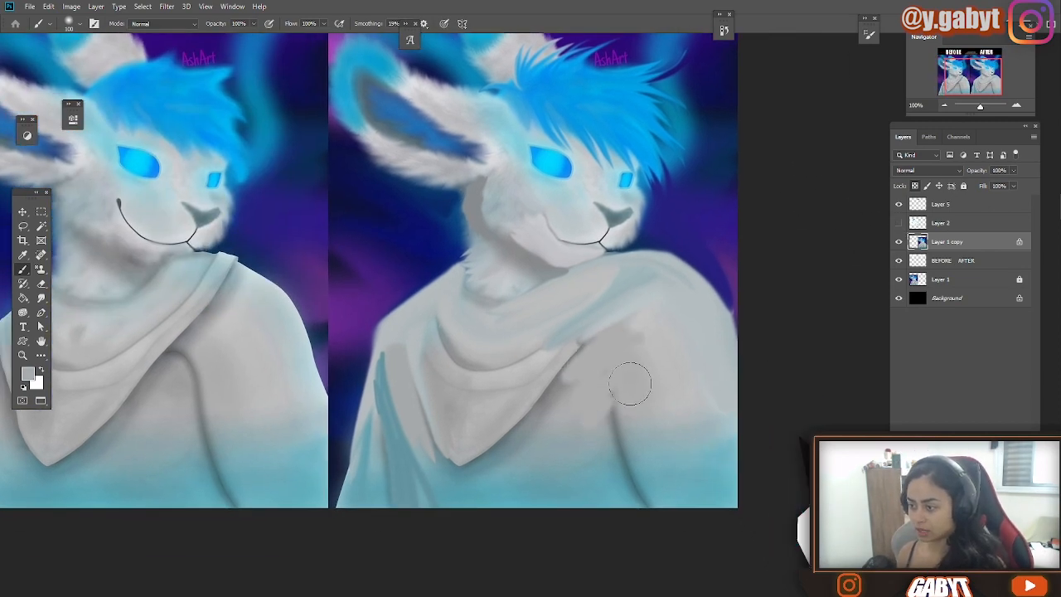
pyautogui.keyDown('alt'); pyautogui.click(611, 356); pyautogui.keyUp('alt')
pyautogui.moveTo(626, 332); pyautogui.dragTo(612, 390)
# Paint dark teal creases under the near arm and ragged light folds across the cloak's lower chest.
pyautogui.hotkey('ctrl', '-')
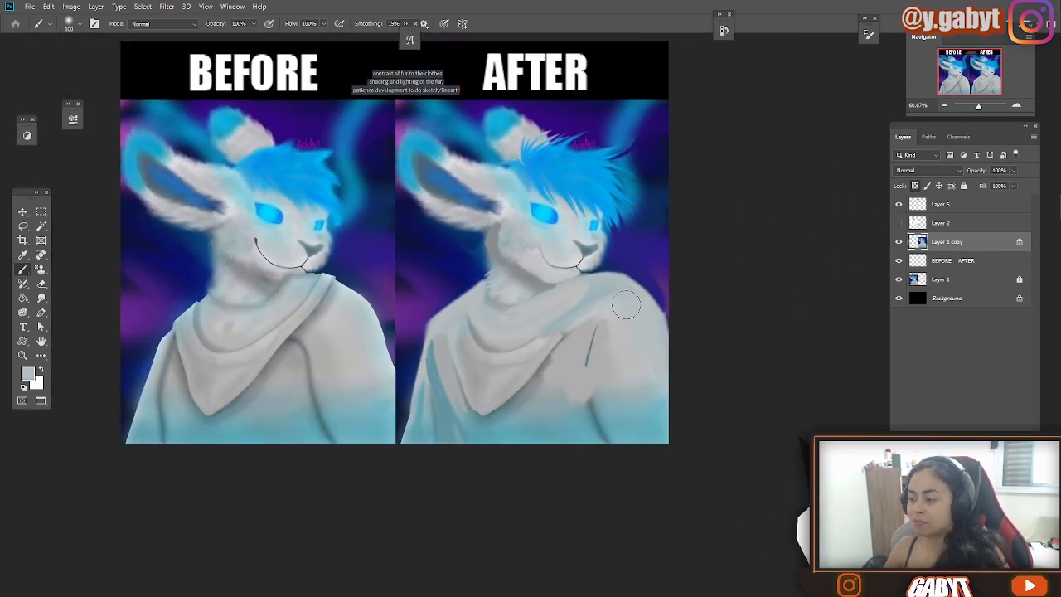
pyautogui.keyDown('alt'); pyautogui.click(597, 440); pyautogui.keyUp('alt')
pyautogui.moveTo(593, 335)
pyautogui.mouseDown()
pyautogui.moveTo(585, 395)
pyautogui.moveTo(611, 442)
pyautogui.mouseUp()
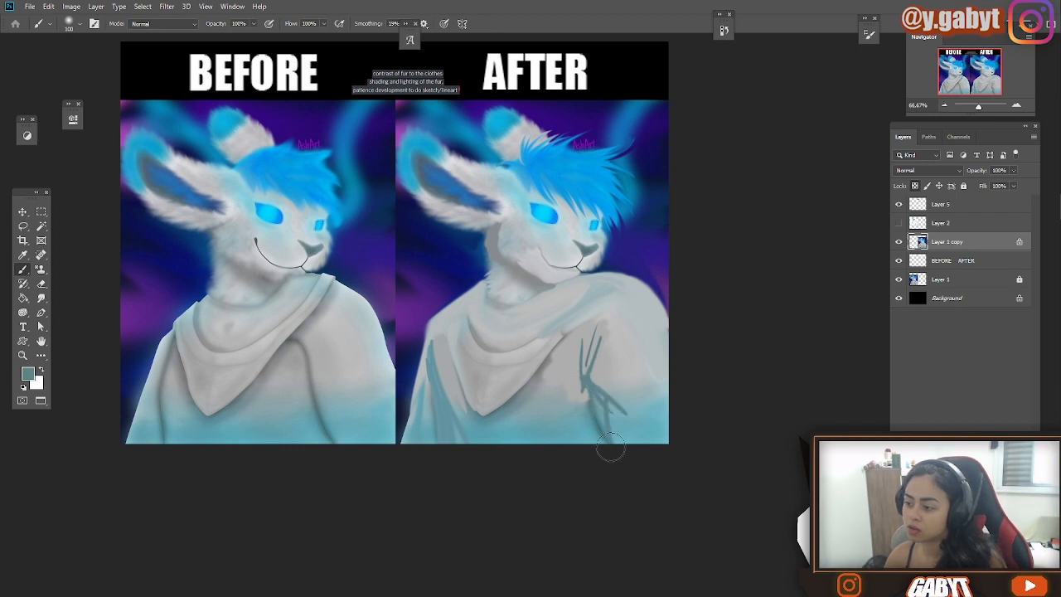
pyautogui.keyDown('alt'); pyautogui.click(582, 382); pyautogui.keyUp('alt')
pyautogui.moveTo(434, 360)
pyautogui.mouseDown()
pyautogui.moveTo(525, 424)
pyautogui.moveTo(556, 363)
pyautogui.mouseUp()
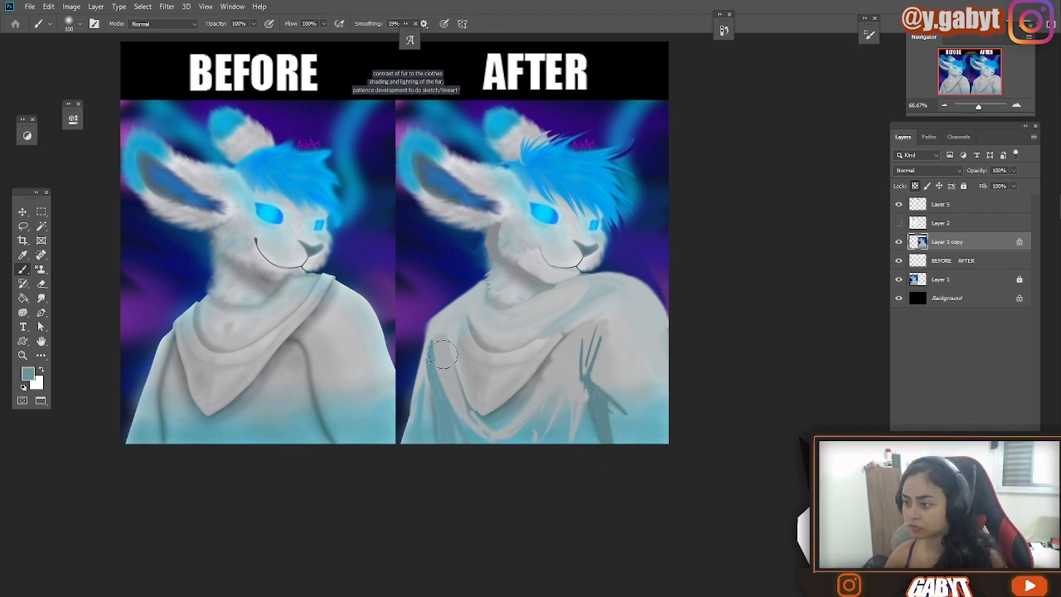
# Consult the reference sketch, hide it again, and paint a darker blue accent into the AFTER figure's larger eye.
pyautogui.click(898, 223)
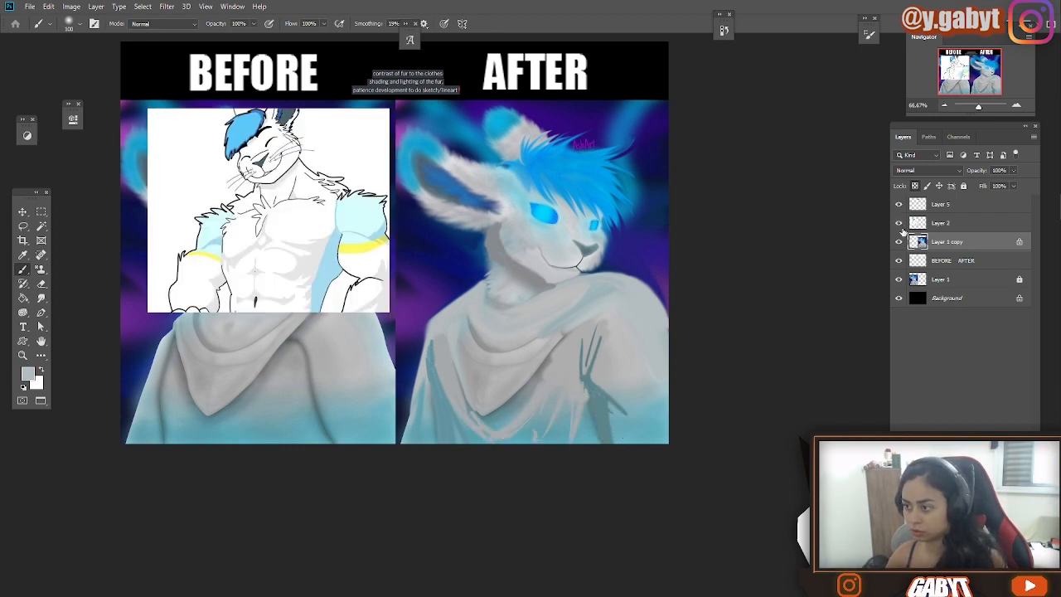
pyautogui.click(899, 224)
pyautogui.keyDown('alt'); pyautogui.click(555, 219); pyautogui.keyUp('alt')
pyautogui.moveTo(549, 209); pyautogui.dragTo(560, 225)
pyautogui.keyDown('alt'); pyautogui.click(545, 217); pyautogui.keyUp('alt')
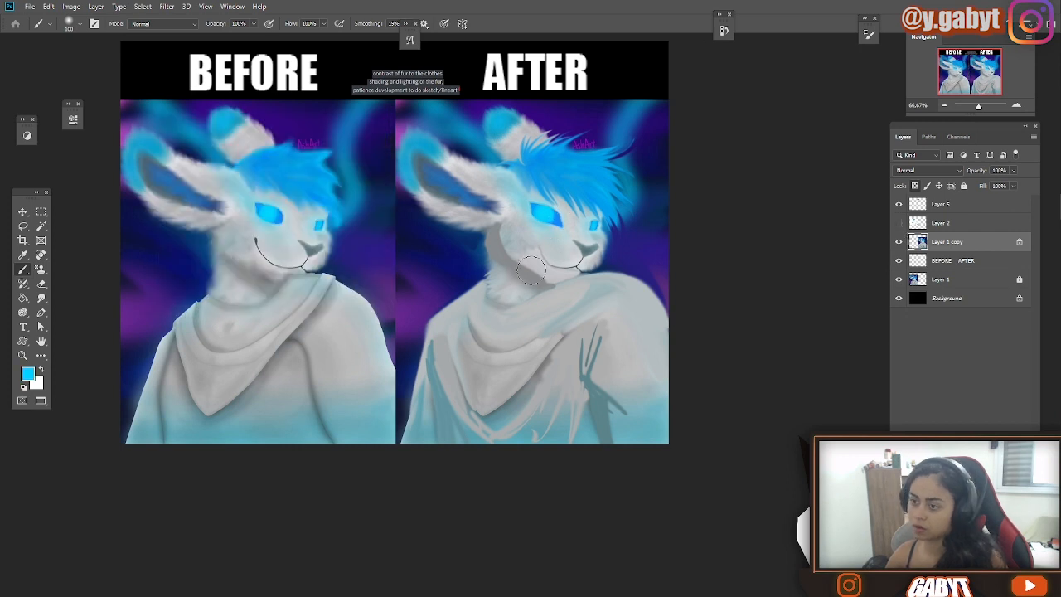
pyautogui.keyDown('alt'); pyautogui.click(529, 209); pyautogui.keyUp('alt')
# Define the sleeve's lower edge and paint a dark grey fold from beneath the chin down the scarf's edge.
pyautogui.keyDown('alt'); pyautogui.click(616, 389); pyautogui.keyUp('alt')
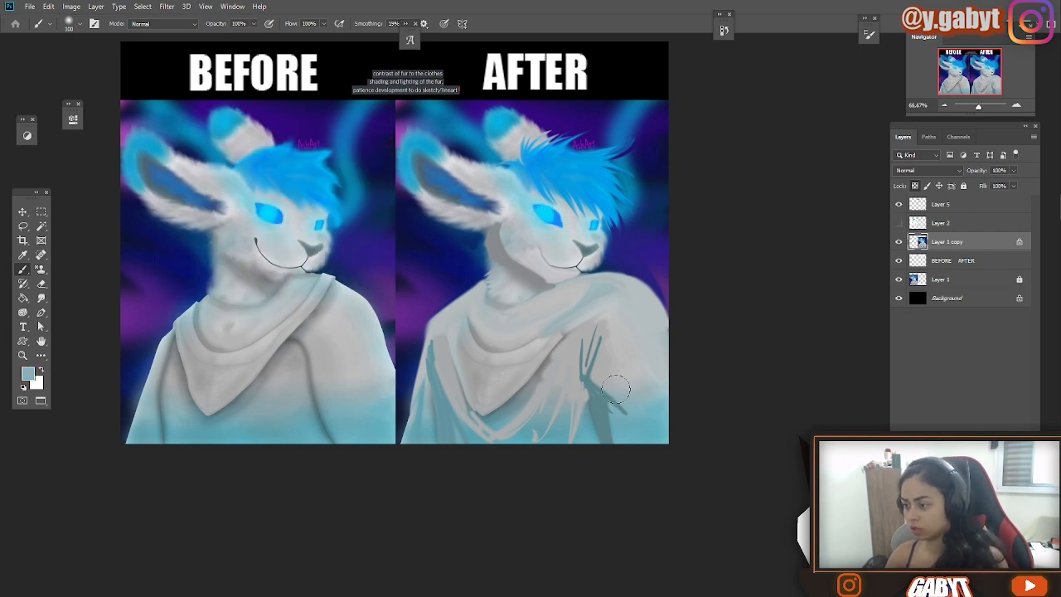
pyautogui.keyDown('alt'); pyautogui.click(538, 398); pyautogui.keyUp('alt')
pyautogui.moveTo(537, 373); pyautogui.dragTo(578, 296)
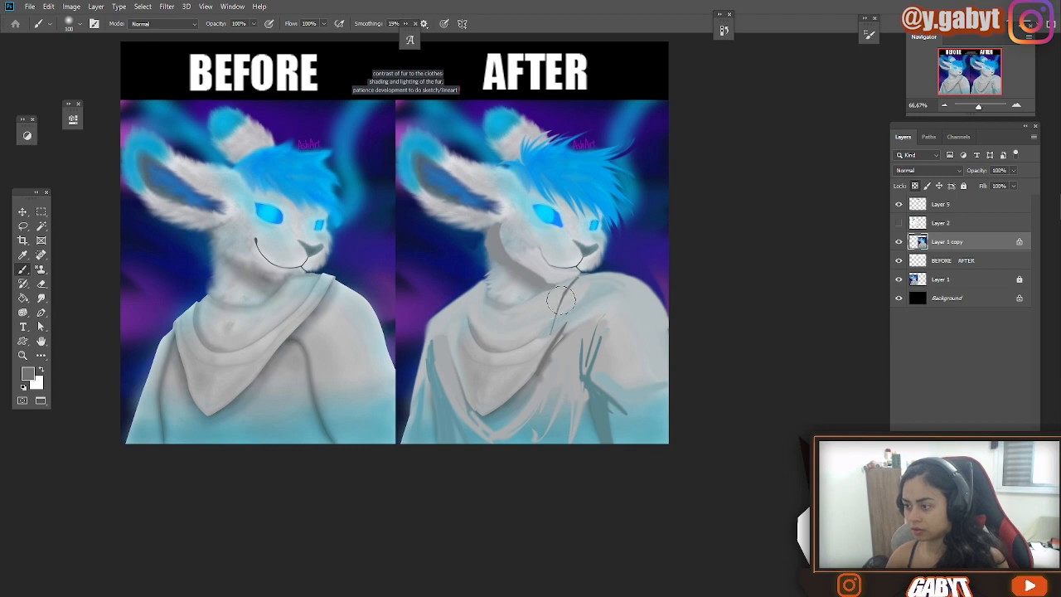
pyautogui.moveTo(548, 365); pyautogui.dragTo(589, 286)
pyautogui.moveTo(584, 334)
pyautogui.mouseDown()
pyautogui.moveTo(557, 352)
pyautogui.moveTo(555, 314)
pyautogui.mouseUp()
pyautogui.keyDown('alt'); pyautogui.click(539, 373); pyautogui.keyUp('alt')
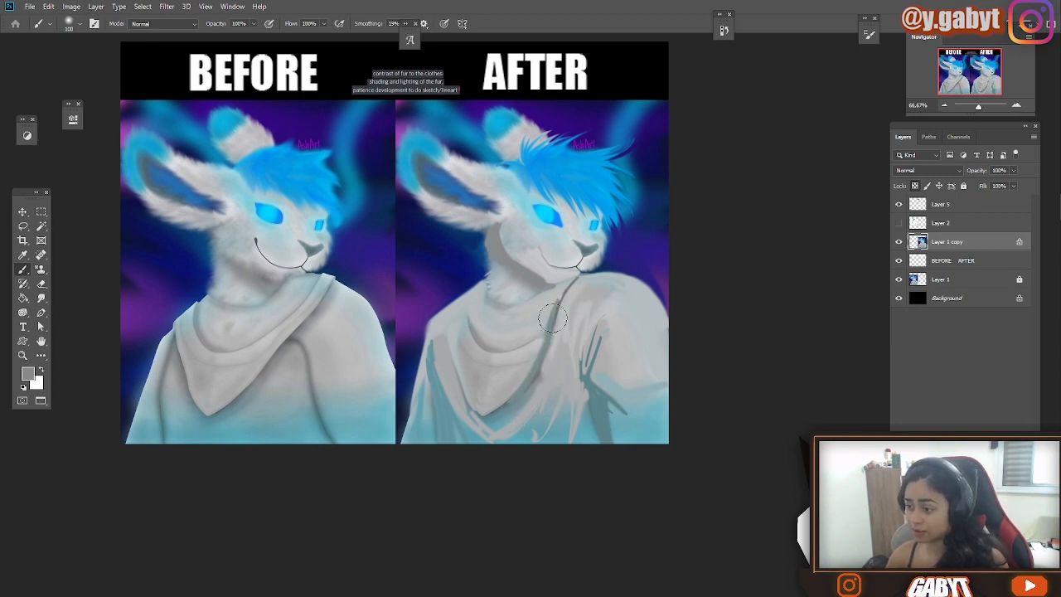
# Repaint the front of the scarf with light sampled grey and add darker diagonal folds toward the chin.
pyautogui.keyDown('alt'); pyautogui.click(515, 335); pyautogui.keyUp('alt')
pyautogui.moveTo(519, 343); pyautogui.dragTo(490, 382)
pyautogui.keyDown('alt'); pyautogui.click(475, 339); pyautogui.keyUp('alt')
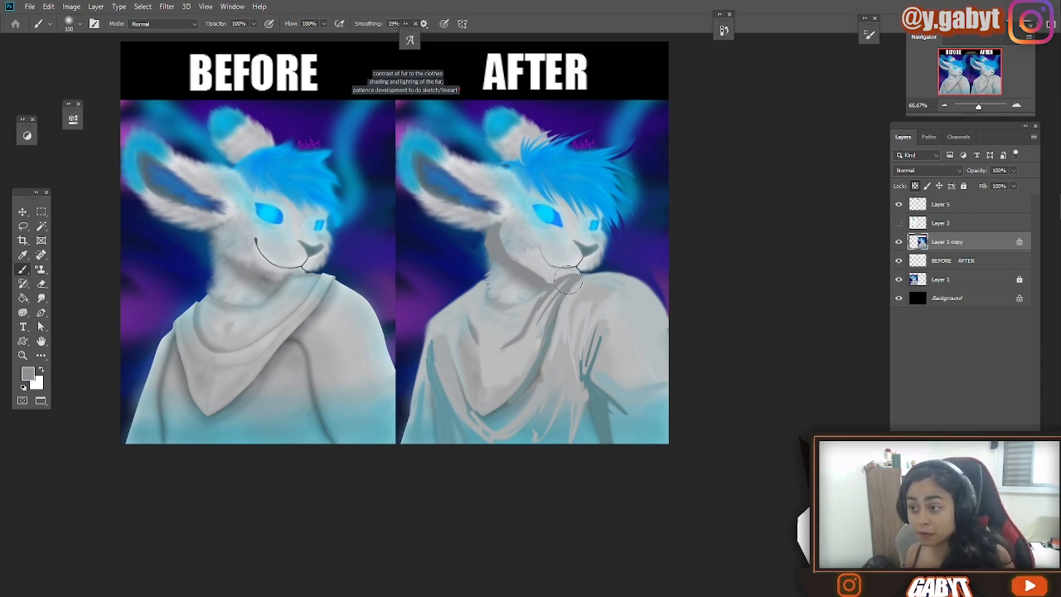
# Paint jagged grey fur shadows on the neck below the ear and jaw of the AFTER figure.
pyautogui.hotkey('ctrl', '+')
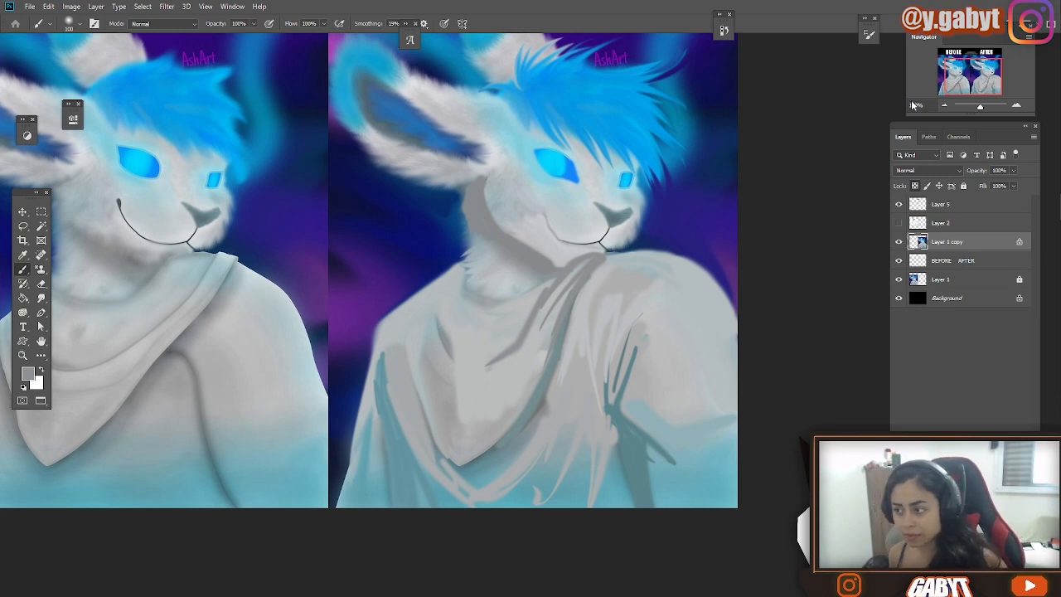
pyautogui.moveTo(290, 277); pyautogui.dragTo(390, 323)
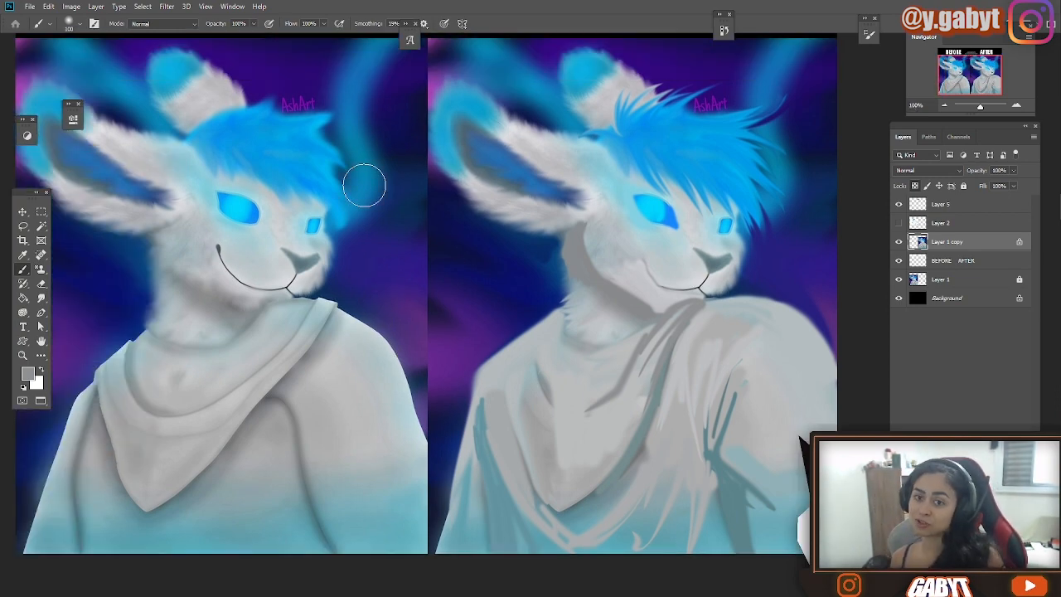
pyautogui.moveTo(686, 129); pyautogui.dragTo(689, 132)
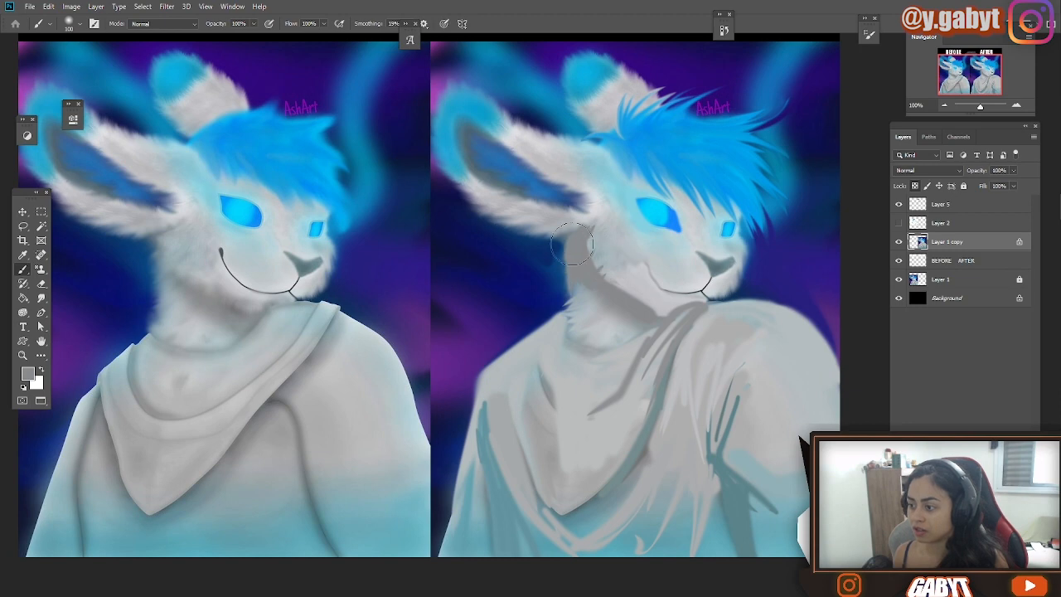
pyautogui.moveTo(572, 245)
pyautogui.mouseDown()
pyautogui.moveTo(567, 317)
pyautogui.moveTo(598, 350)
pyautogui.moveTo(644, 327)
pyautogui.mouseUp()
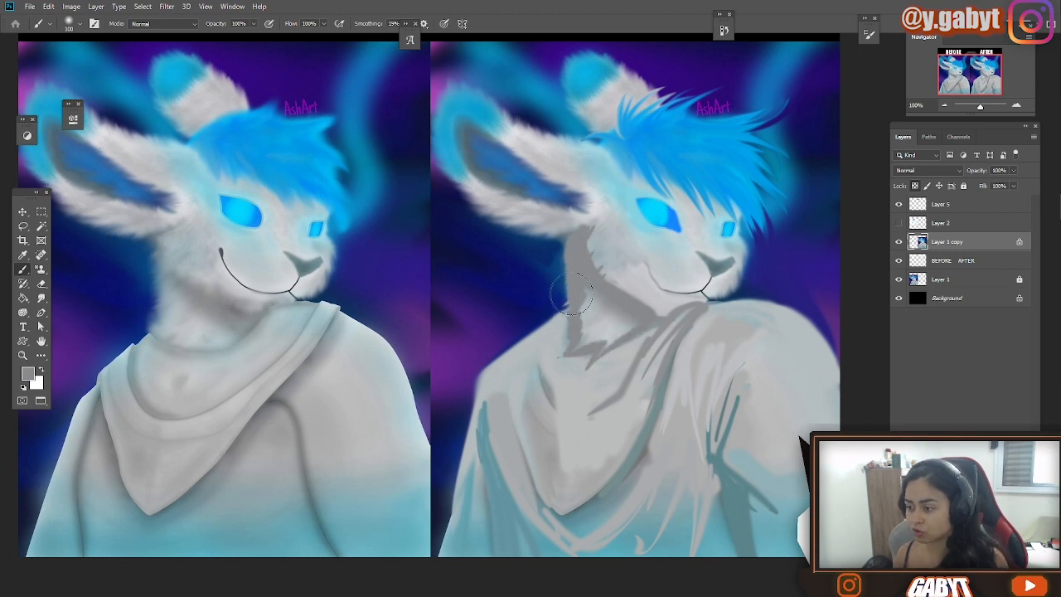
pyautogui.moveTo(572, 292); pyautogui.dragTo(575, 340)
pyautogui.moveTo(598, 306)
pyautogui.mouseDown()
pyautogui.moveTo(626, 329)
pyautogui.moveTo(607, 303)
pyautogui.mouseUp()
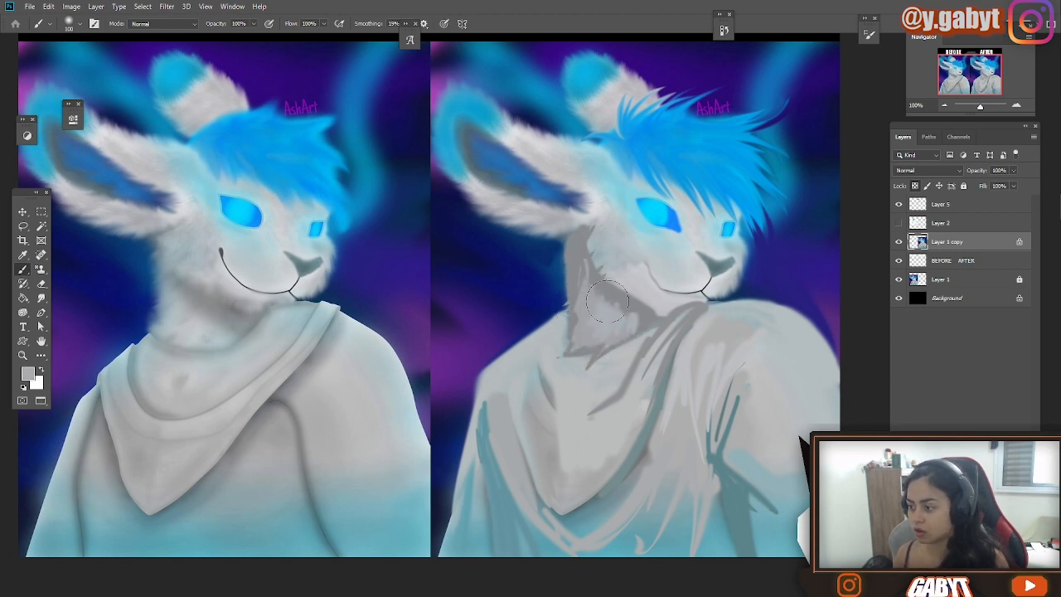
# Try adding a sampled teal stroke to the folds of the AFTER cloak.
pyautogui.moveTo(979, 106); pyautogui.dragTo(978, 106)
pyautogui.keyDown('alt'); pyautogui.click(621, 399); pyautogui.keyUp('alt')
pyautogui.moveTo(621, 402); pyautogui.dragTo(596, 345)
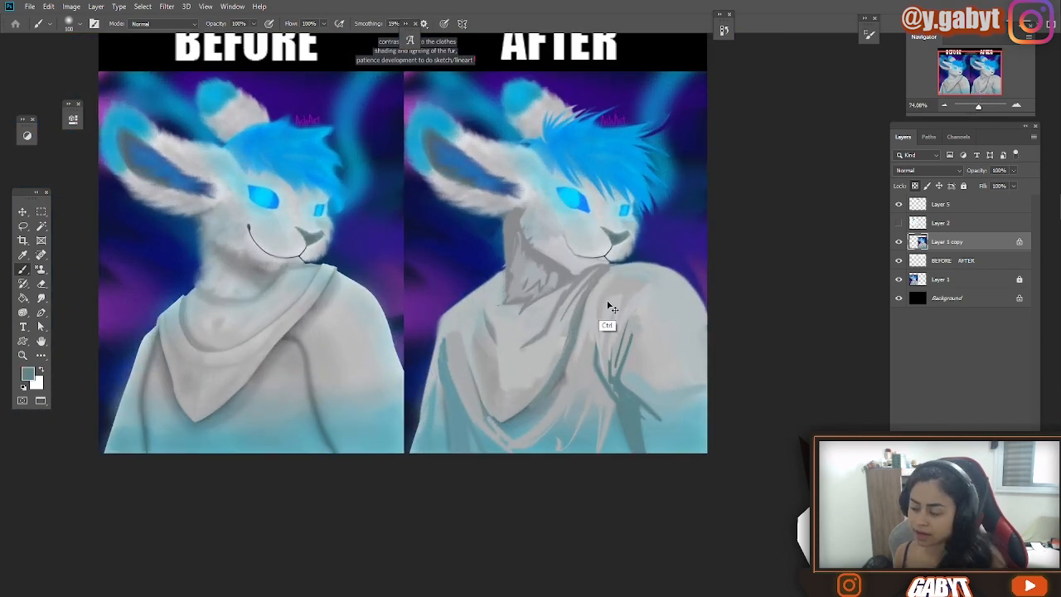
pyautogui.hotkey('ctrl', 'z')
pyautogui.moveTo(566, 189); pyautogui.dragTo(586, 264)
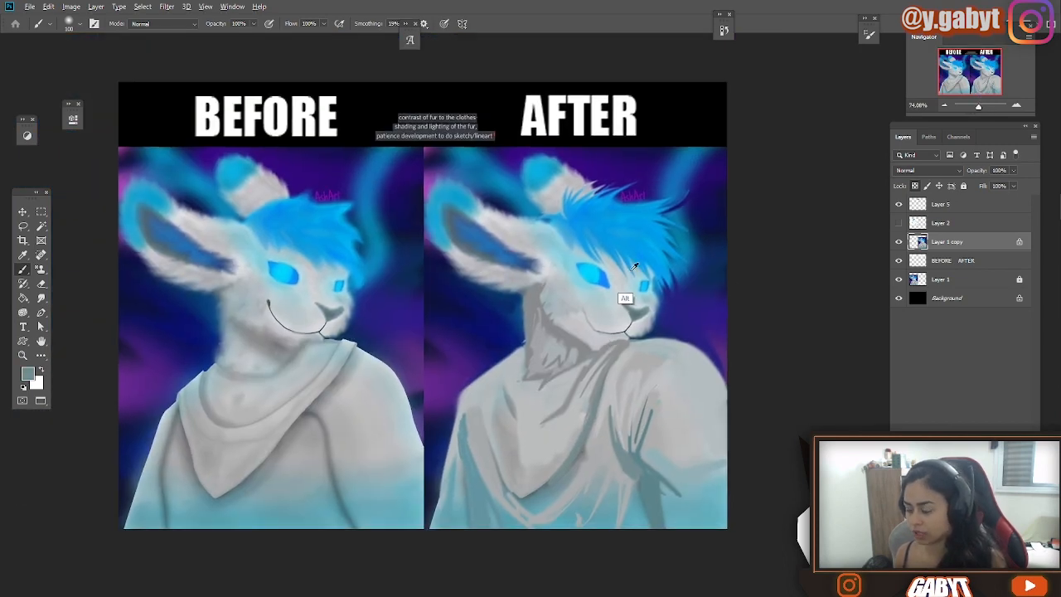
# Set the brush opacity to 40%, pick a dark navy color, and darken the AFTER background and the cloak's lower part.
pyautogui.press(']')
pyautogui.press(']')
pyautogui.press('4')
pyautogui.moveTo(683, 175)
pyautogui.mouseDown()
pyautogui.moveTo(703, 171)
pyautogui.moveTo(679, 161)
pyautogui.moveTo(509, 165)
pyautogui.moveTo(509, 130)
pyautogui.moveTo(499, 306)
pyautogui.moveTo(429, 403)
pyautogui.moveTo(413, 502)
pyautogui.mouseUp()
pyautogui.click(28, 374)
pyautogui.click(370, 251)
pyautogui.click(543, 155)
pyautogui.press(']')
pyautogui.press(']')
pyautogui.press(']')
pyautogui.moveTo(466, 445); pyautogui.dragTo(563, 489)
# Darken the outer edge of the AFTER cloak's near arm with a very large navy brush.
pyautogui.press('[')
pyautogui.press('[')
pyautogui.press('[')
pyautogui.press('[')
pyautogui.press('[')
pyautogui.press('[')
pyautogui.press('[')
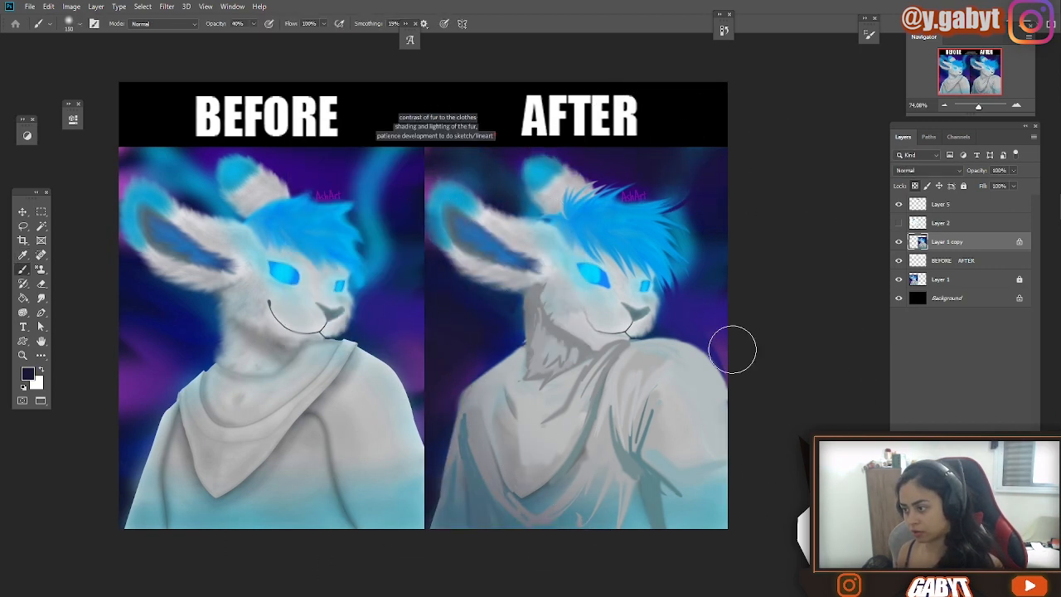
pyautogui.press(']')
pyautogui.press(']')
pyautogui.press(']')
pyautogui.press(']')
pyautogui.press(']')
pyautogui.press(']')
pyautogui.press(']')
pyautogui.press(']')
pyautogui.press(']')
pyautogui.moveTo(739, 371)
pyautogui.mouseDown()
pyautogui.moveTo(774, 484)
pyautogui.moveTo(725, 490)
pyautogui.mouseUp()
# Paint dark navy over the glow around the AFTER figure's hair tips with a 90 px brush, resampling the background color.
pyautogui.press('[')
pyautogui.press('[')
pyautogui.press('[')
pyautogui.press('[')
pyautogui.press('[')
pyautogui.press('[')
pyautogui.press('[')
pyautogui.press('[')
pyautogui.press('[')
pyautogui.press('[')
pyautogui.press('[')
pyautogui.press('[')
pyautogui.press('[')
pyautogui.press('[')
pyautogui.press('[')
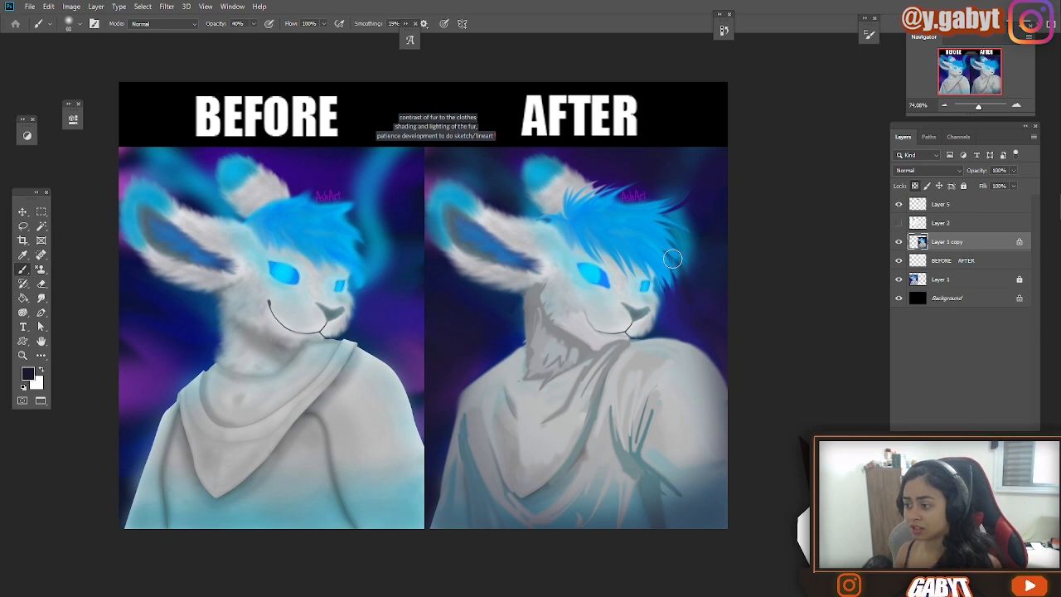
pyautogui.press(']')
pyautogui.press(']')
pyautogui.press(']')
pyautogui.moveTo(696, 261); pyautogui.dragTo(693, 225)
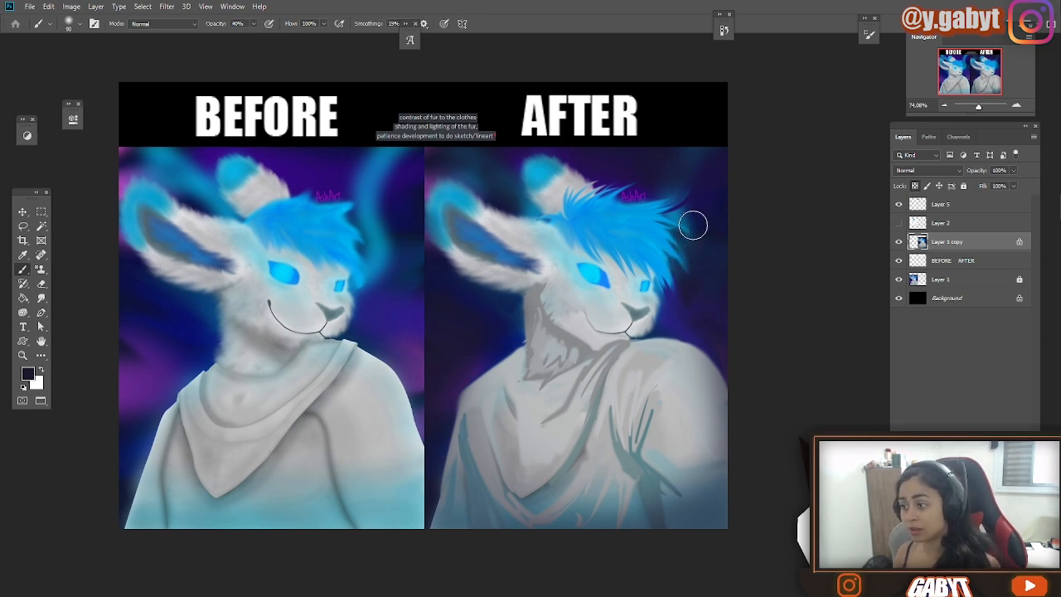
pyautogui.keyDown('alt'); pyautogui.click(695, 307); pyautogui.keyUp('alt')
pyautogui.press('[')
pyautogui.press('[')
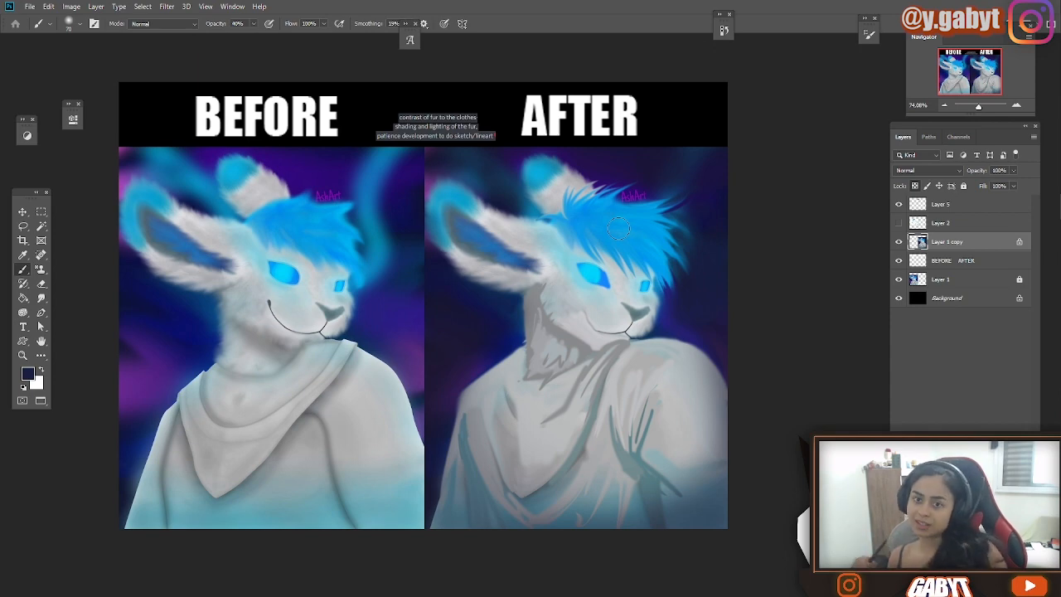
# Glaze the AFTER figure's body and face with grey-blue sampled from the cloak, using a 400 px brush at 20% opacity.
pyautogui.keyDown('alt'); pyautogui.click(703, 408); pyautogui.keyUp('alt')
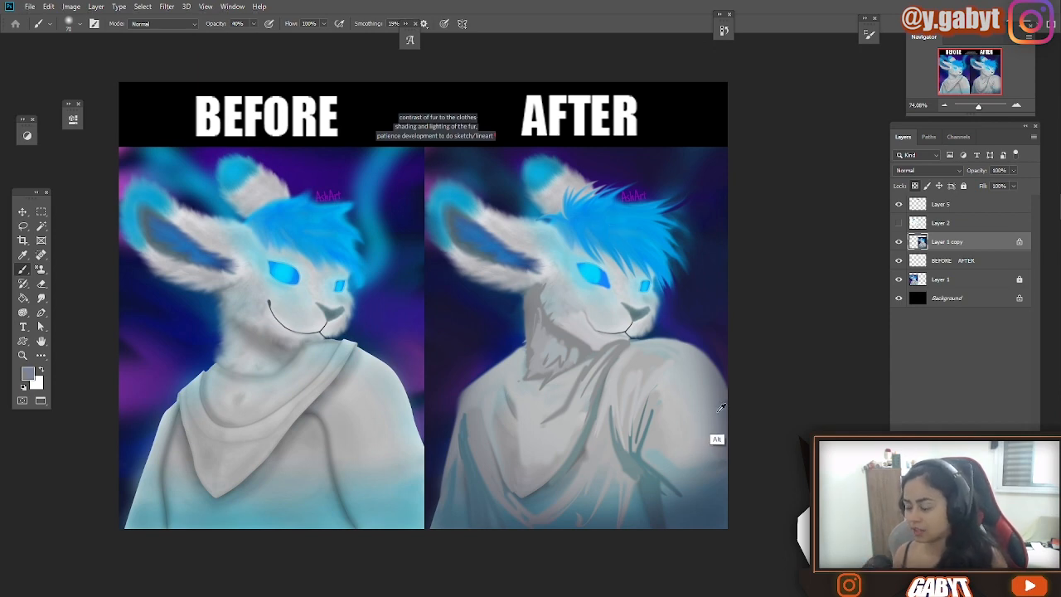
pyautogui.press(']')
pyautogui.press(']')
pyautogui.press(']')
pyautogui.press(']')
pyautogui.press(']')
pyautogui.press(']')
pyautogui.press(']')
pyautogui.press(']')
pyautogui.press(']')
pyautogui.press(']')
pyautogui.press('2')
pyautogui.moveTo(663, 407)
pyautogui.mouseDown()
pyautogui.moveTo(574, 423)
pyautogui.moveTo(637, 414)
pyautogui.moveTo(592, 291)
pyautogui.moveTo(539, 232)
pyautogui.mouseUp()
# Set the brush blending mode to Color Dodge and brighten the larger eye with sampled cyan, consulting the reference sketch.
pyautogui.moveTo(979, 105); pyautogui.dragTo(980, 113)
pyautogui.click(158, 25)
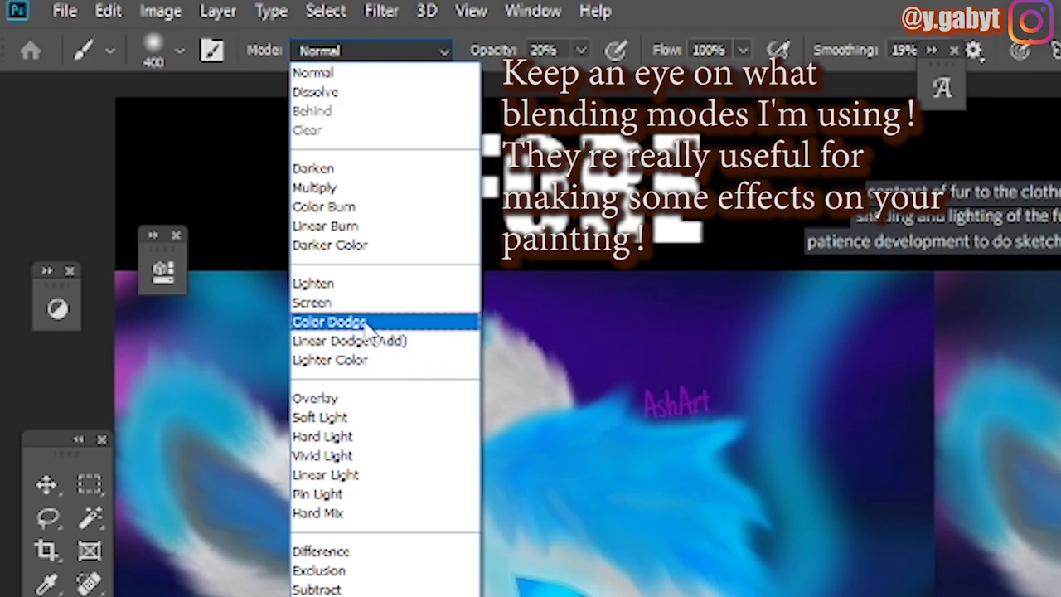
pyautogui.click(365, 324)
pyautogui.scroll(-5, 359, 320)
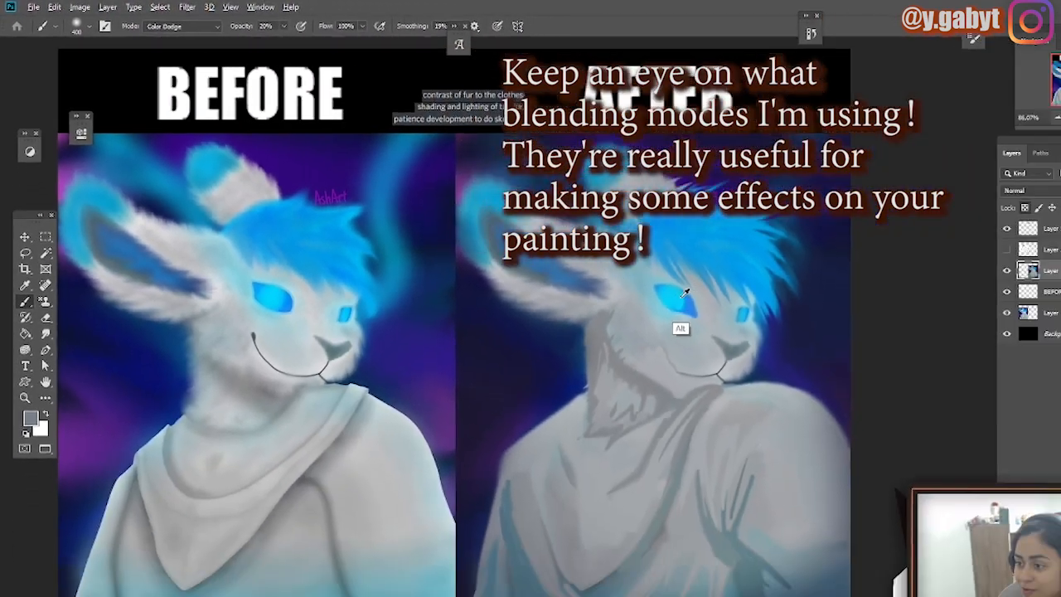
pyautogui.click(1007, 248)
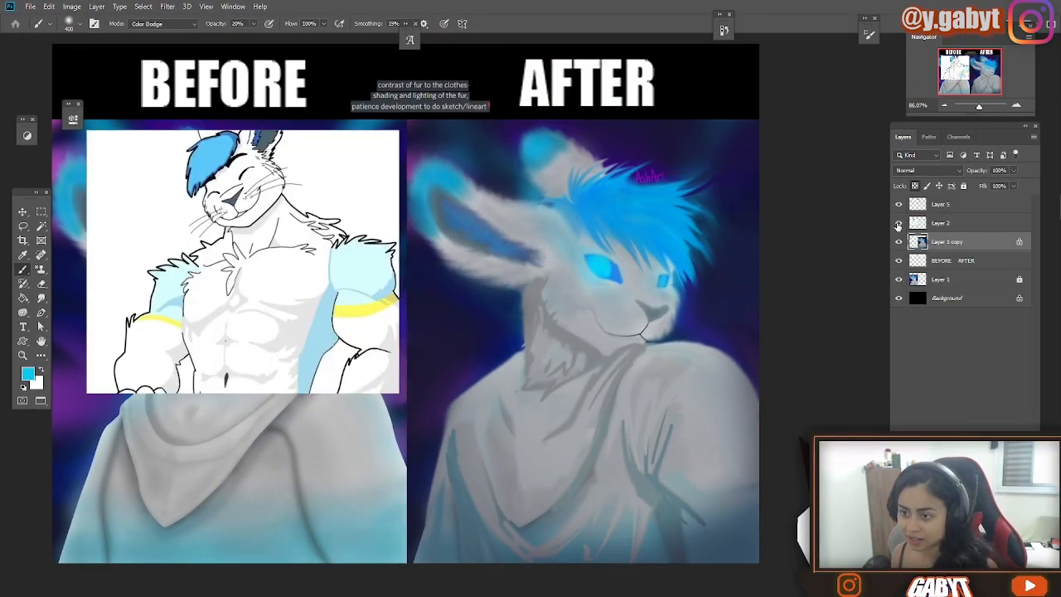
pyautogui.click(898, 222)
# Add a Color Dodge glow to the smaller eye at 100% opacity, using blue sampled from the hair.
pyautogui.keyDown('alt'); pyautogui.click(606, 220); pyautogui.keyUp('alt')
pyautogui.press('0')
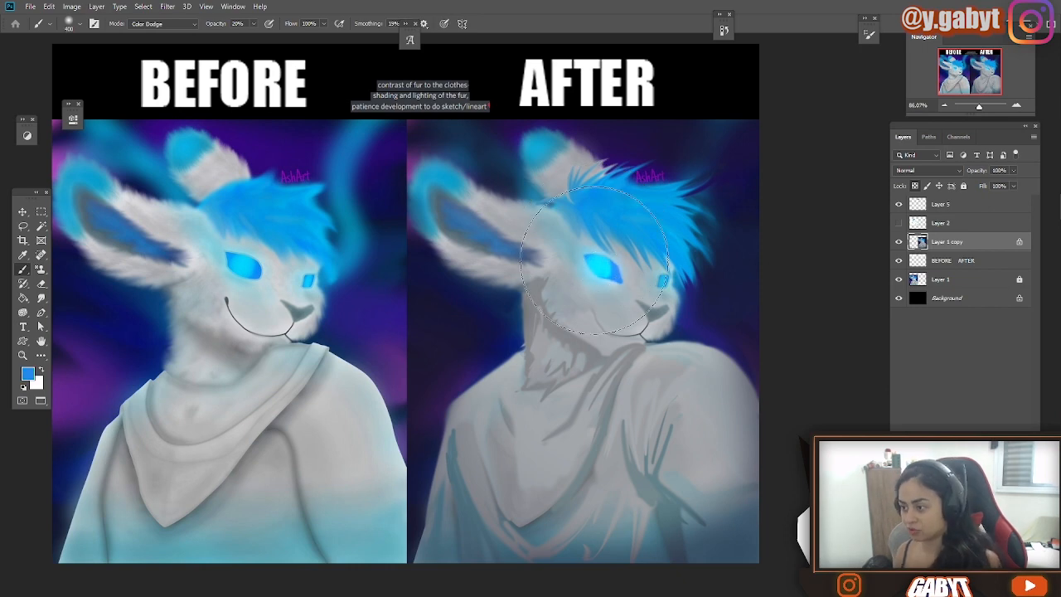
pyautogui.press(']')
pyautogui.press(']')
pyautogui.press(']')
pyautogui.press(']')
pyautogui.press(']')
pyautogui.press(']')
pyautogui.press(']')
pyautogui.click(664, 279)
# Try a small Color Dodge dab above the larger eye with a much smaller brush.
pyautogui.press('[')
pyautogui.press('[')
pyautogui.press('[')
pyautogui.press('[')
pyautogui.press('[')
pyautogui.press('[')
pyautogui.press('[')
pyautogui.press('[')
pyautogui.press('[')
pyautogui.press('[')
pyautogui.press('[')
pyautogui.click(589, 247)
pyautogui.hotkey('ctrl', 'z')
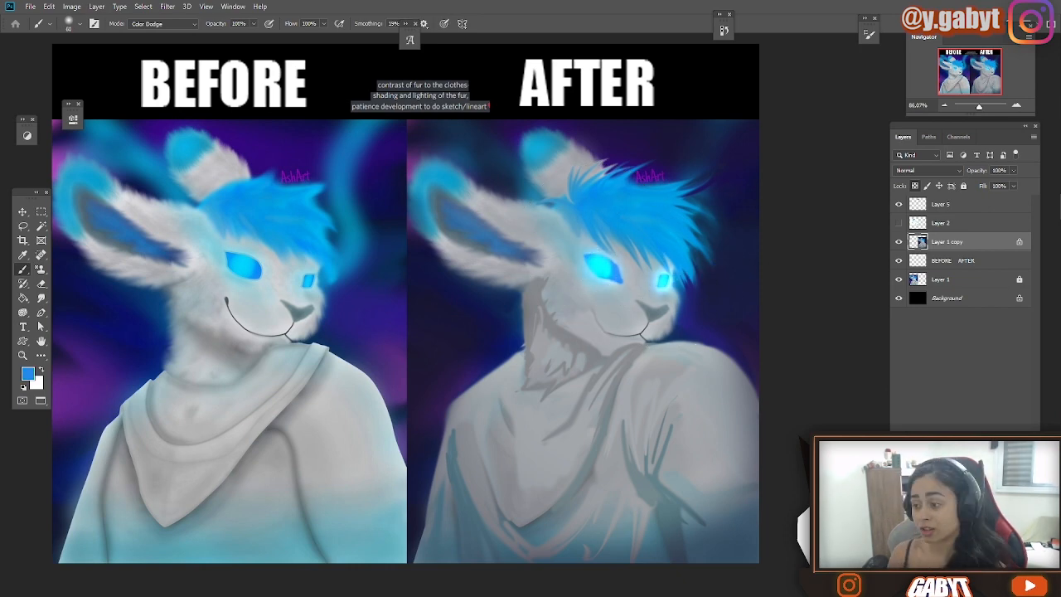
# Create a new layer above the AFTER artwork and set its blending mode to Color Dodge.
pyautogui.hotkey('ctrl', 'shift', 'n')
pyautogui.press('Return')
pyautogui.click(587, 252)
pyautogui.hotkey('ctrl', 'z')
pyautogui.click(927, 171)
pyautogui.click(920, 271)
# Return the brush mode to Normal and paint a glowing blue wisp trailing from the larger eye past the ear.
pyautogui.click(172, 24)
pyautogui.scroll(3, 177, 34)
pyautogui.click(175, 34)
pyautogui.moveTo(593, 256)
pyautogui.mouseDown()
pyautogui.moveTo(550, 239)
pyautogui.moveTo(507, 162)
pyautogui.moveTo(445, 128)
pyautogui.mouseUp()
pyautogui.hotkey('ctrl', 'z')
pyautogui.hotkey('ctrl', 'z')
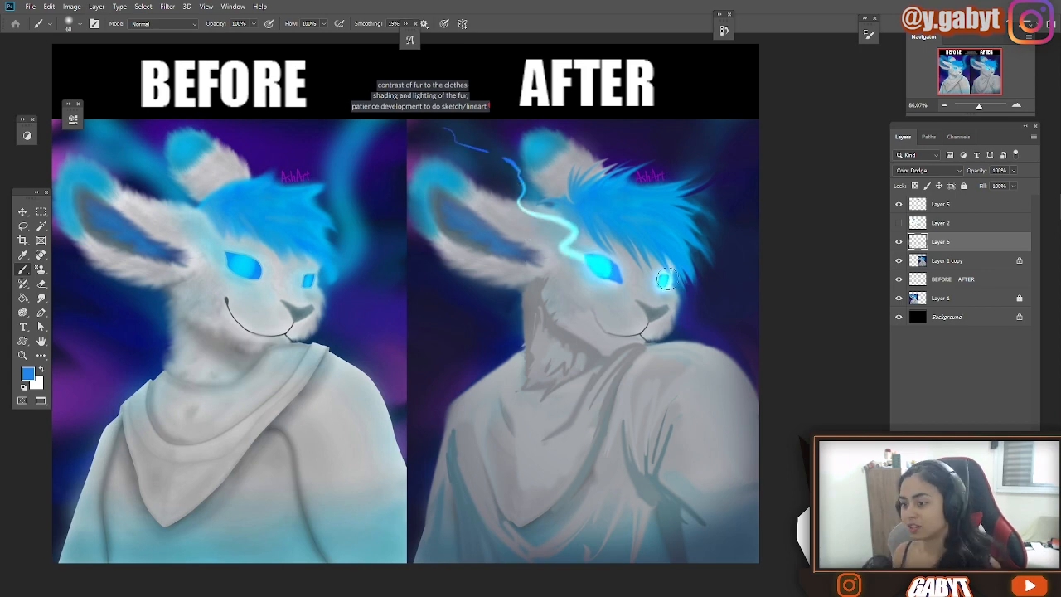
# Undo the last stroke and paint a glowing blue wisp curling up from the smaller eye, with small sparks around both wisps.
pyautogui.hotkey('ctrl', 'z')
pyautogui.moveTo(666, 279)
pyautogui.mouseDown()
pyautogui.moveTo(723, 174)
pyautogui.moveTo(719, 126)
pyautogui.mouseUp()
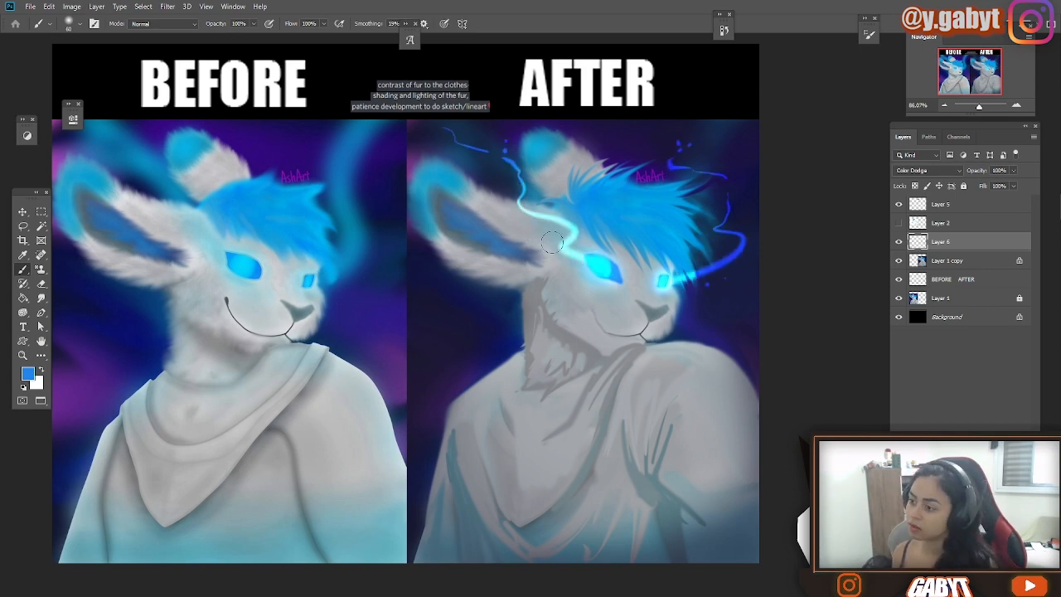
pyautogui.click(551, 244)
pyautogui.hotkey('ctrl', '-')
pyautogui.hotkey('ctrl', '-')
pyautogui.hotkey('ctrl', '+')
pyautogui.hotkey('ctrl', '+')
# Lock the wisp layer's transparent pixels and tint the wisps with deeper pure blue, using a smaller soft brush at 50% opacity.
pyautogui.click(28, 374)
pyautogui.click(547, 157)
pyautogui.click(585, 258)
pyautogui.hotkey('ctrl', 'z')
pyautogui.click(915, 186)
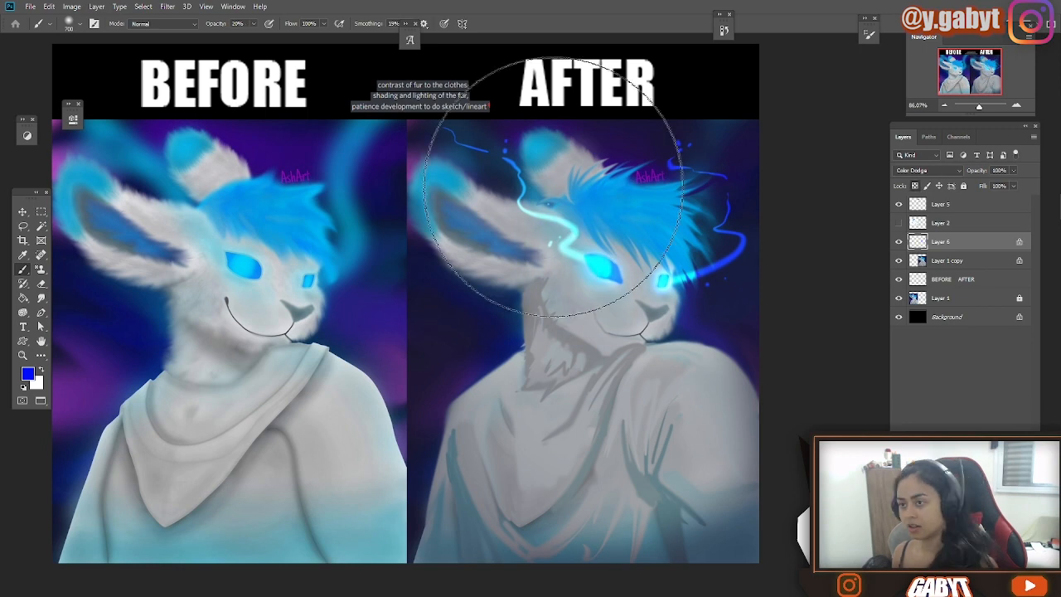
pyautogui.press('[')
pyautogui.press('[')
pyautogui.press('[')
pyautogui.press('[')
pyautogui.press('[')
pyautogui.press('[')
pyautogui.press('[')
pyautogui.press('[')
pyautogui.press('[')
pyautogui.press('[')
pyautogui.press('[')
pyautogui.press('[')
pyautogui.press('5')
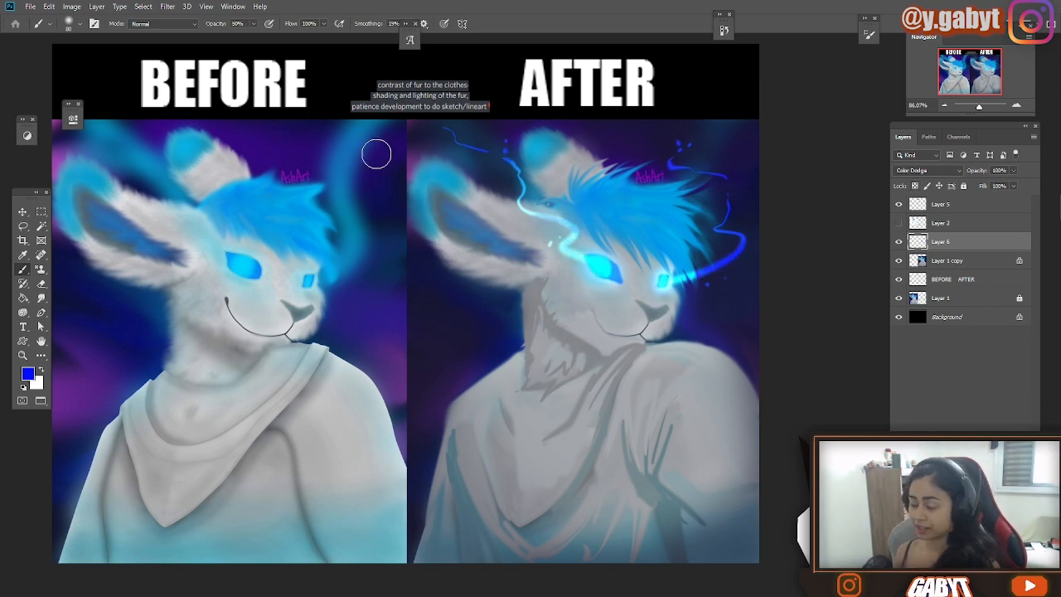
# Smudge both wisps into smoky trails and merge their layer down into the AFTER artwork.
pyautogui.press('r')
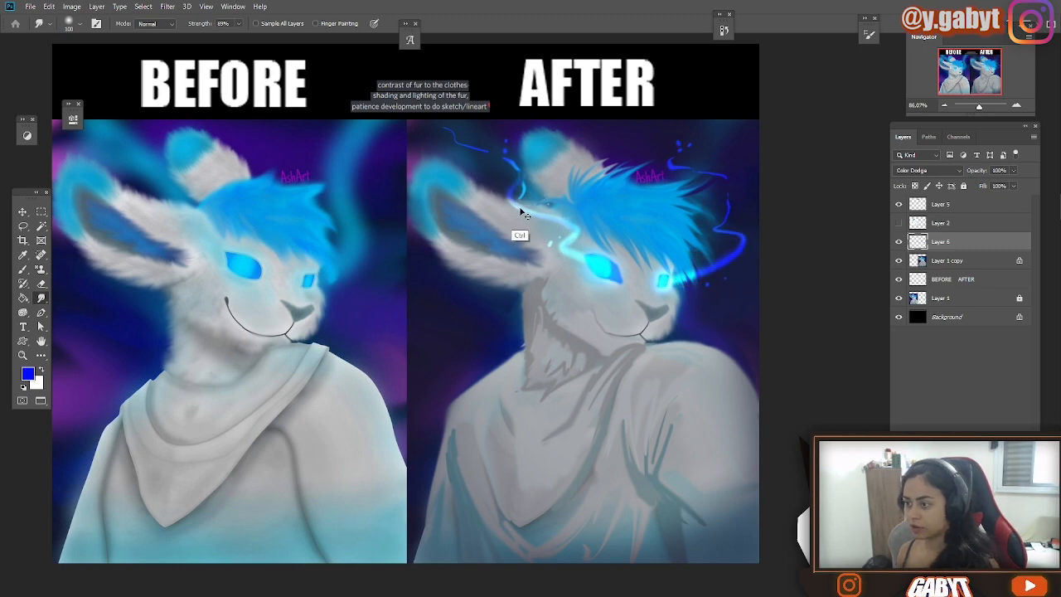
pyautogui.moveTo(523, 214); pyautogui.dragTo(475, 135)
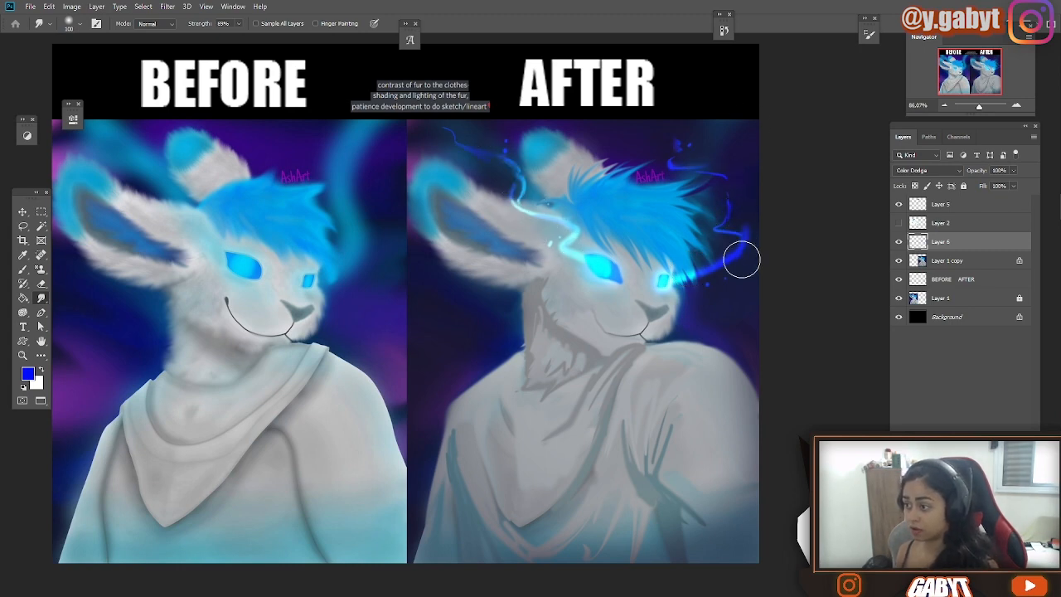
pyautogui.moveTo(741, 259)
pyautogui.mouseDown()
pyautogui.moveTo(717, 276)
pyautogui.moveTo(750, 240)
pyautogui.mouseUp()
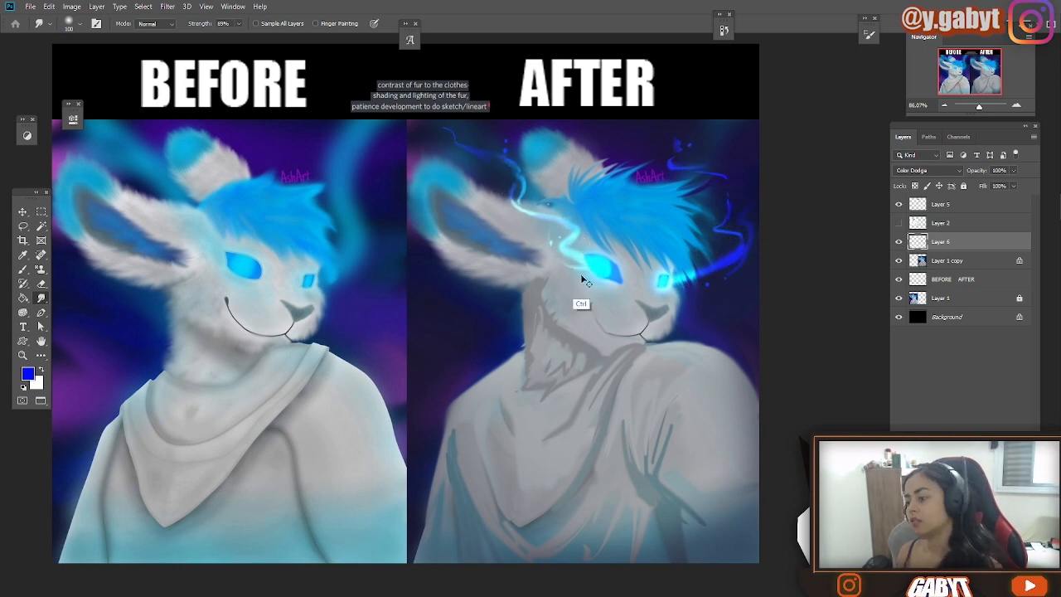
pyautogui.click(898, 241)
pyautogui.click(898, 241)
pyautogui.hotkey('ctrl', 'e')
# Add a soft glow around the eyes with a large brush in Screen mode at 50% opacity, using colours sampled near the smaller eye.
pyautogui.press('b')
pyautogui.click(165, 24)
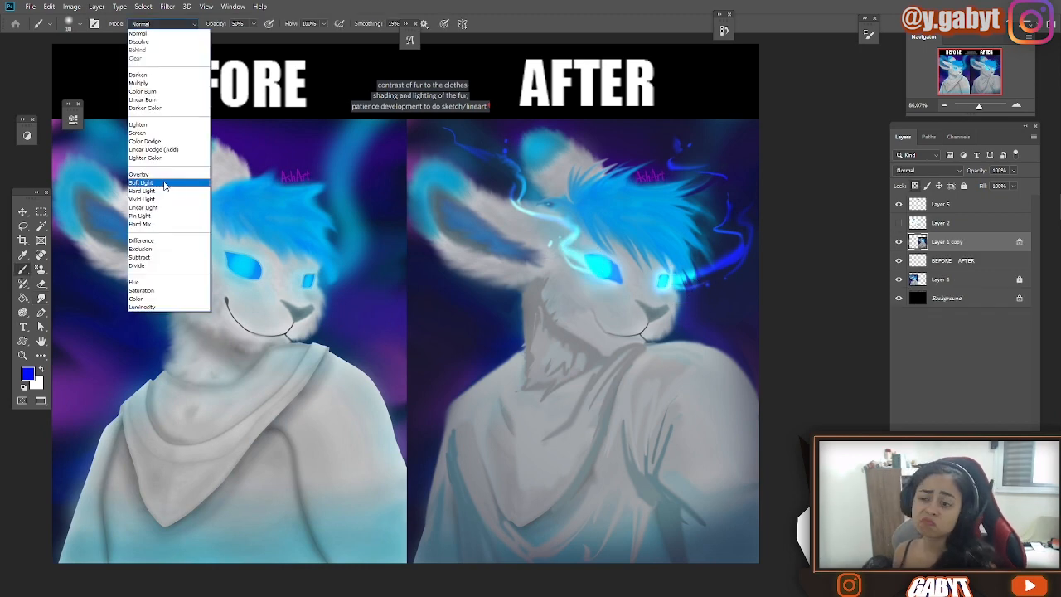
pyautogui.click(162, 133)
pyautogui.press('[')
pyautogui.press('[')
pyautogui.press('[')
pyautogui.press('[')
pyautogui.press('[')
pyautogui.press(']')
pyautogui.press(']')
pyautogui.press(']')
pyautogui.press(']')
pyautogui.keyDown('alt'); pyautogui.click(671, 302); pyautogui.keyUp('alt')
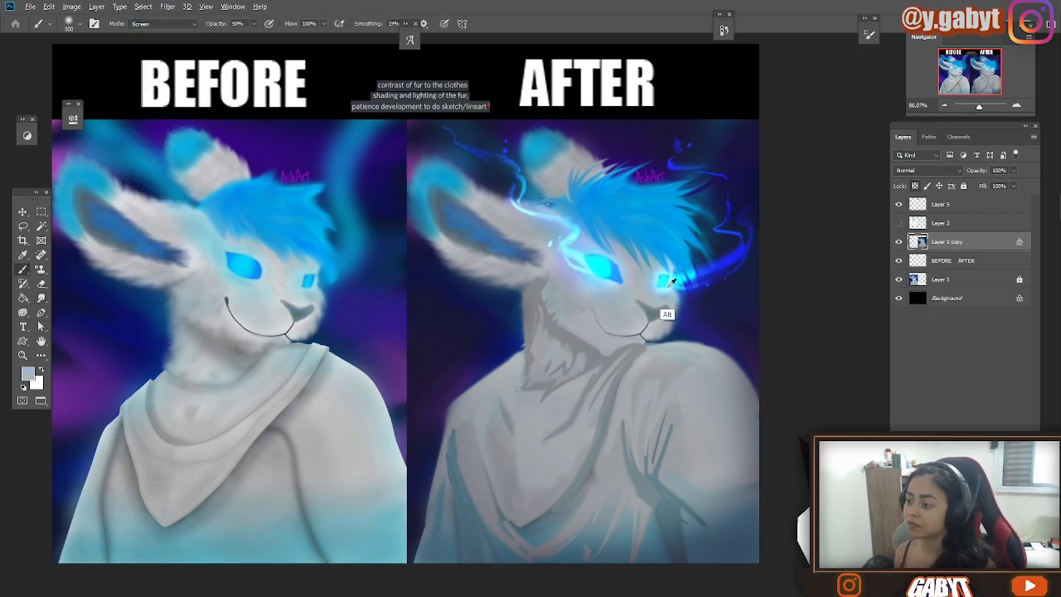
pyautogui.keyDown('alt'); pyautogui.click(668, 283); pyautogui.keyUp('alt')
pyautogui.keyDown('alt'); pyautogui.click(664, 255); pyautogui.keyUp('alt')
# Return the brush to Normal at 100% opacity and paint pale grey-green highlights over the near shoulder and down the scarf's edge.
pyautogui.click(165, 24)
pyautogui.click(149, 35)
pyautogui.press('2')
pyautogui.click(898, 223)
pyautogui.click(898, 223)
pyautogui.keyDown('alt'); pyautogui.click(706, 354); pyautogui.keyUp('alt')
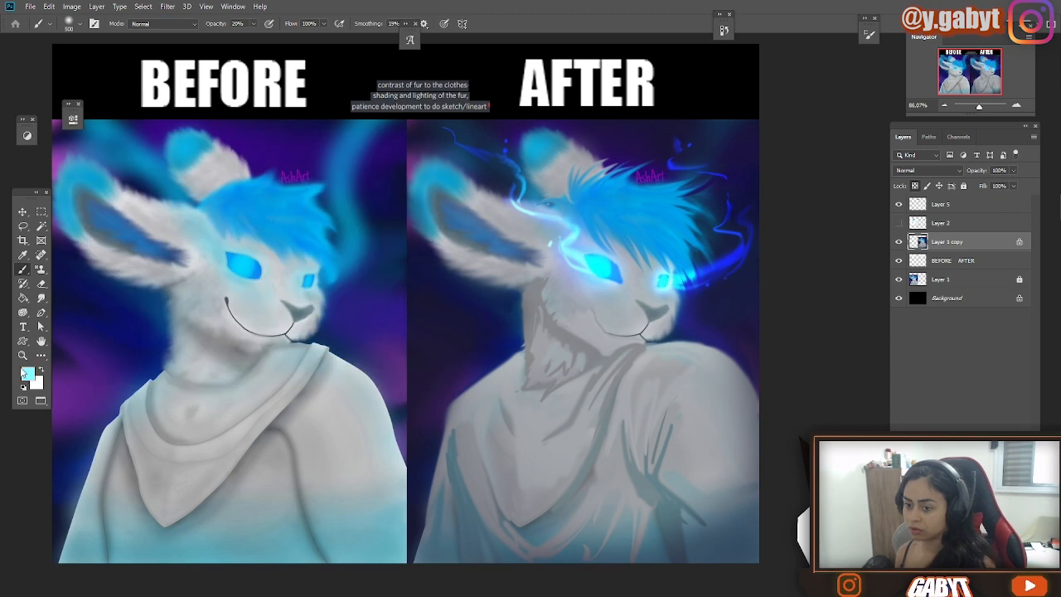
pyautogui.click(29, 374)
pyautogui.click(304, 179)
pyautogui.click(544, 155)
pyautogui.press('[')
pyautogui.press('[')
pyautogui.press('[')
pyautogui.press('[')
pyautogui.press('[')
pyautogui.press('0')
pyautogui.moveTo(713, 357); pyautogui.dragTo(638, 377)
pyautogui.hotkey('ctrl', 'z')
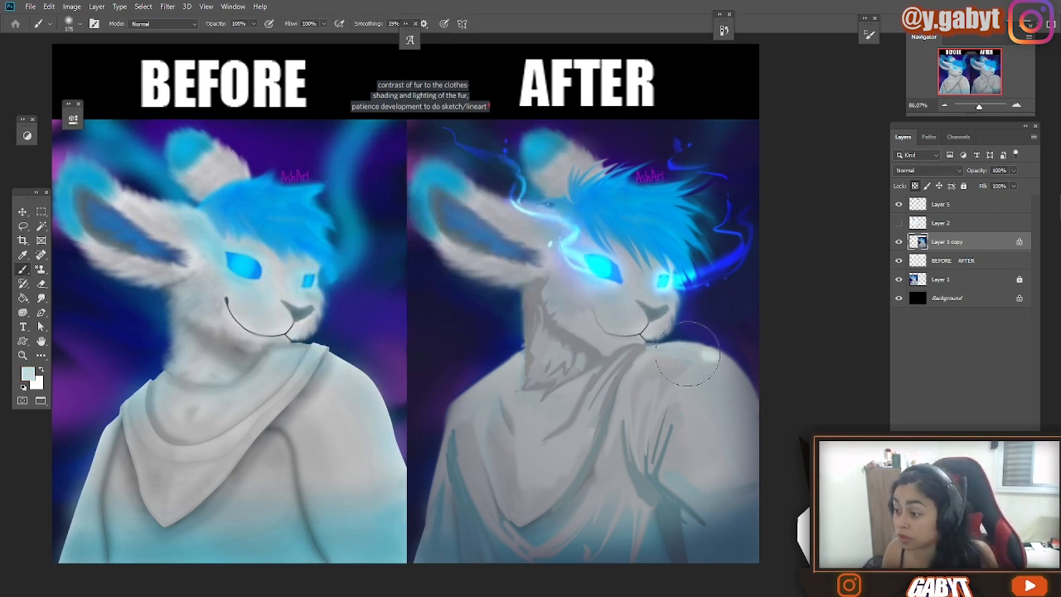
pyautogui.moveTo(687, 354)
pyautogui.mouseDown()
pyautogui.moveTo(632, 382)
pyautogui.moveTo(644, 373)
pyautogui.moveTo(595, 382)
pyautogui.moveTo(624, 354)
pyautogui.moveTo(572, 416)
pyautogui.moveTo(596, 392)
pyautogui.moveTo(582, 426)
pyautogui.moveTo(539, 445)
pyautogui.mouseUp()
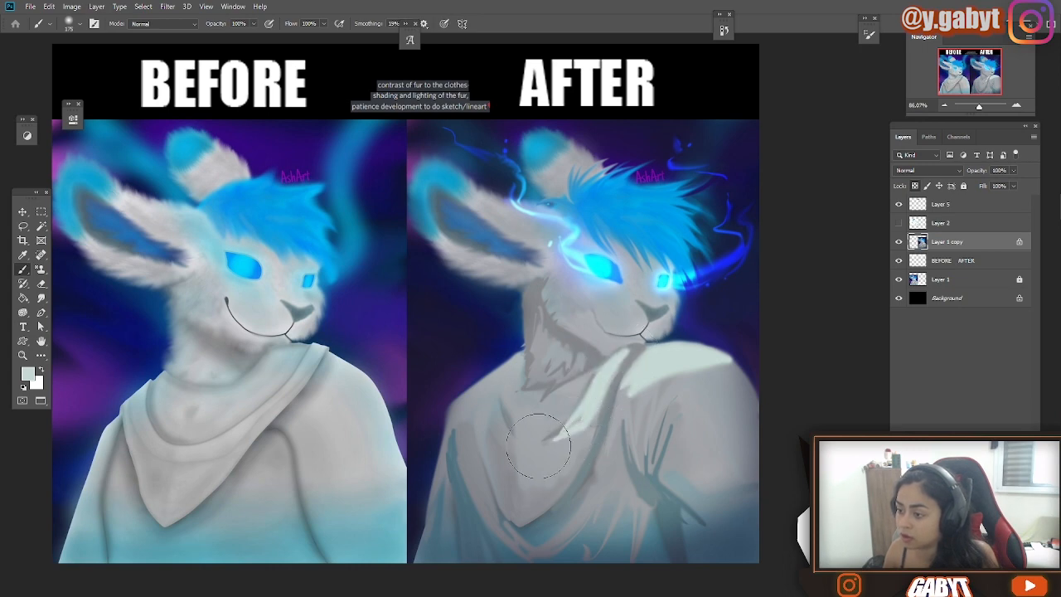
# Extend the pale highlights across the scarf's folds and onto the far shoulder's cloth.
pyautogui.moveTo(577, 392)
pyautogui.mouseDown()
pyautogui.moveTo(538, 412)
pyautogui.moveTo(577, 388)
pyautogui.moveTo(540, 432)
pyautogui.moveTo(517, 430)
pyautogui.moveTo(535, 411)
pyautogui.moveTo(514, 402)
pyautogui.moveTo(529, 411)
pyautogui.moveTo(495, 356)
pyautogui.moveTo(518, 360)
pyautogui.moveTo(571, 408)
pyautogui.moveTo(527, 417)
pyautogui.moveTo(507, 409)
pyautogui.moveTo(503, 386)
pyautogui.moveTo(531, 432)
pyautogui.mouseUp()
pyautogui.moveTo(495, 393)
pyautogui.mouseDown()
pyautogui.moveTo(493, 430)
pyautogui.moveTo(536, 467)
pyautogui.moveTo(497, 420)
pyautogui.moveTo(547, 461)
pyautogui.mouseUp()
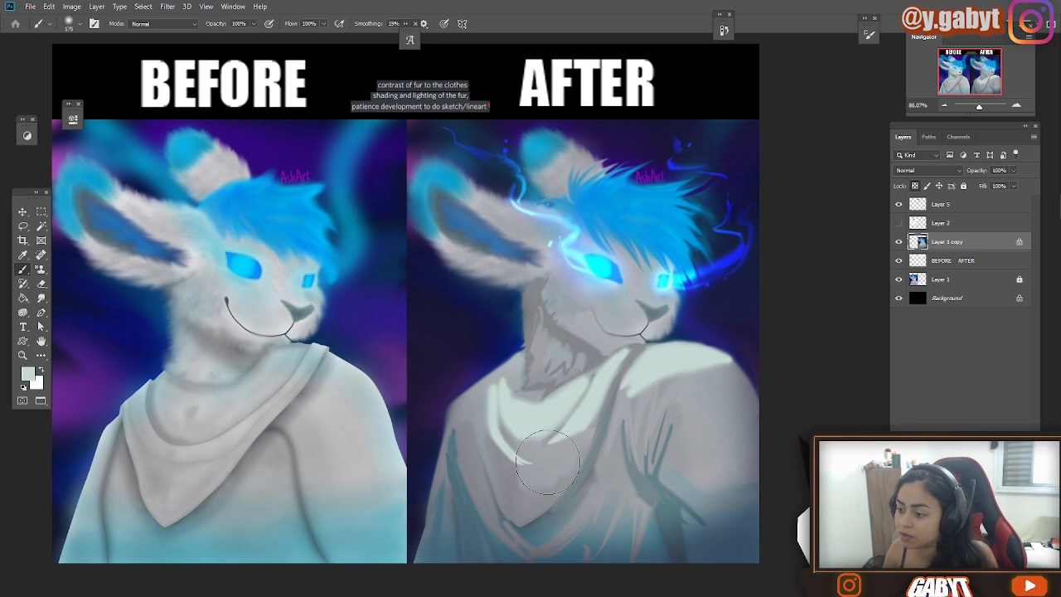
pyautogui.moveTo(584, 425)
pyautogui.mouseDown()
pyautogui.moveTo(562, 459)
pyautogui.moveTo(499, 385)
pyautogui.moveTo(495, 400)
pyautogui.moveTo(514, 368)
pyautogui.moveTo(447, 435)
pyautogui.mouseUp()
# Shift the highlight colour's hue towards green and paint bright fur patches on the muzzle, cheek and both ears.
pyautogui.click(28, 374)
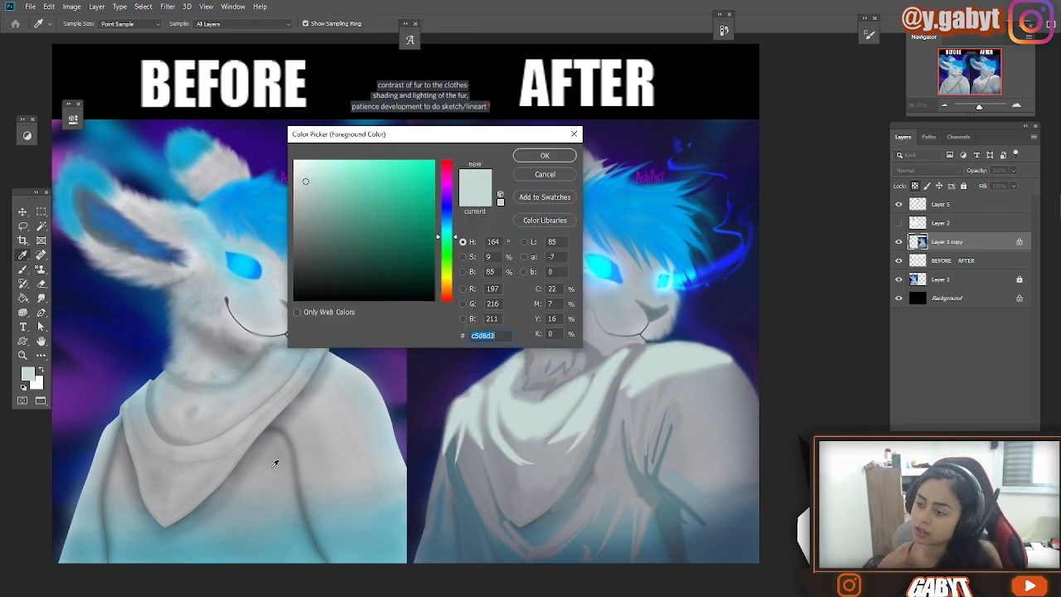
pyautogui.moveTo(447, 238); pyautogui.dragTo(448, 246)
pyautogui.click(540, 157)
pyautogui.moveTo(661, 302); pyautogui.dragTo(634, 311)
pyautogui.moveTo(550, 280); pyautogui.dragTo(587, 305)
pyautogui.hotkey('ctrl', 'z')
pyautogui.moveTo(474, 191); pyautogui.dragTo(532, 230)
pyautogui.moveTo(568, 163)
pyautogui.mouseDown()
pyautogui.moveTo(577, 150)
pyautogui.moveTo(550, 167)
pyautogui.mouseUp()
pyautogui.moveTo(567, 317)
pyautogui.mouseDown()
pyautogui.moveTo(556, 271)
pyautogui.moveTo(571, 321)
pyautogui.mouseUp()
pyautogui.moveTo(571, 321)
pyautogui.mouseDown()
pyautogui.moveTo(552, 277)
pyautogui.moveTo(581, 310)
pyautogui.moveTo(579, 328)
pyautogui.mouseUp()
# Darken the nostrils and mouth line with a smaller brush, using dark navy sampled from the background.
pyautogui.keyDown('alt'); pyautogui.click(592, 318); pyautogui.keyUp('alt')
pyautogui.keyDown('alt'); pyautogui.click(723, 317); pyautogui.keyUp('alt')
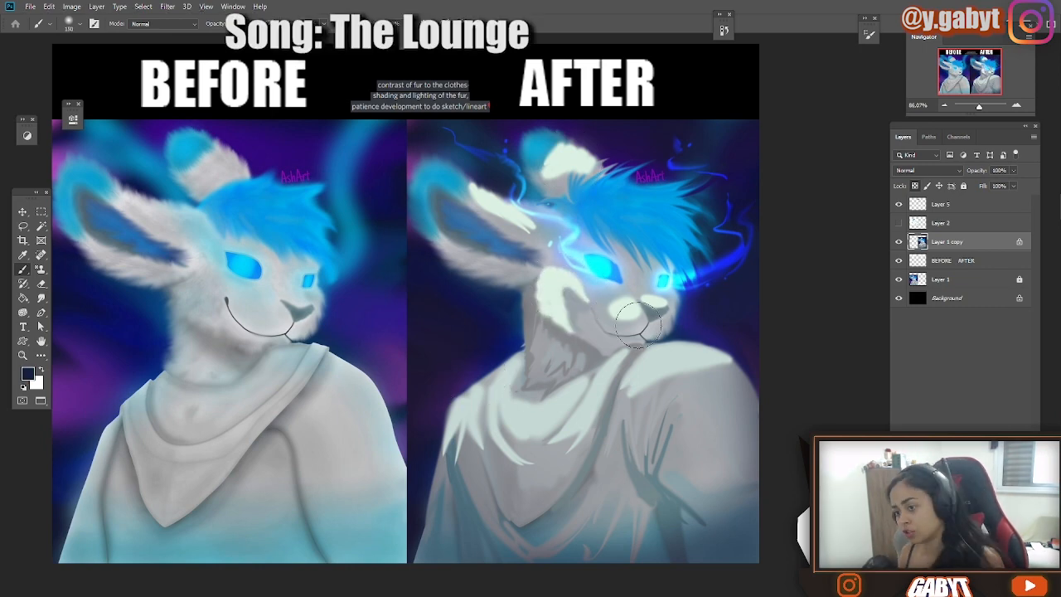
pyautogui.press('[')
pyautogui.press('[')
pyautogui.press('[')
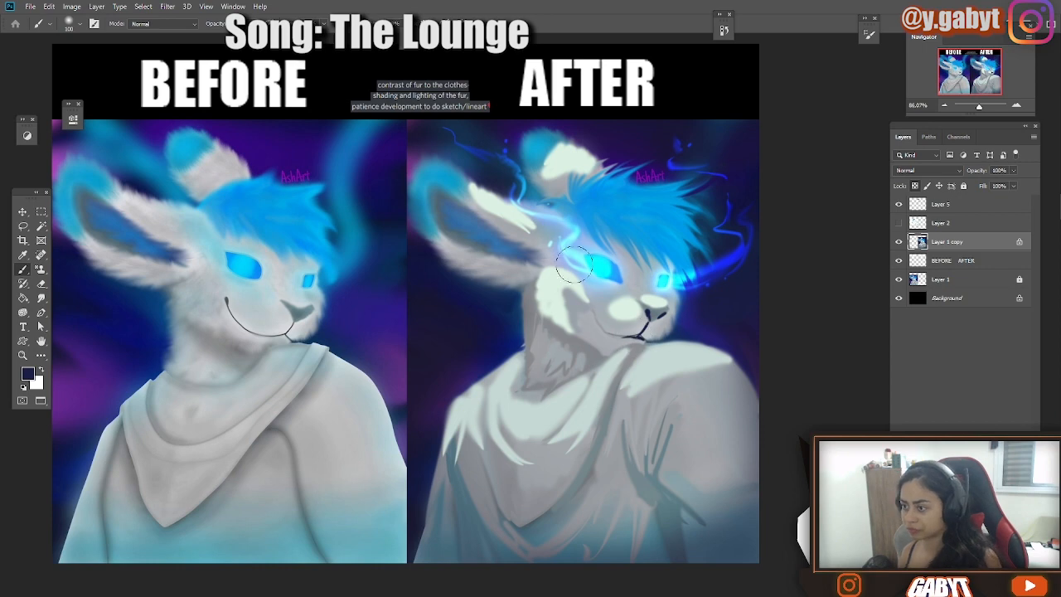
# Shade the lower hair and forehead with a larger soft brush at 30% opacity, using blue sampled from the wisp.
pyautogui.press(']')
pyautogui.press(']')
pyautogui.press(']')
pyautogui.press(']')
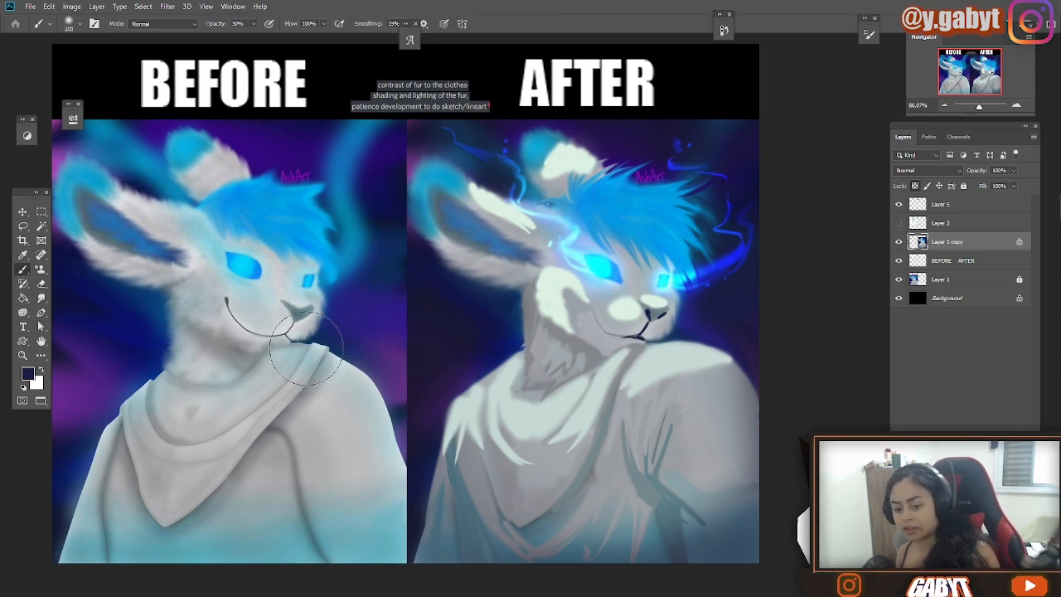
pyautogui.keyDown('alt'); pyautogui.click(711, 283); pyautogui.keyUp('alt')
pyautogui.keyDown('alt'); pyautogui.click(710, 284); pyautogui.keyUp('alt')
pyautogui.moveTo(693, 267)
pyautogui.mouseDown()
pyautogui.moveTo(614, 257)
pyautogui.moveTo(642, 240)
pyautogui.moveTo(690, 254)
pyautogui.moveTo(667, 233)
pyautogui.mouseUp()
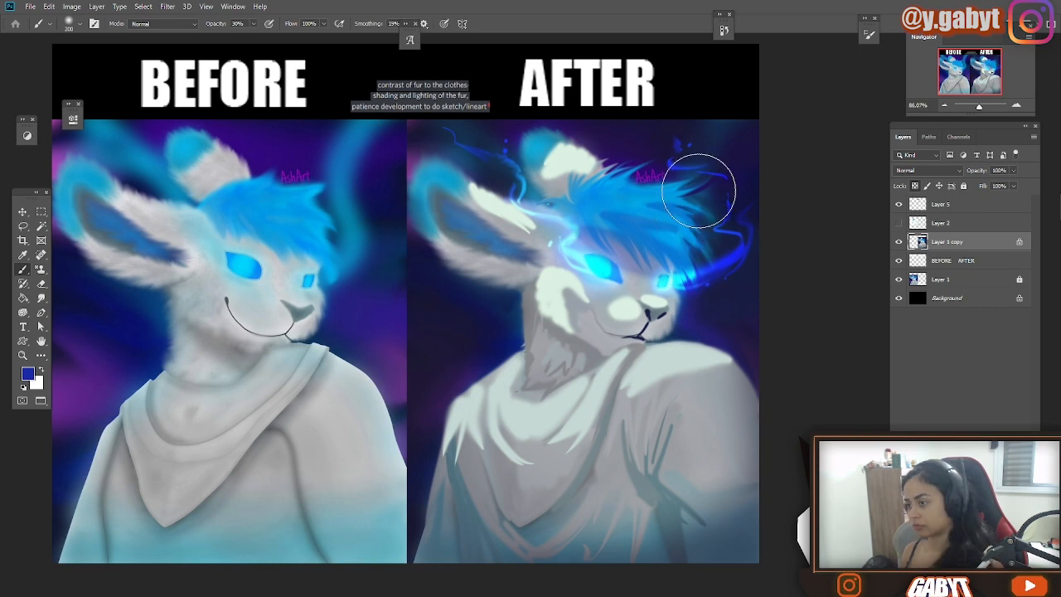
pyautogui.moveTo(979, 106); pyautogui.dragTo(952, 115)
# Warm the shoulder and scarf highlights with a pale yellow brush in Screen mode at 30% opacity.
pyautogui.click(162, 23)
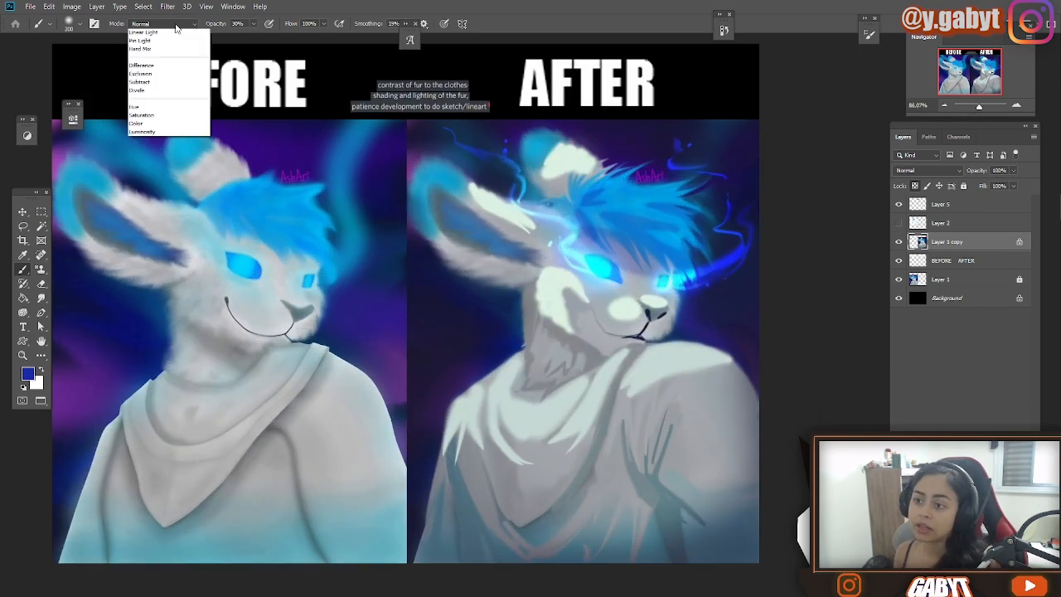
pyautogui.click(158, 92)
pyautogui.click(29, 374)
pyautogui.moveTo(446, 273); pyautogui.dragTo(447, 285)
pyautogui.click(355, 161)
pyautogui.click(545, 155)
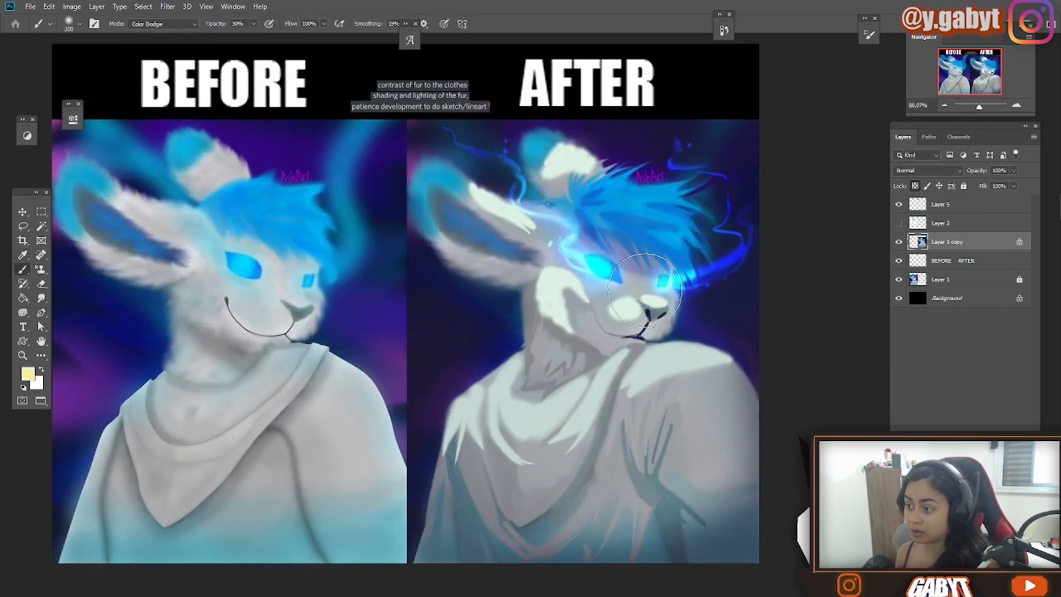
pyautogui.click(174, 24)
pyautogui.click(145, 133)
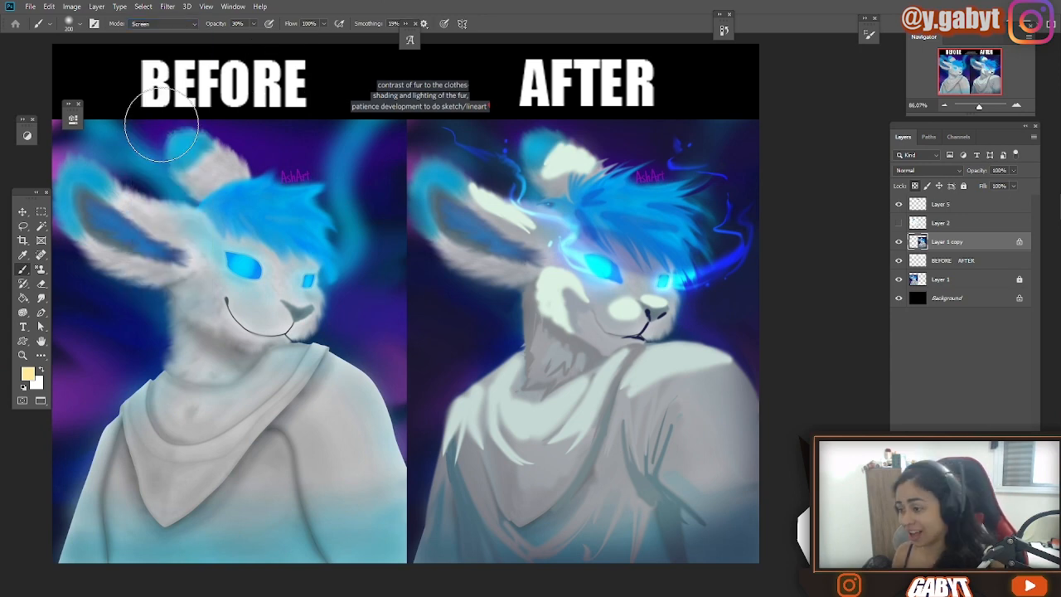
pyautogui.moveTo(633, 385); pyautogui.dragTo(556, 291)
# Spread the pale yellow Screen glow over the muzzle, cheek, ears and remaining scarf with a larger brush.
pyautogui.press('[')
pyautogui.press('[')
pyautogui.press('[')
pyautogui.press('[')
pyautogui.press('[')
pyautogui.press('[')
pyautogui.press('[')
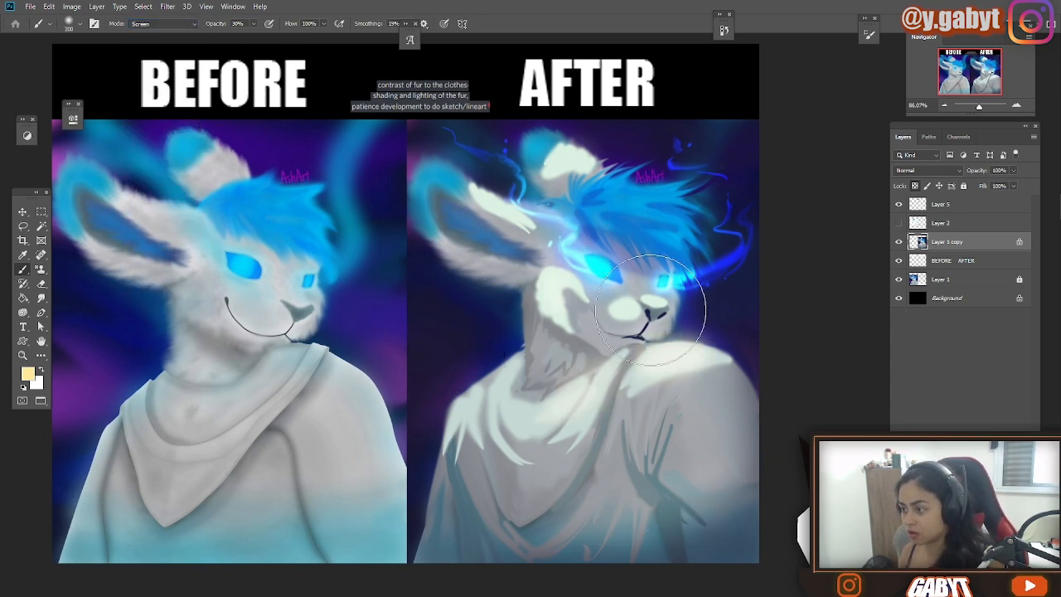
pyautogui.moveTo(645, 312)
pyautogui.mouseDown()
pyautogui.moveTo(661, 307)
pyautogui.moveTo(673, 326)
pyautogui.mouseUp()
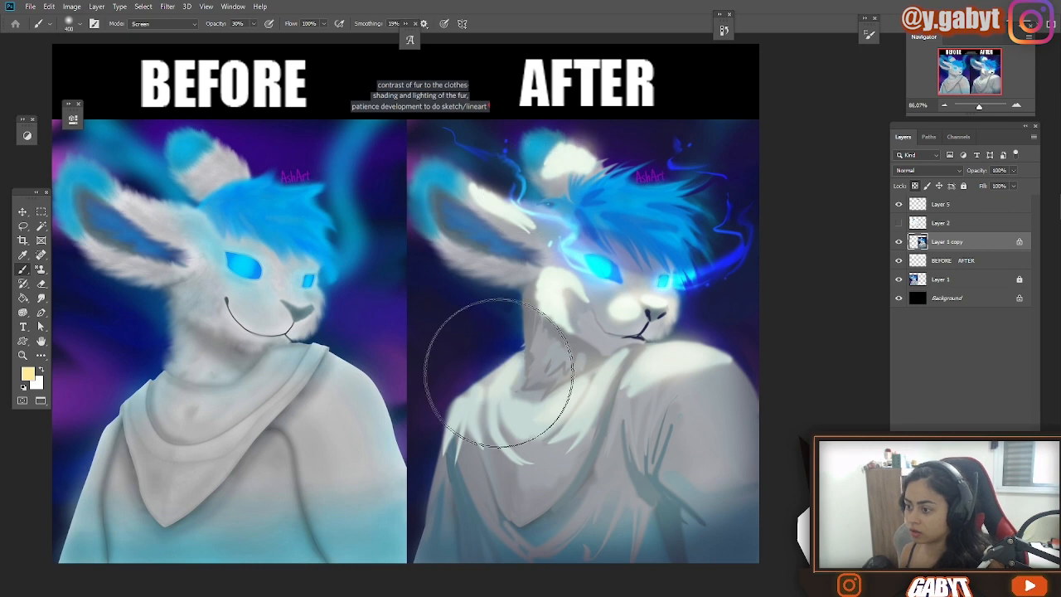
pyautogui.moveTo(979, 106); pyautogui.dragTo(980, 107)
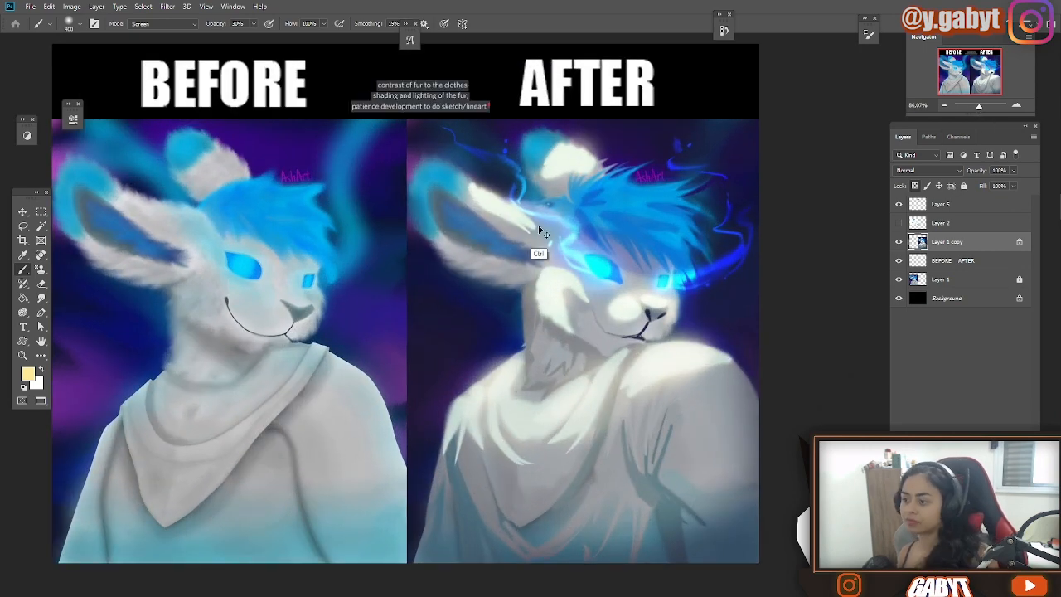
# Paint grey fur strands down the back of the neck and white fur tips at its base, in Normal mode at 100% opacity.
pyautogui.click(80, 23)
pyautogui.click(207, 273)
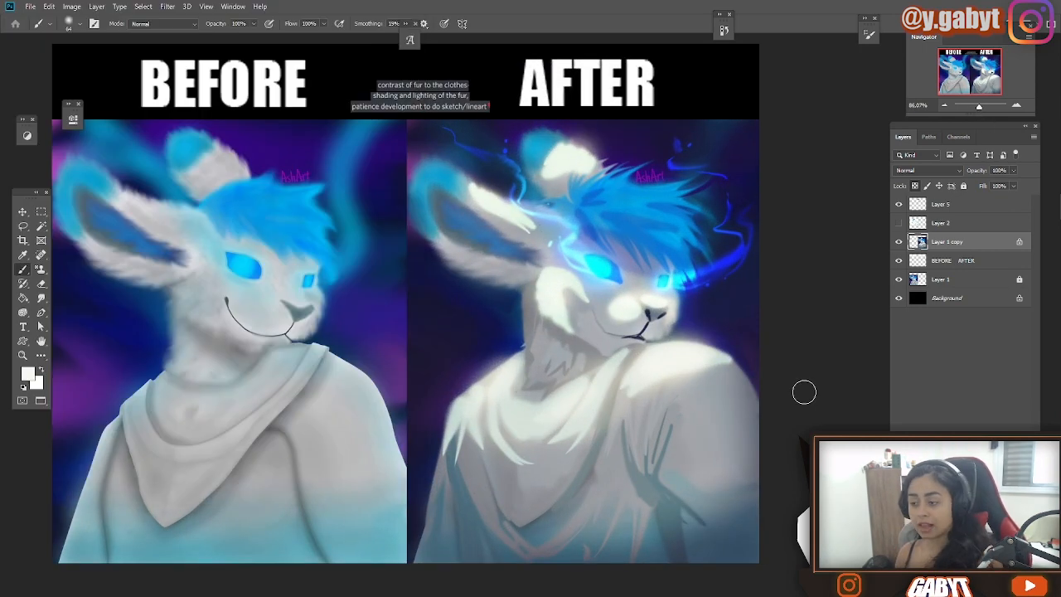
pyautogui.keyDown('alt'); pyautogui.click(580, 363); pyautogui.keyUp('alt')
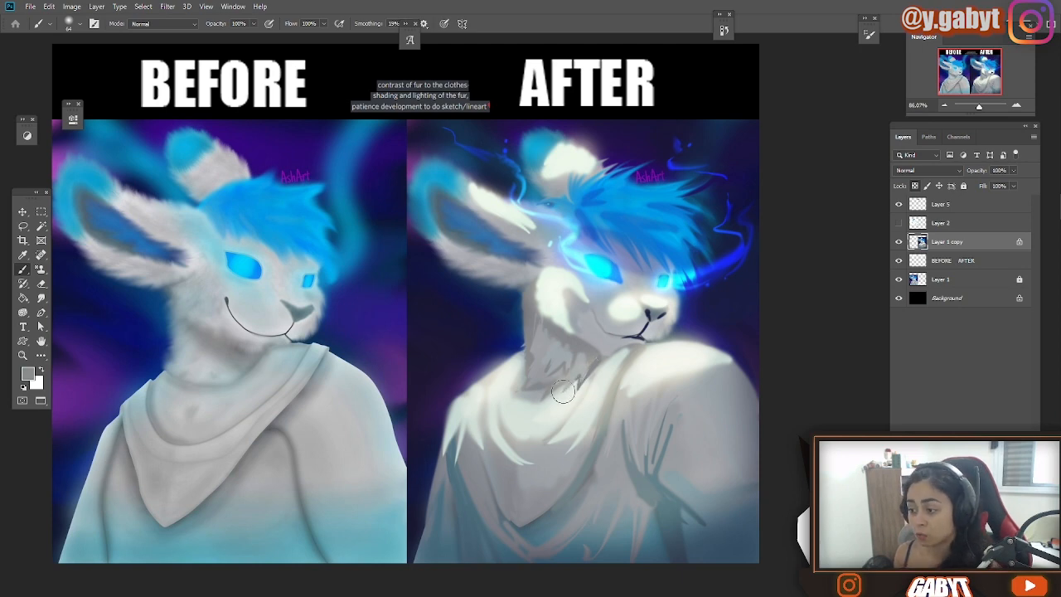
pyautogui.moveTo(526, 330)
pyautogui.mouseDown()
pyautogui.moveTo(510, 358)
pyautogui.moveTo(511, 339)
pyautogui.mouseUp()
pyautogui.moveTo(524, 298); pyautogui.dragTo(520, 325)
pyautogui.keyDown('alt'); pyautogui.click(580, 407); pyautogui.keyUp('alt')
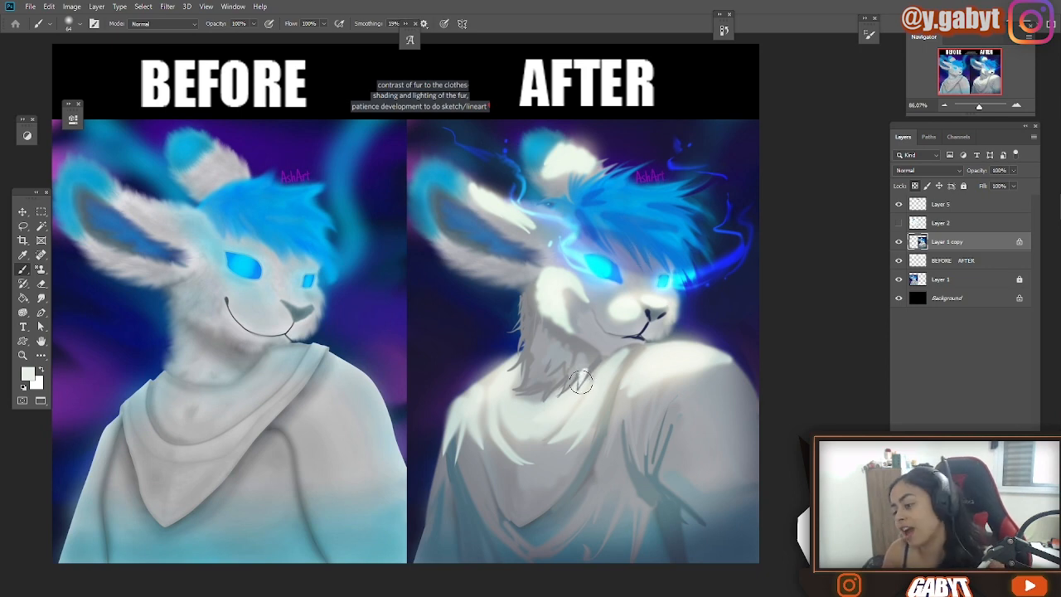
pyautogui.moveTo(580, 365)
pyautogui.mouseDown()
pyautogui.moveTo(554, 387)
pyautogui.moveTo(527, 386)
pyautogui.mouseUp()
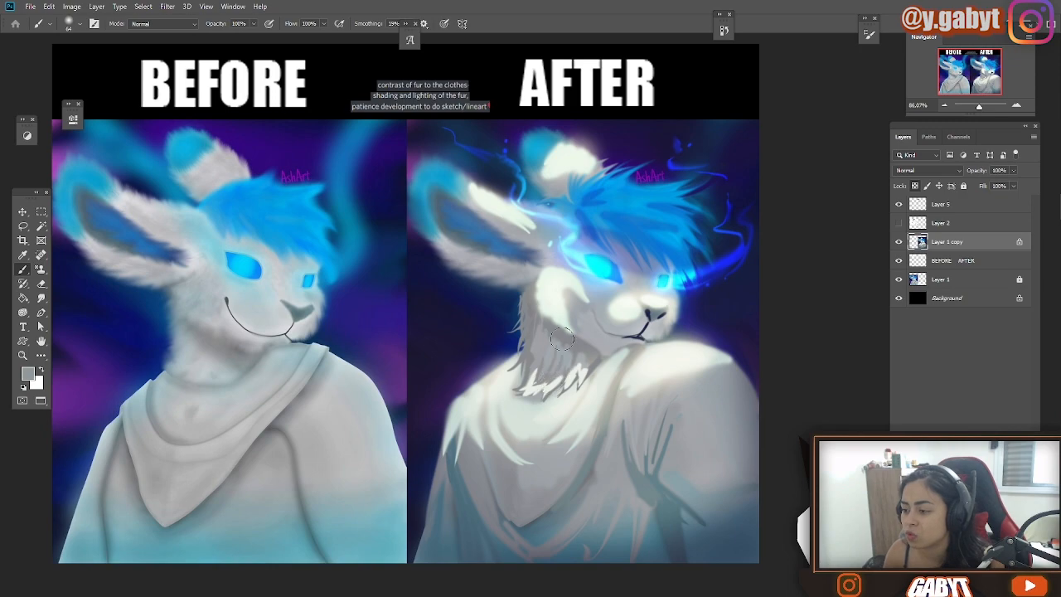
# Create a new layer and paint thin white whiskers on both sides of the muzzle, undoing the last stroke.
pyautogui.moveTo(979, 106); pyautogui.dragTo(988, 106)
pyautogui.click(946, 106)
pyautogui.click(1017, 106)
pyautogui.keyDown('alt'); pyautogui.click(664, 341); pyautogui.keyUp('alt')
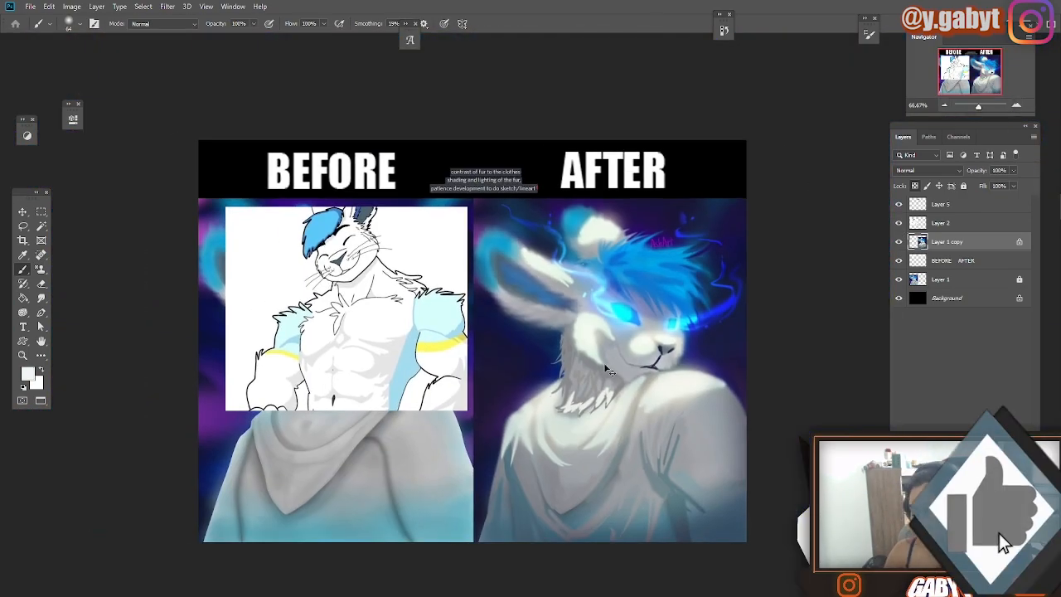
pyautogui.hotkey('ctrl', 'shift', 'n')
pyautogui.press('Return')
pyautogui.moveTo(681, 342)
pyautogui.mouseDown()
pyautogui.moveTo(730, 343)
pyautogui.moveTo(720, 338)
pyautogui.moveTo(722, 365)
pyautogui.mouseUp()
pyautogui.hotkey('ctrl', 'z')
# Select the AFTER artwork layer, hide the reference image and paint a dark blue strand under the fringe between the eyes.
pyautogui.click(954, 260)
pyautogui.click(1017, 105)
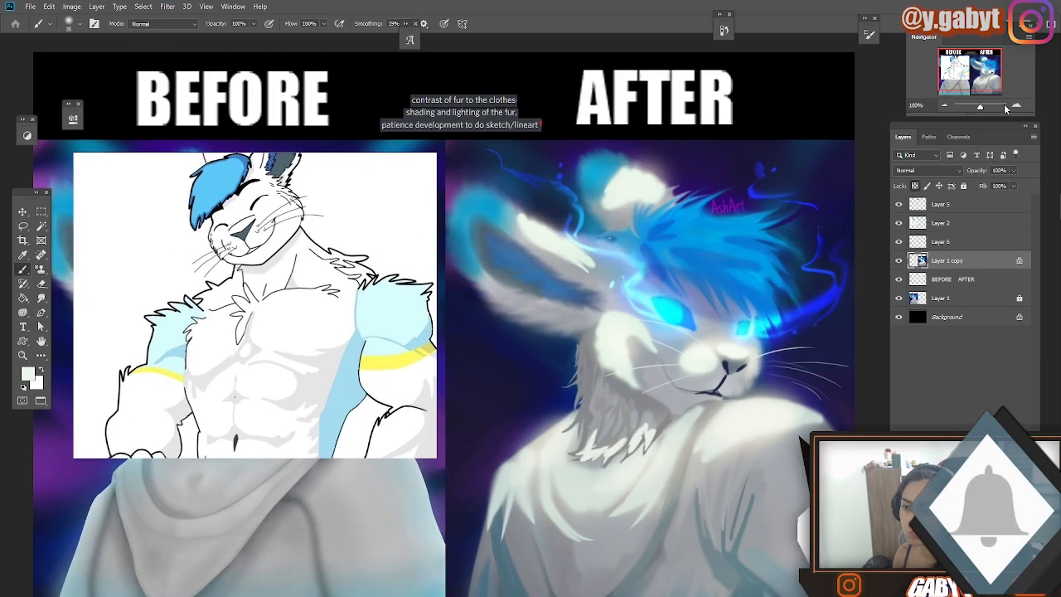
pyautogui.click(898, 223)
pyautogui.moveTo(791, 280); pyautogui.dragTo(774, 267)
pyautogui.keyDown('alt'); pyautogui.click(792, 303); pyautogui.keyUp('alt')
pyautogui.press(']')
pyautogui.press(']')
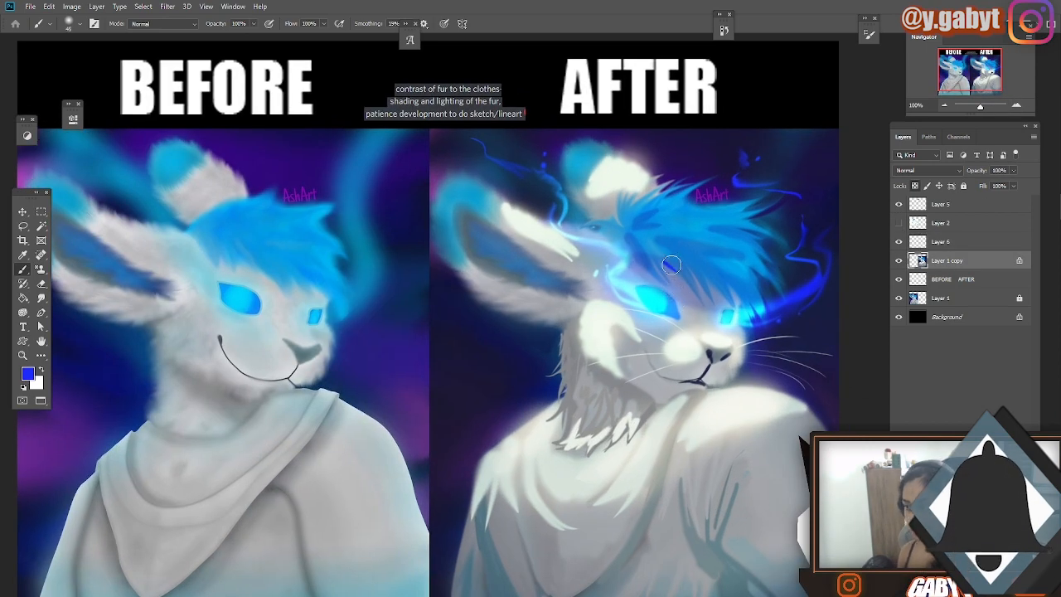
pyautogui.click(28, 374)
pyautogui.click(390, 201)
pyautogui.click(405, 189)
pyautogui.click(545, 156)
pyautogui.click(1016, 105)
pyautogui.moveTo(802, 214); pyautogui.dragTo(386, 265)
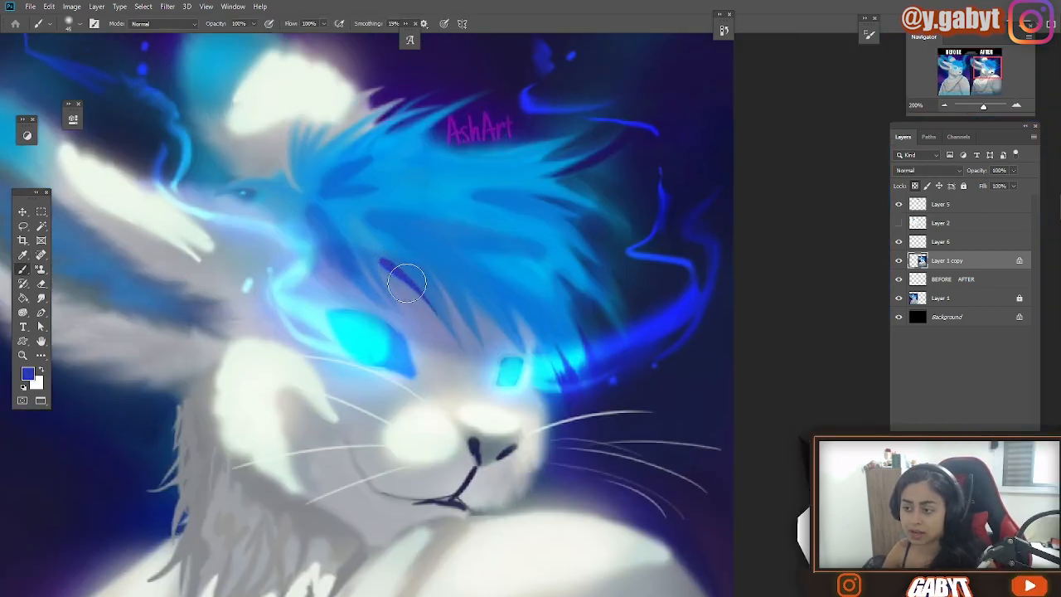
# Paint dark blue shadow strands along the lower edge of the fringe above both eyes, undoing one stroke.
pyautogui.moveTo(380, 259)
pyautogui.mouseDown()
pyautogui.moveTo(467, 351)
pyautogui.moveTo(422, 267)
pyautogui.moveTo(473, 339)
pyautogui.moveTo(467, 305)
pyautogui.mouseUp()
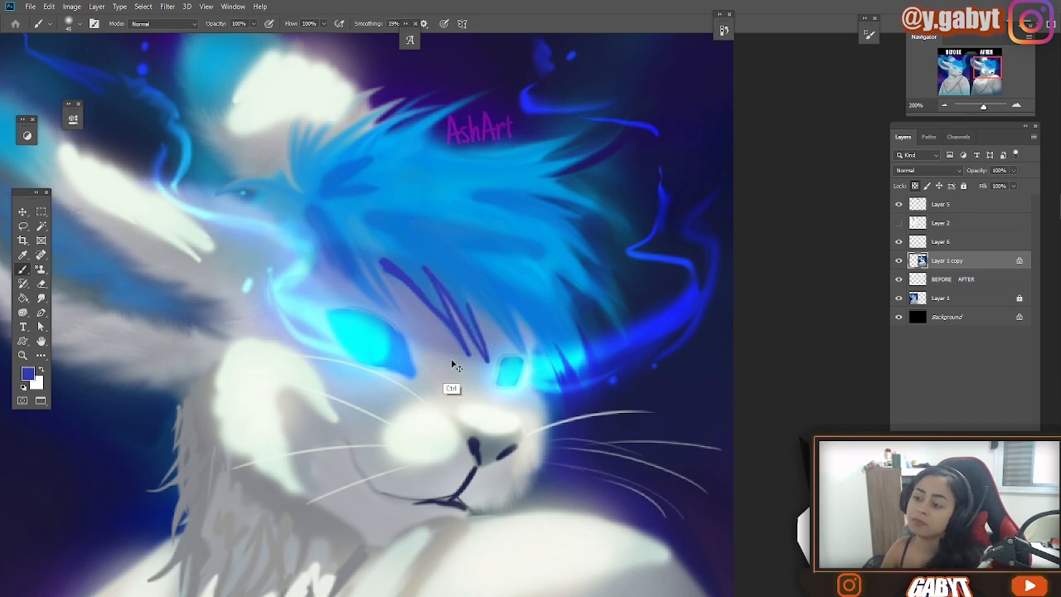
pyautogui.hotkey('ctrl', 'z')
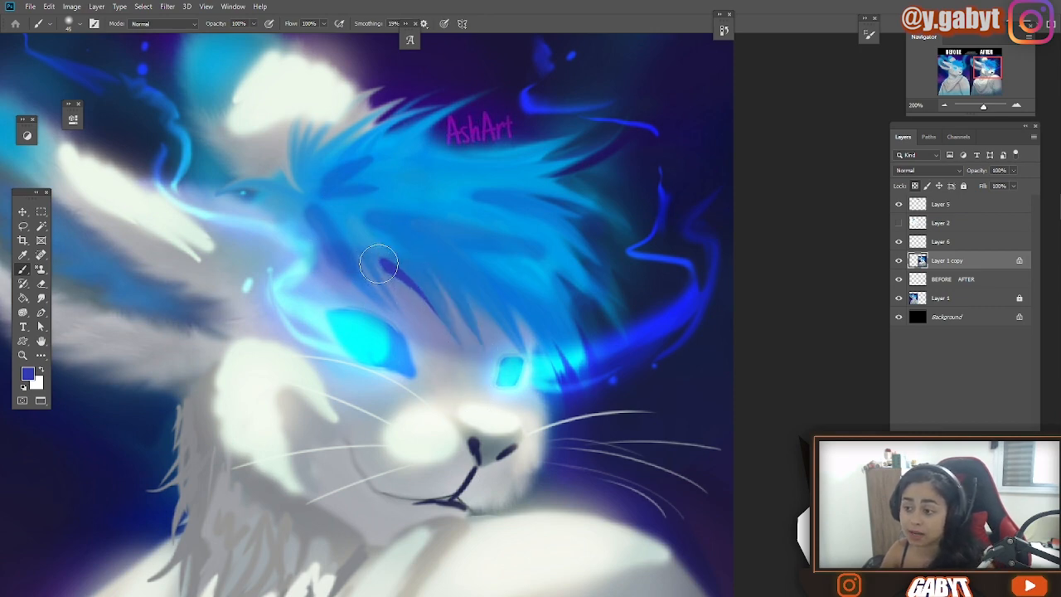
pyautogui.moveTo(382, 267); pyautogui.dragTo(382, 295)
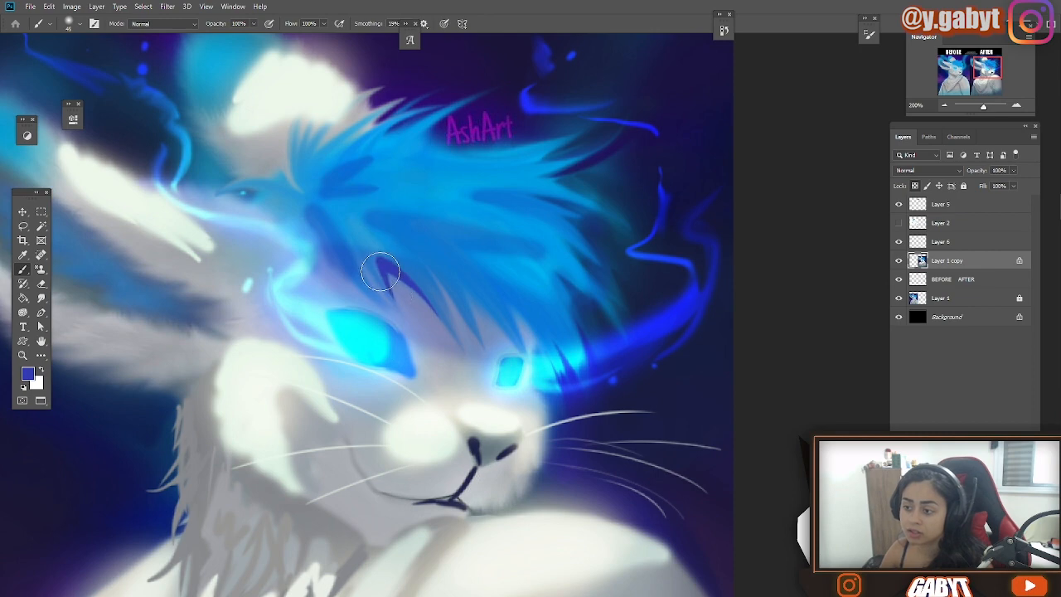
pyautogui.moveTo(325, 237); pyautogui.dragTo(365, 297)
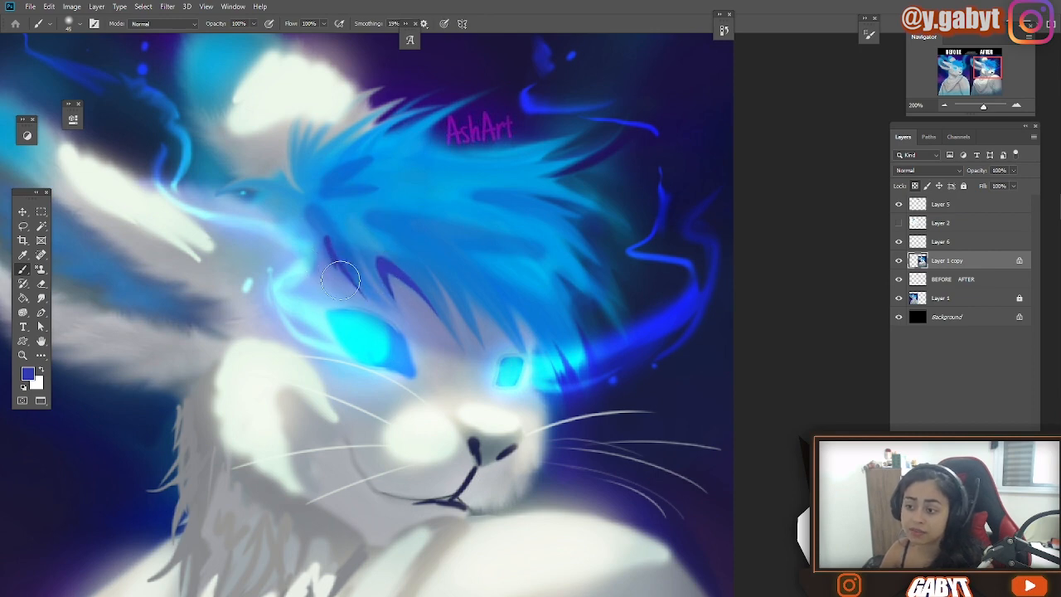
pyautogui.moveTo(330, 244); pyautogui.dragTo(363, 295)
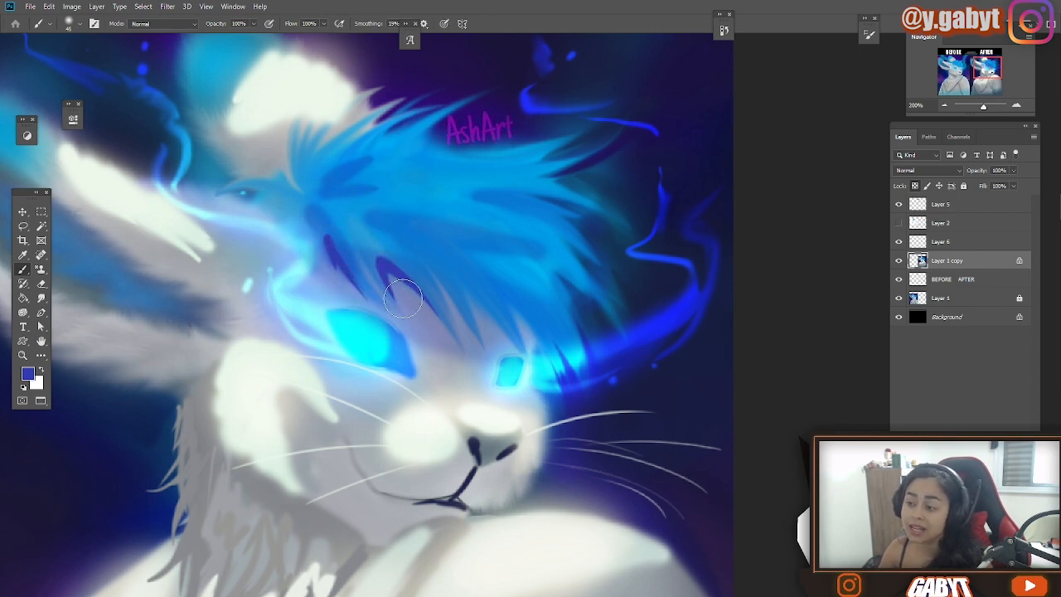
pyautogui.moveTo(427, 258)
pyautogui.mouseDown()
pyautogui.moveTo(464, 319)
pyautogui.moveTo(532, 343)
pyautogui.moveTo(528, 357)
pyautogui.moveTo(493, 260)
pyautogui.mouseUp()
# Add thin bright cyan light strokes to the fringe tips and fill the nose with a dark grey-teal.
pyautogui.keyDown('alt'); pyautogui.click(540, 365); pyautogui.keyUp('alt')
pyautogui.keyDown('alt'); pyautogui.click(497, 338); pyautogui.keyUp('alt')
pyautogui.moveTo(486, 325); pyautogui.dragTo(540, 329)
pyautogui.moveTo(637, 284); pyautogui.dragTo(719, 307)
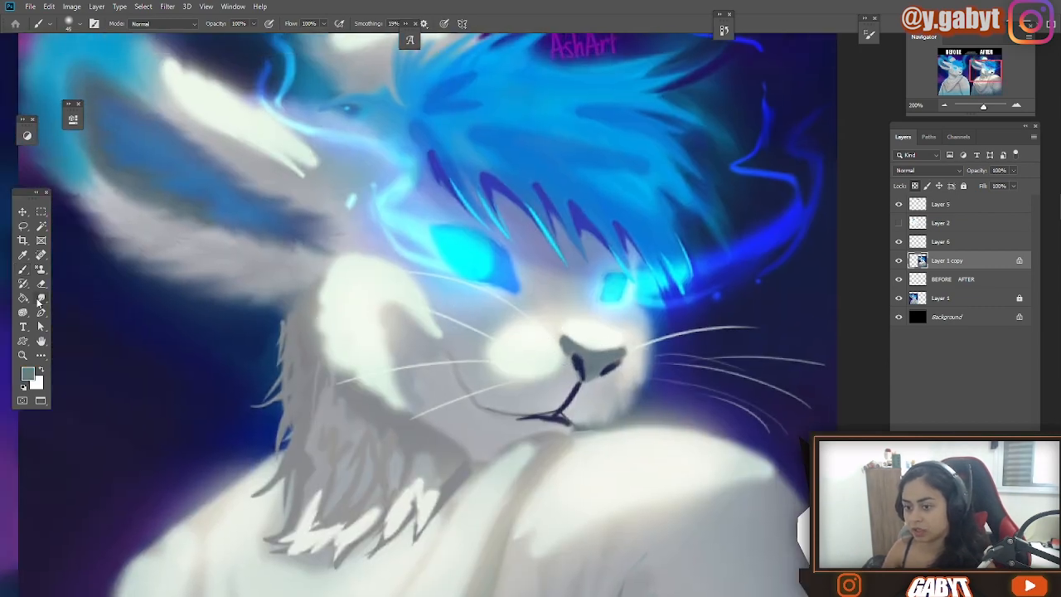
# Smudge the outer edge of the white cheek into pointed fur tufts with the Smudge tool at 70% strength.
pyautogui.click(41, 298)
pyautogui.moveTo(359, 337); pyautogui.dragTo(431, 324)
pyautogui.moveTo(431, 358)
pyautogui.mouseDown()
pyautogui.moveTo(442, 393)
pyautogui.moveTo(461, 390)
pyautogui.moveTo(401, 360)
pyautogui.moveTo(471, 396)
pyautogui.moveTo(416, 373)
pyautogui.mouseUp()
pyautogui.hotkey('ctrl', 'z')
pyautogui.press('7')
pyautogui.moveTo(412, 319)
pyautogui.mouseDown()
pyautogui.moveTo(391, 319)
pyautogui.moveTo(382, 290)
pyautogui.mouseUp()
pyautogui.moveTo(421, 277)
pyautogui.mouseDown()
pyautogui.moveTo(393, 261)
pyautogui.moveTo(413, 245)
pyautogui.mouseUp()
pyautogui.moveTo(461, 268)
pyautogui.mouseDown()
pyautogui.moveTo(437, 249)
pyautogui.moveTo(378, 267)
pyautogui.mouseUp()
pyautogui.moveTo(415, 310); pyautogui.dragTo(369, 313)
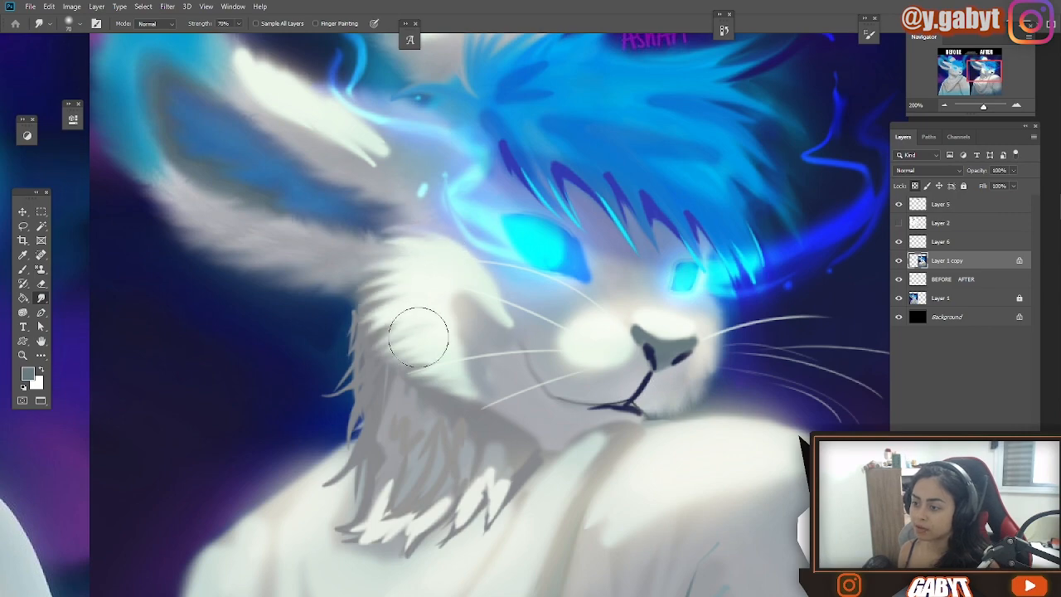
# Smudge the lower and inner edges of the white cheek patch into soft fur strands.
pyautogui.moveTo(421, 339); pyautogui.dragTo(381, 355)
pyautogui.moveTo(458, 381); pyautogui.dragTo(470, 419)
pyautogui.moveTo(444, 331); pyautogui.dragTo(471, 350)
pyautogui.moveTo(436, 301)
pyautogui.mouseDown()
pyautogui.moveTo(474, 328)
pyautogui.moveTo(507, 300)
pyautogui.mouseUp()
pyautogui.moveTo(382, 360); pyautogui.dragTo(746, 384)
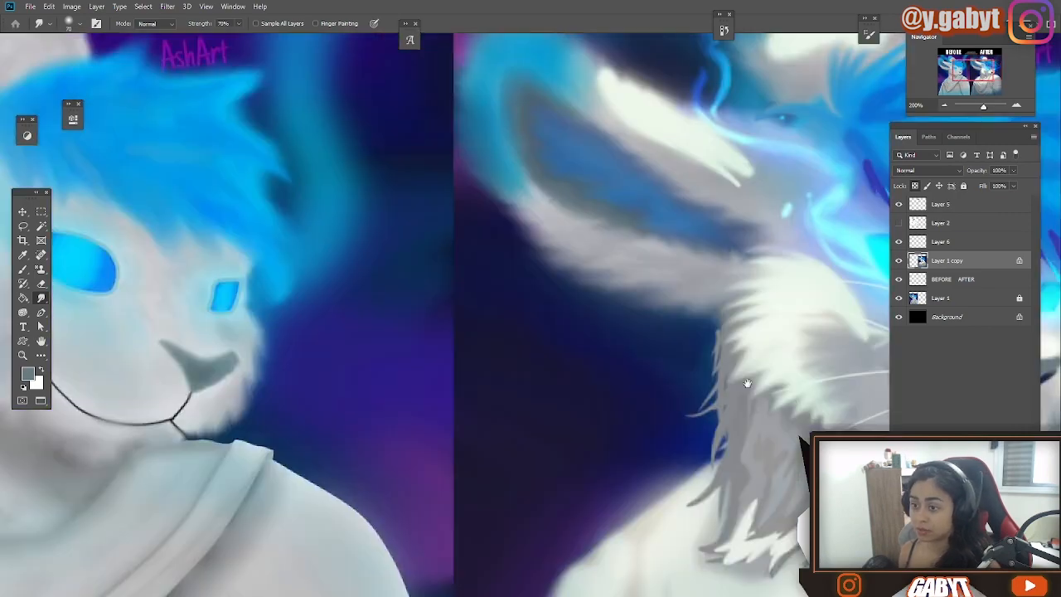
pyautogui.moveTo(335, 361)
pyautogui.mouseDown()
pyautogui.moveTo(624, 327)
pyautogui.moveTo(419, 296)
pyautogui.moveTo(347, 332)
pyautogui.mouseUp()
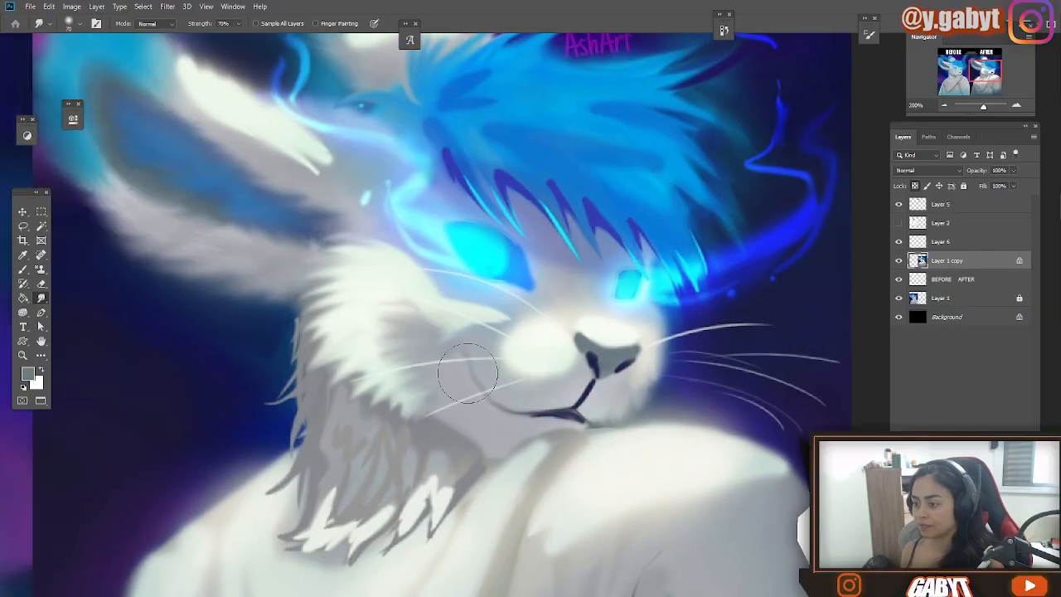
# Paint a dark navy corner at the cheek end of the smile and smudge the remaining pale cheek spike into fur.
pyautogui.press('b')
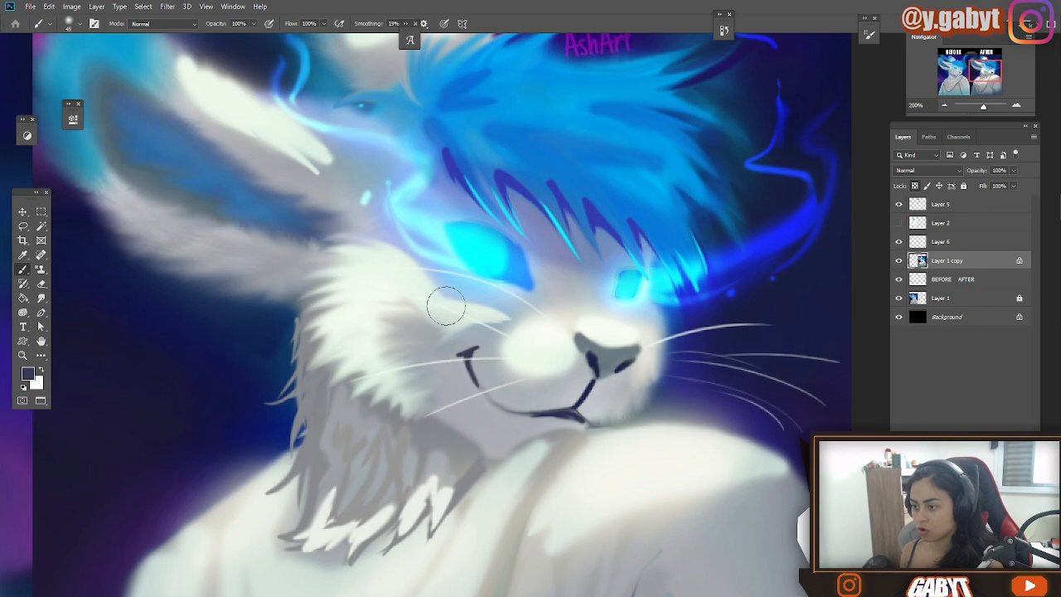
pyautogui.press('r')
pyautogui.press('b')
# Outline both eyes in blue sampled from the eye and add white glowing highlights to the pupils.
pyautogui.keyDown('alt'); pyautogui.click(532, 294); pyautogui.keyUp('alt')
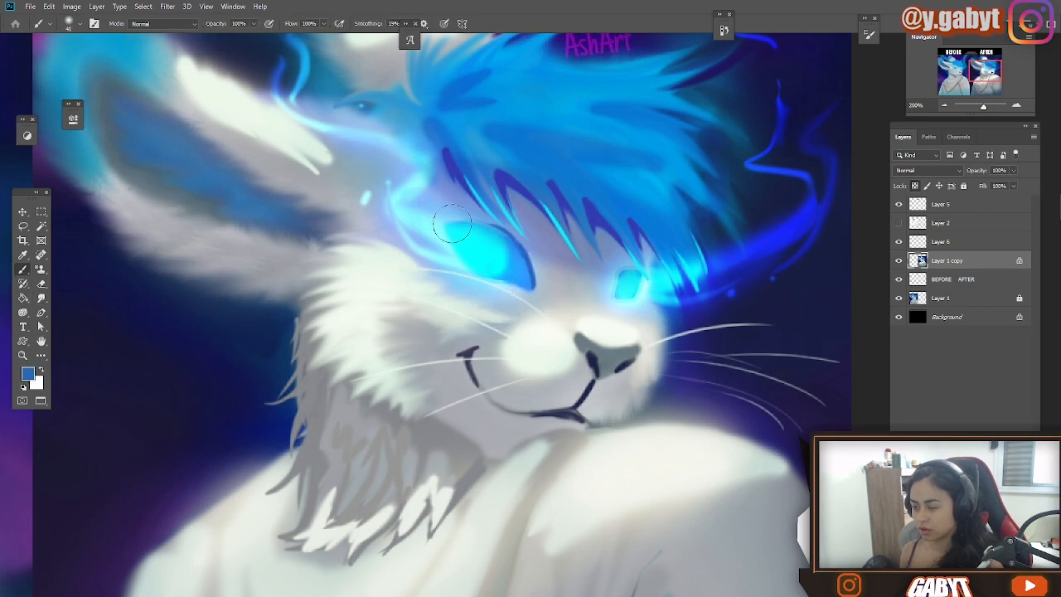
pyautogui.moveTo(365, 242); pyautogui.dragTo(708, 296)
pyautogui.moveTo(62, 357); pyautogui.dragTo(129, 360)
pyautogui.moveTo(835, 314); pyautogui.dragTo(378, 266)
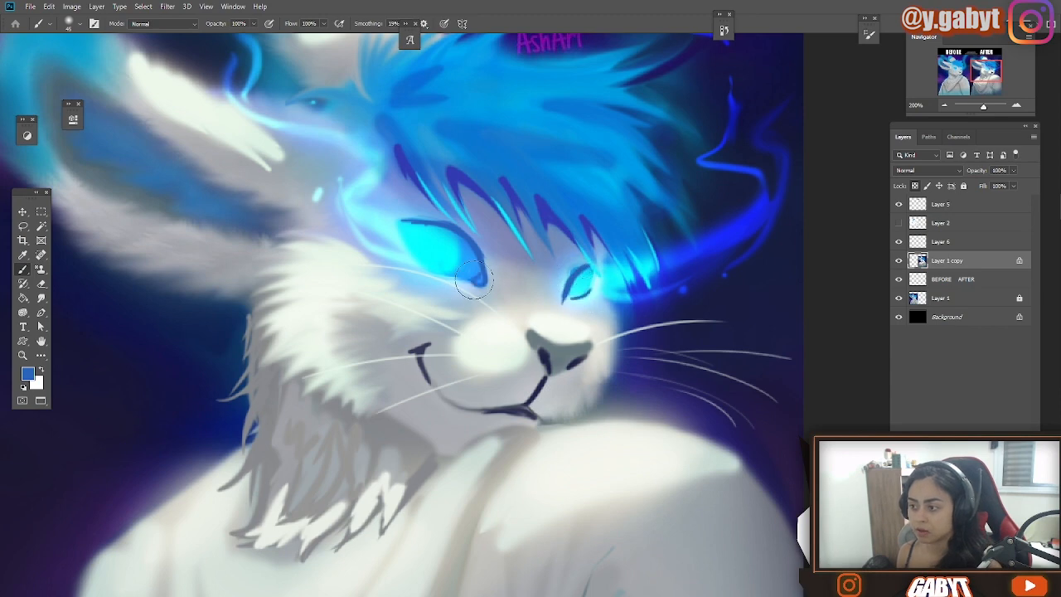
pyautogui.moveTo(983, 106)
pyautogui.mouseDown()
pyautogui.moveTo(970, 106)
pyautogui.moveTo(979, 106)
pyautogui.mouseUp()
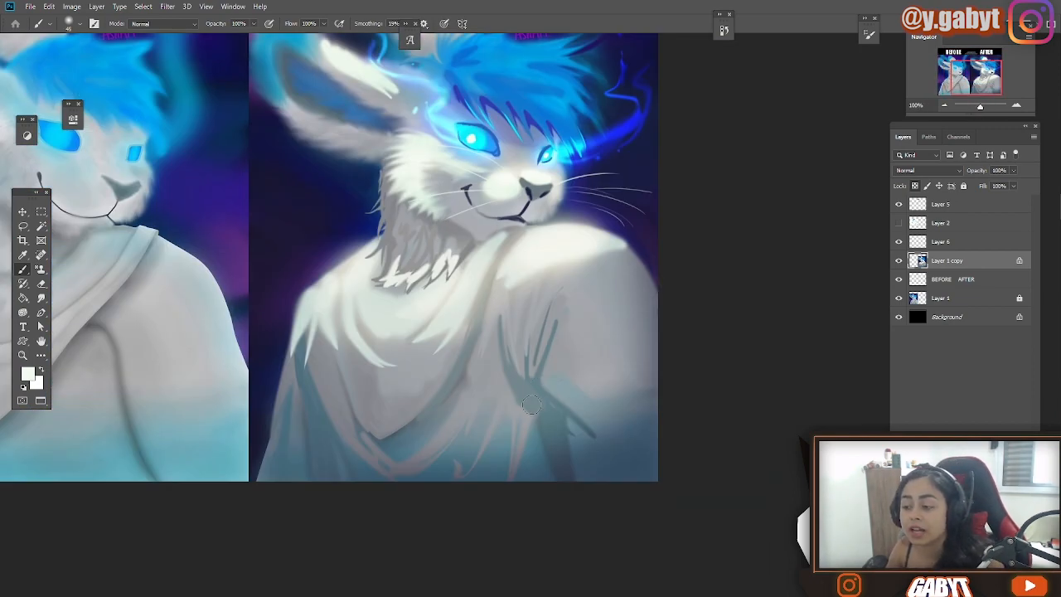
pyautogui.moveTo(511, 396)
pyautogui.mouseDown()
pyautogui.moveTo(514, 418)
pyautogui.moveTo(534, 401)
pyautogui.mouseUp()
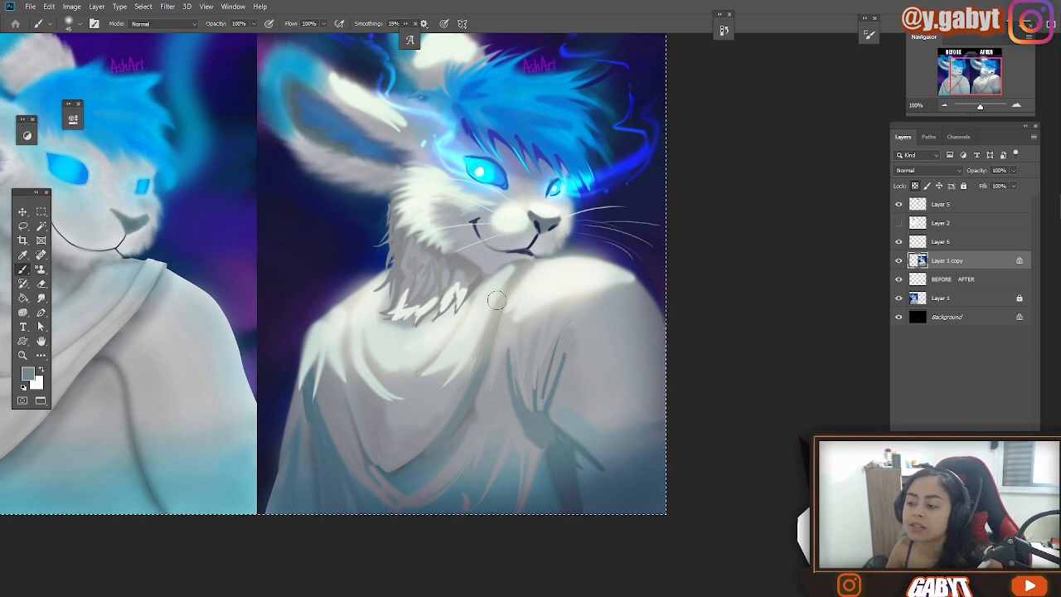
pyautogui.moveTo(526, 274)
pyautogui.mouseDown()
pyautogui.moveTo(461, 391)
pyautogui.moveTo(376, 475)
pyautogui.mouseUp()
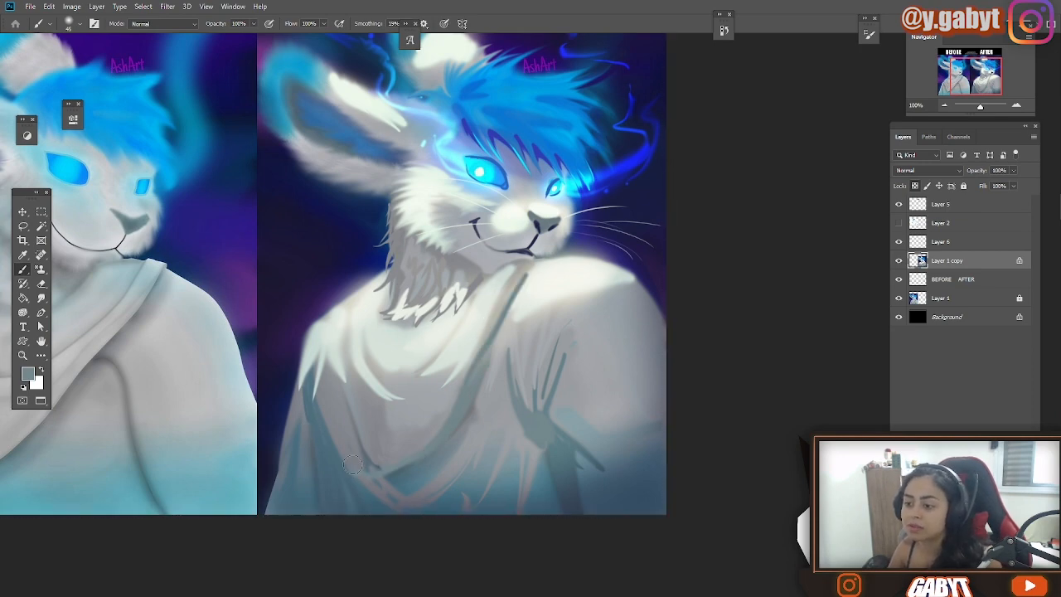
pyautogui.moveTo(336, 358)
pyautogui.mouseDown()
pyautogui.moveTo(392, 278)
pyautogui.moveTo(353, 312)
pyautogui.moveTo(399, 485)
pyautogui.mouseUp()
pyautogui.hotkey('ctrl', 'z')
pyautogui.hotkey('ctrl', 'z')
pyautogui.hotkey('ctrl', 'z')
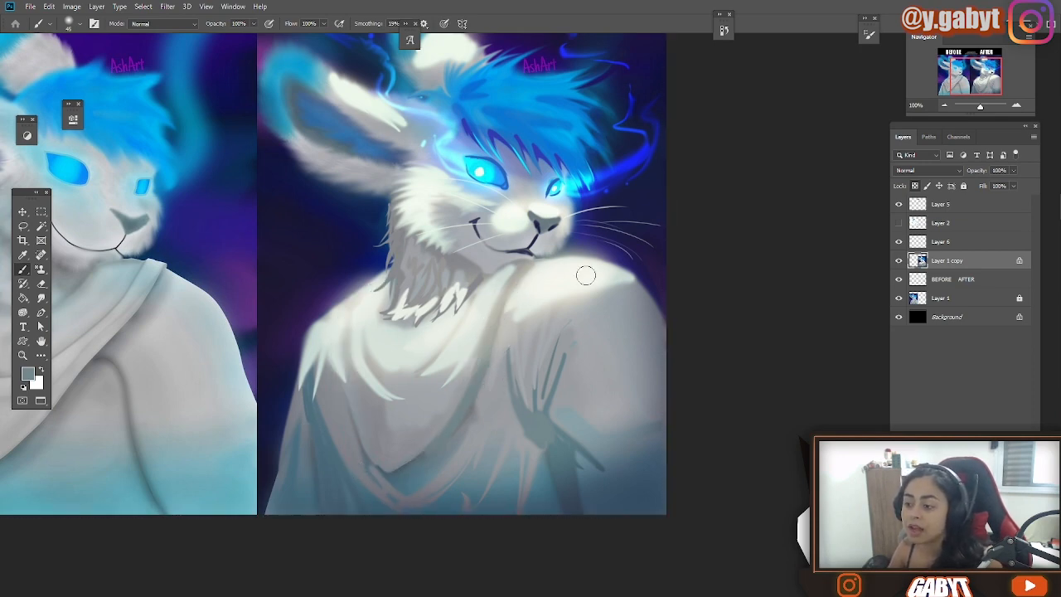
pyautogui.moveTo(585, 275); pyautogui.dragTo(461, 473)
pyautogui.moveTo(350, 328); pyautogui.dragTo(333, 514)
pyautogui.hotkey('ctrl', 'z')
pyautogui.hotkey('ctrl', 'z')
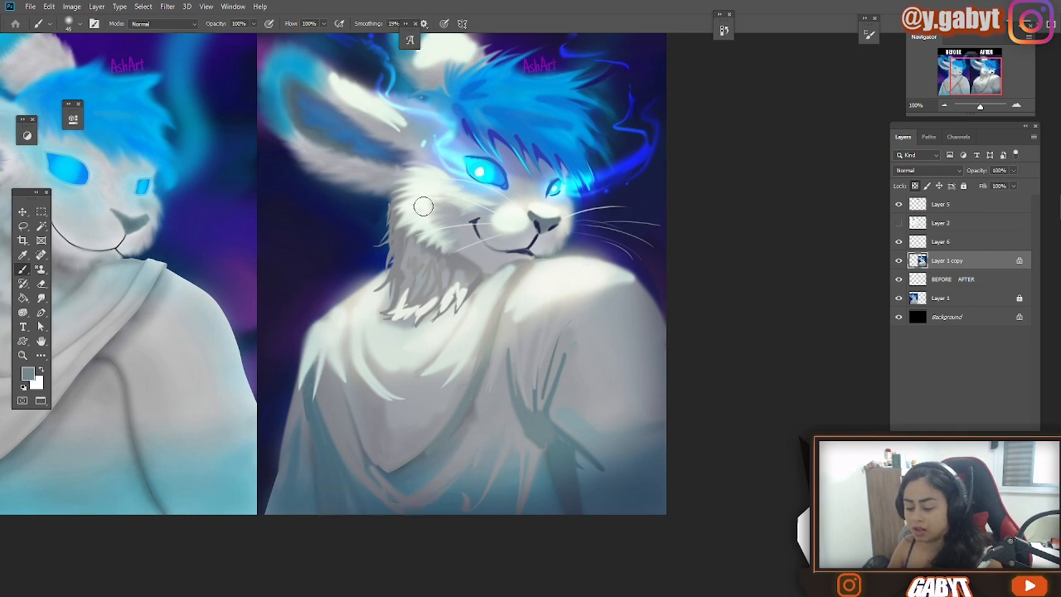
# Paint a dark crease where the scarf meets the shoulder, using a dark colour sampled near the chin.
pyautogui.keyDown('alt'); pyautogui.click(526, 249); pyautogui.keyUp('alt')
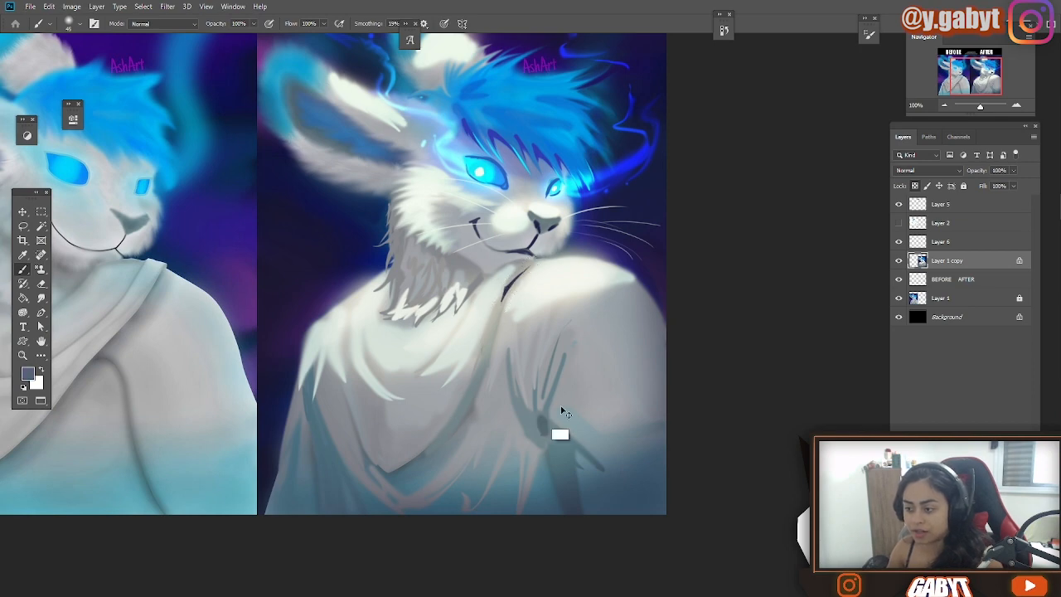
pyautogui.keyDown('alt'); pyautogui.click(558, 421); pyautogui.keyUp('alt')
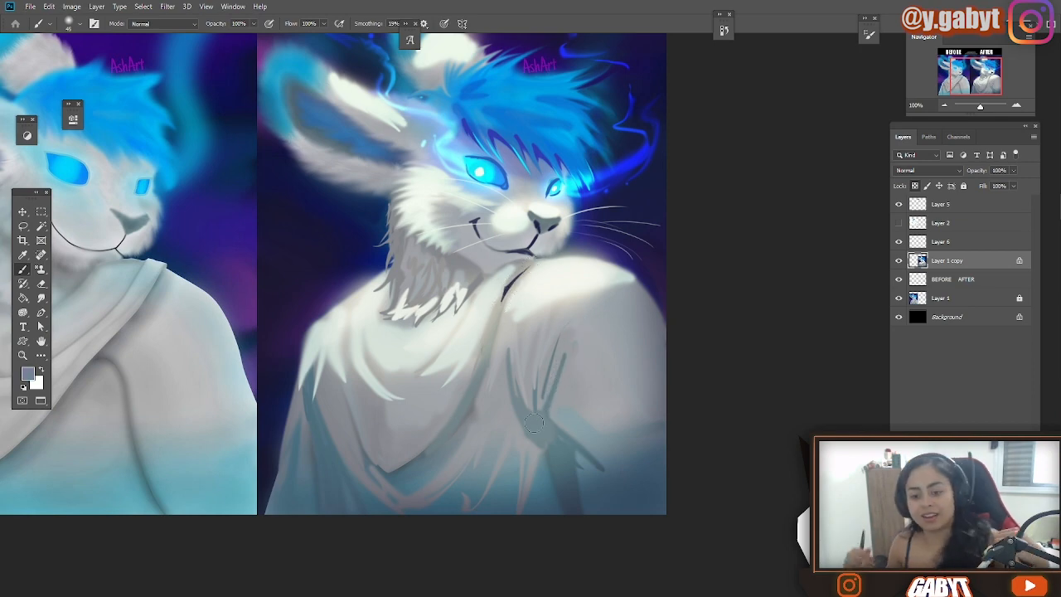
pyautogui.moveTo(610, 383); pyautogui.dragTo(555, 413)
pyautogui.moveTo(535, 400); pyautogui.dragTo(489, 469)
pyautogui.moveTo(557, 415); pyautogui.dragTo(610, 441)
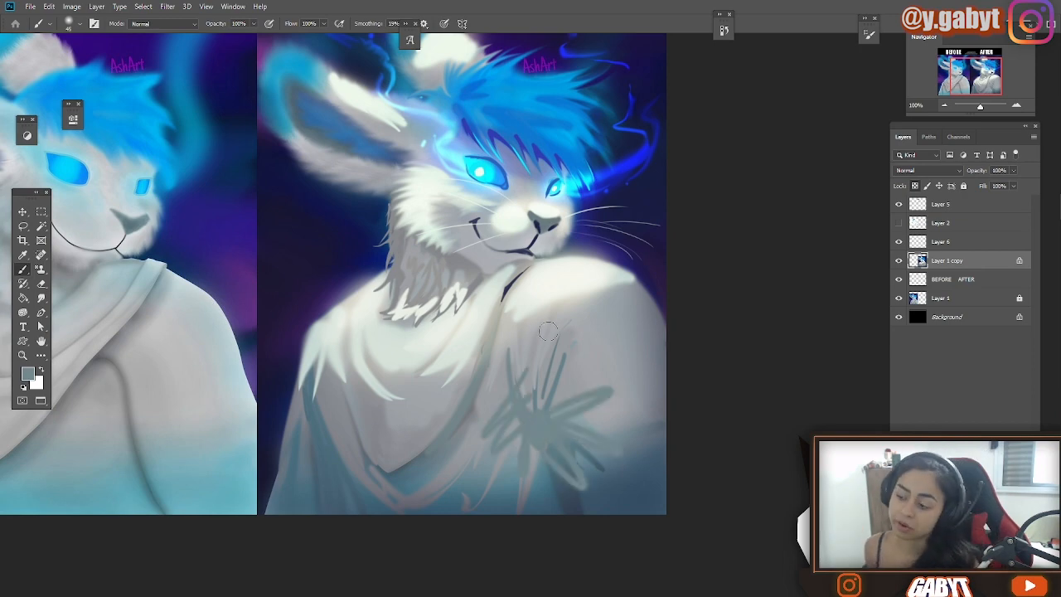
pyautogui.hotkey('ctrl', 'z')
pyautogui.hotkey('ctrl', 'z')
pyautogui.hotkey('ctrl', 'z')
# Paint light grey strokes through the sleeve folds below the shoulder and a dark navy shadow along the scarf's lower edge.
pyautogui.moveTo(542, 341); pyautogui.dragTo(528, 279)
pyautogui.moveTo(553, 423)
pyautogui.mouseDown()
pyautogui.moveTo(514, 452)
pyautogui.moveTo(479, 408)
pyautogui.mouseUp()
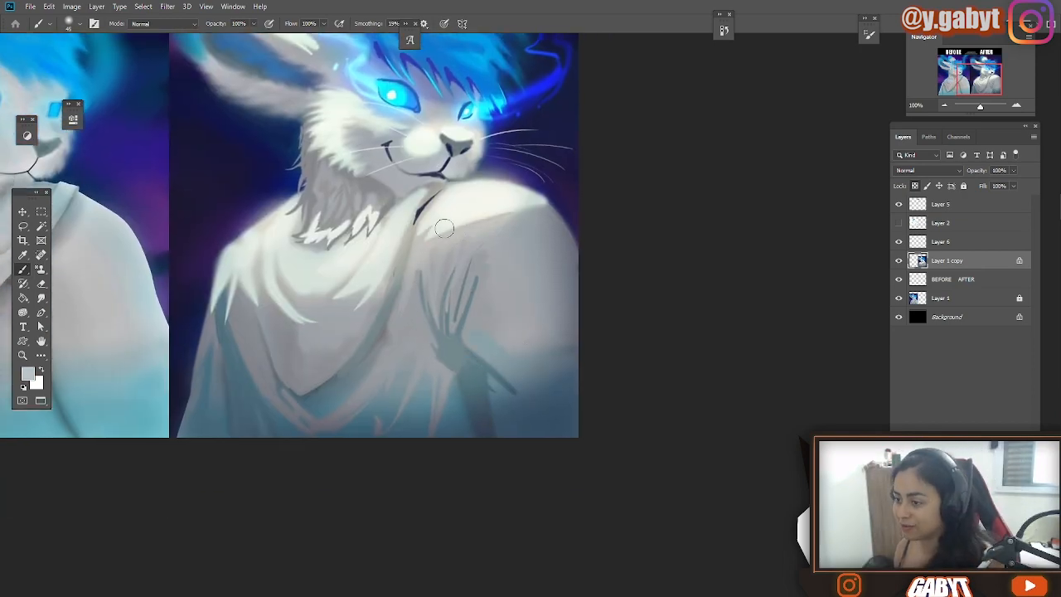
pyautogui.moveTo(418, 242); pyautogui.dragTo(495, 299)
pyautogui.keyDown('alt'); pyautogui.click(563, 492); pyautogui.keyUp('alt')
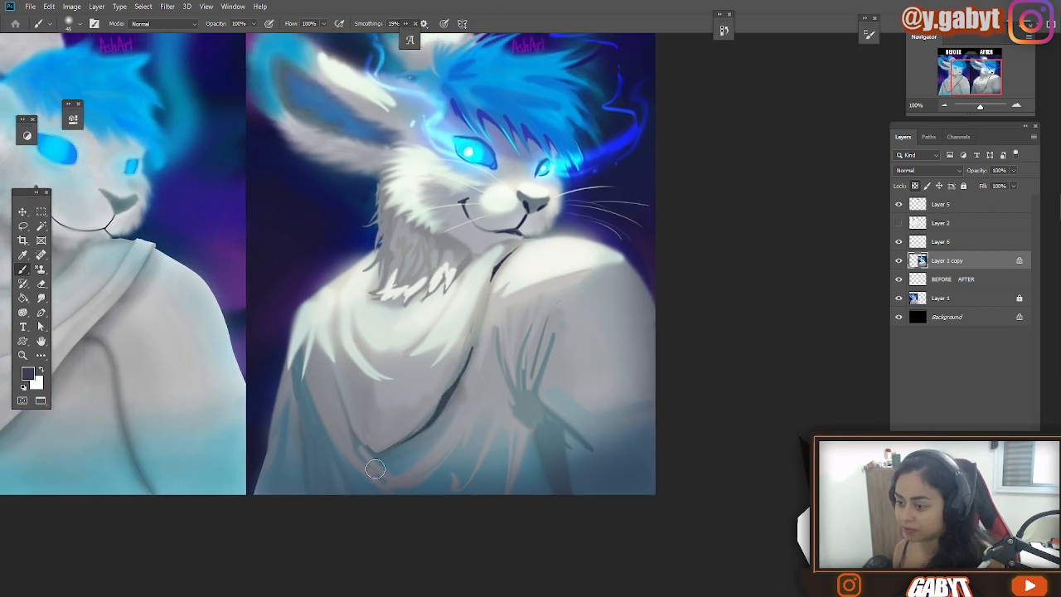
pyautogui.moveTo(566, 203); pyautogui.dragTo(593, 328)
# Choose a light blue foreground colour and paint thin highlight strands across the hair.
pyautogui.keyDown('alt'); pyautogui.click(507, 209); pyautogui.keyUp('alt')
pyautogui.click(29, 374)
pyautogui.click(356, 157)
pyautogui.click(538, 161)
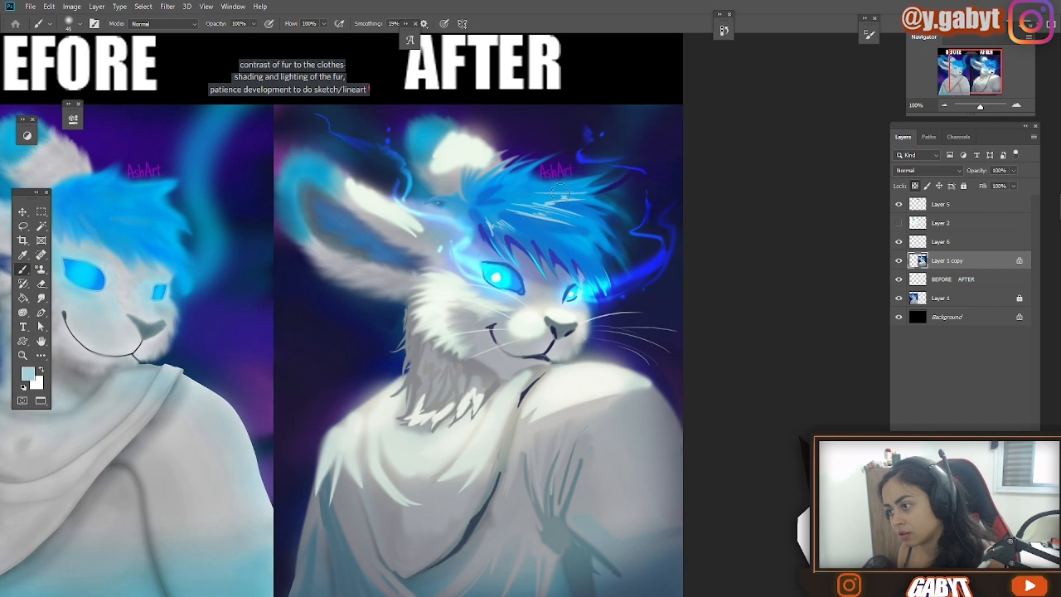
# Repaint the nose with dark navy nostrils and a pale grey bridge, sampling the colours from the artwork.
pyautogui.moveTo(980, 107); pyautogui.dragTo(981, 112)
pyautogui.moveTo(572, 332); pyautogui.dragTo(569, 263)
pyautogui.keyDown('alt'); pyautogui.click(572, 264); pyautogui.keyUp('alt')
pyautogui.keyDown('alt'); pyautogui.click(562, 266); pyautogui.keyUp('alt')
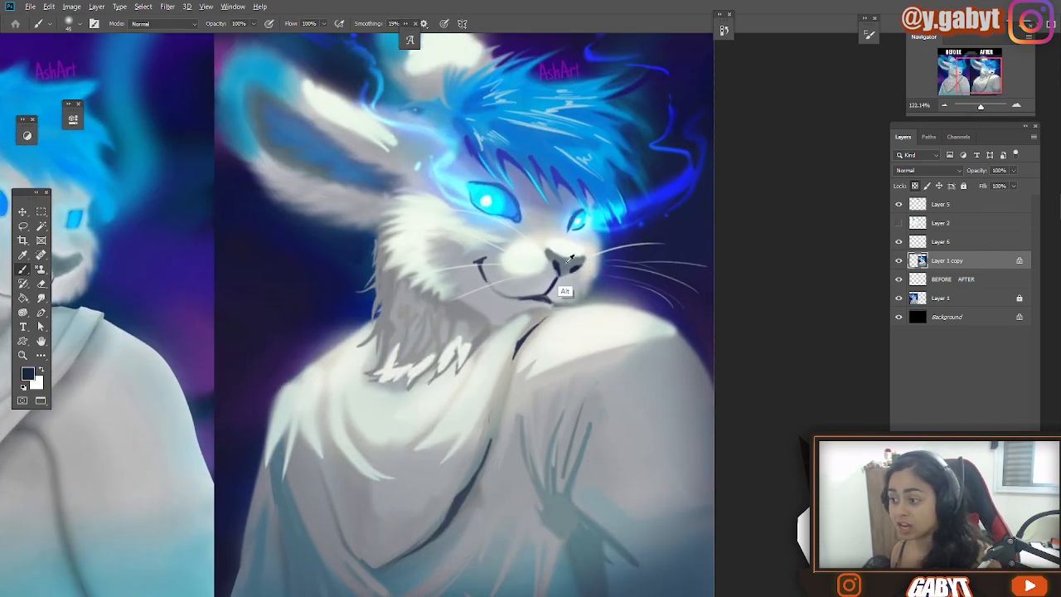
pyautogui.keyDown('alt'); pyautogui.click(570, 240); pyautogui.keyUp('alt')
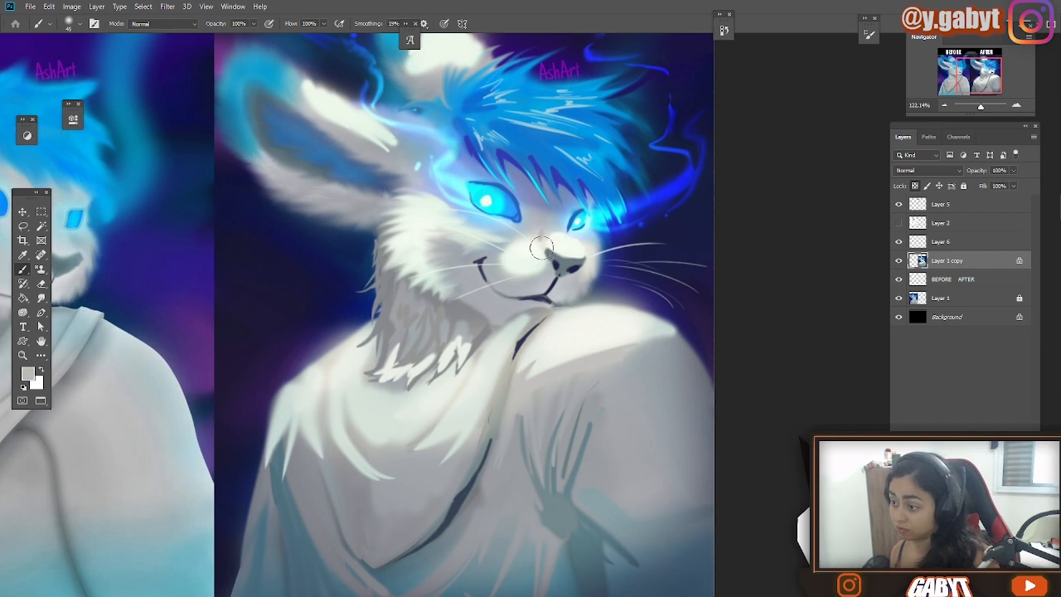
pyautogui.scroll(-10, 573, 295)
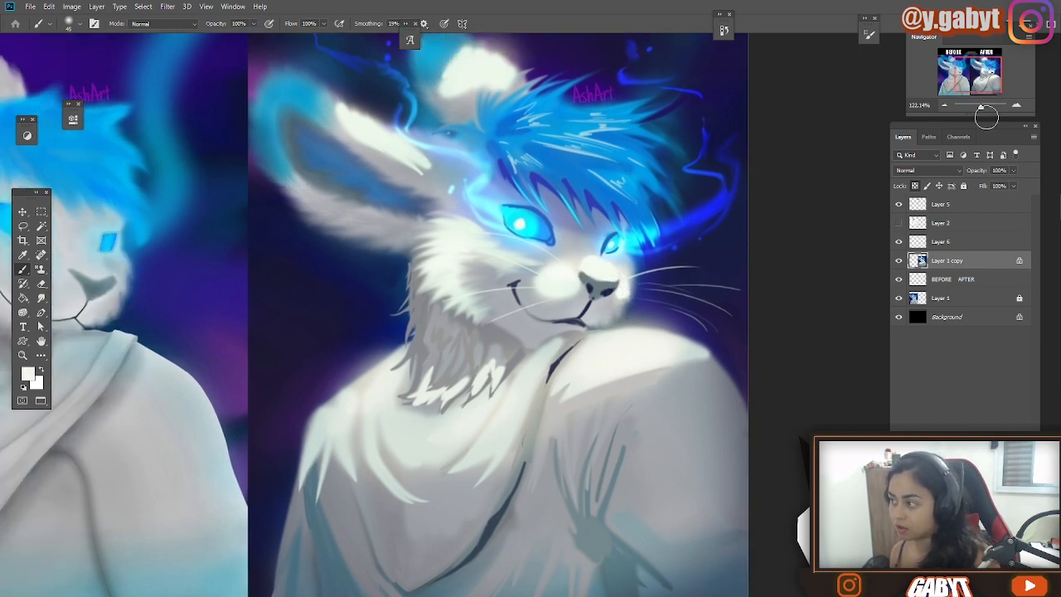
# Paint white highlight strokes along the edge of the lit area on the shoulder.
pyautogui.scroll(6, 408, 323)
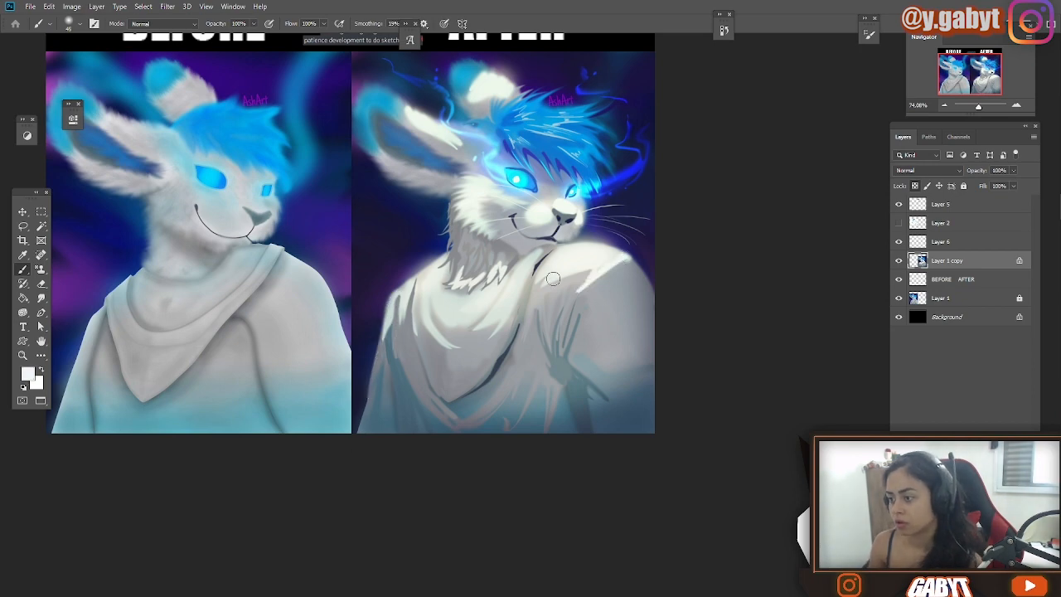
pyautogui.scroll(-8, 599, 273)
pyautogui.scroll(10, 596, 255)
pyautogui.press('l')
pyautogui.moveTo(610, 208); pyautogui.dragTo(578, 216)
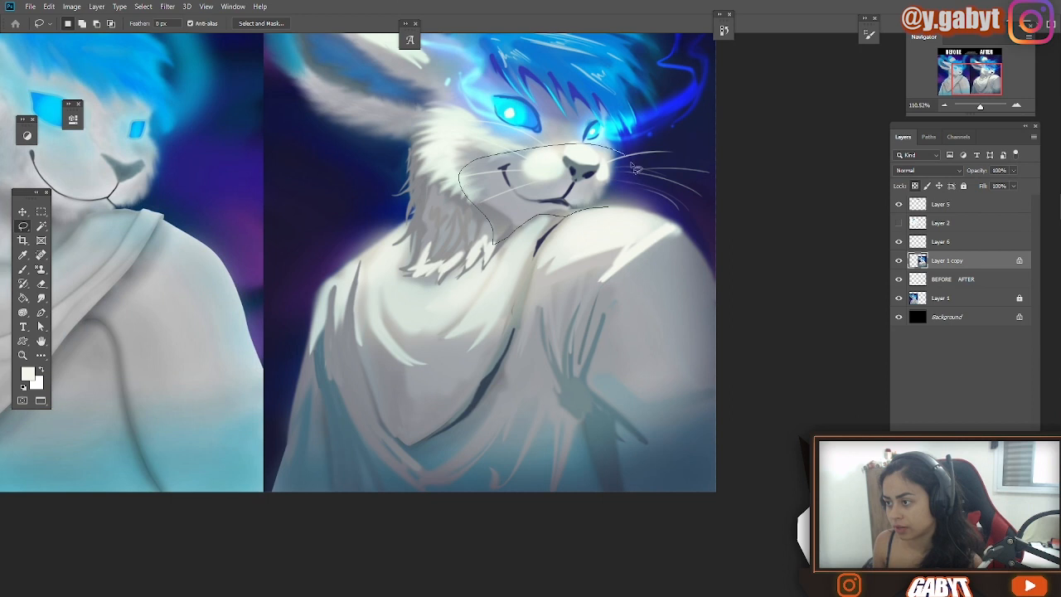
pyautogui.moveTo(618, 211); pyautogui.dragTo(611, 209)
pyautogui.hotkey('ctrl', 'd')
pyautogui.press('b')
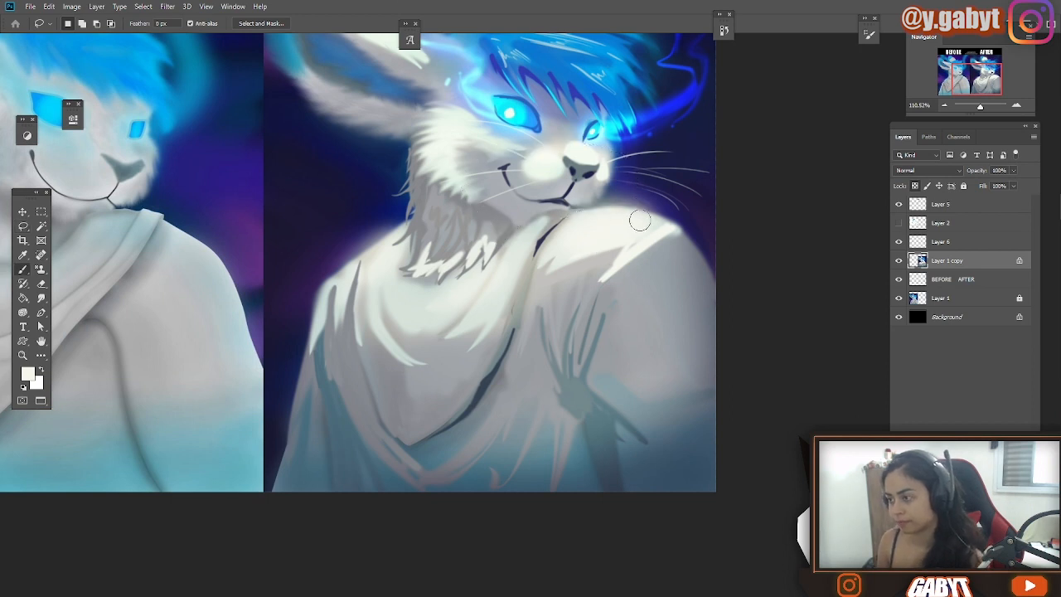
# Sample a grey-blue shade beside the muzzle and set the soft brush size to 127 px.
pyautogui.keyDown('alt'); pyautogui.click(622, 198); pyautogui.keyUp('alt')
pyautogui.press(']')
pyautogui.press(']')
pyautogui.press(']')
pyautogui.press(']')
pyautogui.press(']')
pyautogui.press(']')
pyautogui.press(']')
pyautogui.press(']')
pyautogui.press(']')
pyautogui.press(']')
pyautogui.press(']')
pyautogui.press(']')
pyautogui.press(']')
pyautogui.press(']')
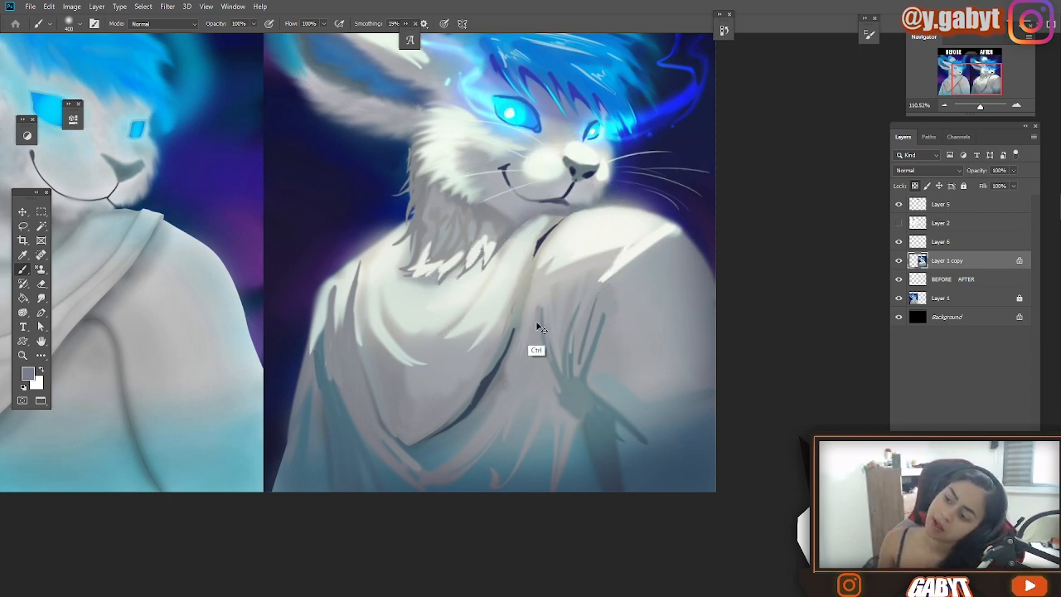
pyautogui.moveTo(592, 260); pyautogui.dragTo(558, 300)
pyautogui.rightClick(542, 238)
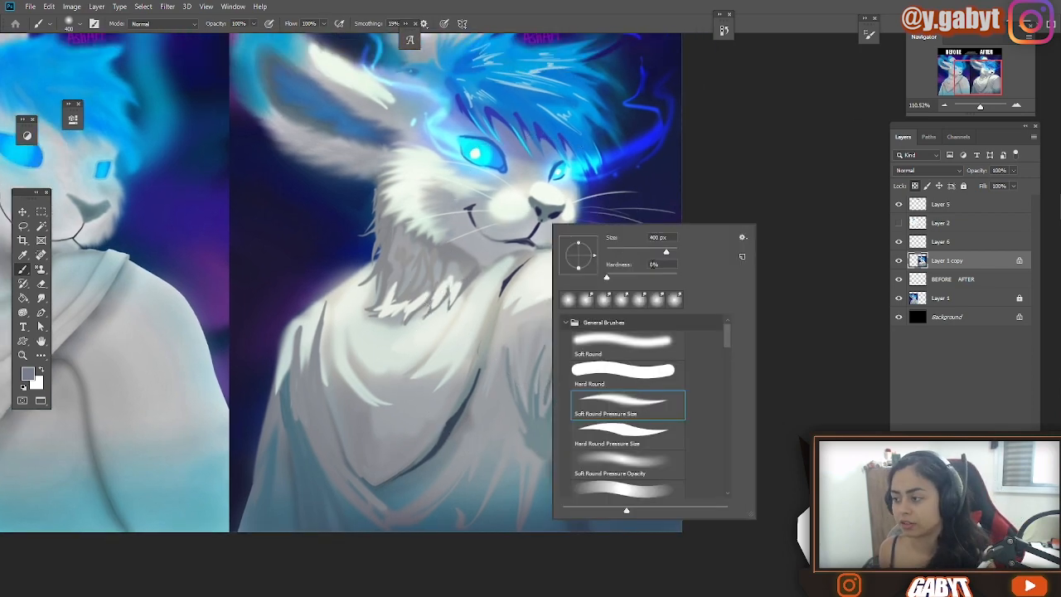
pyautogui.press('Return')
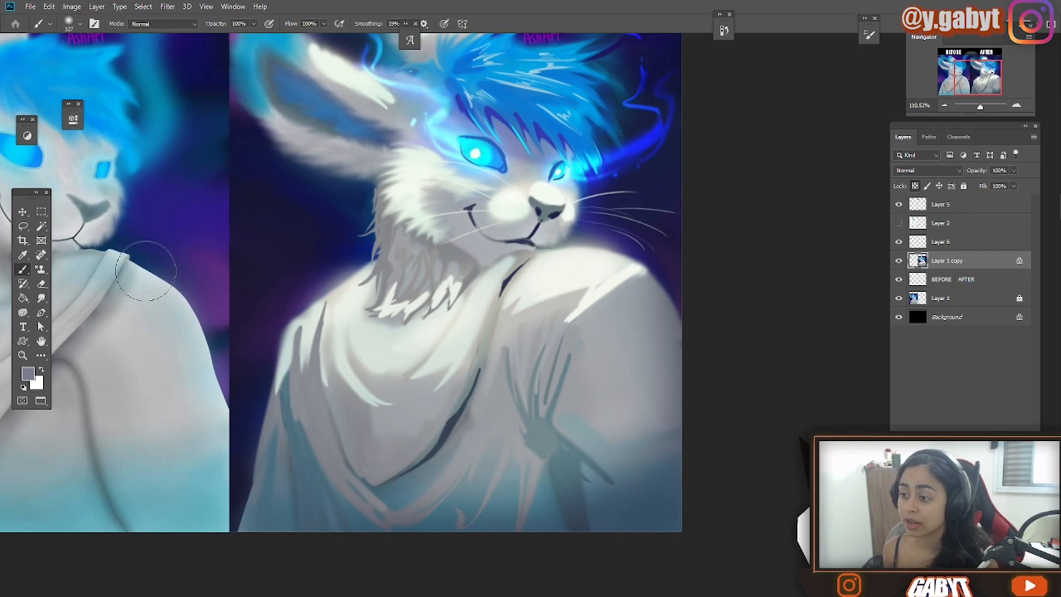
# Replace the grey-blue foreground colour with a muted warm beige for the brush.
pyautogui.click(26, 373)
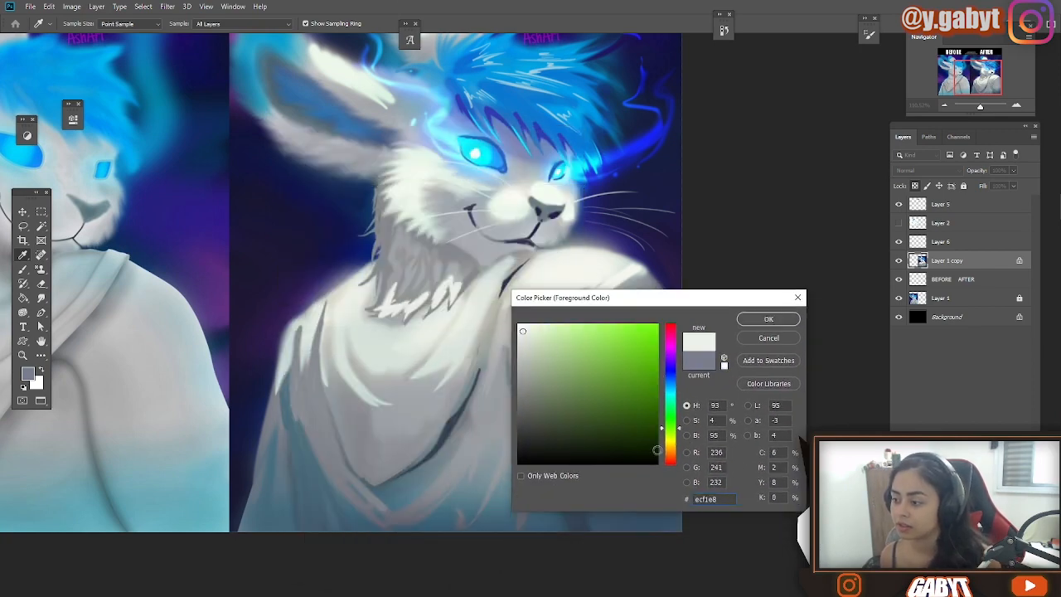
pyautogui.moveTo(672, 444); pyautogui.dragTo(669, 452)
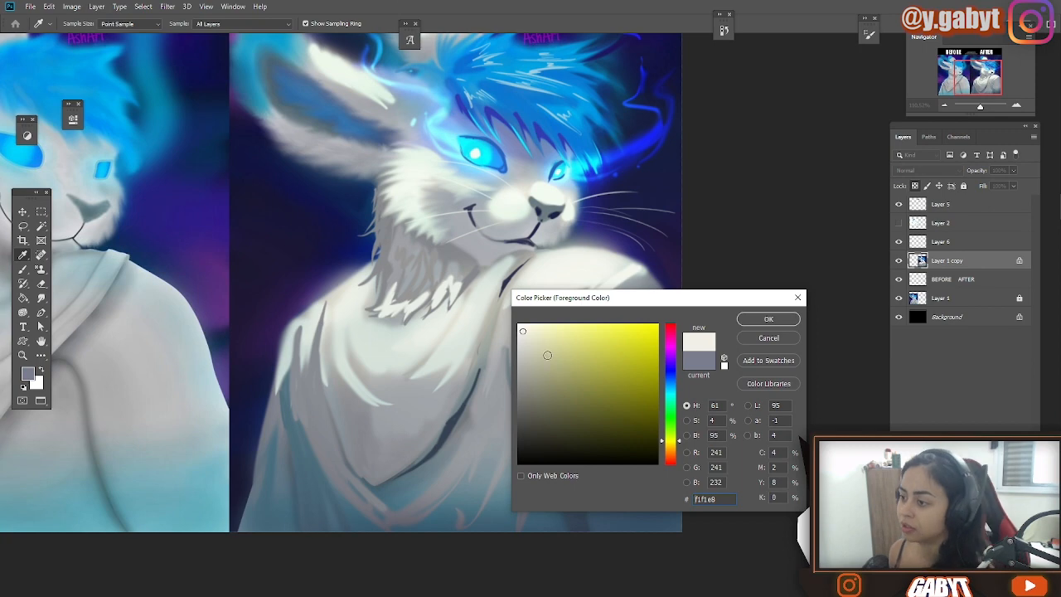
pyautogui.click(521, 227)
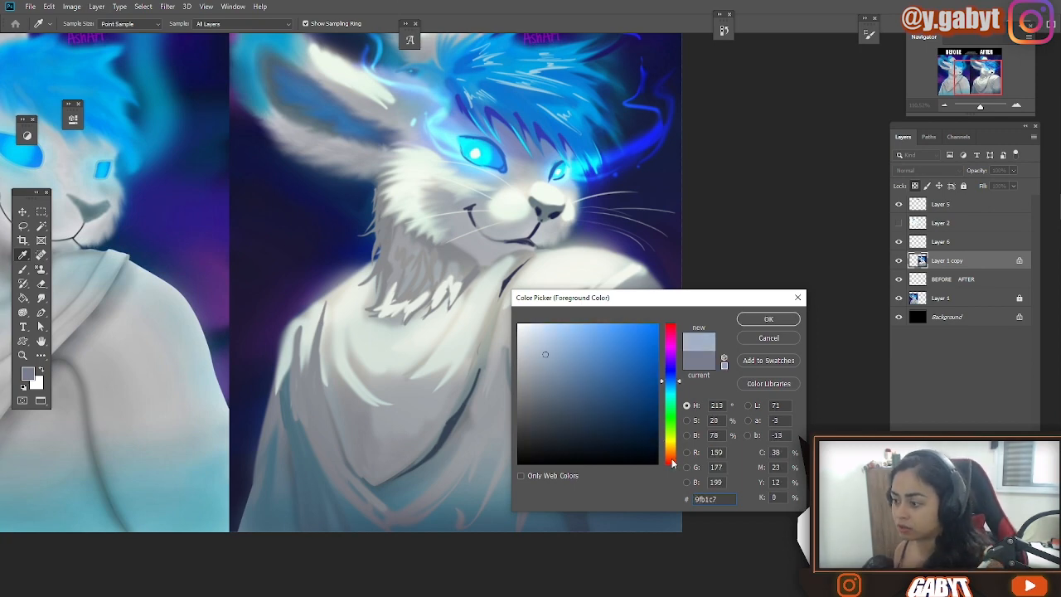
pyautogui.press('Return')
pyautogui.press('b')
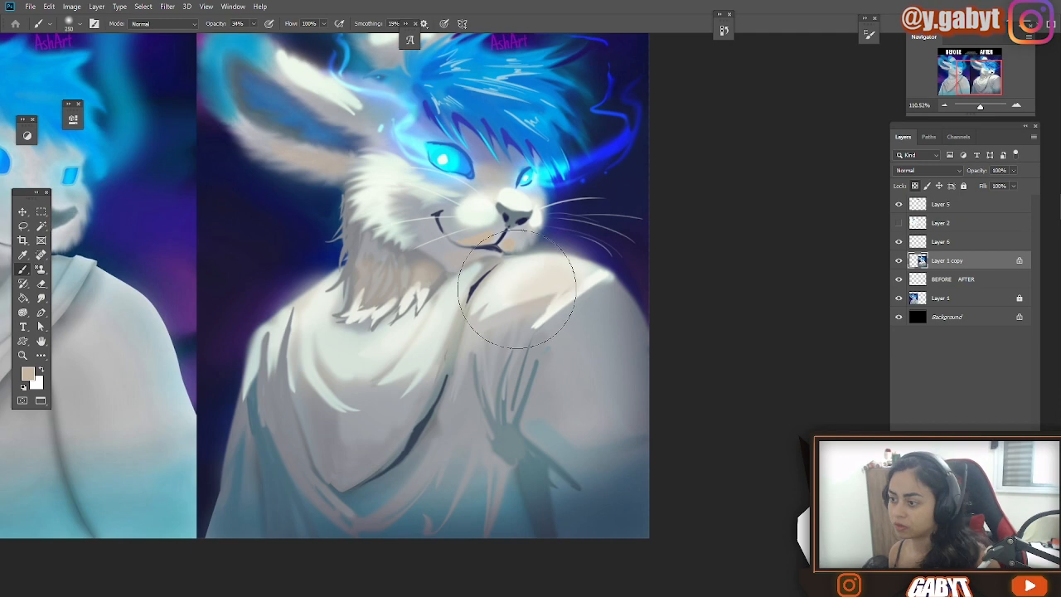
# Set the brush blend mode to Color and tint the cloak's shaded folds and shoulder with soft beige.
pyautogui.click(163, 23)
pyautogui.click(149, 300)
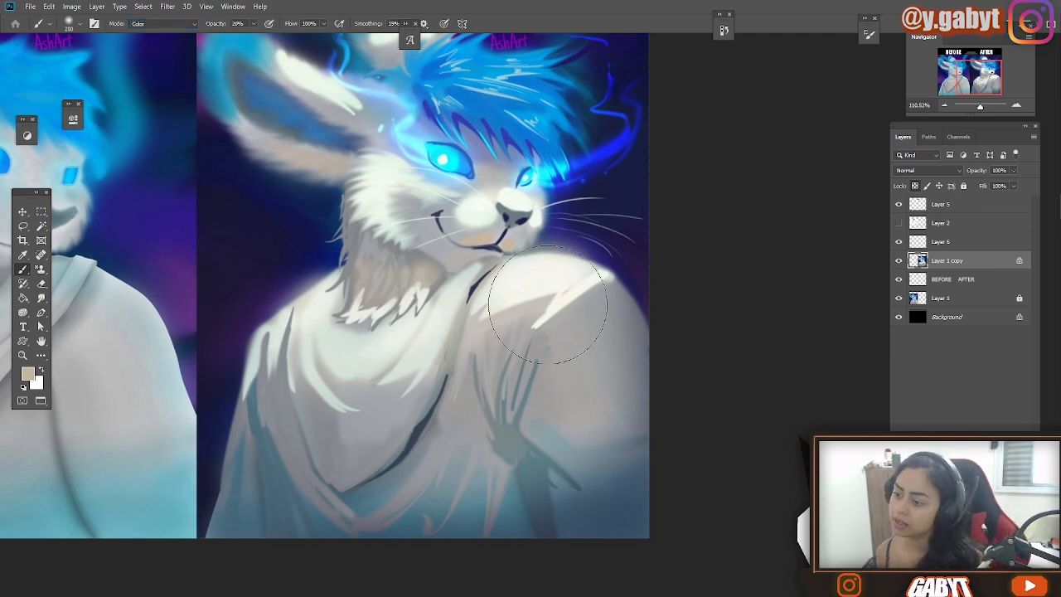
pyautogui.moveTo(517, 311)
pyautogui.mouseDown()
pyautogui.moveTo(355, 407)
pyautogui.moveTo(458, 302)
pyautogui.mouseUp()
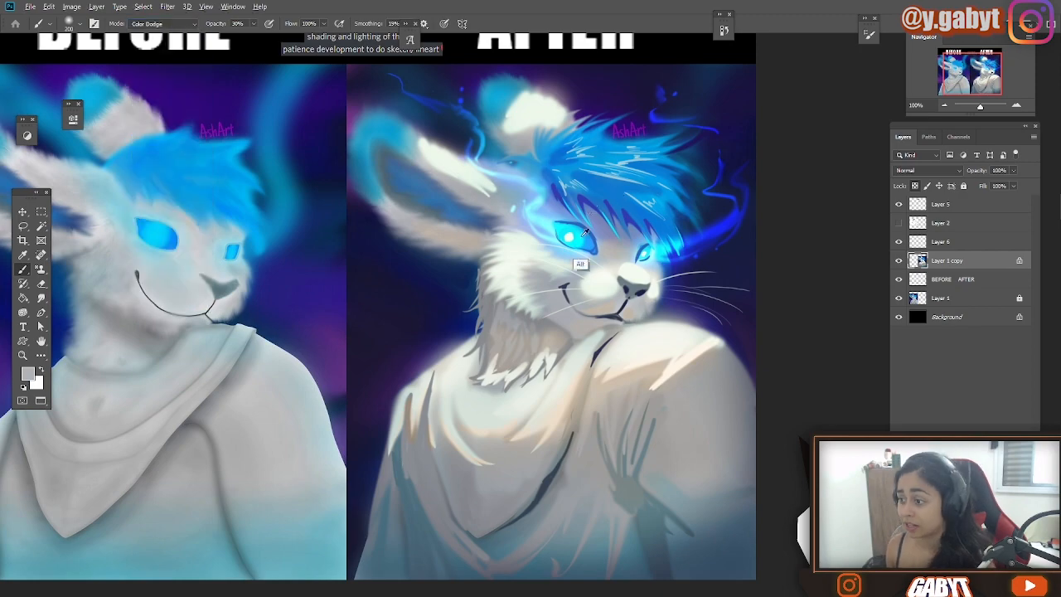
# Sample bright blue from the glowing eye and add a soft Color Dodge glow over the hair.
pyautogui.keyDown('alt'); pyautogui.click(585, 234); pyautogui.keyUp('alt')
pyautogui.keyDown('alt'); pyautogui.click(598, 162); pyautogui.keyUp('alt')
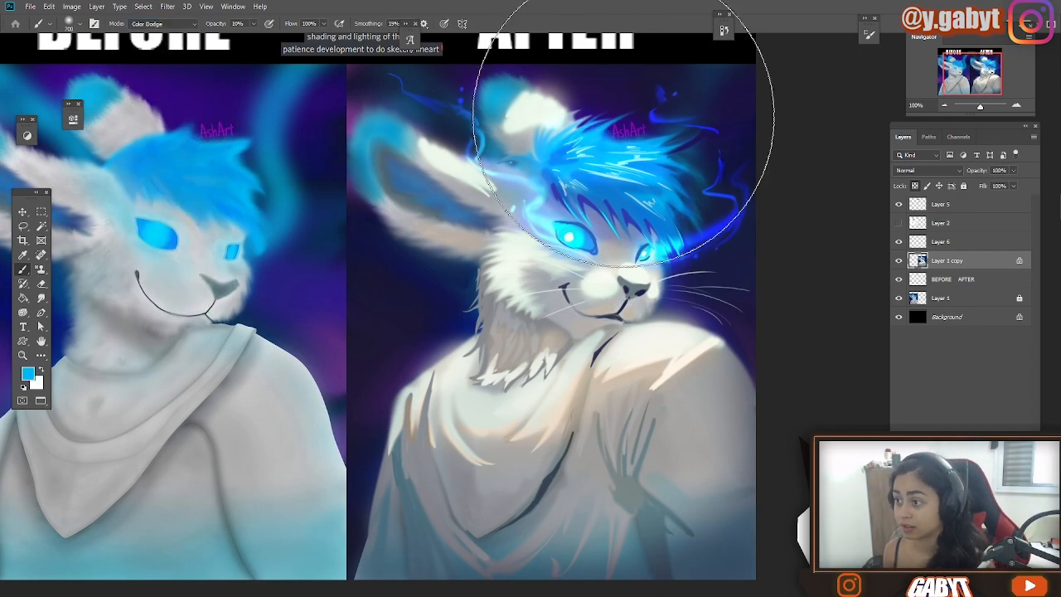
# Smudge the white fur tufts at the base of the neck so they blend into the cloak.
pyautogui.moveTo(980, 106); pyautogui.dragTo(977, 101)
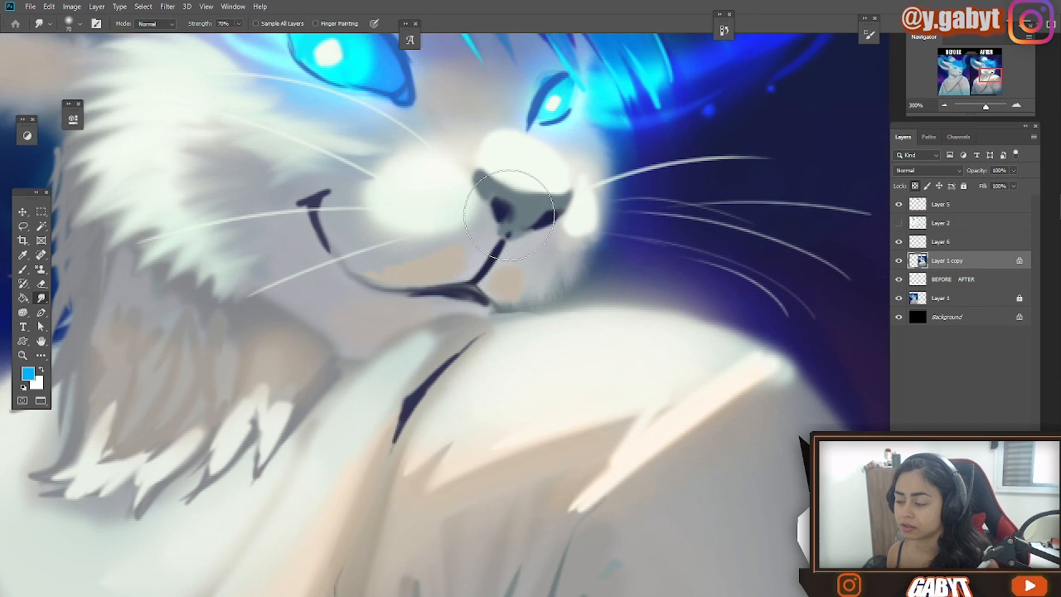
pyautogui.moveTo(408, 249); pyautogui.dragTo(544, 221)
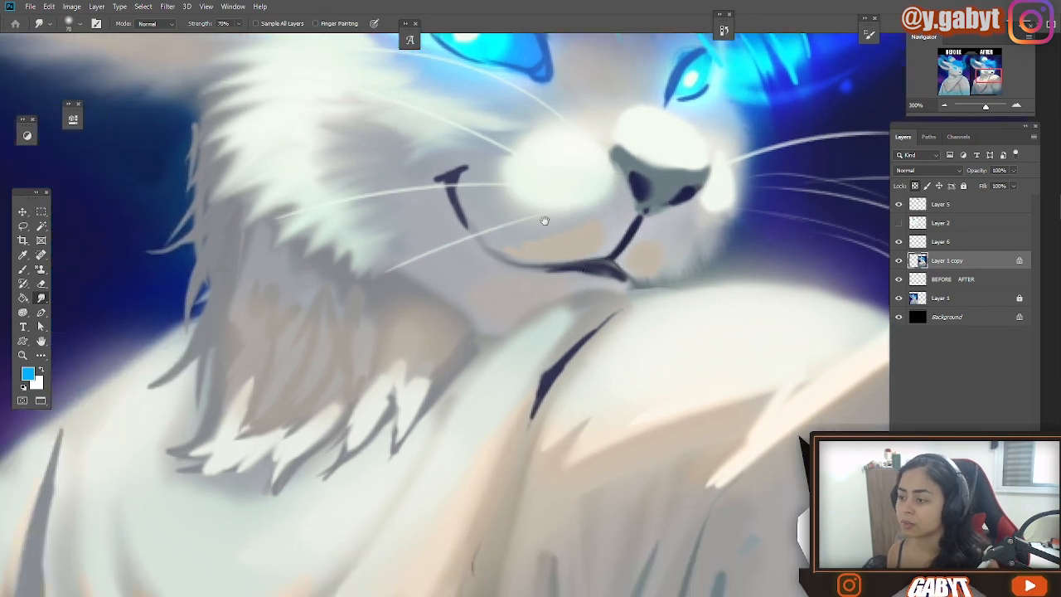
pyautogui.moveTo(382, 354); pyautogui.dragTo(504, 289)
pyautogui.moveTo(464, 365)
pyautogui.mouseDown()
pyautogui.moveTo(363, 372)
pyautogui.moveTo(519, 330)
pyautogui.mouseUp()
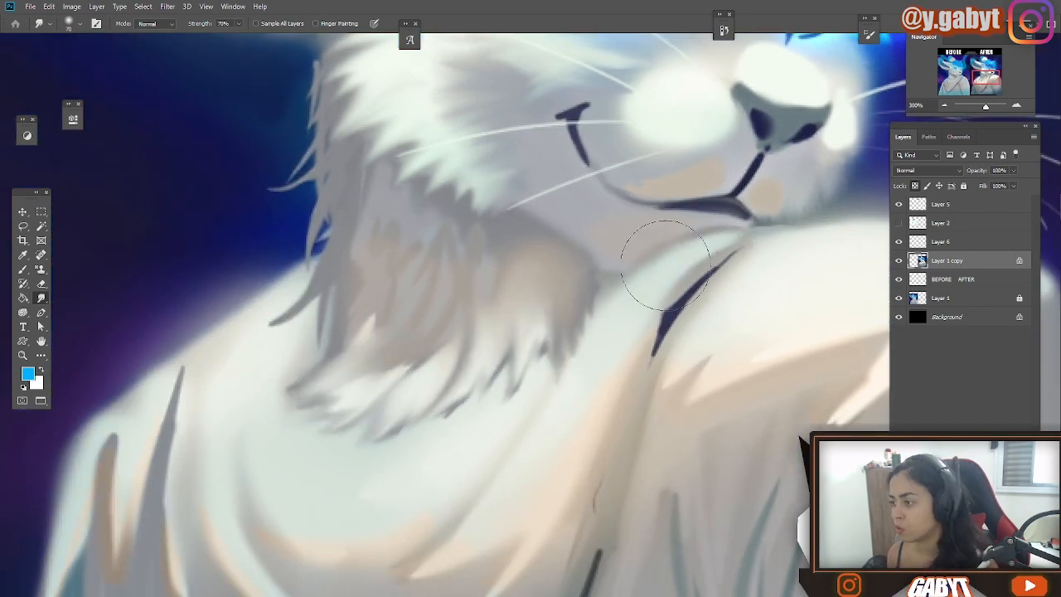
# Set the brush blend mode to Lighten, sample periwinkle blue beside the hair, and softly tint the fringe shadows above the eyes.
pyautogui.moveTo(986, 106); pyautogui.dragTo(973, 107)
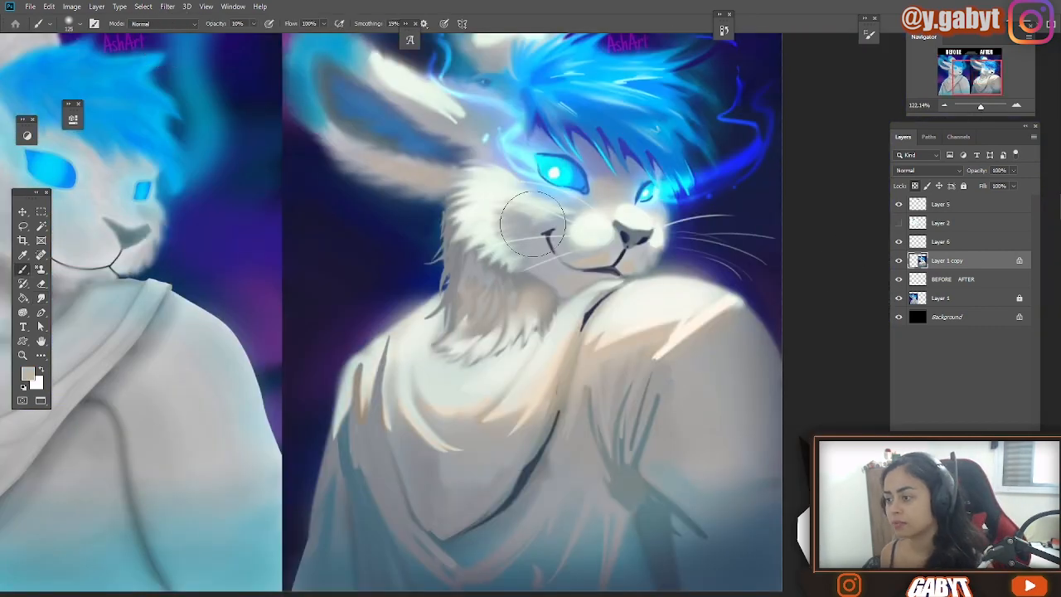
pyautogui.moveTo(981, 106); pyautogui.dragTo(983, 106)
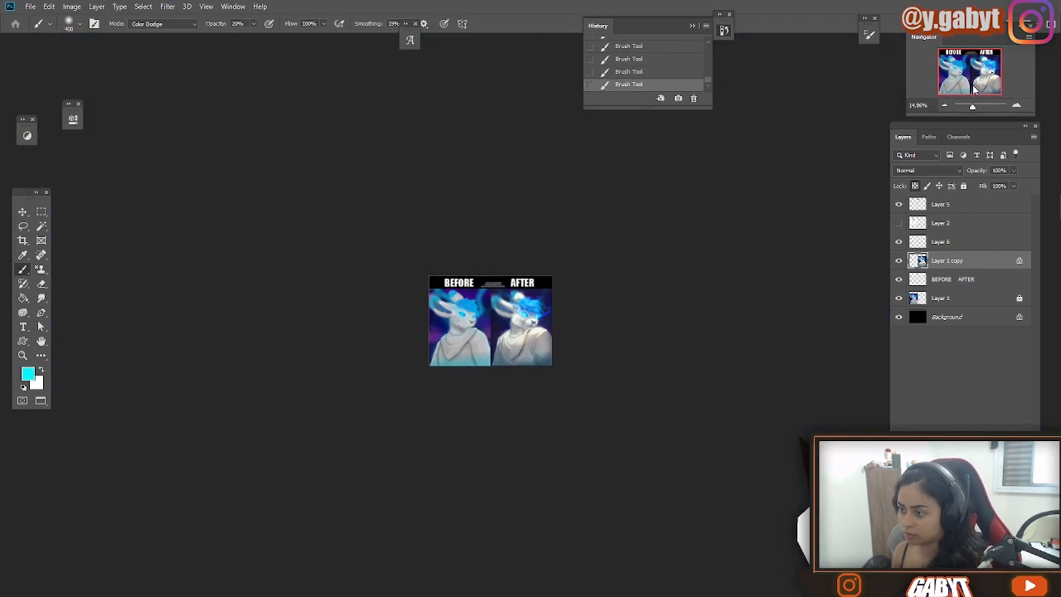
pyautogui.moveTo(972, 106); pyautogui.dragTo(979, 105)
pyautogui.click(140, 124)
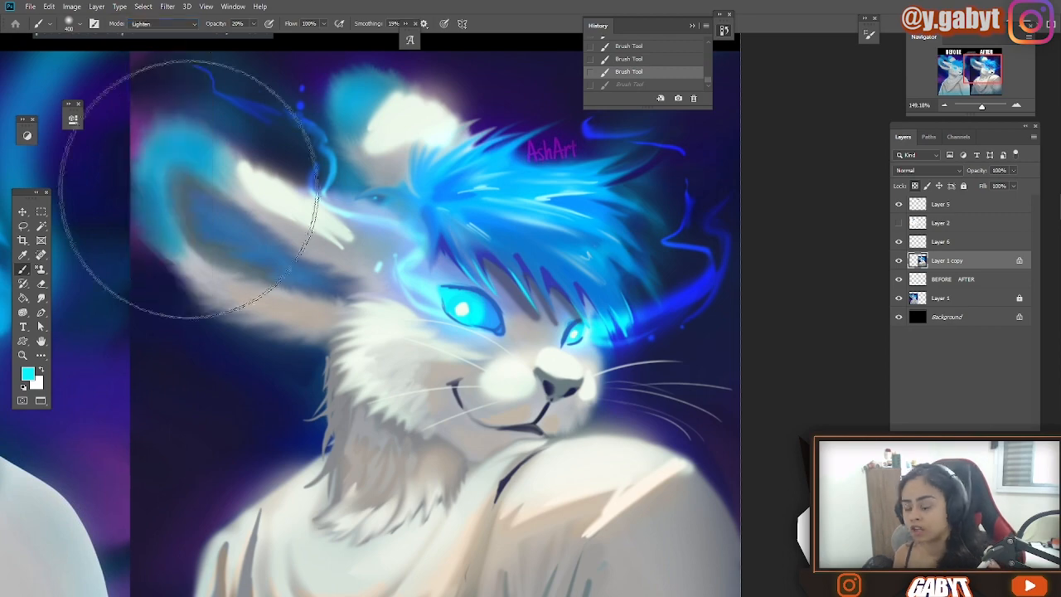
pyautogui.keyDown('alt'); pyautogui.click(406, 237); pyautogui.keyUp('alt')
pyautogui.moveTo(550, 277); pyautogui.dragTo(535, 296)
# Undo the last brush stroke and compare the BEFORE and AFTER versions of the face, neck and cloak.
pyautogui.moveTo(981, 107); pyautogui.dragTo(979, 109)
pyautogui.click(1016, 106)
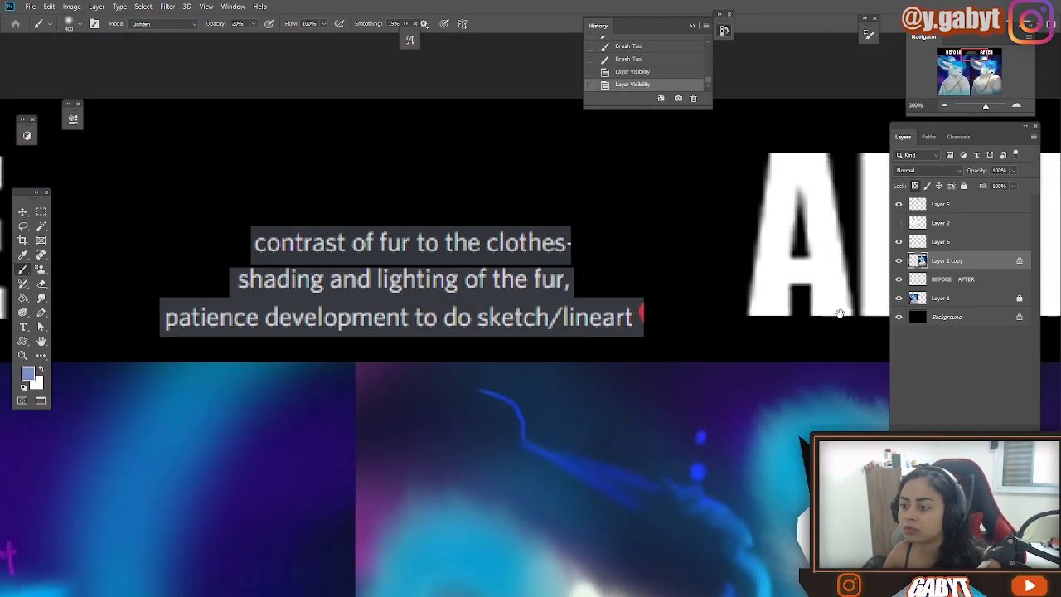
pyautogui.click(947, 106)
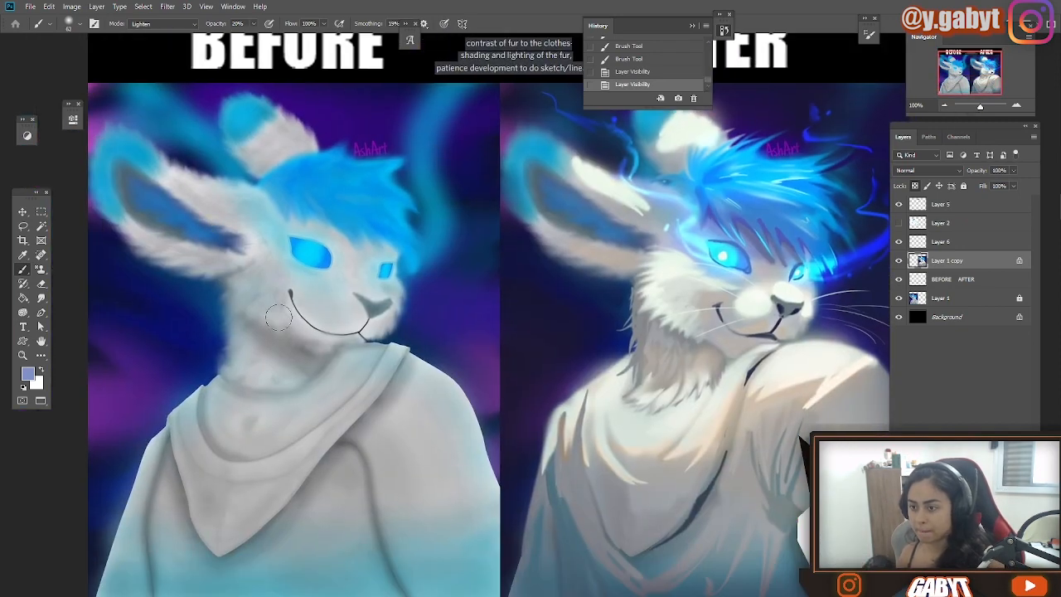
pyautogui.hotkey('ctrl', 'z')
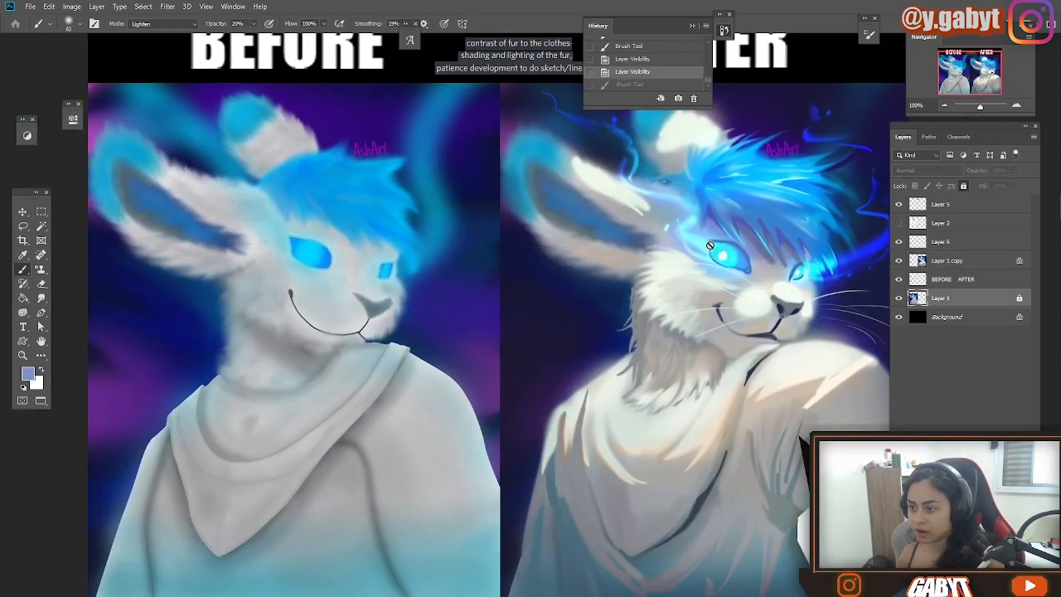
pyautogui.moveTo(539, 320); pyautogui.dragTo(408, 297)
pyautogui.moveTo(980, 106); pyautogui.dragTo(981, 108)
pyautogui.moveTo(508, 242); pyautogui.dragTo(590, 185)
pyautogui.moveTo(485, 203); pyautogui.dragTo(388, 362)
# Lasso the neckline on Layer 1 copy, copy it to a new layer, rotate it about 13° and place it under the neck fur.
pyautogui.click(41, 297)
pyautogui.click(946, 260)
pyautogui.moveTo(398, 262); pyautogui.dragTo(473, 131)
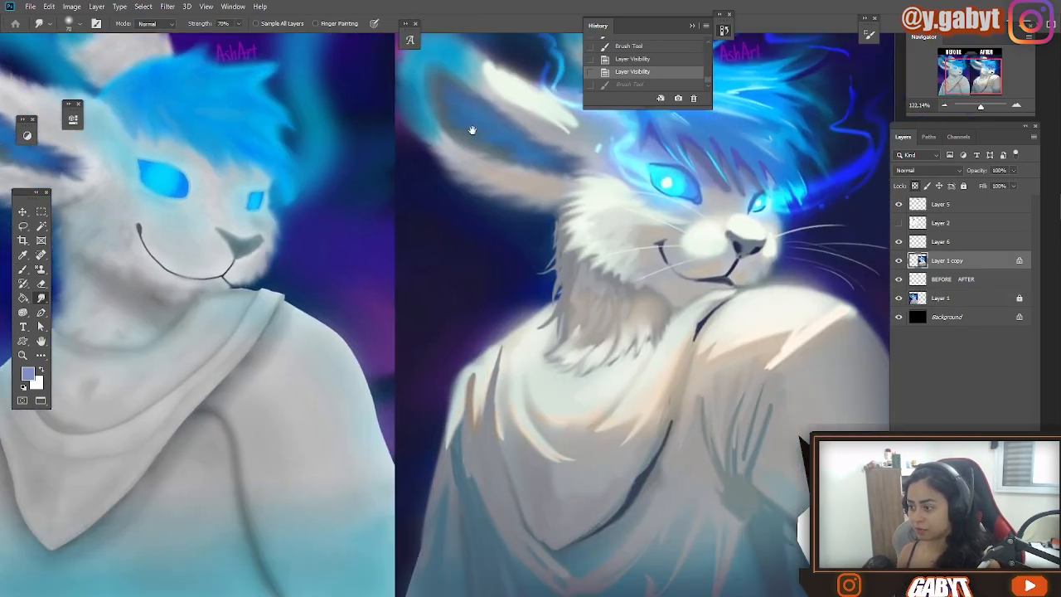
pyautogui.moveTo(980, 107); pyautogui.dragTo(980, 107)
pyautogui.press('l')
pyautogui.moveTo(526, 357)
pyautogui.mouseDown()
pyautogui.moveTo(632, 419)
pyautogui.moveTo(668, 417)
pyautogui.mouseUp()
pyautogui.hotkey('ctrl', 'j')
pyautogui.hotkey('ctrl', 't')
pyautogui.moveTo(649, 412); pyautogui.dragTo(652, 378)
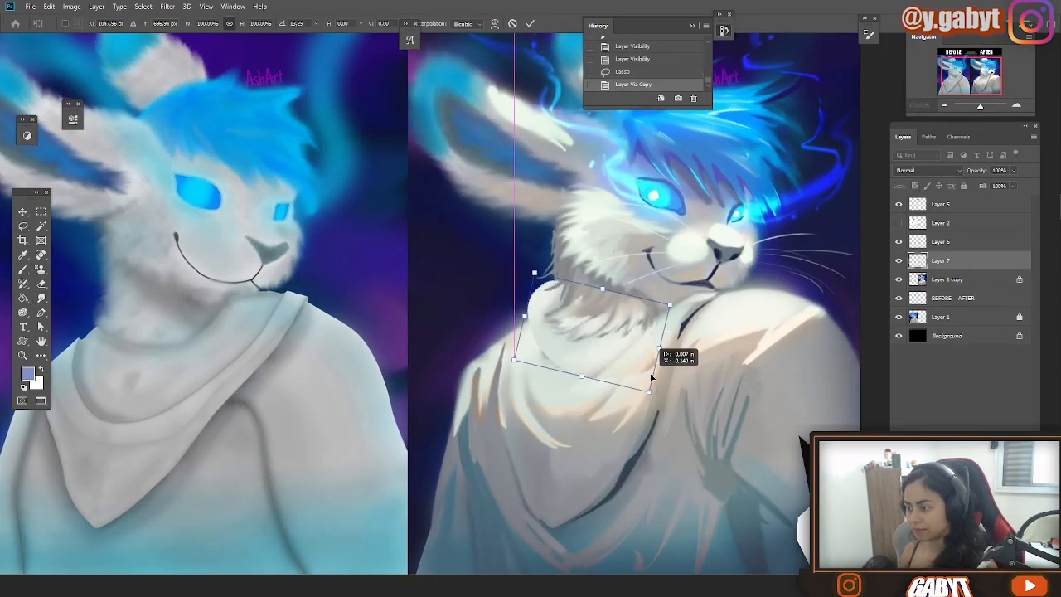
pyautogui.moveTo(980, 106); pyautogui.dragTo(981, 108)
pyautogui.press('Return')
# Erase the outer edges of the copied neckline piece so it merges with the cloak, undoing the last stroke.
pyautogui.press('e')
pyautogui.moveTo(667, 354); pyautogui.dragTo(647, 344)
pyautogui.moveTo(509, 324); pyautogui.dragTo(543, 295)
pyautogui.hotkey('ctrl', 'z')
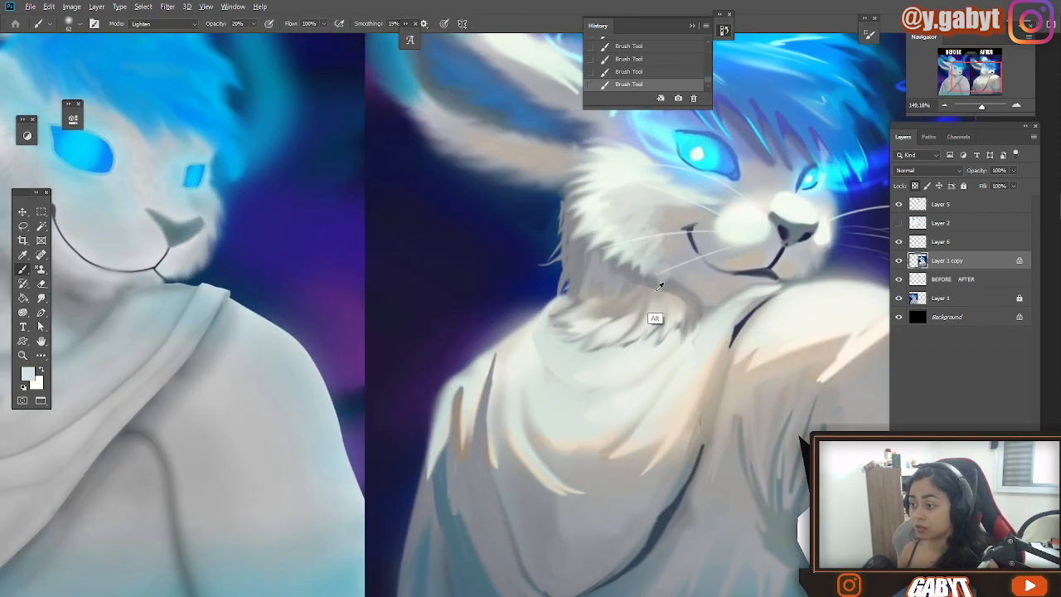
# Set the brush blend mode to Normal and rework the neck shadow under the cheek, undoing the last stroke.
pyautogui.click(149, 24)
pyautogui.click(149, 27)
pyautogui.hotkey('ctrl', 'z')
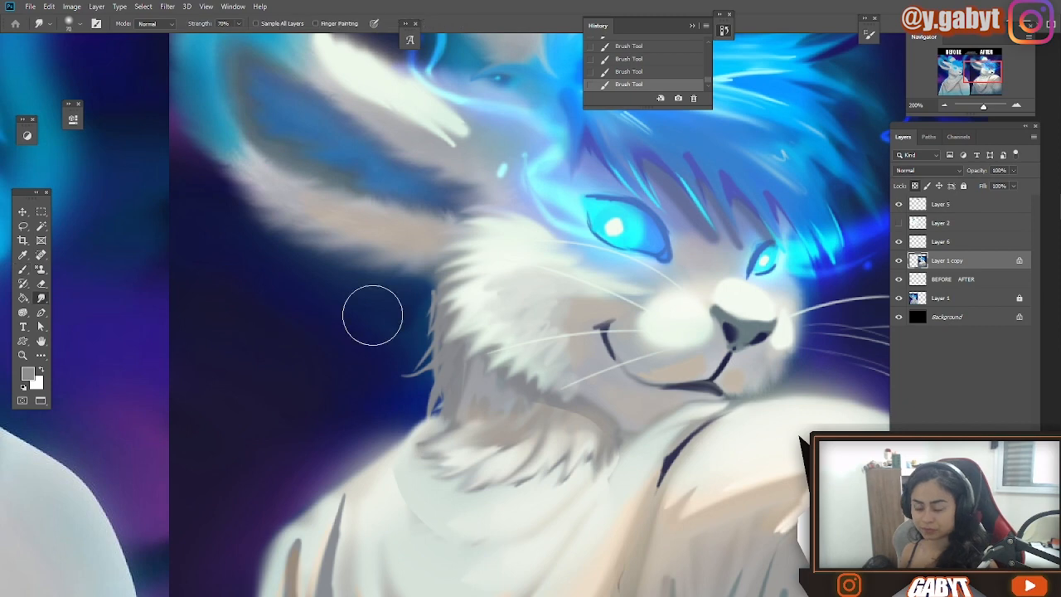
# Smudge the cheek fur into soft tufts and blend the white muzzle highlights into rounded shapes.
pyautogui.moveTo(497, 377); pyautogui.dragTo(460, 332)
pyautogui.moveTo(464, 390)
pyautogui.mouseDown()
pyautogui.moveTo(420, 265)
pyautogui.moveTo(473, 229)
pyautogui.moveTo(464, 249)
pyautogui.mouseUp()
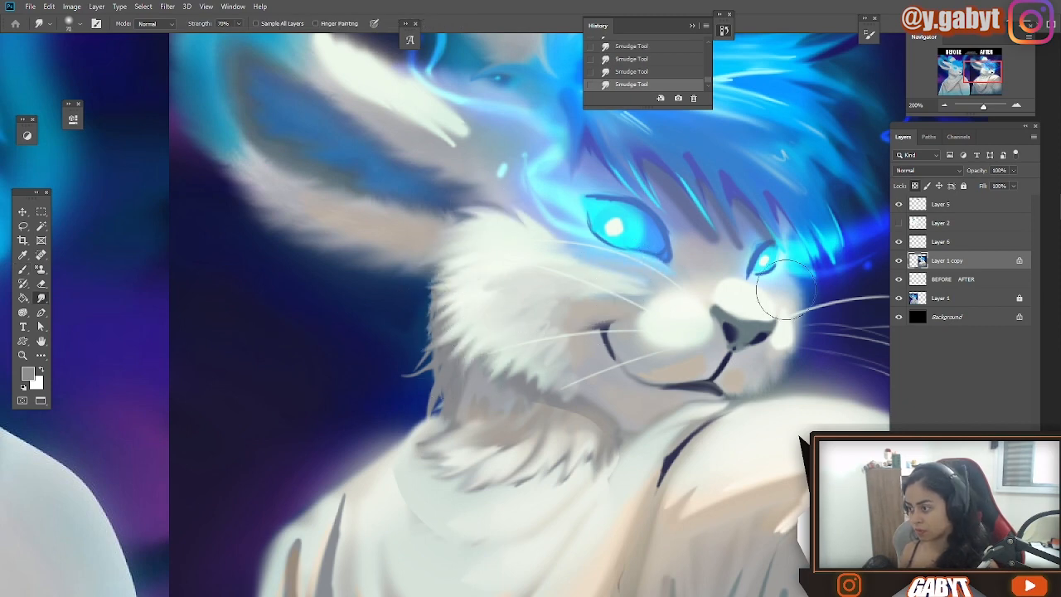
pyautogui.moveTo(801, 305); pyautogui.dragTo(789, 355)
pyautogui.moveTo(644, 308)
pyautogui.mouseDown()
pyautogui.moveTo(689, 326)
pyautogui.moveTo(614, 331)
pyautogui.mouseUp()
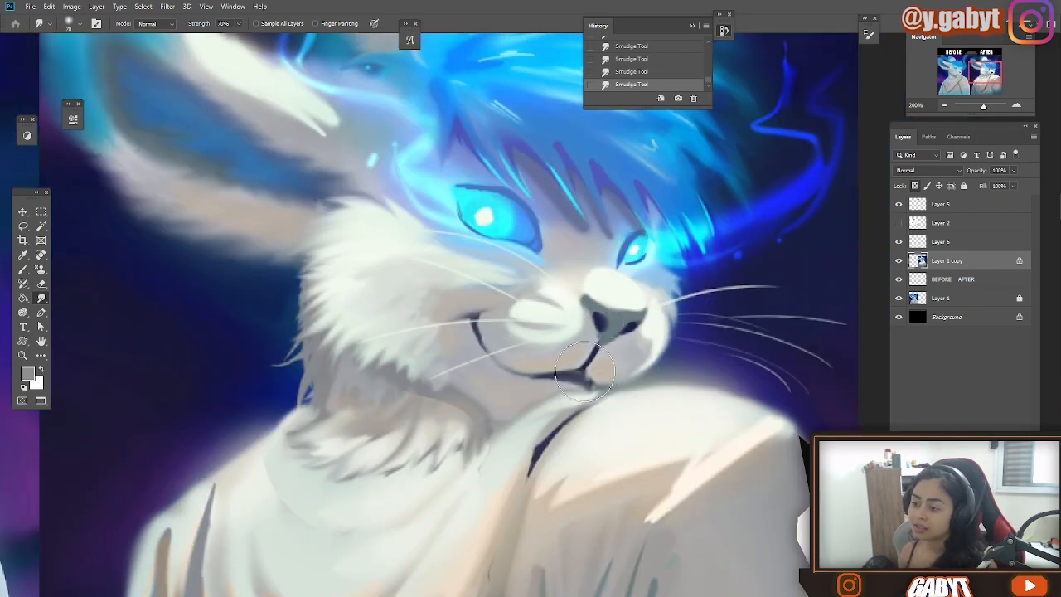
# Smudge the white shoulder highlight and the peach fold beneath it into a smooth cloth edge.
pyautogui.scroll(-5, 660, 341)
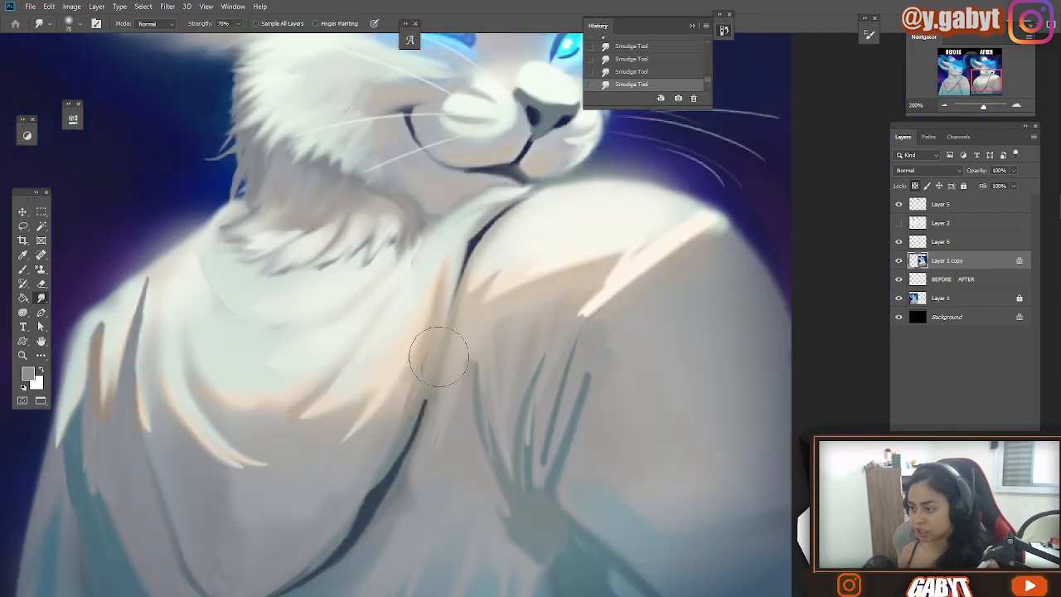
pyautogui.hotkey('ctrl', 'z')
pyautogui.moveTo(605, 282)
pyautogui.mouseDown()
pyautogui.moveTo(628, 272)
pyautogui.moveTo(665, 221)
pyautogui.mouseUp()
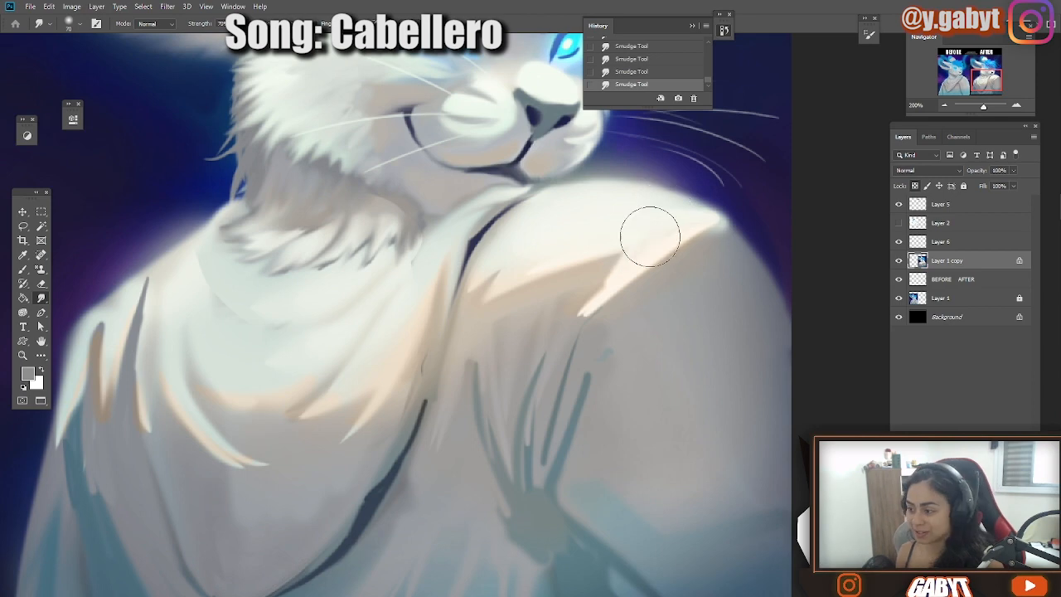
pyautogui.moveTo(605, 288); pyautogui.dragTo(717, 215)
pyautogui.moveTo(616, 273); pyautogui.dragTo(493, 307)
# Smudge the cloak folds beside the dark seam so the seam and fold highlights flow together.
pyautogui.moveTo(406, 377); pyautogui.dragTo(507, 307)
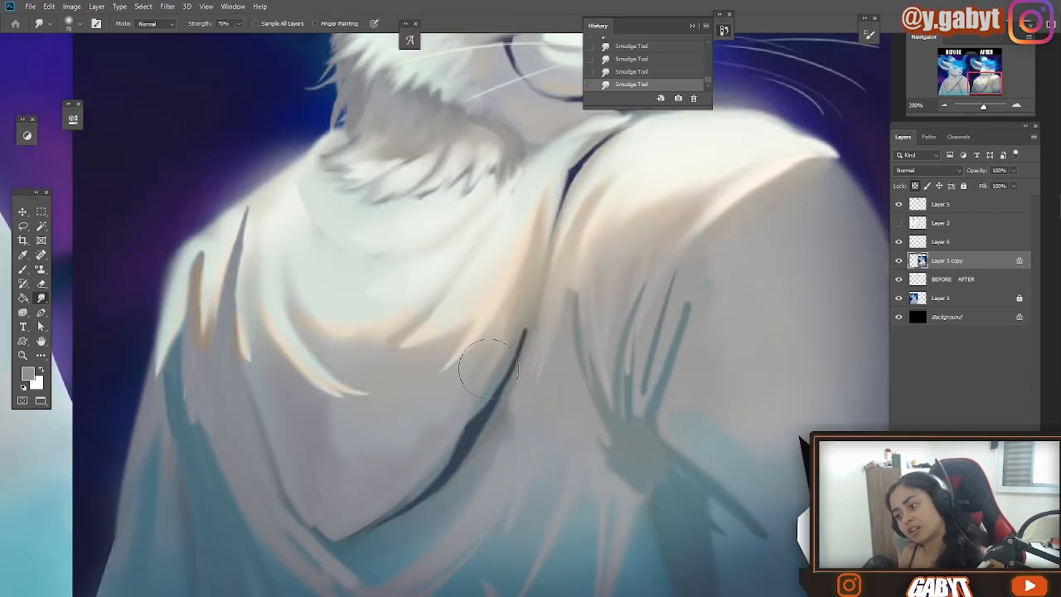
pyautogui.moveTo(524, 348); pyautogui.dragTo(543, 253)
pyautogui.moveTo(663, 328)
pyautogui.mouseDown()
pyautogui.moveTo(492, 283)
pyautogui.moveTo(490, 324)
pyautogui.mouseUp()
pyautogui.moveTo(378, 378); pyautogui.dragTo(549, 398)
# Smudge the fur on the neck and along the front ear's lower edge into pointed tufts.
pyautogui.moveTo(482, 173); pyautogui.dragTo(548, 453)
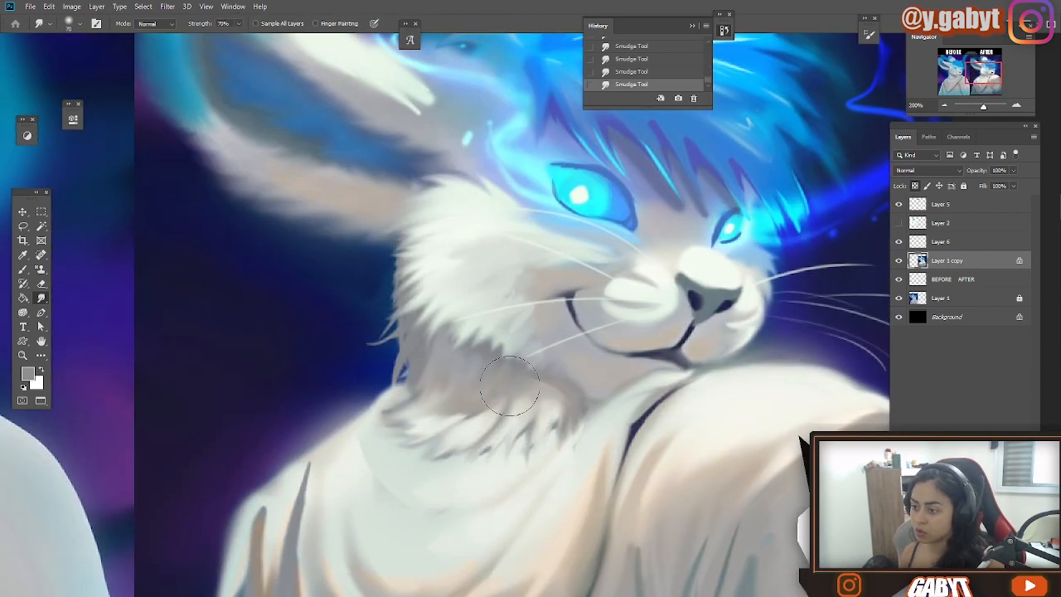
pyautogui.moveTo(471, 244); pyautogui.dragTo(624, 381)
pyautogui.moveTo(481, 351); pyautogui.dragTo(703, 379)
pyautogui.moveTo(767, 357)
pyautogui.mouseDown()
pyautogui.moveTo(604, 385)
pyautogui.moveTo(448, 319)
pyautogui.moveTo(357, 319)
pyautogui.moveTo(343, 244)
pyautogui.moveTo(374, 124)
pyautogui.mouseUp()
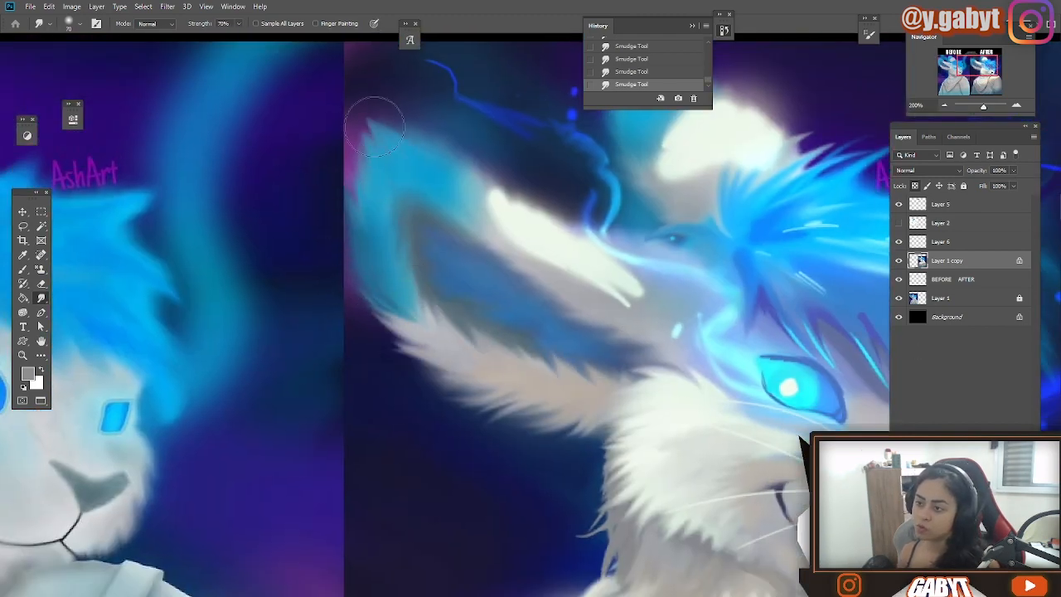
# Smudge the white highlights and inner edges of the ears into feathery fur strands.
pyautogui.moveTo(464, 169)
pyautogui.mouseDown()
pyautogui.moveTo(542, 247)
pyautogui.moveTo(642, 298)
pyautogui.mouseUp()
pyautogui.moveTo(558, 228)
pyautogui.mouseDown()
pyautogui.moveTo(513, 220)
pyautogui.moveTo(505, 189)
pyautogui.mouseUp()
pyautogui.moveTo(775, 141)
pyautogui.mouseDown()
pyautogui.moveTo(551, 230)
pyautogui.moveTo(462, 201)
pyautogui.moveTo(433, 282)
pyautogui.mouseUp()
pyautogui.moveTo(380, 189)
pyautogui.mouseDown()
pyautogui.moveTo(474, 149)
pyautogui.moveTo(382, 175)
pyautogui.mouseUp()
pyautogui.moveTo(668, 264); pyautogui.dragTo(456, 224)
pyautogui.moveTo(553, 284)
pyautogui.mouseDown()
pyautogui.moveTo(598, 295)
pyautogui.moveTo(581, 240)
pyautogui.moveTo(717, 274)
pyautogui.mouseUp()
pyautogui.moveTo(619, 405); pyautogui.dragTo(610, 212)
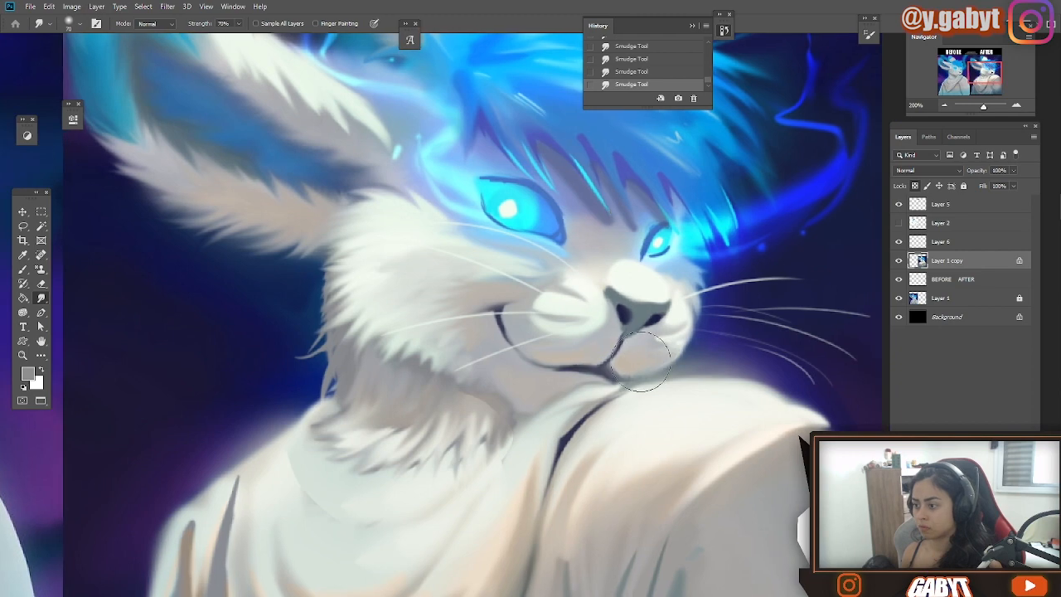
# Blend the peach and white fold highlights across the cloak's chest using a larger Smudge brush.
pyautogui.scroll(-6, 520, 315)
pyautogui.scroll(5, 520, 315)
pyautogui.scroll(-8, 534, 296)
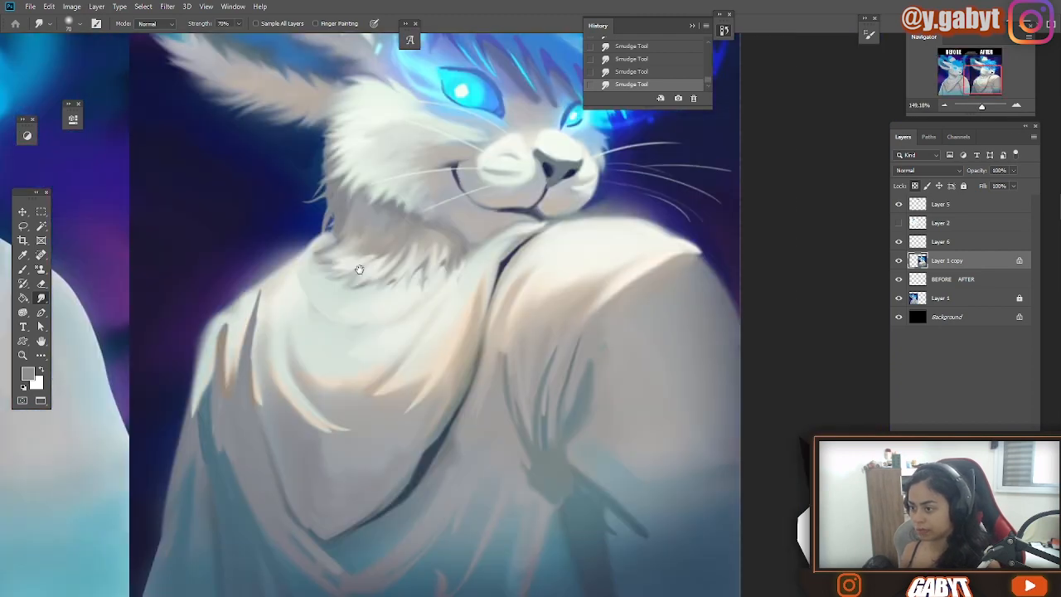
pyautogui.moveTo(420, 239); pyautogui.dragTo(431, 343)
pyautogui.hotkey('ctrl', 'z')
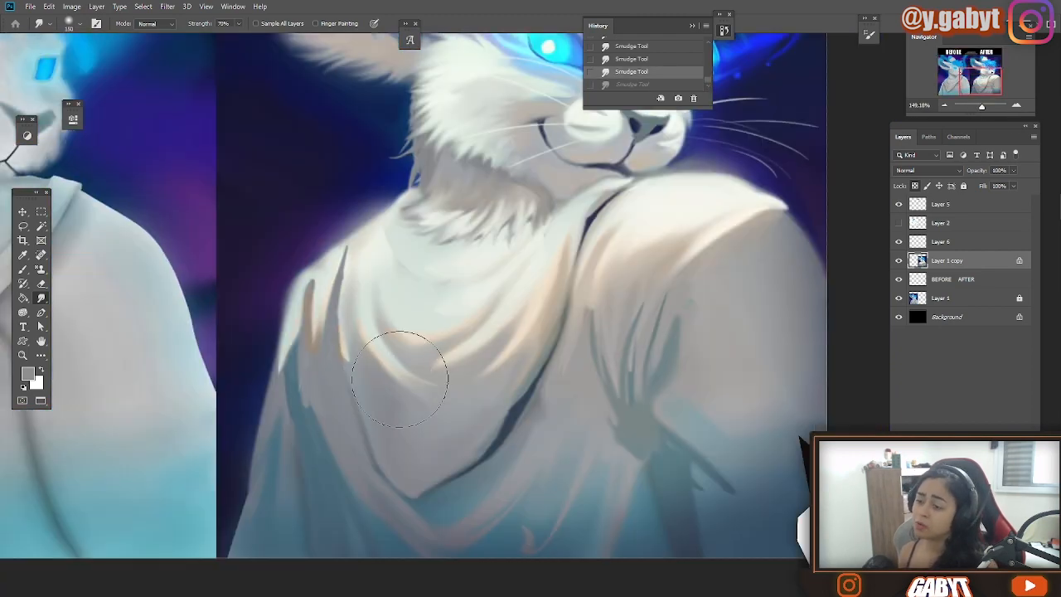
pyautogui.hotkey('ctrl', 'shift', 'z')
pyautogui.hotkey('ctrl', 'z')
pyautogui.moveTo(230, 247)
pyautogui.mouseDown()
pyautogui.moveTo(662, 361)
pyautogui.moveTo(155, 192)
pyautogui.mouseUp()
pyautogui.hotkey('ctrl', 'shift', 'z')
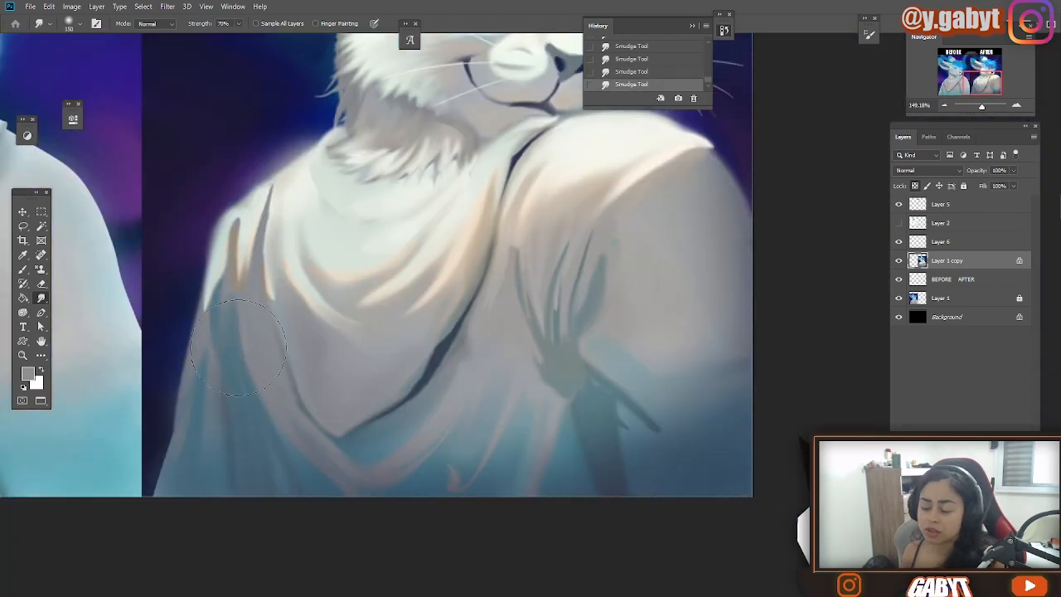
# Smudge the teal shadow streaks around the elbow into soft sleeve folds, undoing the strokes that do not fit.
pyautogui.moveTo(240, 494); pyautogui.dragTo(125, 566)
pyautogui.moveTo(454, 449); pyautogui.dragTo(431, 430)
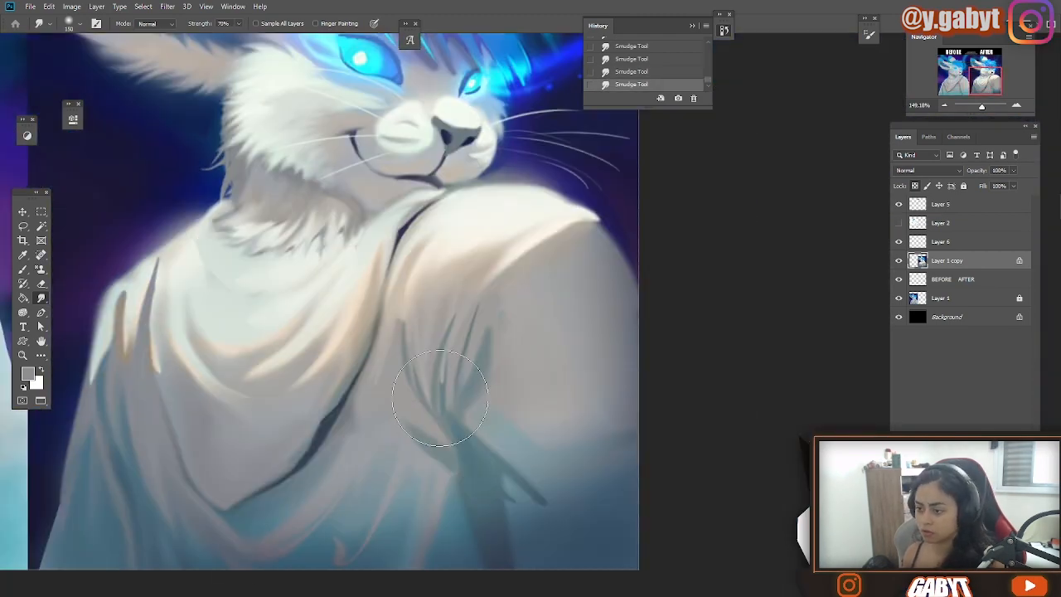
pyautogui.moveTo(492, 512)
pyautogui.mouseDown()
pyautogui.moveTo(521, 494)
pyautogui.moveTo(543, 524)
pyautogui.moveTo(576, 528)
pyautogui.mouseUp()
pyautogui.hotkey('ctrl', 'z')
pyautogui.hotkey('ctrl', 'z')
pyautogui.moveTo(576, 348); pyautogui.dragTo(594, 357)
pyautogui.hotkey('ctrl', 'z')
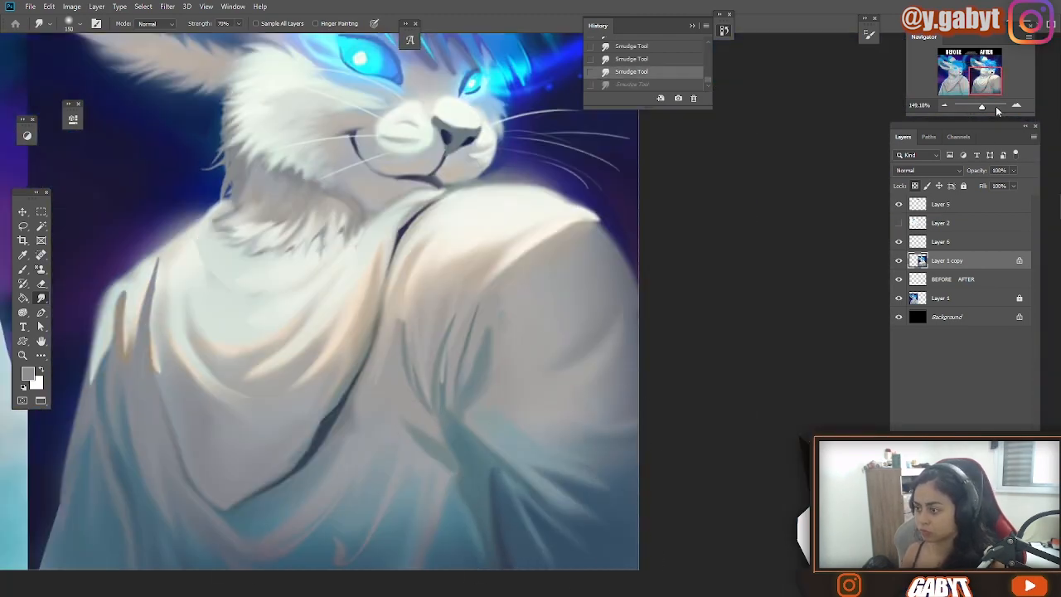
pyautogui.scroll(-3, 567, 279)
pyautogui.moveTo(567, 279)
pyautogui.mouseDown()
pyautogui.moveTo(656, 332)
pyautogui.moveTo(656, 255)
pyautogui.mouseUp()
pyautogui.moveTo(612, 294); pyautogui.dragTo(624, 279)
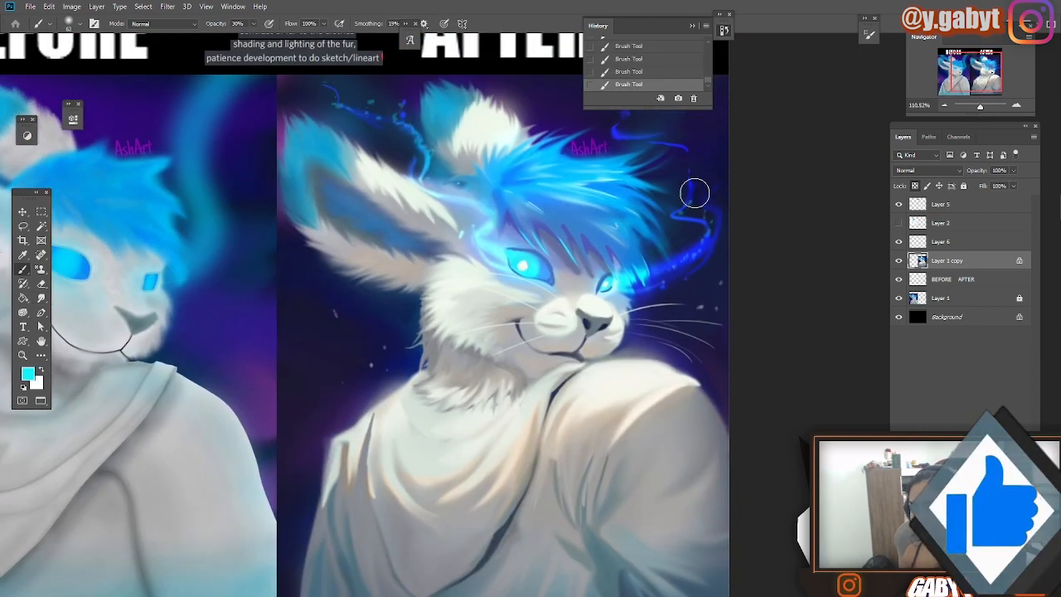
# Sample dark navy from the background beside the cheek, set the brush opacity to 20%, and refine the shading around the hair.
pyautogui.moveTo(979, 106); pyautogui.dragTo(980, 107)
pyautogui.keyDown('alt'); pyautogui.click(406, 298); pyautogui.keyUp('alt')
pyautogui.press('2')
pyautogui.moveTo(534, 218); pyautogui.dragTo(793, 260)
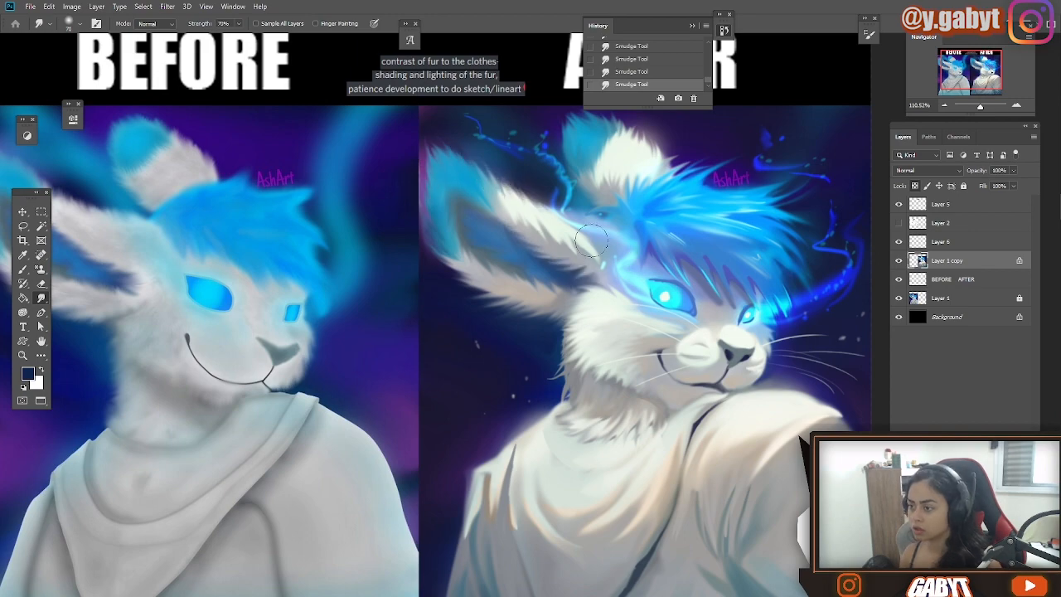
# Paint soft muted-blue shading on the forehead beneath the hair fringe using a larger brush at 20% opacity.
pyautogui.hotkey('ctrl', '-')
pyautogui.hotkey('ctrl', '-')
pyautogui.hotkey('ctrl', '+')
pyautogui.press(']')
pyautogui.press(']')
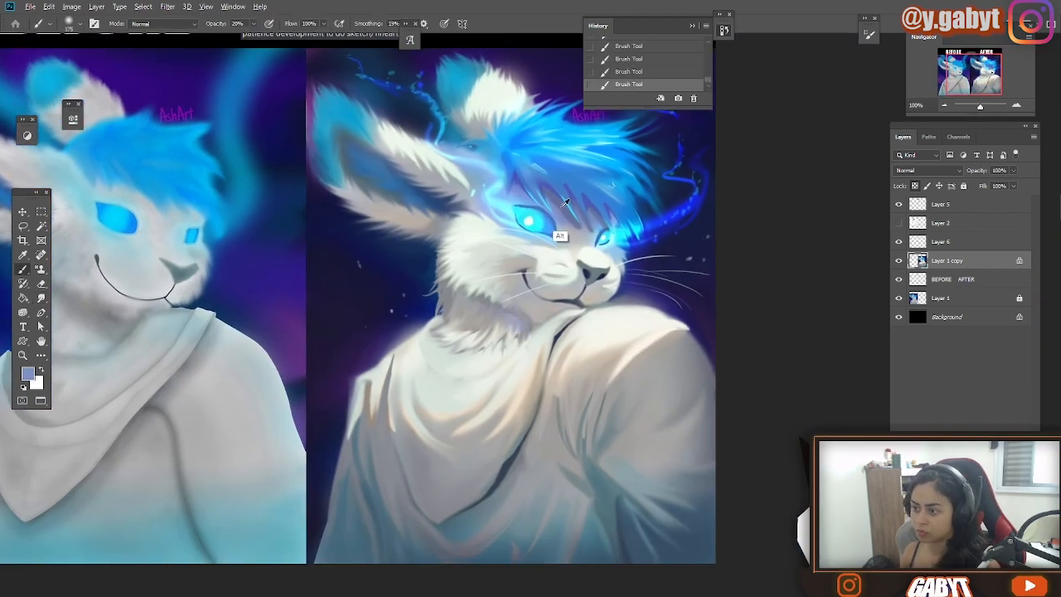
pyautogui.scroll(-8, 566, 203)
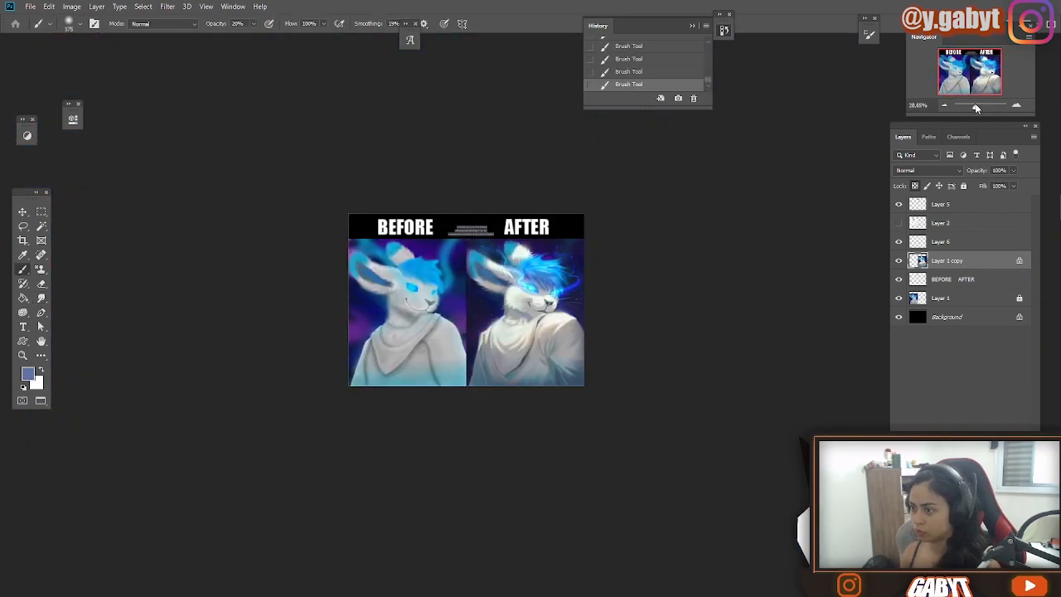
# Paint white catchlights in both glowing eyes using a much smaller brush at 100% opacity.
pyautogui.scroll(10, 541, 271)
pyautogui.press('[')
pyautogui.press('[')
pyautogui.press('[')
pyautogui.press('[')
pyautogui.press('[')
pyautogui.press('[')
pyautogui.press('[')
pyautogui.press('[')
pyautogui.press('[')
pyautogui.press('[')
pyautogui.press('[')
pyautogui.press('[')
pyautogui.press('[')
pyautogui.keyDown('alt'); pyautogui.click(533, 271); pyautogui.keyUp('alt')
pyautogui.keyDown('alt'); pyautogui.click(645, 300); pyautogui.keyUp('alt')
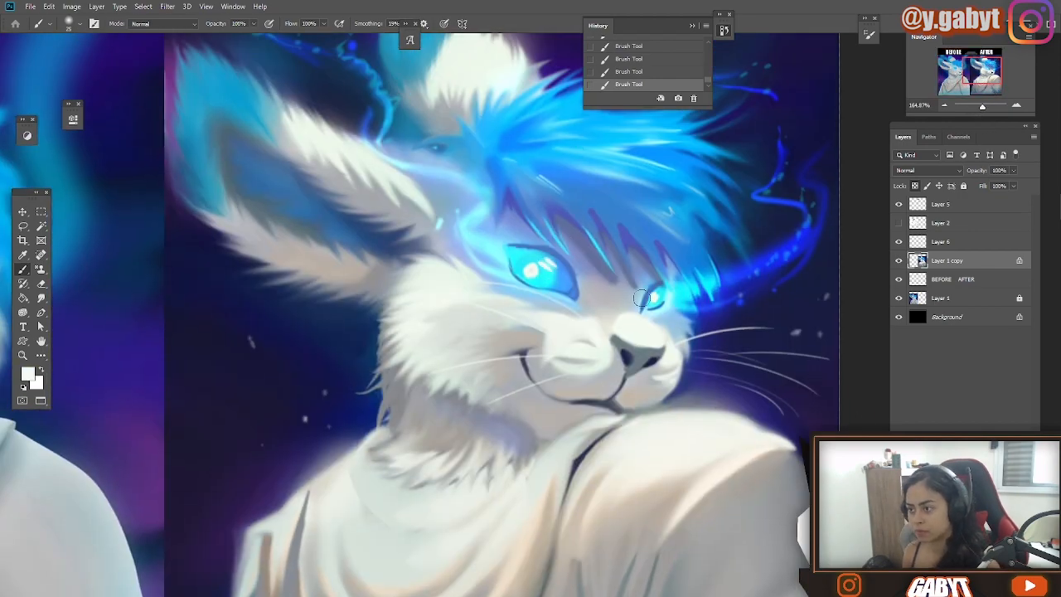
# Sample cyan from the eye, set the brush opacity to 50%, and paint thin blue hair strands, undoing strokes that do not fit.
pyautogui.moveTo(982, 105); pyautogui.dragTo(979, 107)
pyautogui.press('5')
pyautogui.keyDown('alt'); pyautogui.click(537, 284); pyautogui.keyUp('alt')
pyautogui.hotkey('ctrl', 'z')
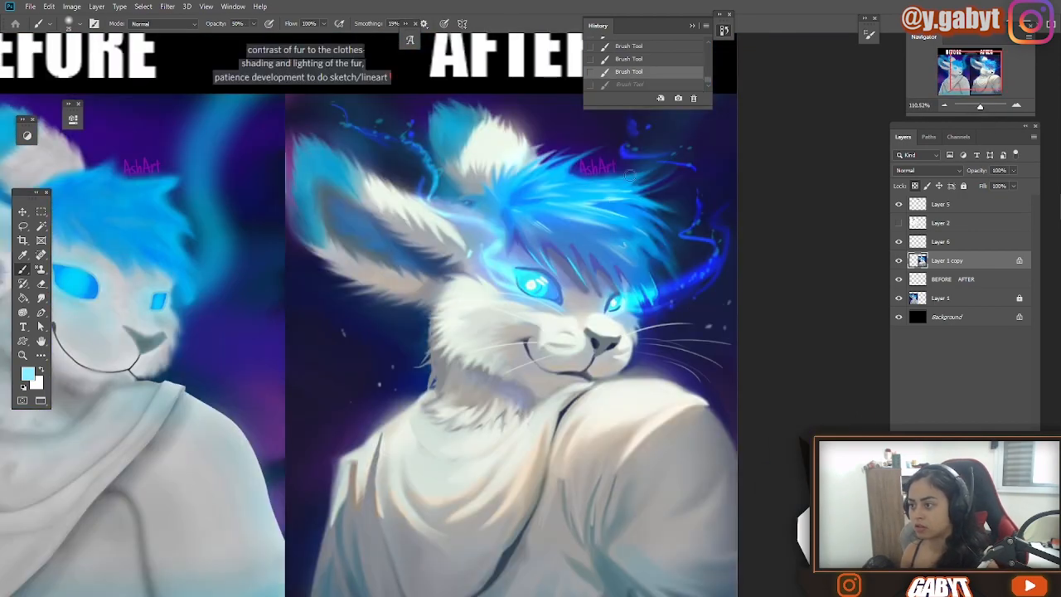
pyautogui.moveTo(598, 183); pyautogui.dragTo(686, 154)
pyautogui.hotkey('ctrl', 'z')
pyautogui.moveTo(618, 253); pyautogui.dragTo(640, 290)
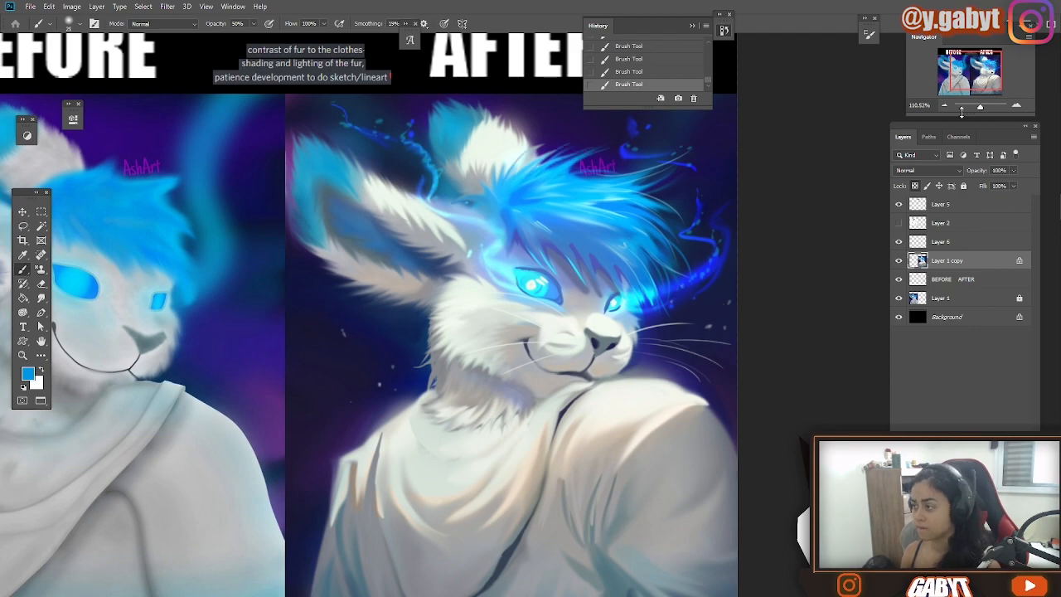
# Sample grey from the cheek fur and softly shade the cheek with a larger brush at 30% opacity.
pyautogui.moveTo(980, 107); pyautogui.dragTo(982, 106)
pyautogui.keyDown('alt'); pyautogui.click(466, 360); pyautogui.keyUp('alt')
pyautogui.press(']')
pyautogui.press(']')
pyautogui.press(']')
pyautogui.press(']')
pyautogui.press(']')
pyautogui.press(']')
pyautogui.press(']')
pyautogui.press(']')
pyautogui.press('3')
pyautogui.moveTo(469, 360)
pyautogui.mouseDown()
pyautogui.moveTo(449, 355)
pyautogui.moveTo(471, 374)
pyautogui.mouseUp()
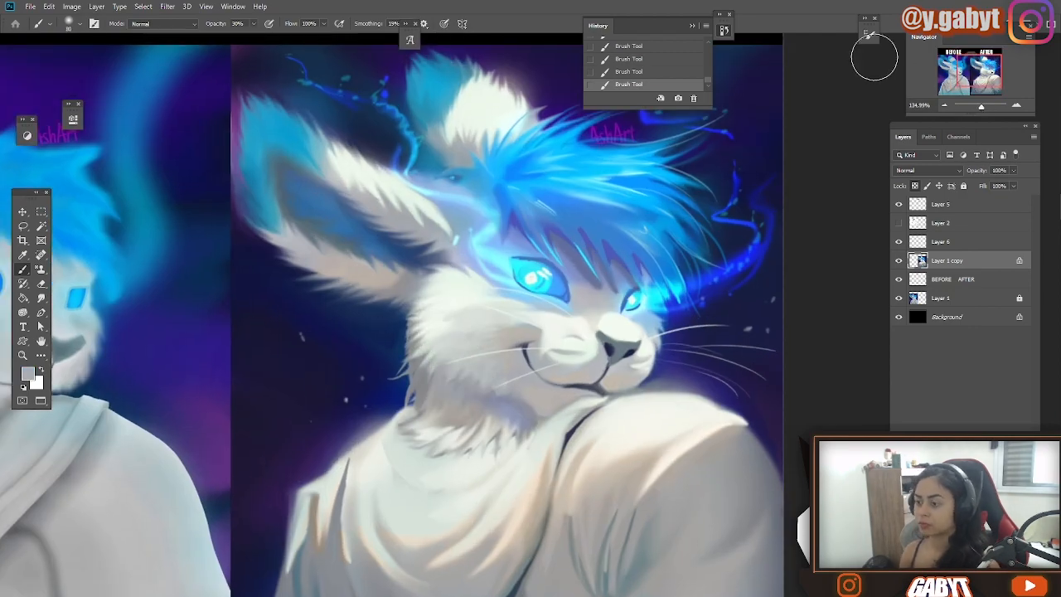
pyautogui.moveTo(982, 107); pyautogui.dragTo(978, 114)
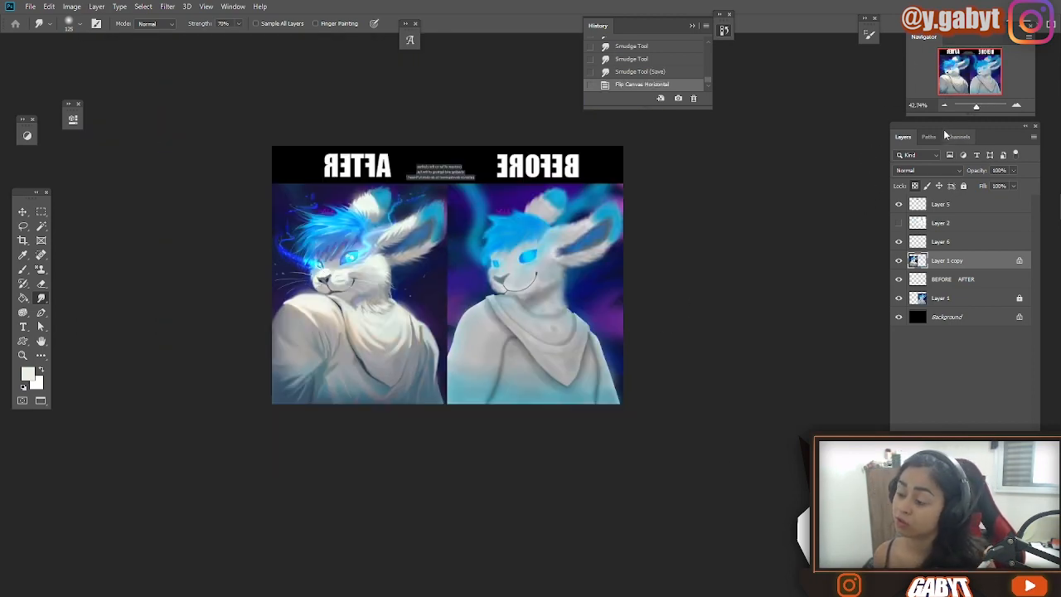
# Rework the chin and the upper end of the cloak's dark fold on the mirrored AFTER artwork.
pyautogui.moveTo(980, 106)
pyautogui.mouseDown()
pyautogui.moveTo(972, 101)
pyautogui.moveTo(980, 110)
pyautogui.mouseUp()
pyautogui.moveTo(550, 232); pyautogui.dragTo(639, 231)
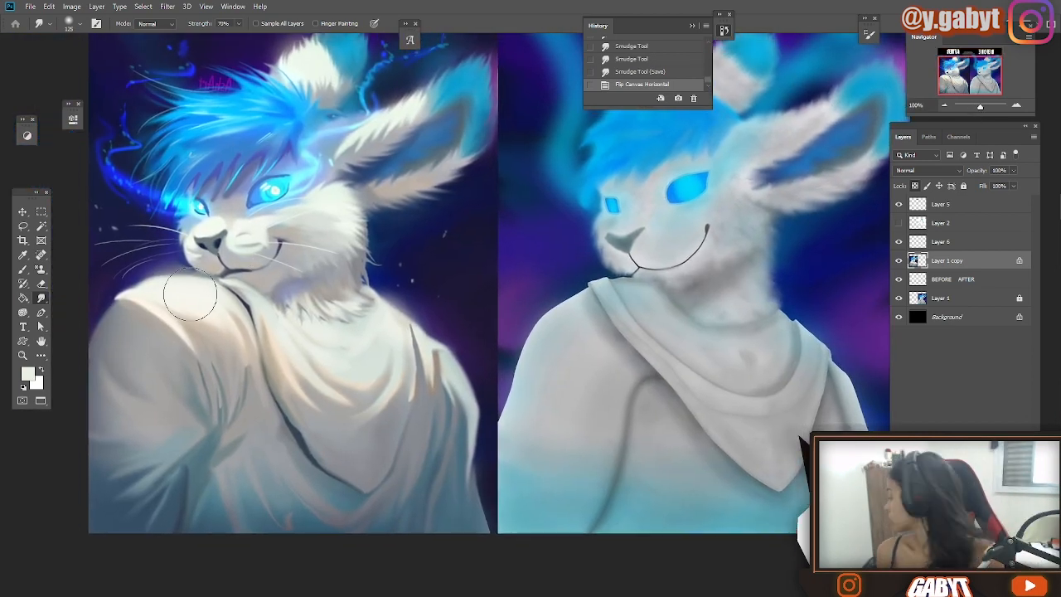
pyautogui.moveTo(258, 273); pyautogui.dragTo(249, 286)
pyautogui.moveTo(252, 275); pyautogui.dragTo(238, 289)
pyautogui.moveTo(242, 279); pyautogui.dragTo(236, 290)
pyautogui.moveTo(979, 106); pyautogui.dragTo(985, 106)
pyautogui.moveTo(216, 278); pyautogui.dragTo(646, 333)
pyautogui.moveTo(985, 106); pyautogui.dragTo(978, 106)
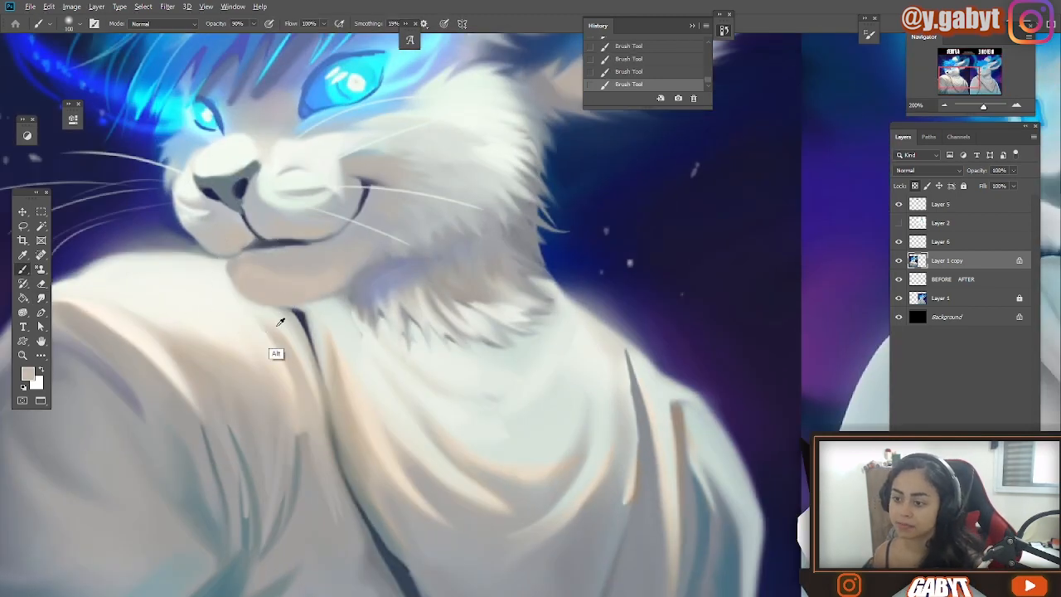
# Sample the neck fur tones and touch up the fur along the neck and jaw, undoing the stroke that does not fit.
pyautogui.moveTo(984, 106); pyautogui.dragTo(983, 105)
pyautogui.keyDown('alt'); pyautogui.click(459, 303); pyautogui.keyUp('alt')
pyautogui.moveTo(547, 264)
pyautogui.mouseDown()
pyautogui.moveTo(480, 282)
pyautogui.moveTo(471, 258)
pyautogui.moveTo(515, 254)
pyautogui.mouseUp()
pyautogui.keyDown('alt'); pyautogui.click(495, 257); pyautogui.keyUp('alt')
pyautogui.hotkey('ctrl', 'z')
pyautogui.moveTo(982, 105); pyautogui.dragTo(979, 106)
pyautogui.keyDown('alt'); pyautogui.click(437, 253); pyautogui.keyUp('alt')
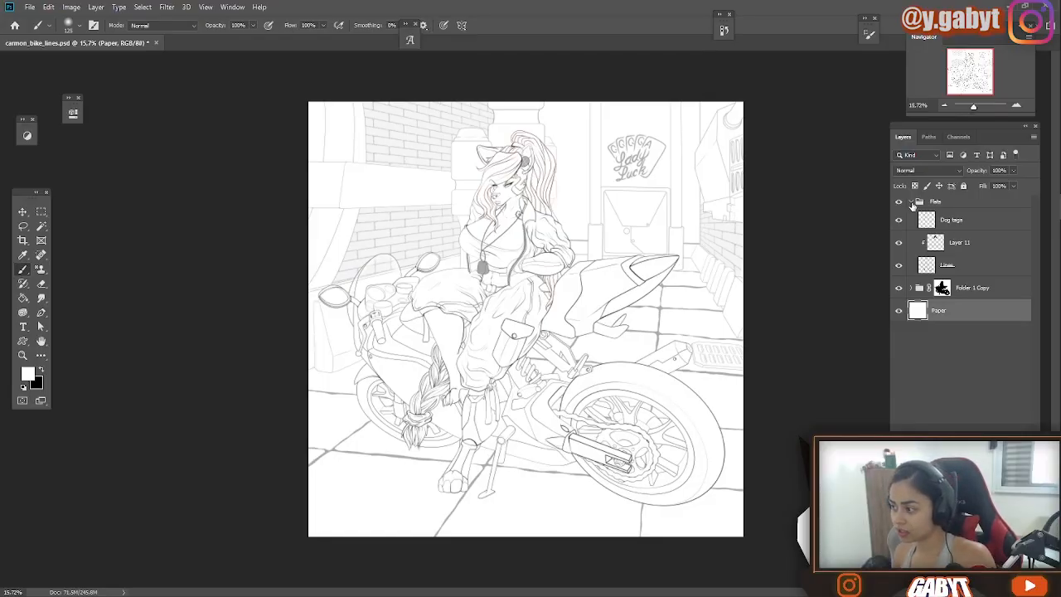
# Create a new layer above the collapsed Flats group and set the brush colour to #ff6161.
pyautogui.click(912, 204)
pyautogui.click(952, 205)
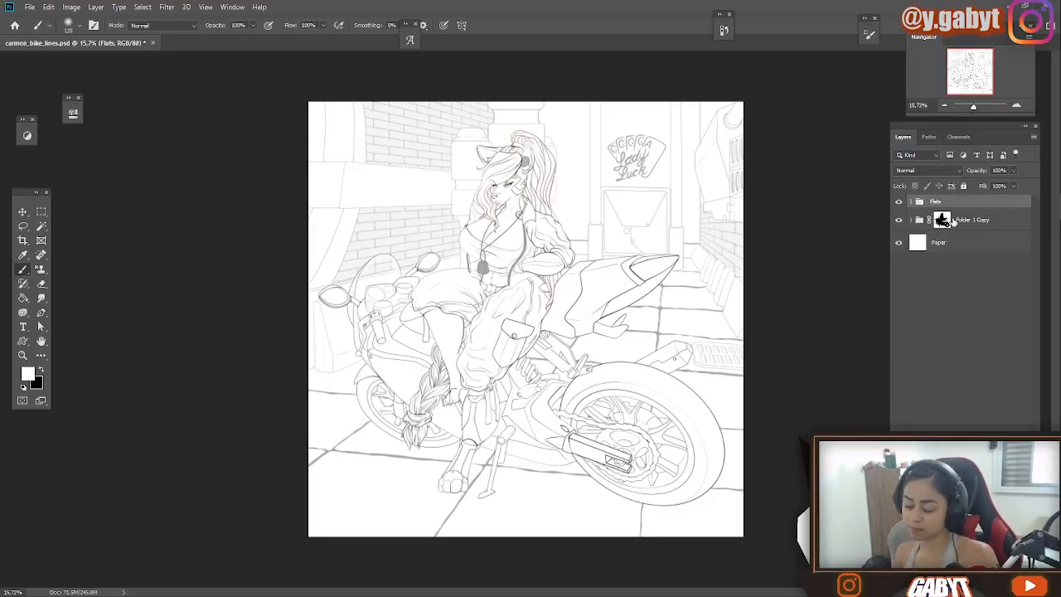
pyautogui.hotkey('ctrl', 'shift', 'n')
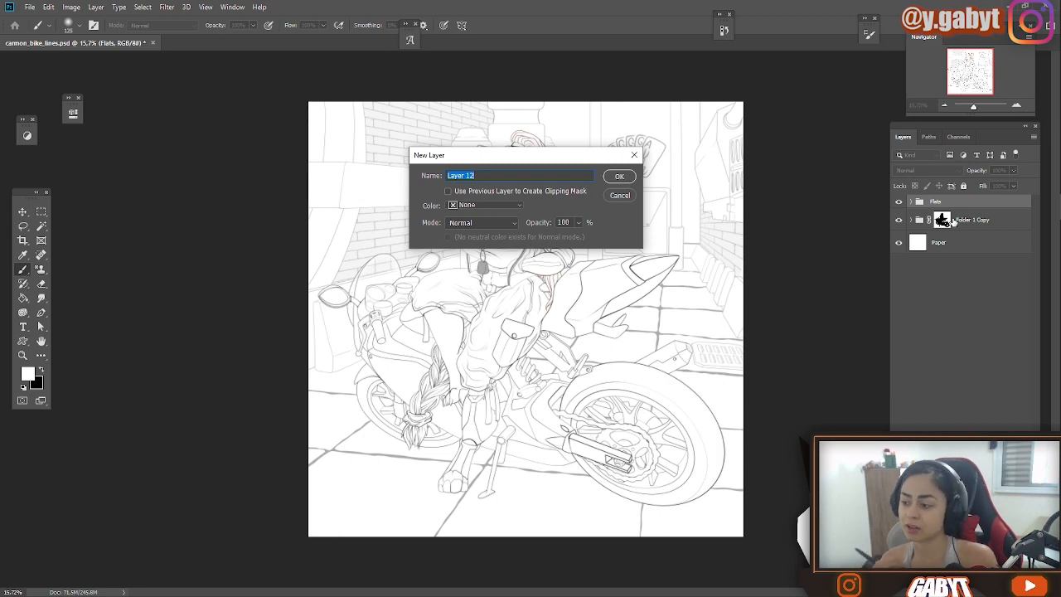
pyautogui.press('Return')
pyautogui.click(29, 374)
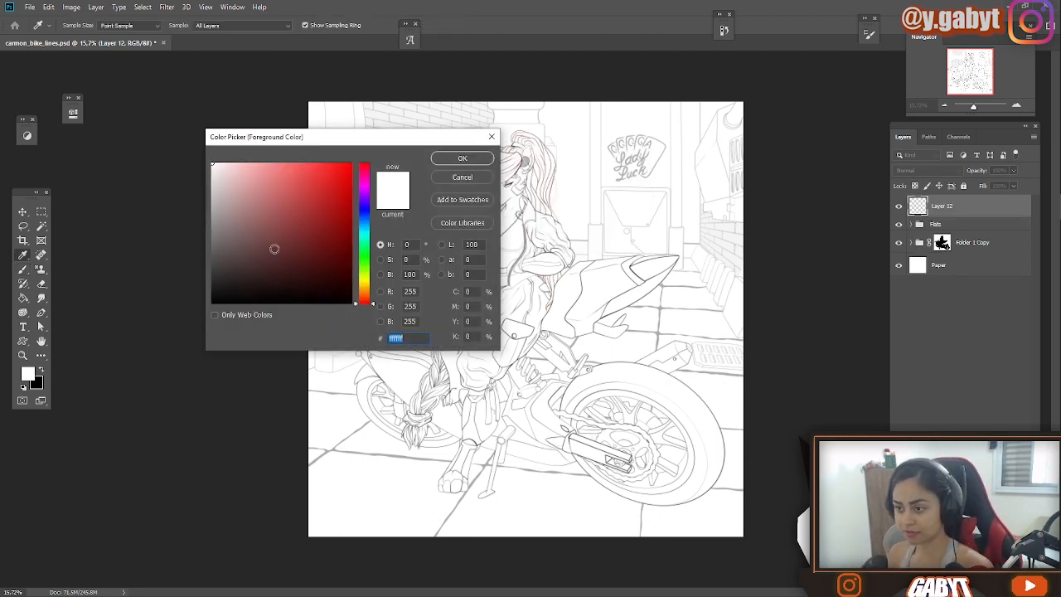
pyautogui.moveTo(275, 249); pyautogui.dragTo(298, 163)
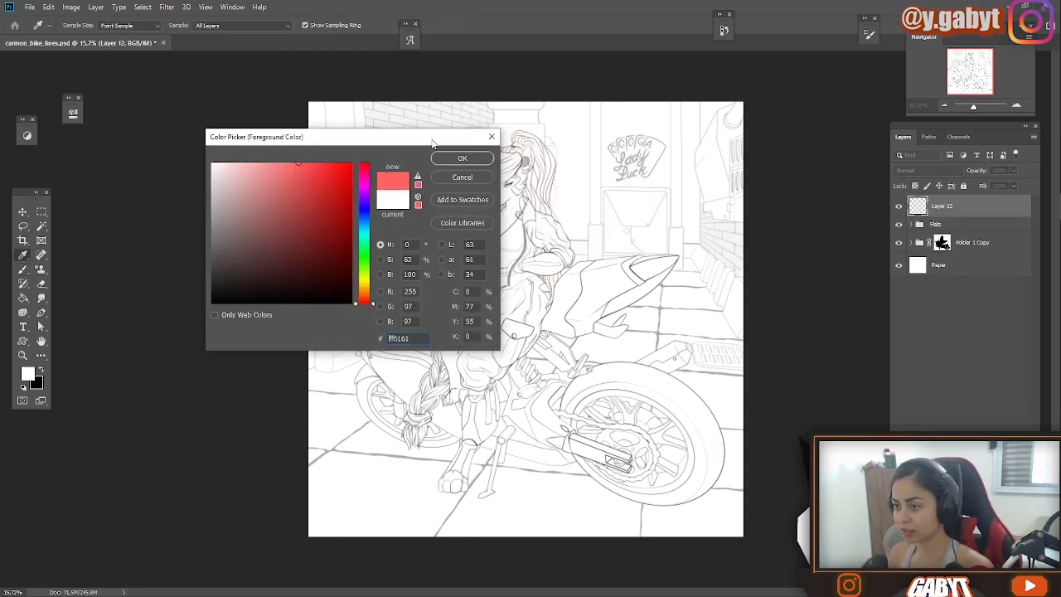
pyautogui.click(461, 158)
pyautogui.press('b')
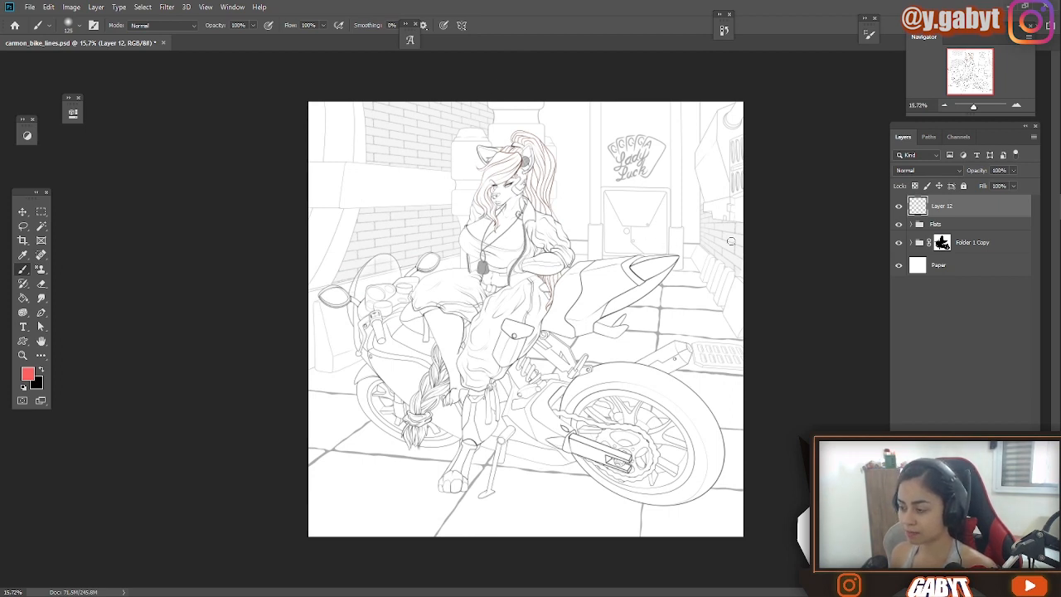
# Draw two red perspective guides across the motorcycle drawing, one above the handlebars and one along the wheels, redoing each until it fits.
pyautogui.moveTo(731, 241); pyautogui.dragTo(294, 270)
pyautogui.hotkey('ctrl', 'z')
pyautogui.moveTo(735, 236); pyautogui.dragTo(300, 265)
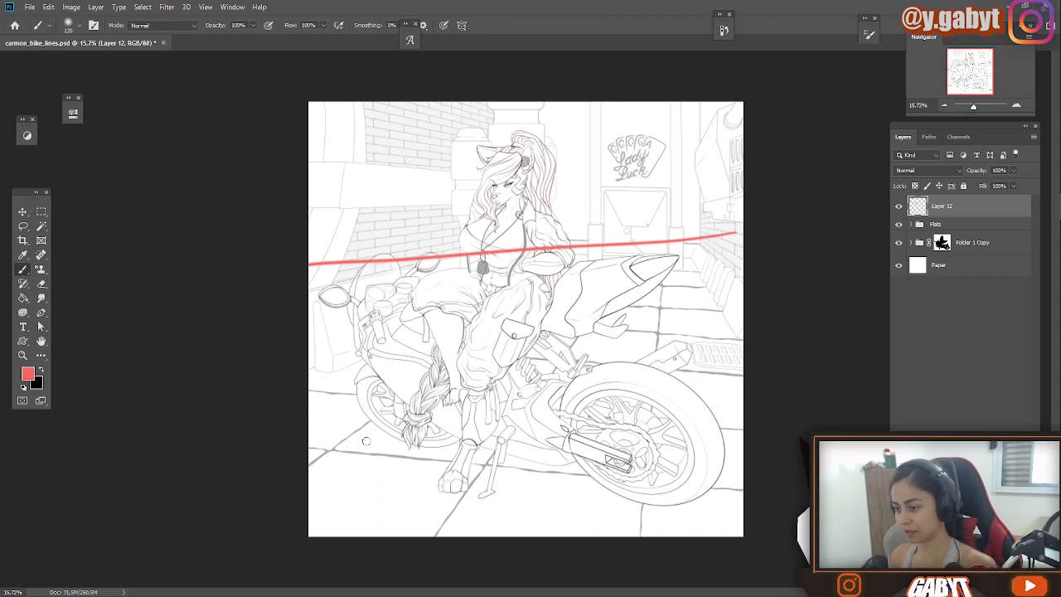
pyautogui.moveTo(323, 408); pyautogui.dragTo(753, 552)
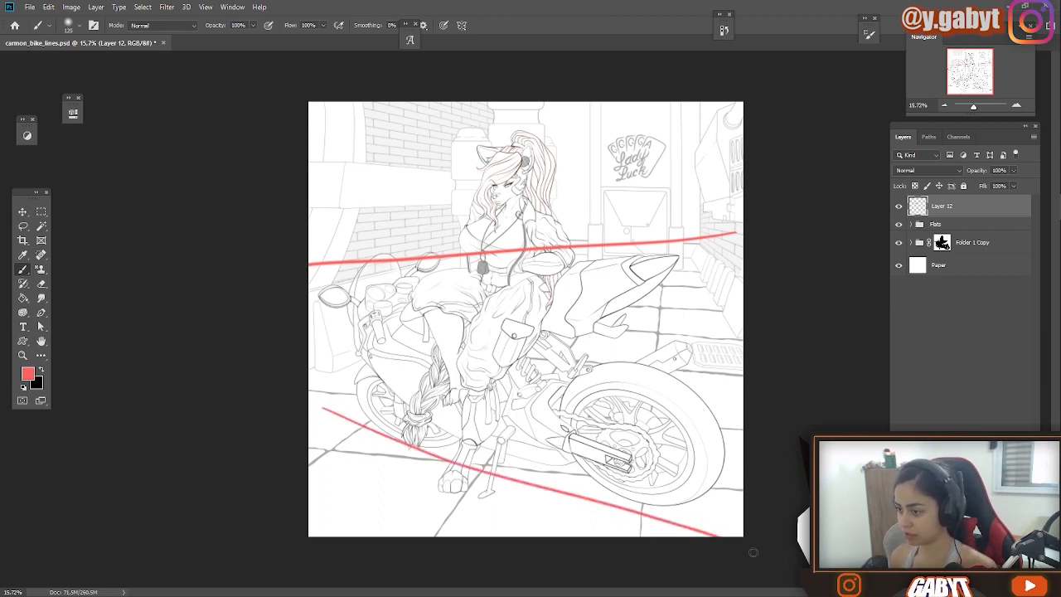
pyautogui.hotkey('ctrl', 'z')
pyautogui.moveTo(311, 412); pyautogui.dragTo(746, 514)
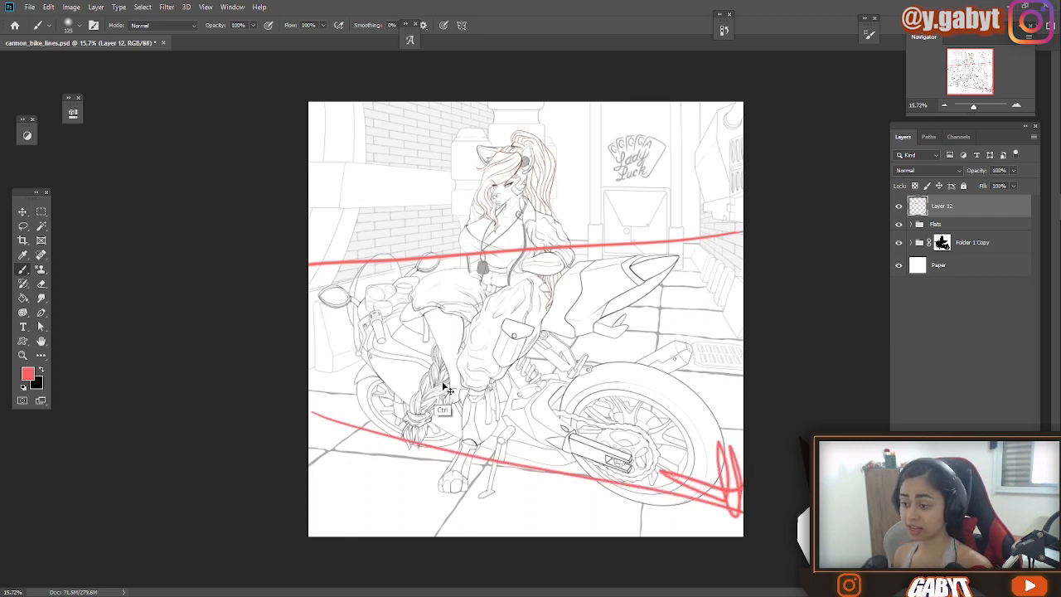
pyautogui.hotkey('ctrl', 'z')
pyautogui.moveTo(342, 267); pyautogui.dragTo(340, 432)
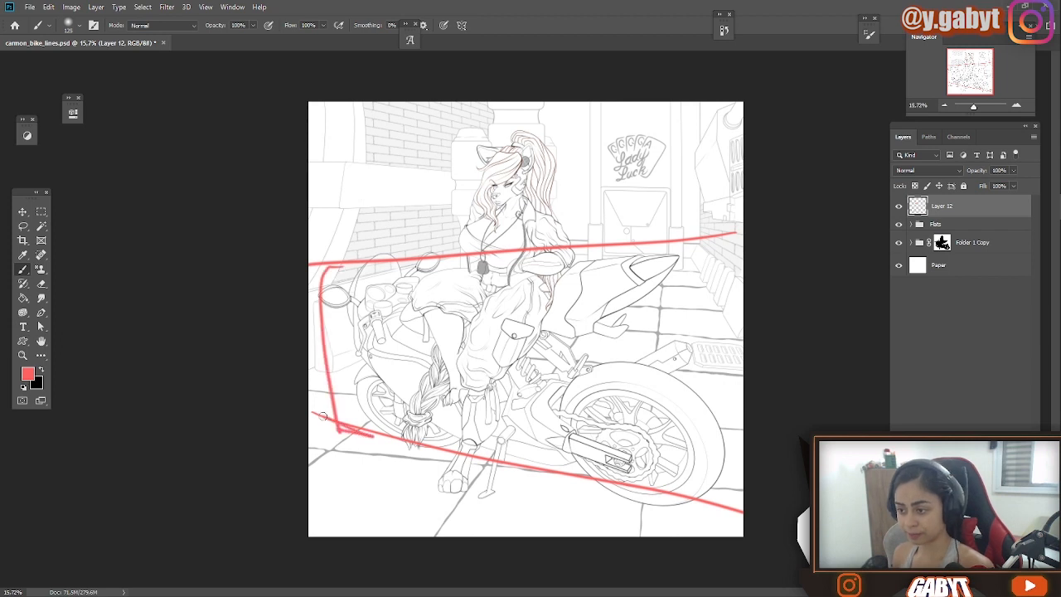
pyautogui.hotkey('ctrl', 'z')
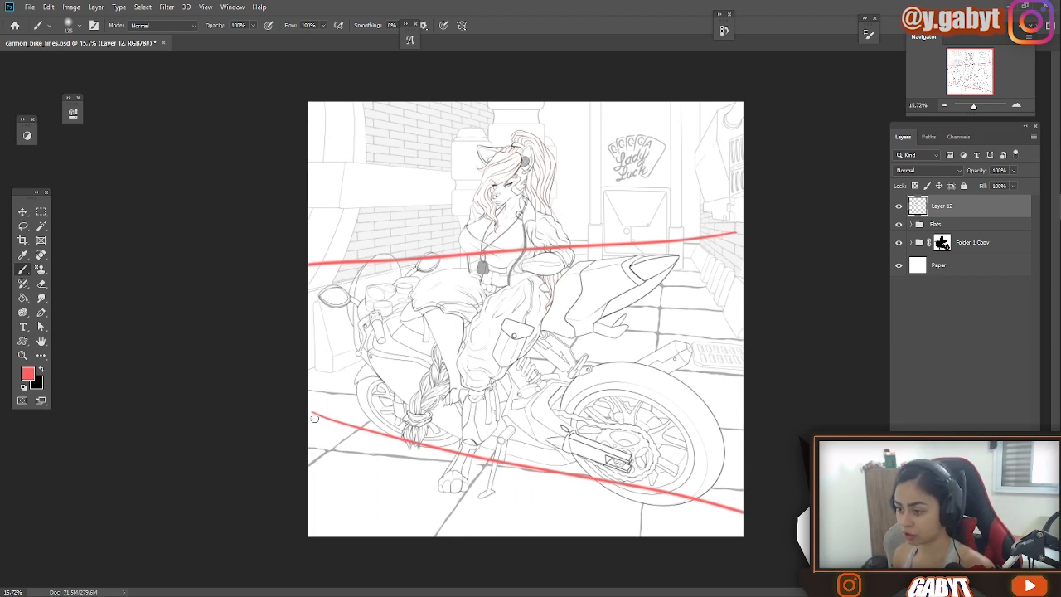
pyautogui.moveTo(399, 447); pyautogui.dragTo(733, 536)
pyautogui.hotkey('ctrl', 'z')
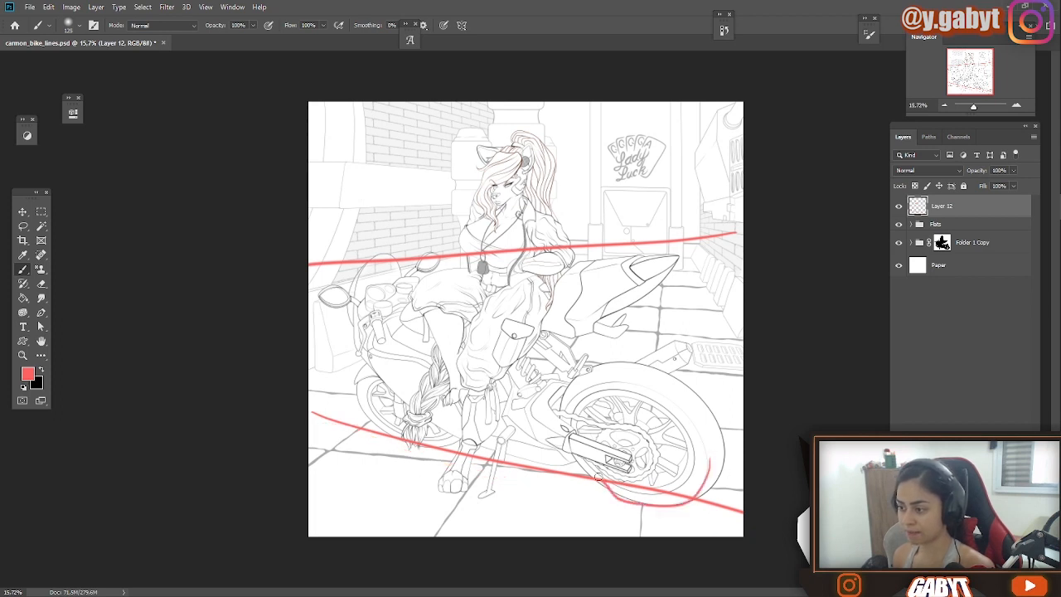
pyautogui.hotkey('ctrl', 'z')
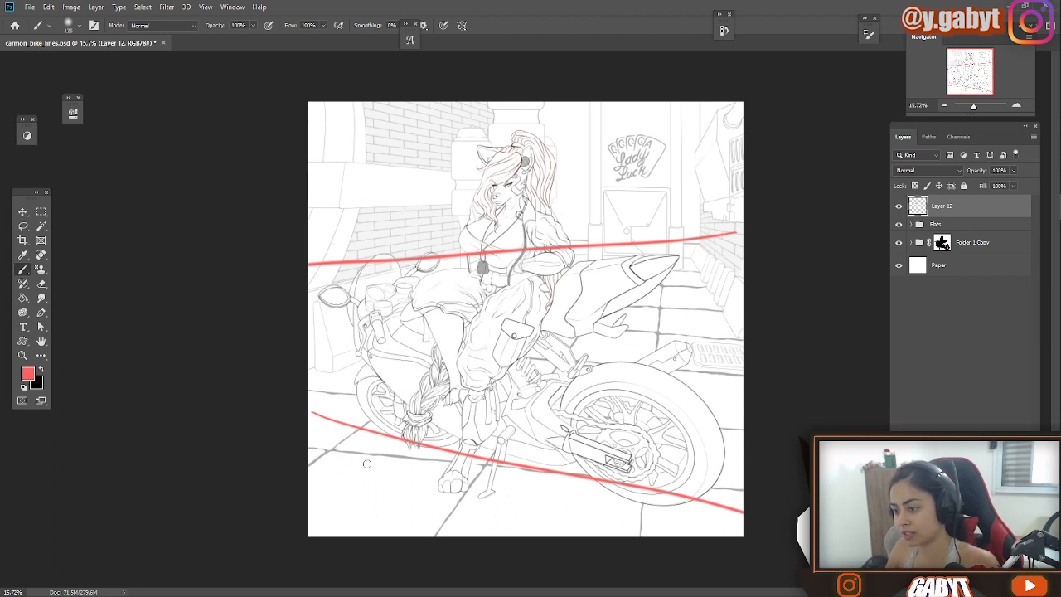
pyautogui.moveTo(305, 446); pyautogui.dragTo(718, 509)
pyautogui.hotkey('ctrl', 'z')
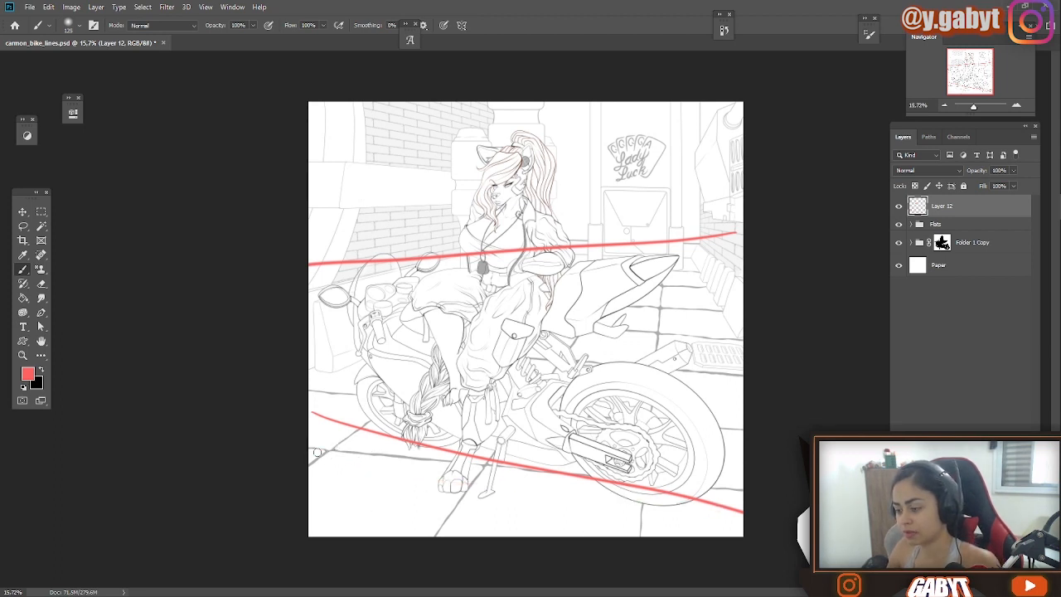
pyautogui.moveTo(308, 448); pyautogui.dragTo(718, 543)
pyautogui.hotkey('ctrl', 'z')
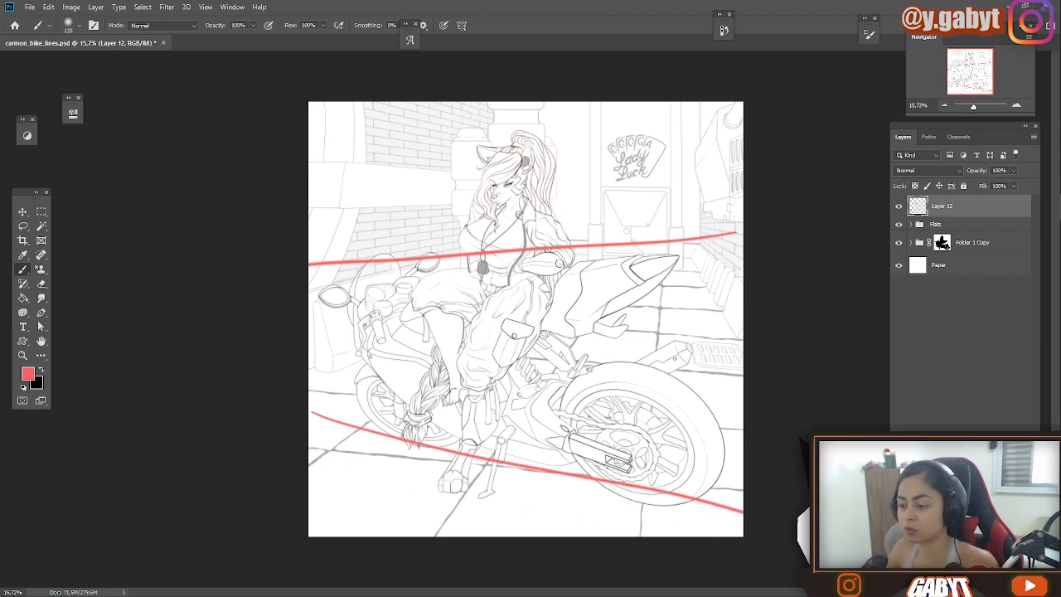
pyautogui.click(1016, 106)
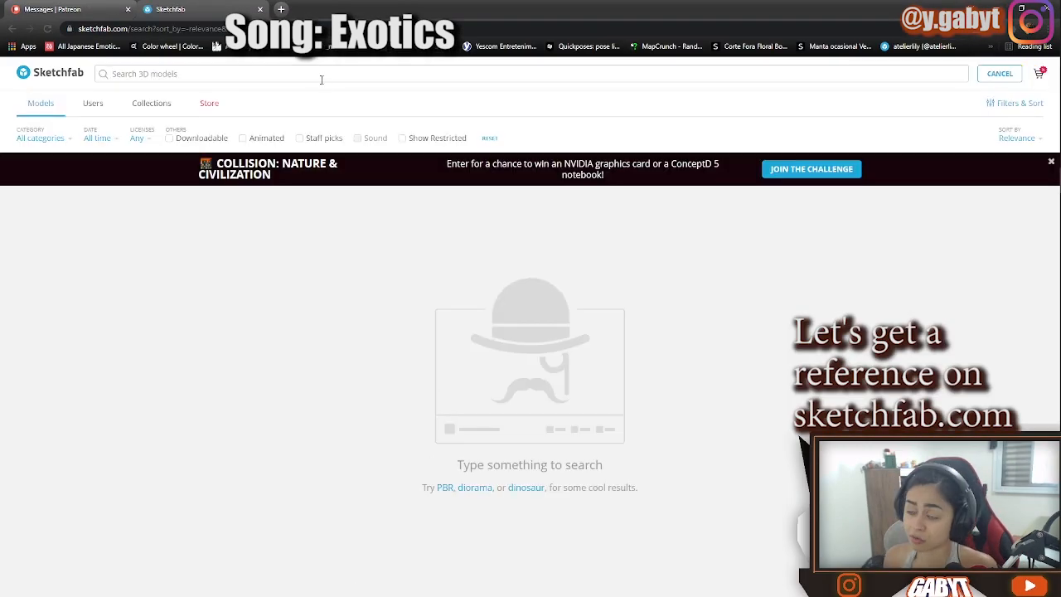
# Search Sketchfab for "motorcy" and open the Motorcycle BMW FBX 2021 model as a perspective reference.
pyautogui.write('motorcy')
pyautogui.click(310, 323)
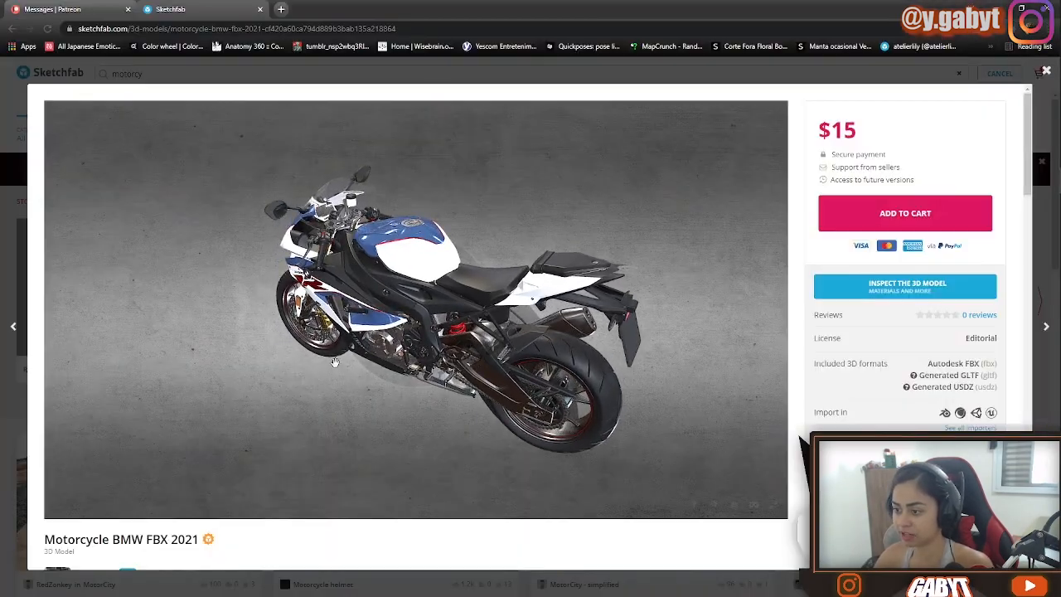
pyautogui.press('super')
pyautogui.click(1042, 211)
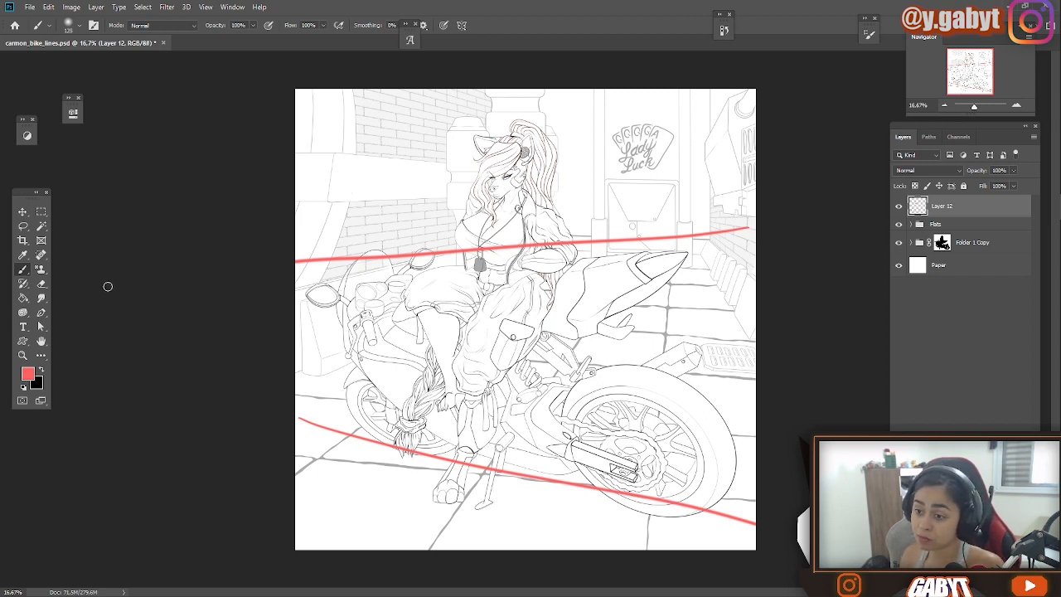
pyautogui.moveTo(304, 159); pyautogui.dragTo(671, 69)
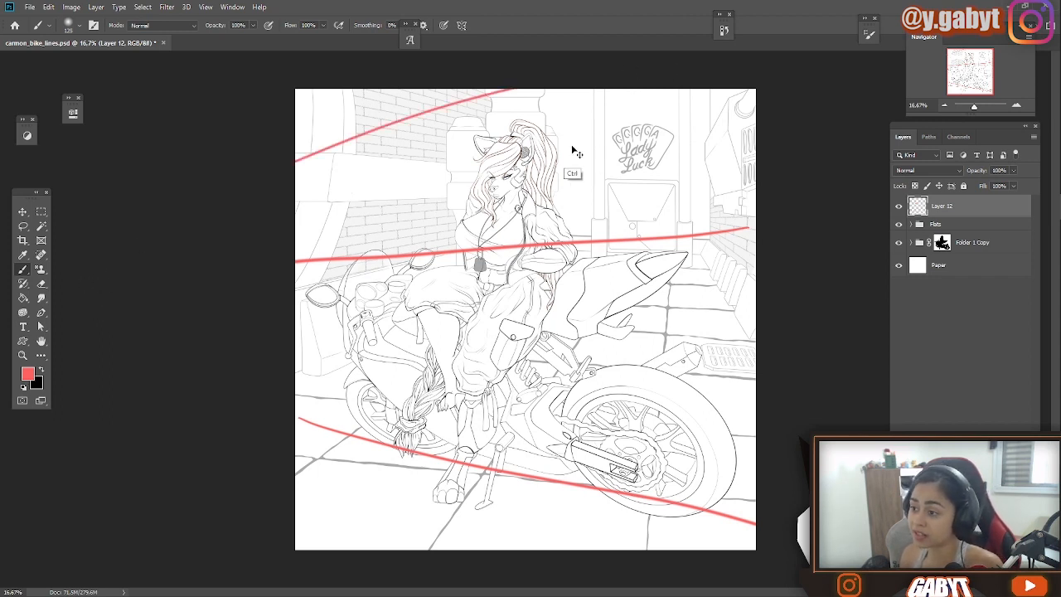
pyautogui.hotkey('ctrl', 'z')
pyautogui.moveTo(283, 236); pyautogui.dragTo(729, 132)
pyautogui.hotkey('ctrl', 'z')
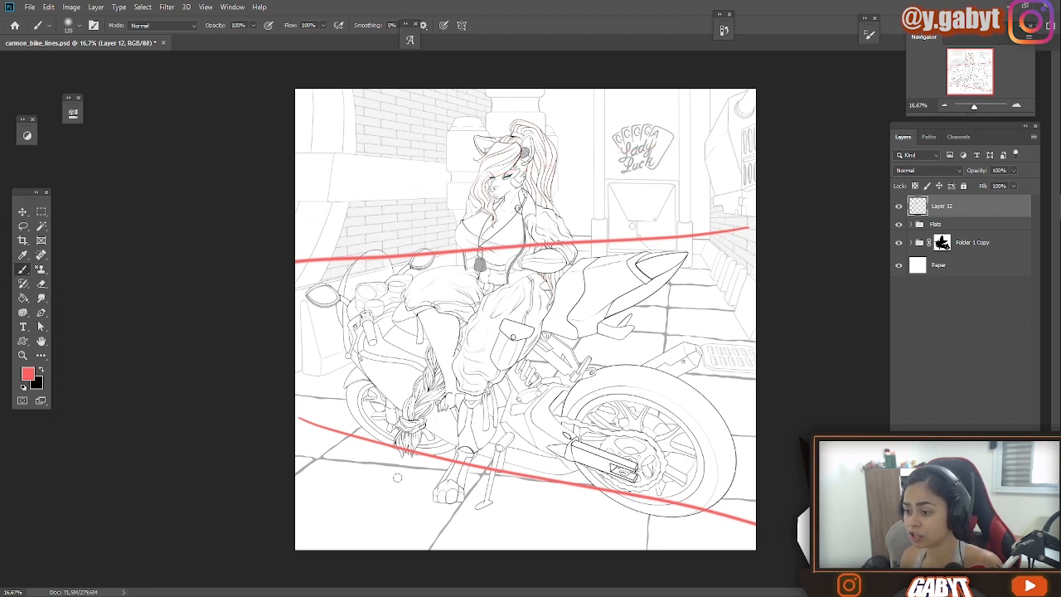
pyautogui.moveTo(238, 470); pyautogui.dragTo(725, 561)
pyautogui.hotkey('ctrl', 'z')
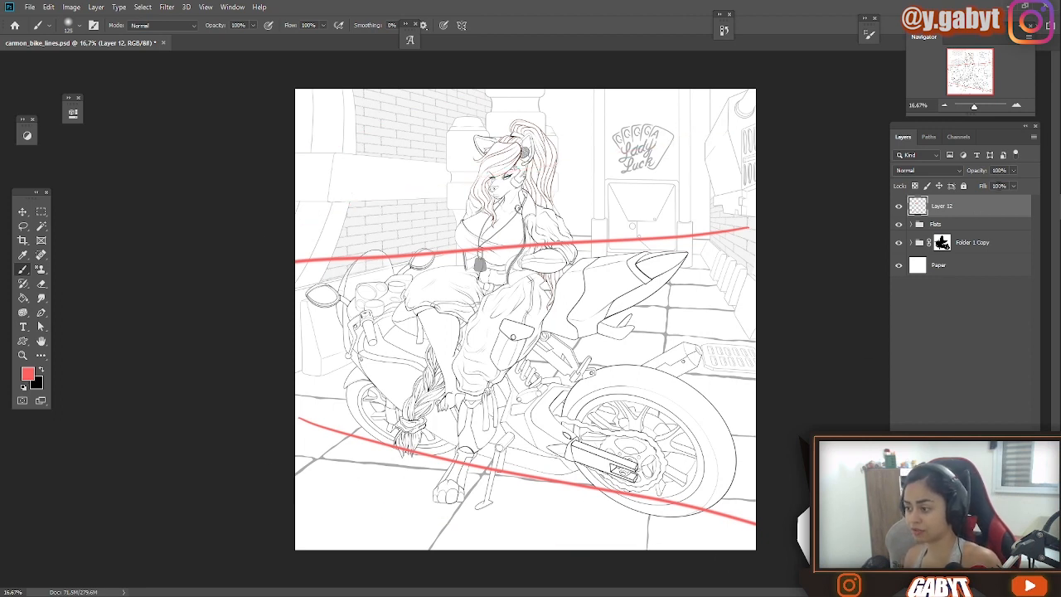
# Draw a 100-sided starburst with the Polygon tool, about 25967 px wide and centred outside the canvas's left edge, redoing the first attempt.
pyautogui.press('u')
pyautogui.hotkey('ctrl', '-')
pyautogui.rightClick(24, 342)
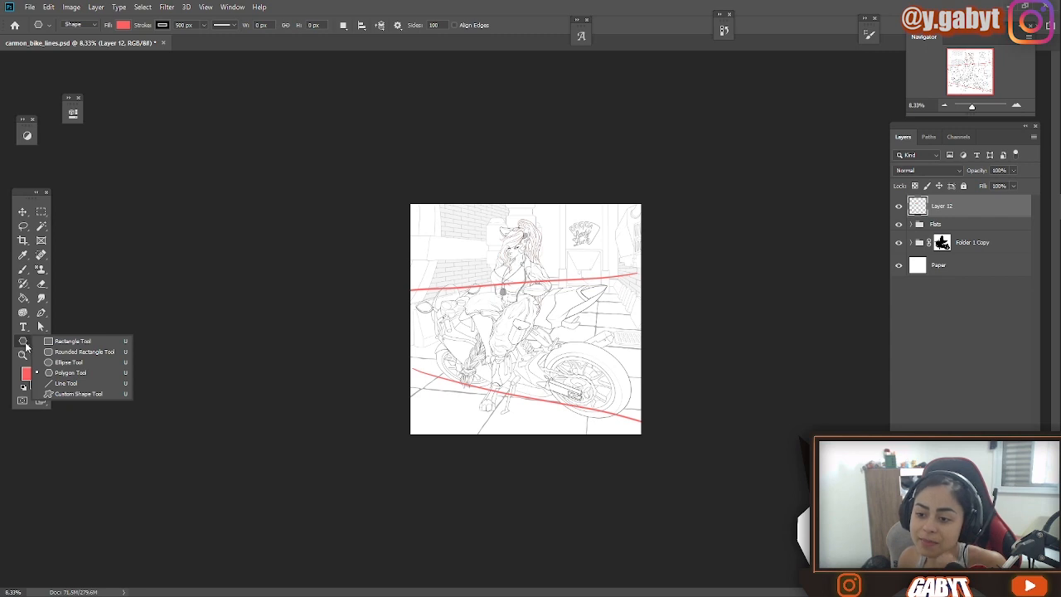
pyautogui.click(437, 36)
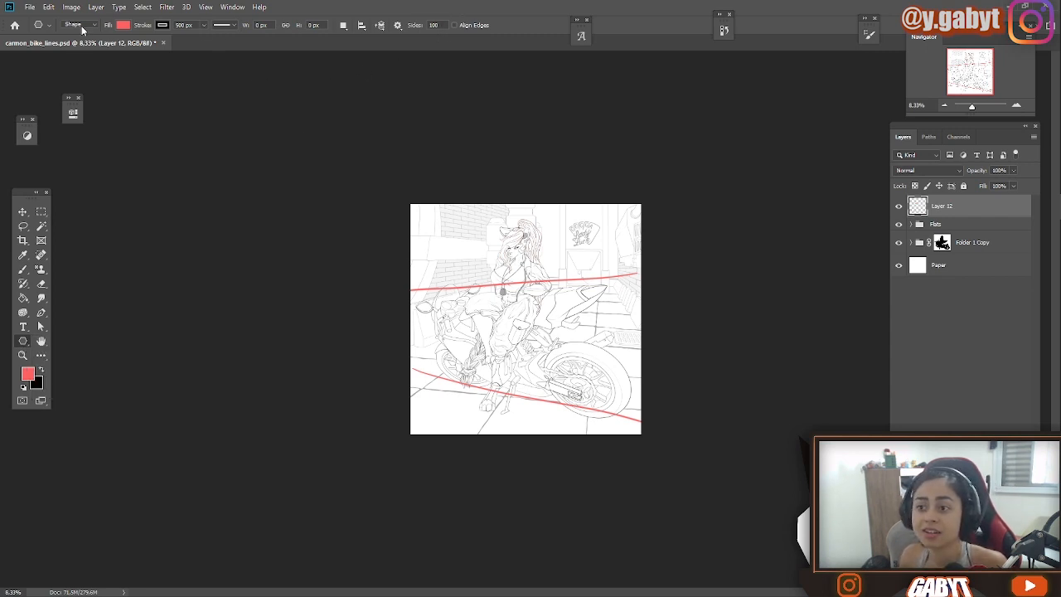
pyautogui.moveTo(541, 343); pyautogui.dragTo(709, 95)
pyautogui.hotkey('ctrl', 'z')
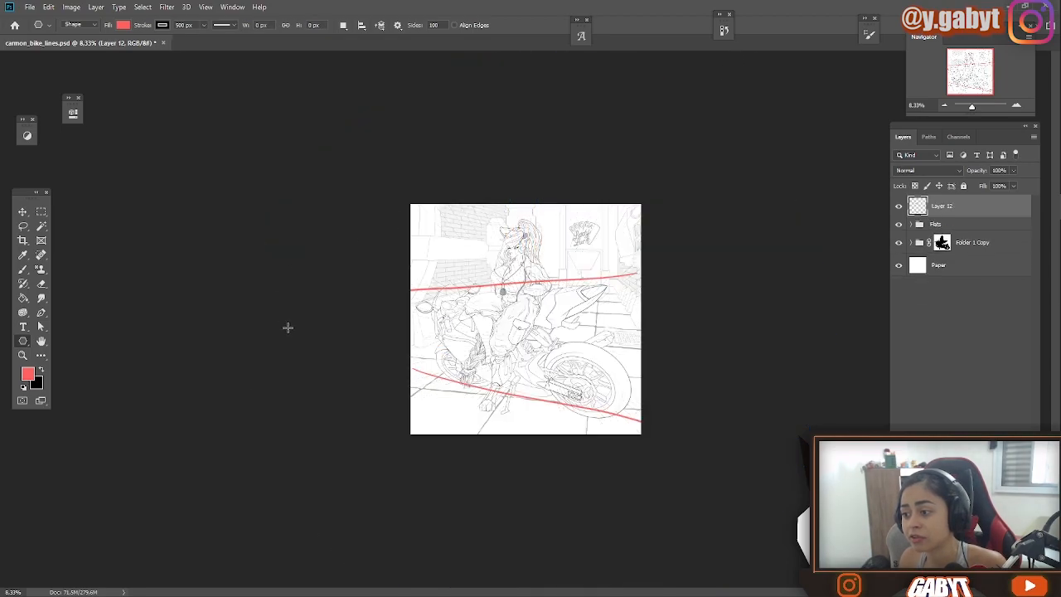
pyautogui.moveTo(267, 326); pyautogui.dragTo(815, 85)
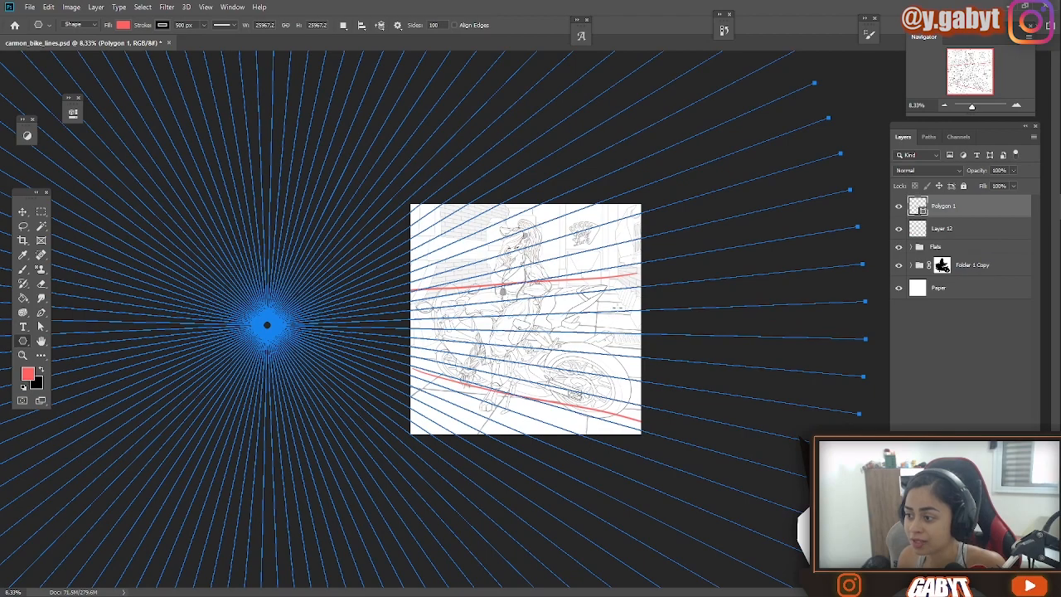
# Stretch and reposition the starburst with Free Transform so its converging rays follow the red guides across the motorcycle drawing.
pyautogui.hotkey('ctrl', '+')
pyautogui.hotkey('ctrl', 't')
pyautogui.moveTo(715, 301)
pyautogui.mouseDown()
pyautogui.moveTo(712, 319)
pyautogui.moveTo(704, 300)
pyautogui.mouseUp()
pyautogui.click(946, 107)
pyautogui.click(946, 106)
pyautogui.moveTo(778, 323); pyautogui.dragTo(885, 323)
pyautogui.click(1017, 106)
pyautogui.click(1016, 107)
pyautogui.moveTo(822, 249); pyautogui.dragTo(813, 228)
pyautogui.press('Return')
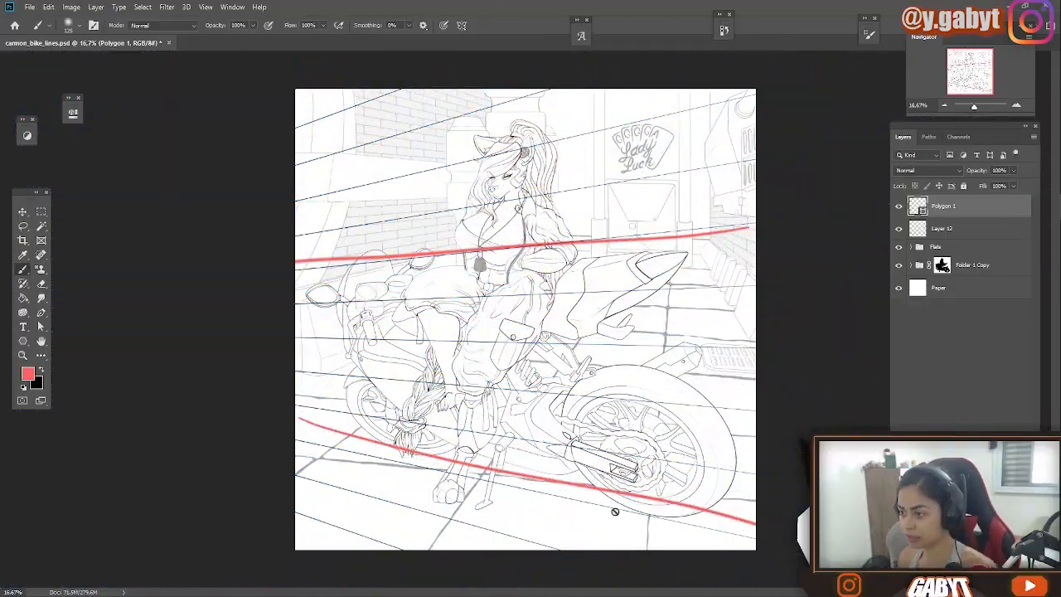
# Duplicate the starburst and reposition the copy with Free Transform so its centre sits behind the motorcycle's tail.
pyautogui.hotkey('ctrl', 'j')
pyautogui.hotkey('ctrl', 't')
pyautogui.hotkey('ctrl', '-')
pyautogui.hotkey('ctrl', '-')
pyautogui.moveTo(234, 354); pyautogui.dragTo(667, 288)
pyautogui.hotkey('ctrl', '+')
pyautogui.hotkey('ctrl', '+')
pyautogui.moveTo(633, 204); pyautogui.dragTo(634, 238)
pyautogui.moveTo(627, 238); pyautogui.dragTo(655, 252)
pyautogui.press('Return')
# Set the opacity of the Polygon 1 starburst layer to 44%.
pyautogui.press('e')
pyautogui.click(945, 229)
pyautogui.moveTo(983, 172); pyautogui.dragTo(952, 172)
pyautogui.hotkey('ctrl', '+')
pyautogui.hotkey('ctrl', '+')
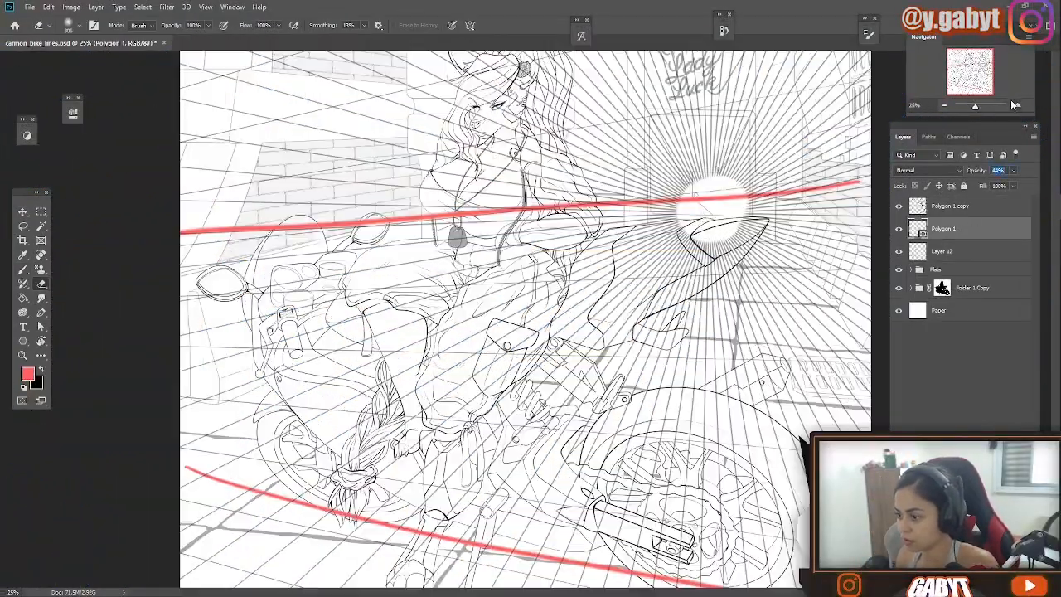
pyautogui.click(969, 84)
pyautogui.click(944, 107)
pyautogui.click(944, 108)
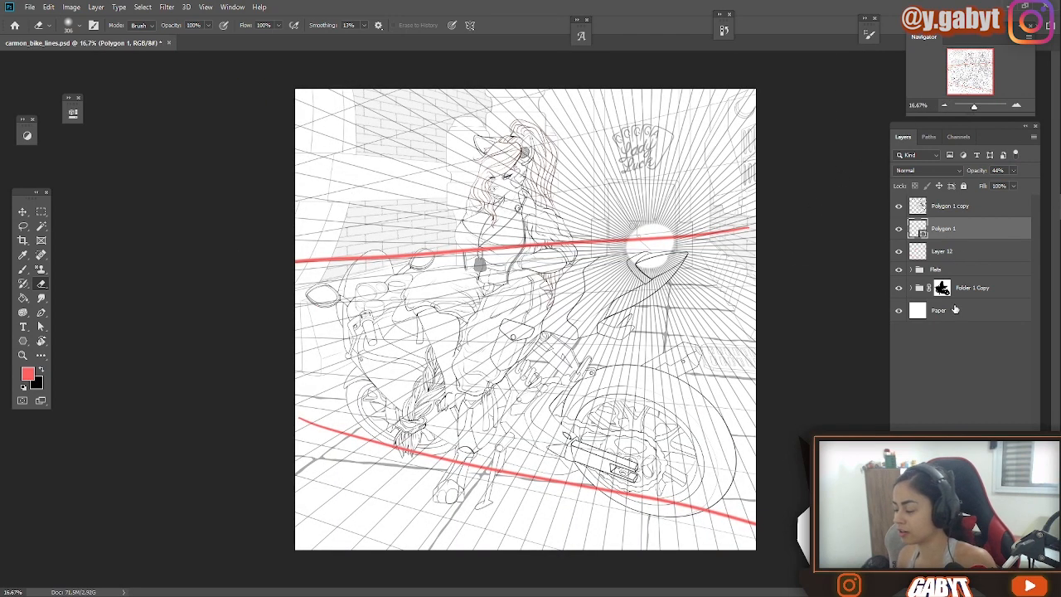
# Try green marks for a diagonal from the front wheel and for both mirrors, undoing each one.
pyautogui.click(910, 288)
pyautogui.click(957, 334)
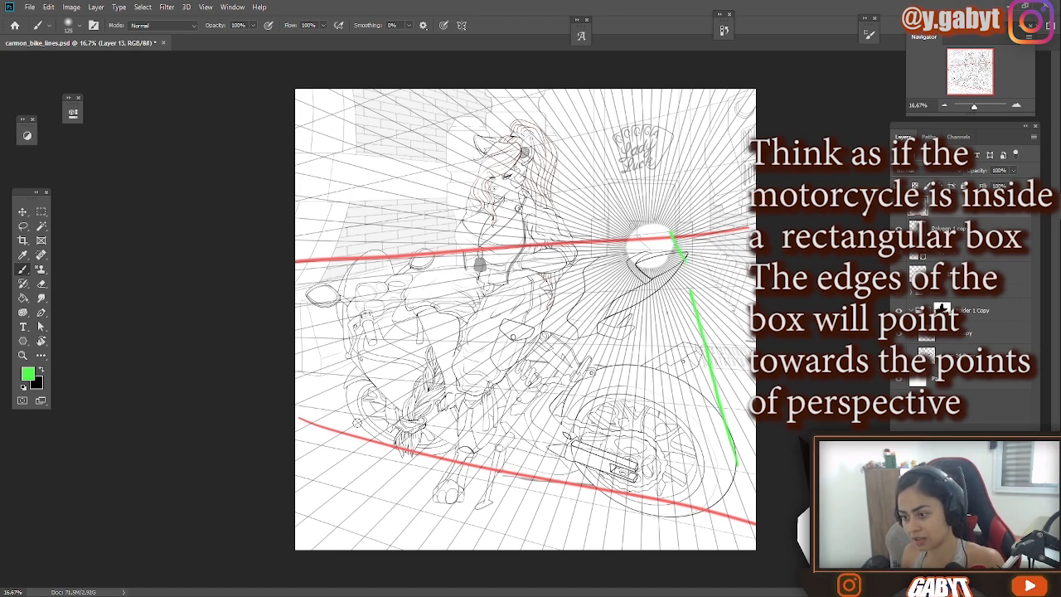
pyautogui.moveTo(341, 424); pyautogui.dragTo(497, 314)
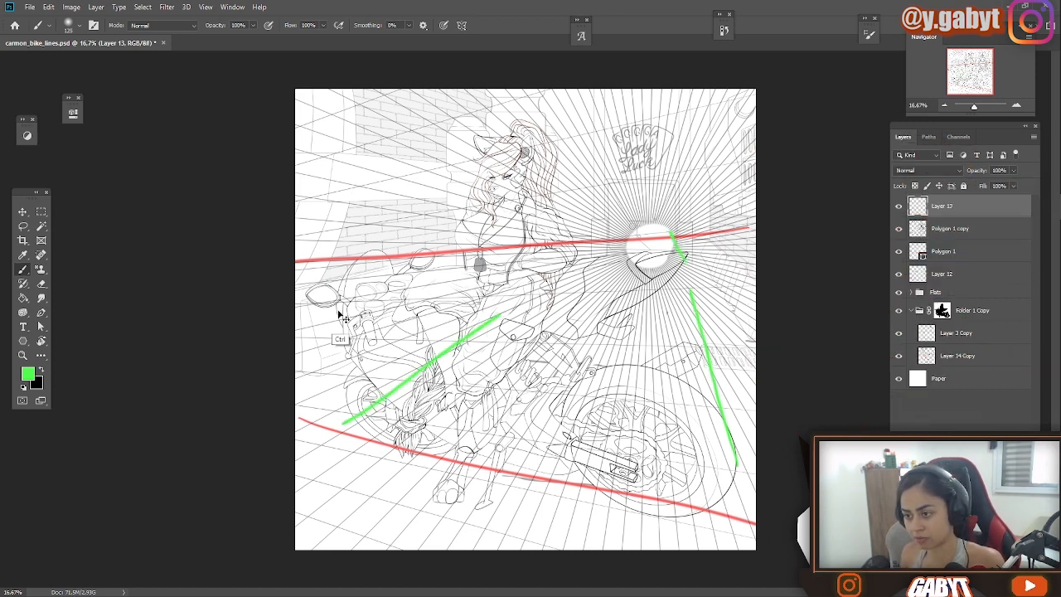
pyautogui.hotkey('ctrl', 'z')
pyautogui.moveTo(313, 291); pyautogui.dragTo(328, 298)
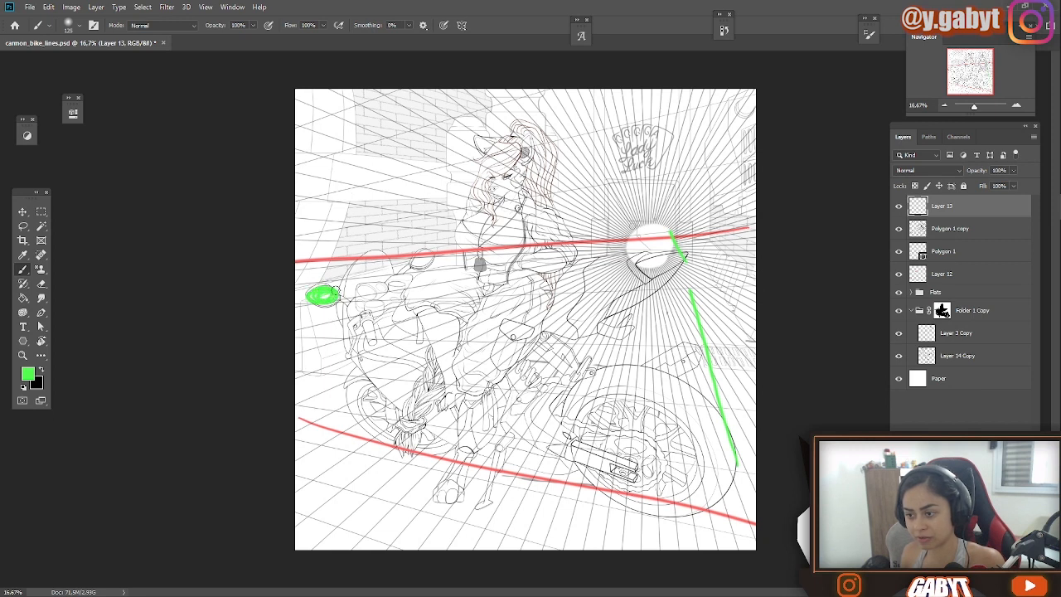
pyautogui.hotkey('ctrl', 'z')
pyautogui.moveTo(414, 265)
pyautogui.mouseDown()
pyautogui.moveTo(427, 258)
pyautogui.moveTo(406, 272)
pyautogui.mouseUp()
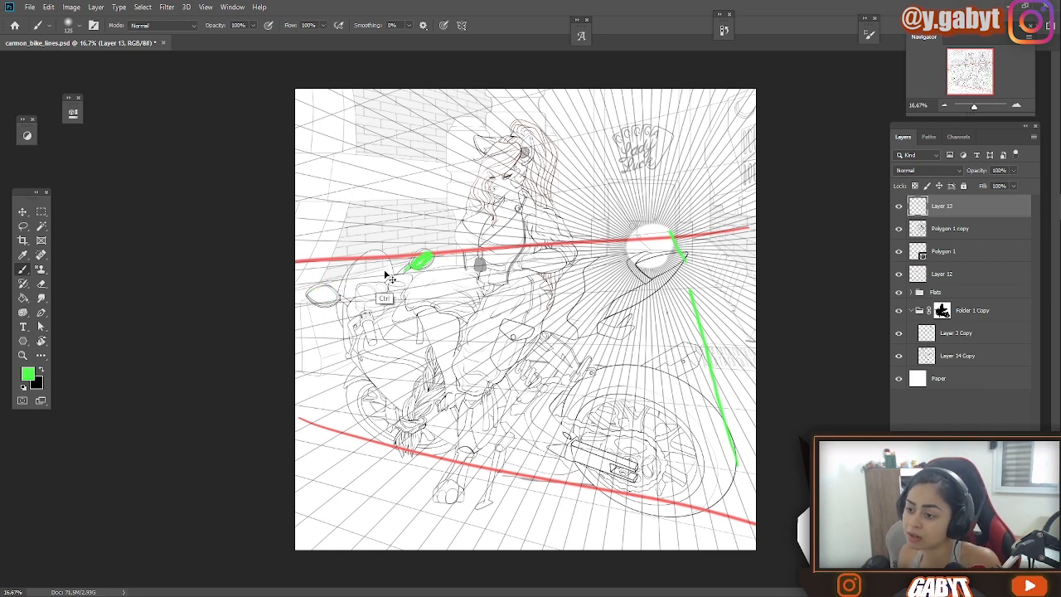
pyautogui.hotkey('ctrl', 'z')
# Draw a green guide line through both mirrors towards the motorcycle's tail, redoing the first attempt.
pyautogui.moveTo(302, 300); pyautogui.dragTo(514, 242)
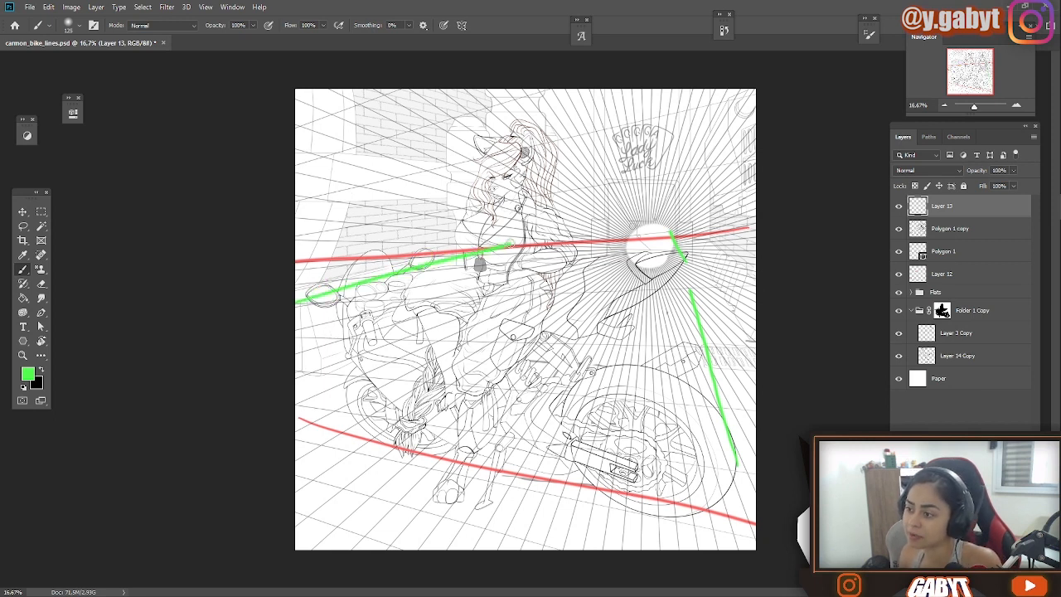
pyautogui.hotkey('ctrl', 'z')
pyautogui.moveTo(305, 299); pyautogui.dragTo(654, 228)
# Try green outlines around the rear wheel and over the seated character, undoing each one.
pyautogui.moveTo(733, 448)
pyautogui.mouseDown()
pyautogui.moveTo(673, 253)
pyautogui.moveTo(648, 223)
pyautogui.moveTo(617, 272)
pyautogui.moveTo(676, 292)
pyautogui.moveTo(622, 322)
pyautogui.mouseUp()
pyautogui.hotkey('ctrl', 'z')
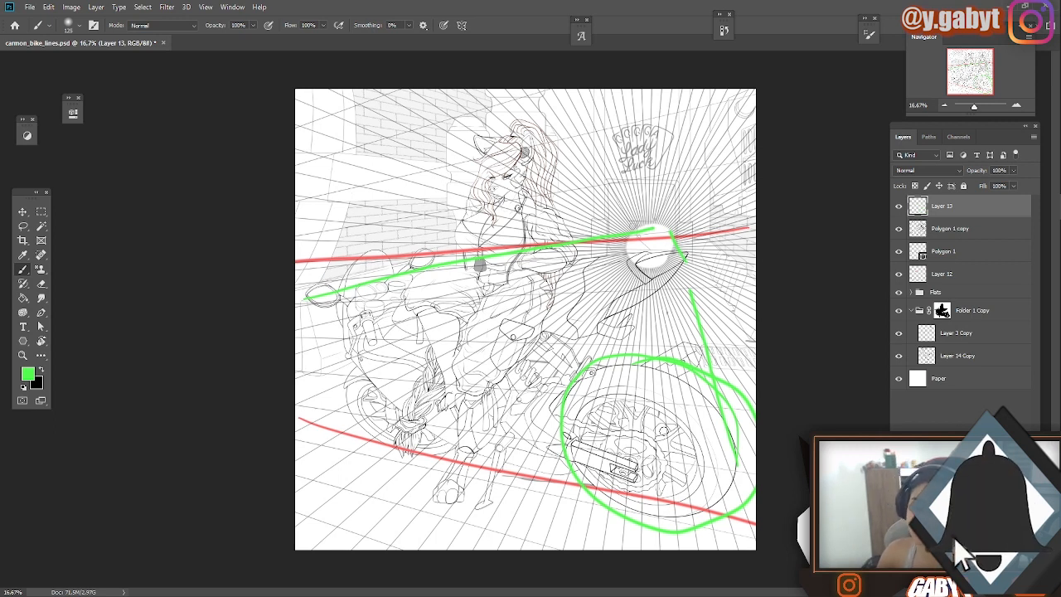
pyautogui.hotkey('ctrl', 'z')
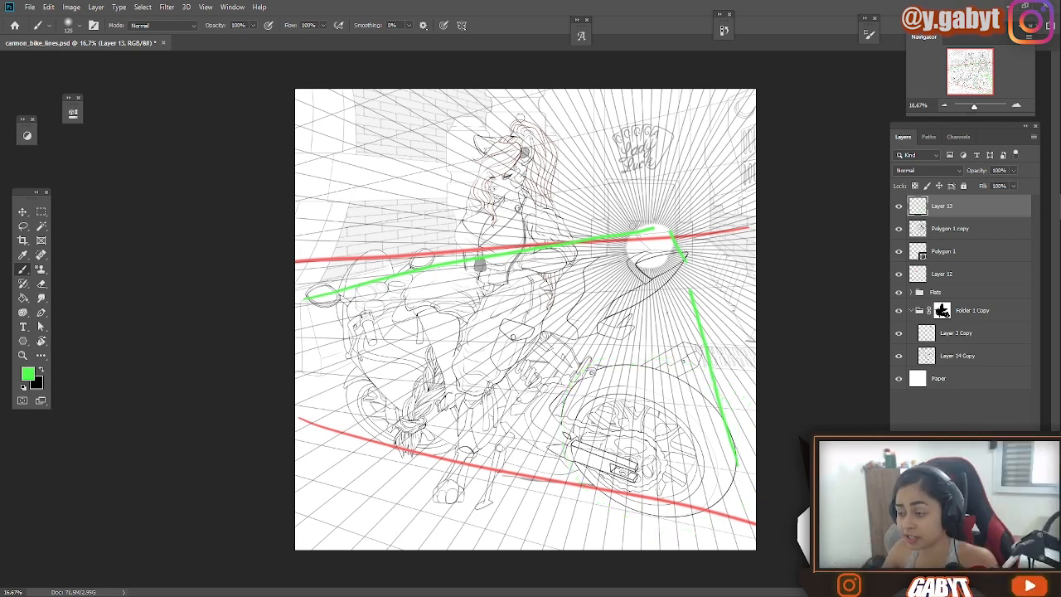
pyautogui.moveTo(518, 124)
pyautogui.mouseDown()
pyautogui.moveTo(573, 213)
pyautogui.moveTo(526, 448)
pyautogui.moveTo(406, 537)
pyautogui.moveTo(400, 305)
pyautogui.mouseUp()
pyautogui.hotkey('ctrl', 'z')
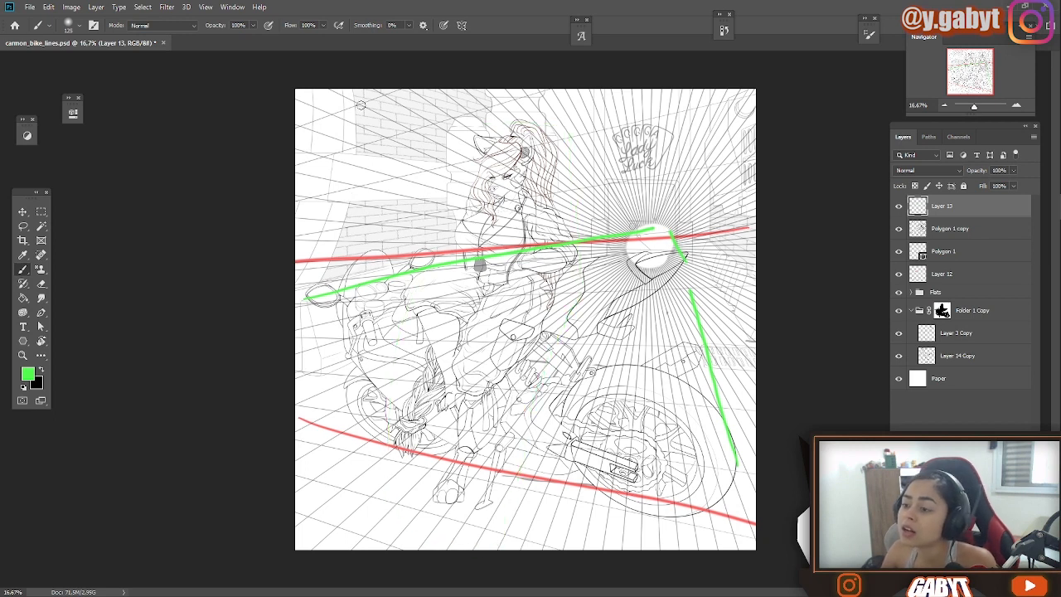
# Write "3/4" in green over the upper brick wall and sketch a box with converging edges below it.
pyautogui.moveTo(356, 102); pyautogui.dragTo(406, 148)
pyautogui.moveTo(397, 108); pyautogui.dragTo(418, 128)
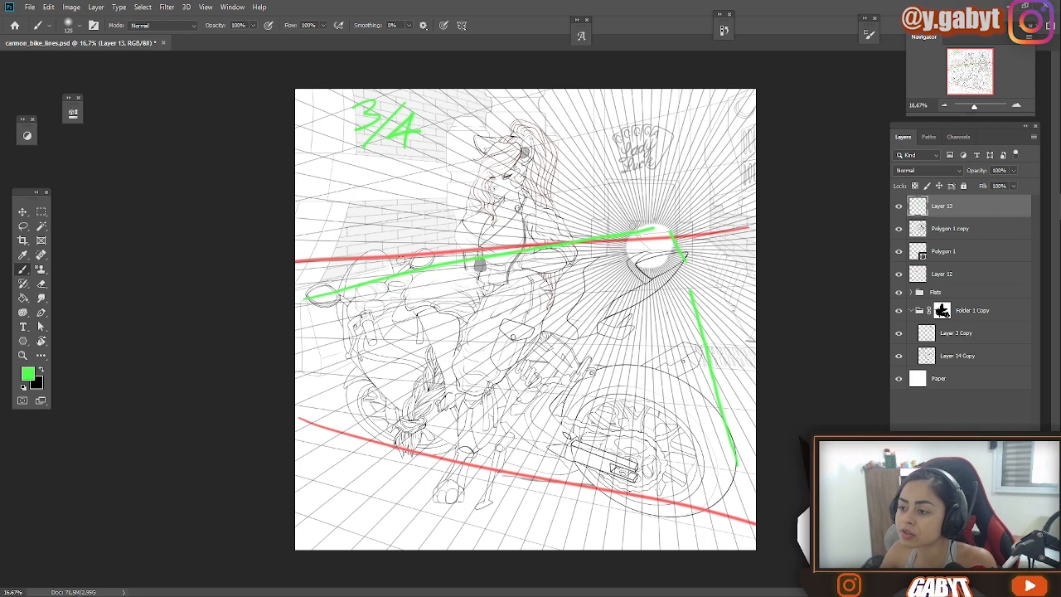
pyautogui.moveTo(338, 174); pyautogui.dragTo(356, 195)
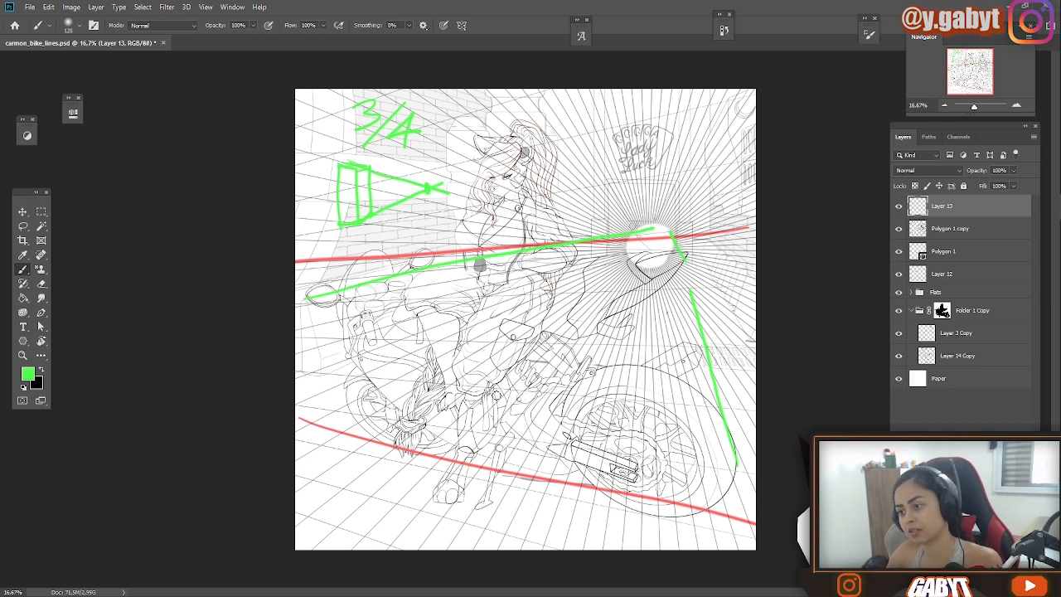
# Lasso the green box sketch and try enlarging it to about 411% over the motorcycle with Free Transform.
pyautogui.press('l')
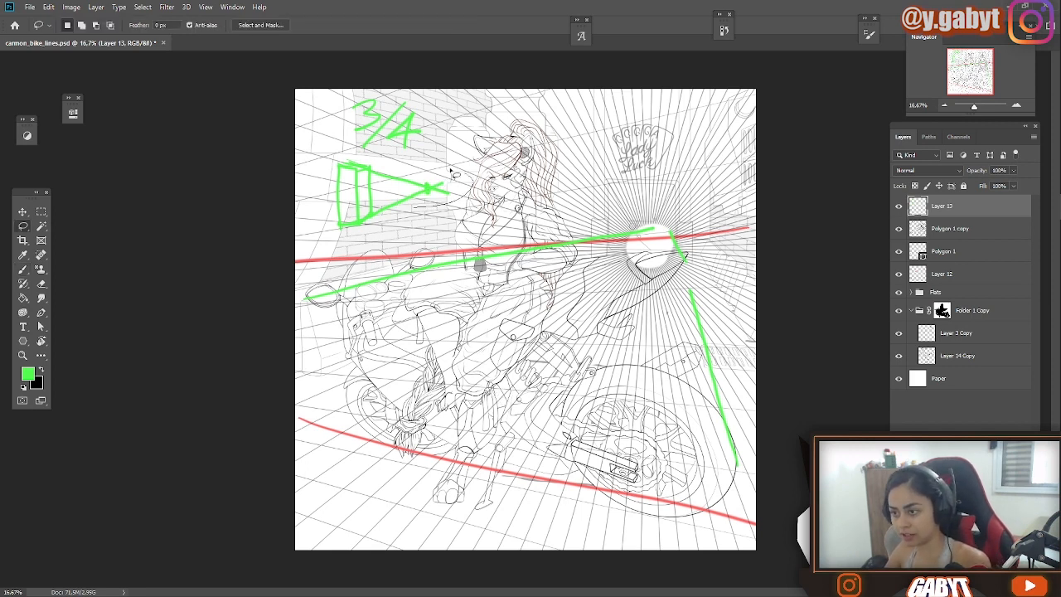
pyautogui.hotkey('ctrl', 't')
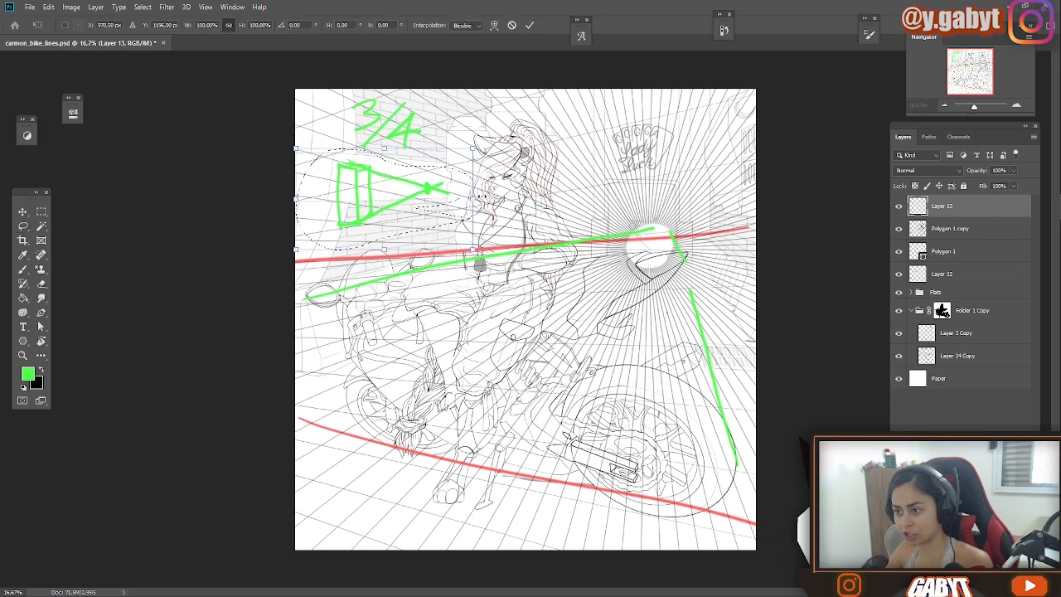
pyautogui.moveTo(469, 200)
pyautogui.mouseDown()
pyautogui.moveTo(878, 199)
pyautogui.moveTo(890, 180)
pyautogui.moveTo(758, 241)
pyautogui.moveTo(734, 290)
pyautogui.moveTo(750, 290)
pyautogui.moveTo(754, 258)
pyautogui.mouseUp()
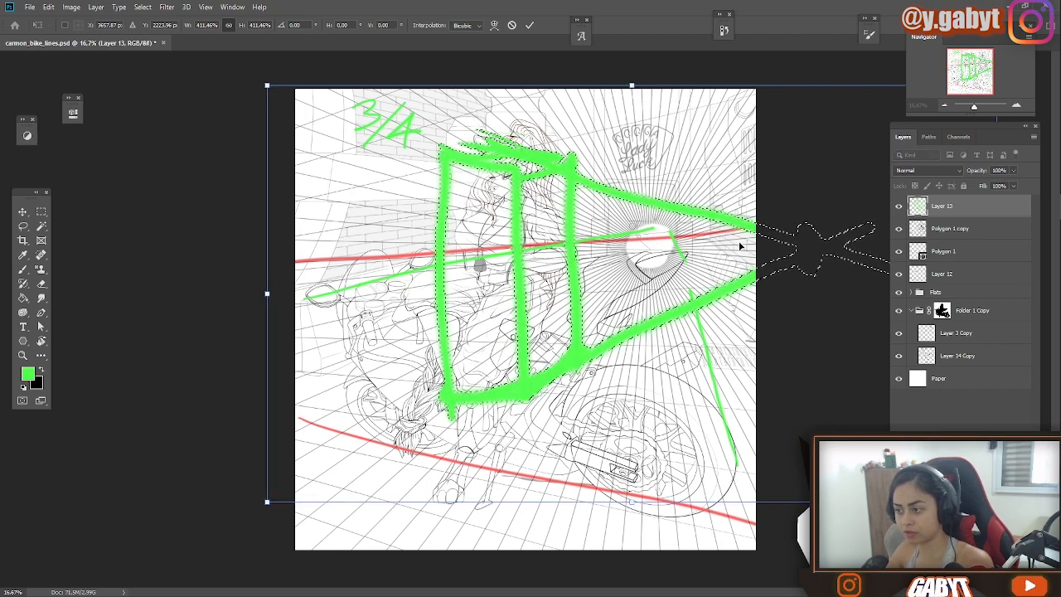
pyautogui.moveTo(739, 244); pyautogui.dragTo(614, 253)
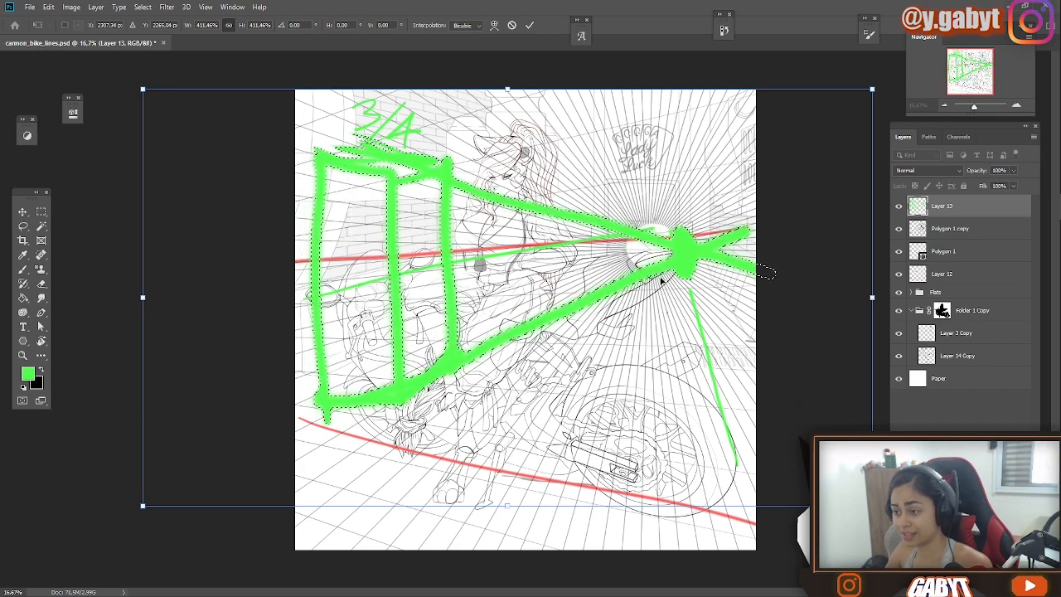
pyautogui.press('Escape')
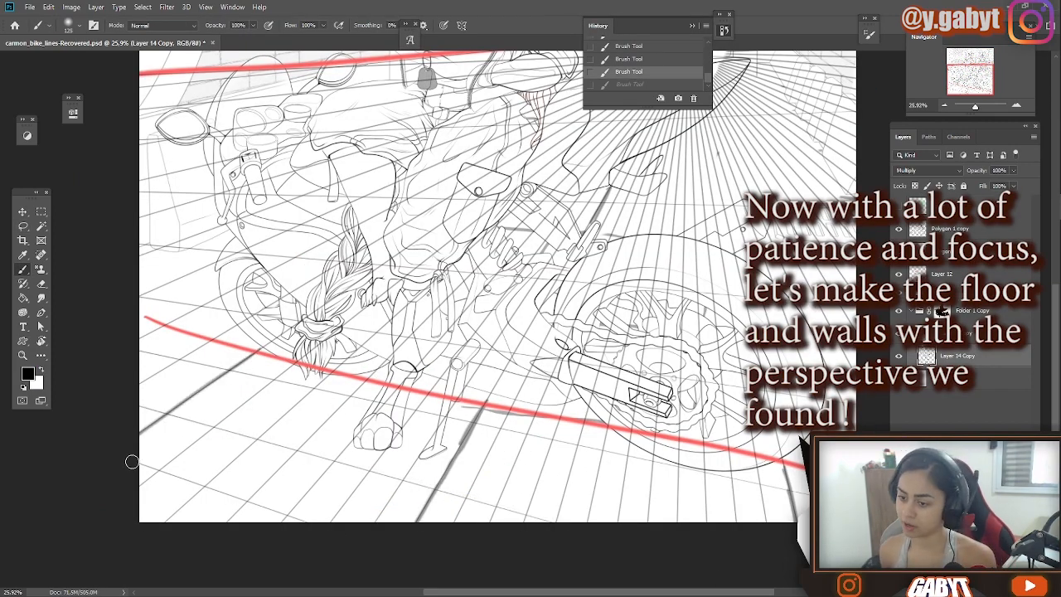
# Paint dark floor tile lines on Layer 14 Copy around and behind the motorcycle, following the starburst rays.
pyautogui.moveTo(418, 409); pyautogui.dragTo(340, 415)
pyautogui.moveTo(640, 158); pyautogui.dragTo(558, 205)
pyautogui.moveTo(599, 296); pyautogui.dragTo(608, 326)
pyautogui.moveTo(577, 286); pyautogui.dragTo(412, 284)
pyautogui.moveTo(412, 285); pyautogui.dragTo(459, 265)
pyautogui.moveTo(607, 215)
pyautogui.mouseDown()
pyautogui.moveTo(528, 267)
pyautogui.moveTo(522, 233)
pyautogui.mouseUp()
pyautogui.moveTo(482, 273); pyautogui.dragTo(636, 272)
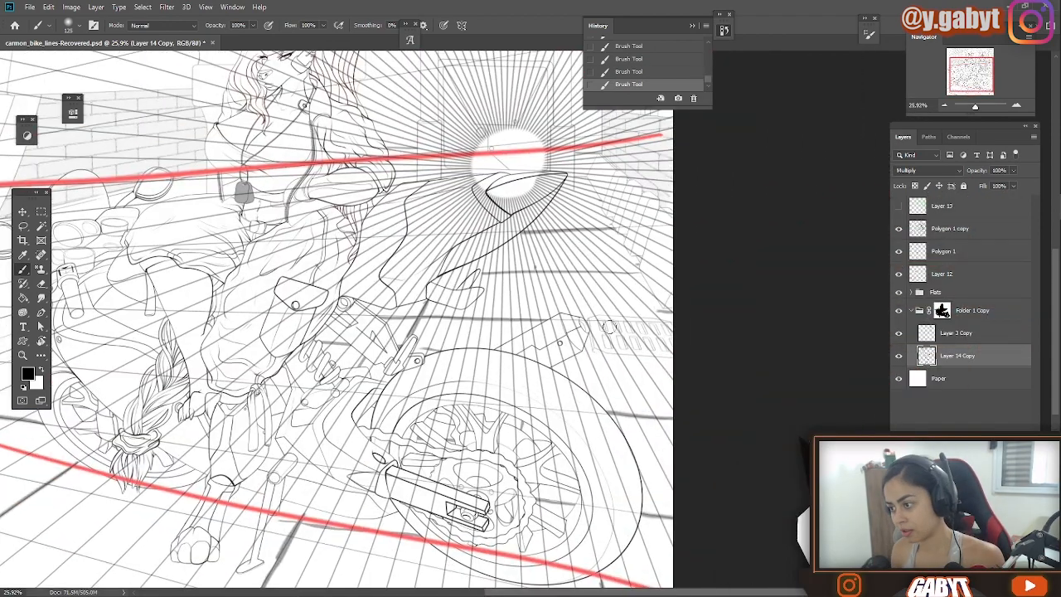
pyautogui.scroll(-5, 562, 192)
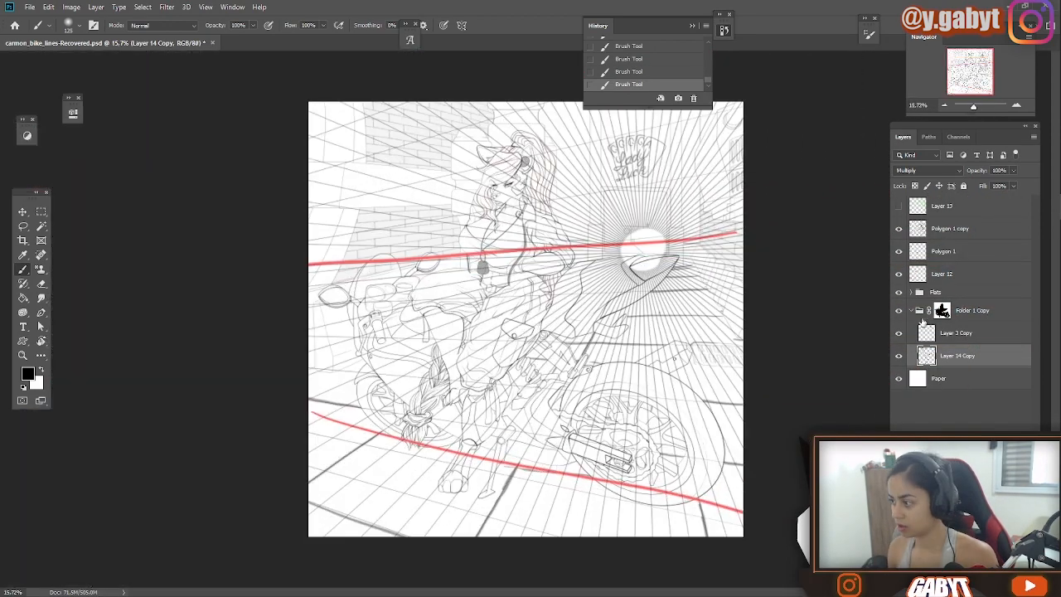
# Hide the red guide layer and add floor lines behind the motorcycle, undoing the last stroke.
pyautogui.moveTo(899, 229)
pyautogui.mouseDown()
pyautogui.moveTo(898, 275)
pyautogui.moveTo(898, 229)
pyautogui.mouseUp()
pyautogui.moveTo(684, 276); pyautogui.dragTo(705, 315)
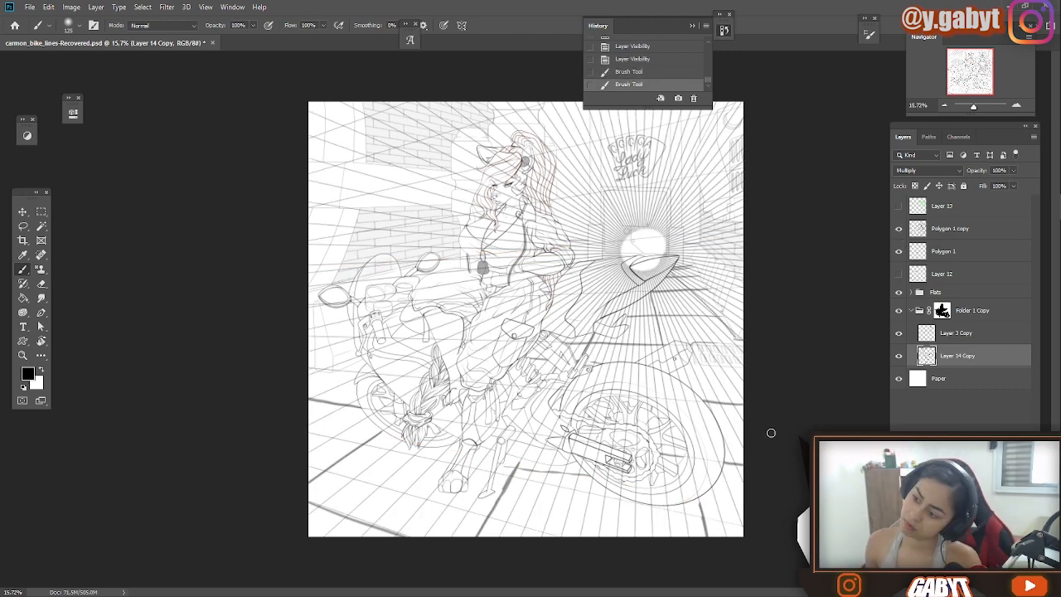
pyautogui.hotkey('ctrl', 'z')
pyautogui.hotkey('ctrl', 'shift', 'z')
pyautogui.hotkey('ctrl', 'z')
# Lower the opacity of the Polygon 1 copy starburst layer.
pyautogui.moveTo(1012, 104); pyautogui.dragTo(978, 101)
pyautogui.moveTo(970, 77); pyautogui.dragTo(968, 87)
pyautogui.moveTo(978, 105); pyautogui.dragTo(975, 105)
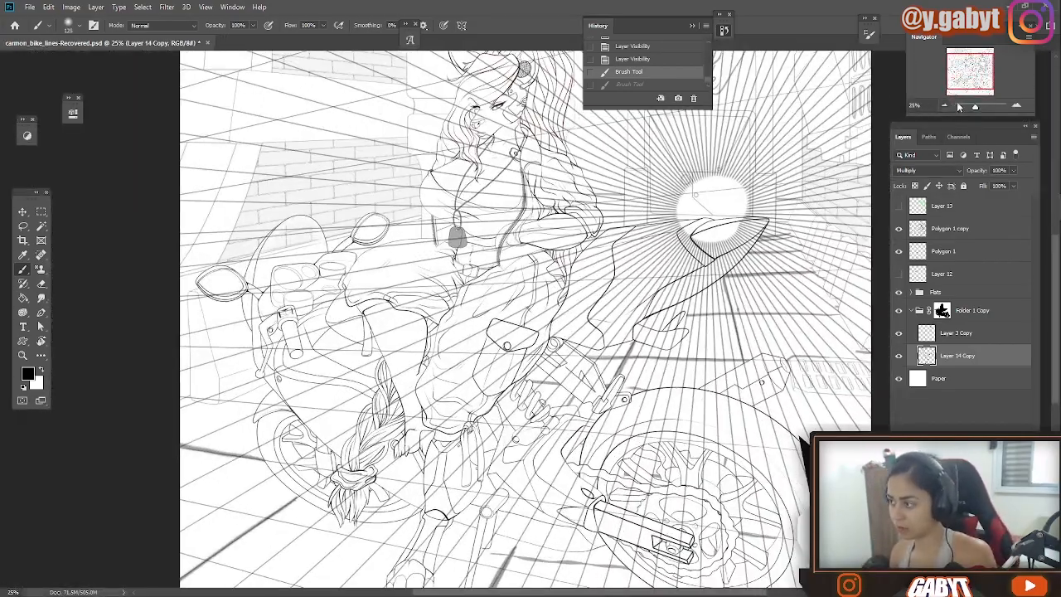
pyautogui.click(944, 106)
pyautogui.click(954, 229)
pyautogui.moveTo(980, 171); pyautogui.dragTo(950, 175)
# Toggle the starburst layers and Layer 14 Copy to compare the background lines with and without the perspective grid.
pyautogui.click(899, 229)
pyautogui.click(899, 229)
pyautogui.moveTo(898, 229); pyautogui.dragTo(898, 251)
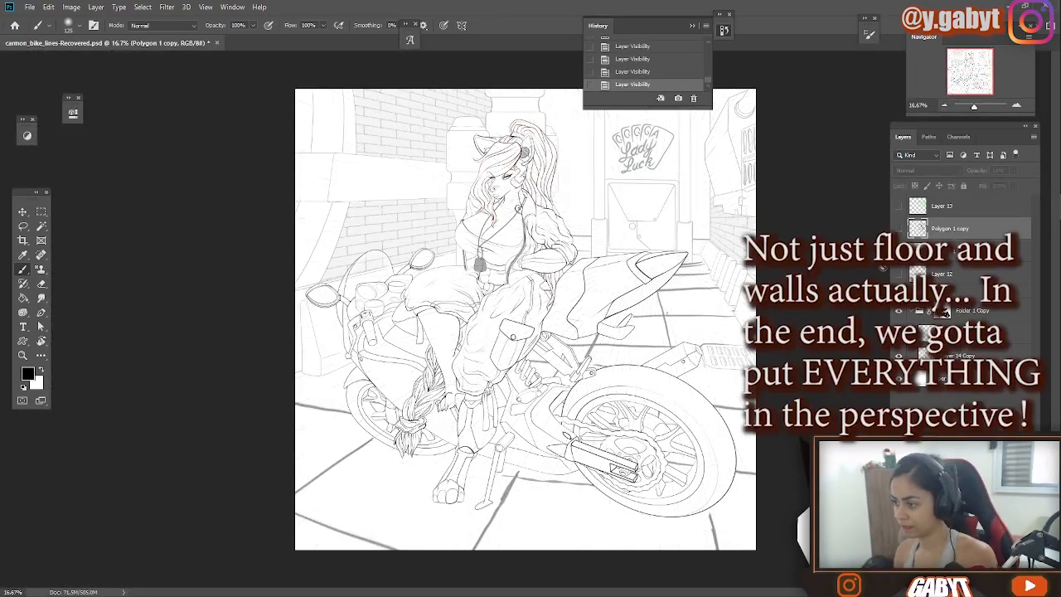
pyautogui.click(899, 251)
pyautogui.click(899, 251)
pyautogui.click(899, 229)
pyautogui.click(898, 356)
pyautogui.click(898, 356)
# Erase background lines on Layer 14 Copy, and lasso and skew the alley's doorway to follow the starburst rays.
pyautogui.click(962, 356)
pyautogui.press('e')
pyautogui.moveTo(719, 274)
pyautogui.mouseDown()
pyautogui.moveTo(721, 312)
pyautogui.moveTo(676, 257)
pyautogui.moveTo(635, 290)
pyautogui.moveTo(521, 263)
pyautogui.moveTo(509, 157)
pyautogui.moveTo(614, 121)
pyautogui.mouseUp()
pyautogui.press('l')
pyautogui.click(898, 251)
pyautogui.press('f')
pyautogui.hotkey('ctrl', 't')
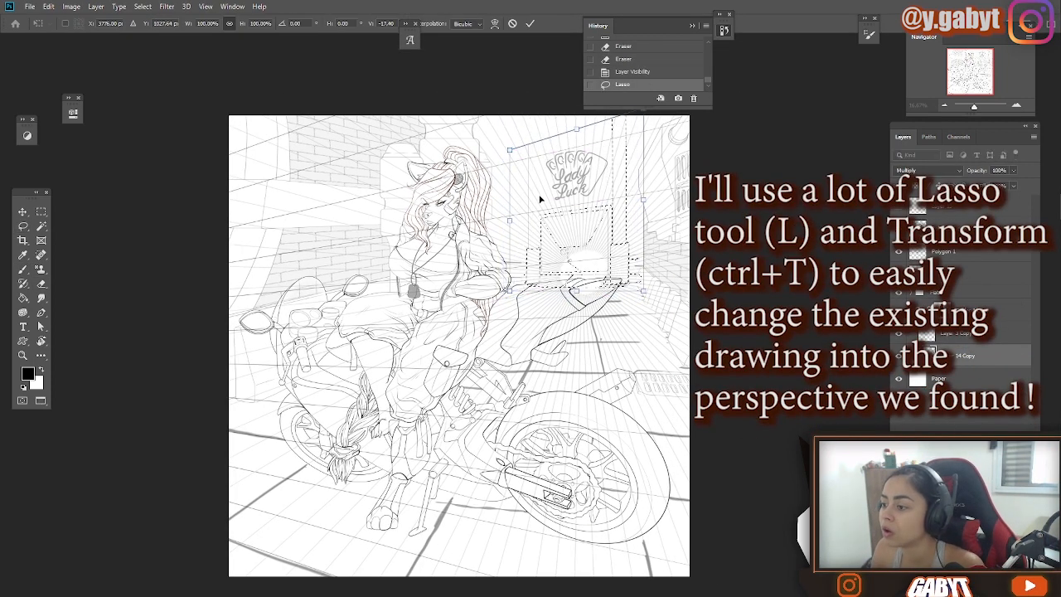
pyautogui.press('Return')
pyautogui.hotkey('ctrl', 'd')
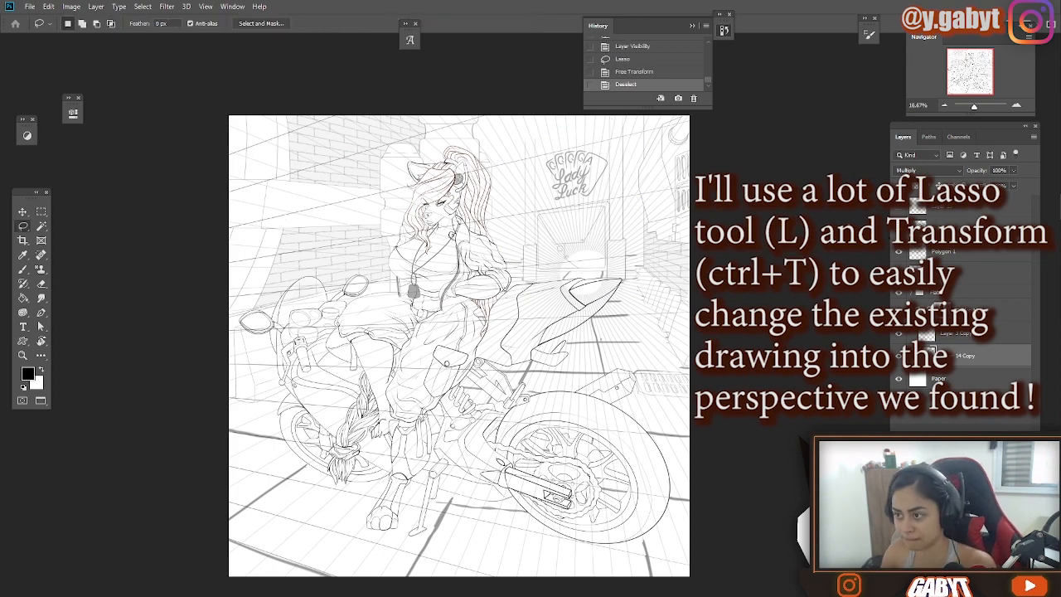
# Lasso the brick wall and columns behind the front of the motorcycle, and stretch and skew them with Free Transform.
pyautogui.moveTo(220, 393)
pyautogui.mouseDown()
pyautogui.moveTo(503, 237)
pyautogui.moveTo(222, 104)
pyautogui.mouseUp()
pyautogui.hotkey('ctrl', 't')
pyautogui.moveTo(229, 115)
pyautogui.mouseDown()
pyautogui.moveTo(233, 61)
pyautogui.moveTo(230, 72)
pyautogui.mouseUp()
pyautogui.moveTo(230, 285); pyautogui.dragTo(274, 296)
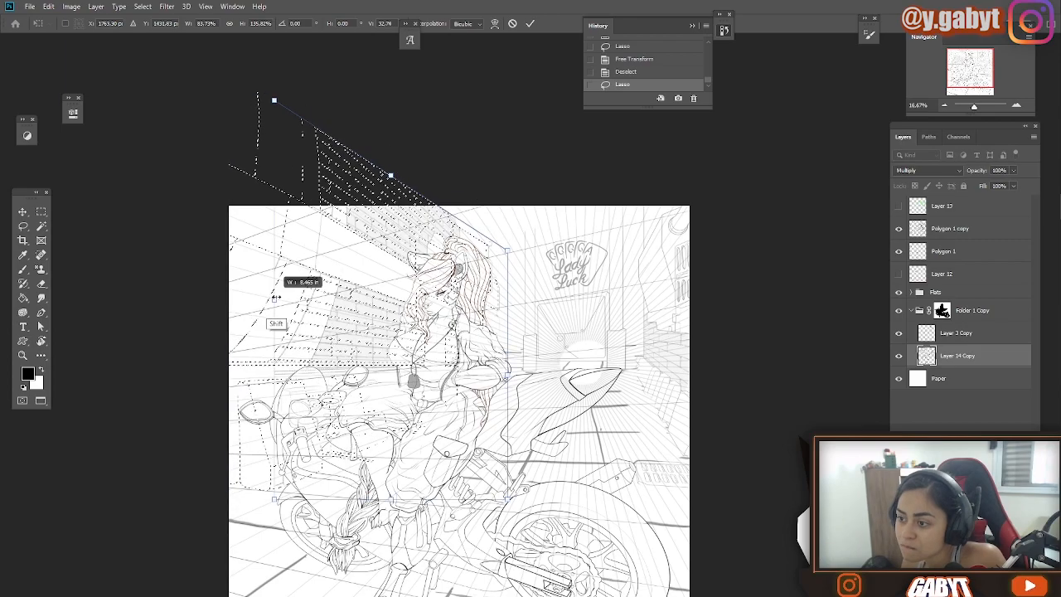
pyautogui.moveTo(378, 296); pyautogui.dragTo(359, 312)
pyautogui.click(978, 100)
pyautogui.click(978, 105)
pyautogui.moveTo(373, 273); pyautogui.dragTo(398, 358)
# Refine the brick wall's transform to about 82% width, 125% height and 23° vertical skew, aligning it with the rays.
pyautogui.click(973, 105)
pyautogui.moveTo(222, 114); pyautogui.dragTo(221, 144)
pyautogui.moveTo(451, 263); pyautogui.dragTo(427, 269)
pyautogui.hotkey('ctrl', '+')
pyautogui.hotkey('ctrl', '+')
pyautogui.moveTo(310, 226); pyautogui.dragTo(594, 246)
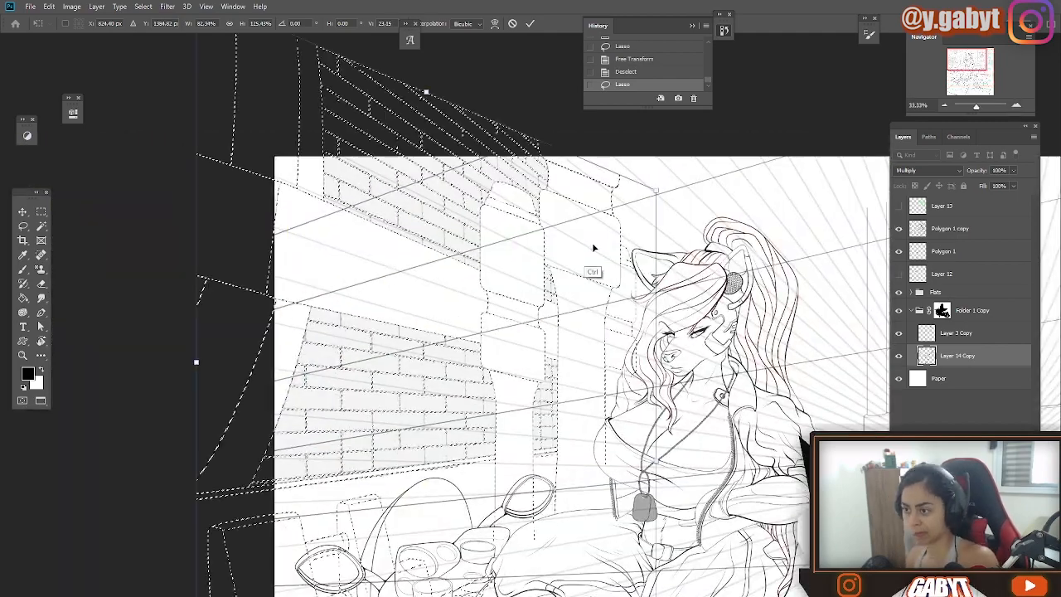
pyautogui.moveTo(657, 191); pyautogui.dragTo(658, 216)
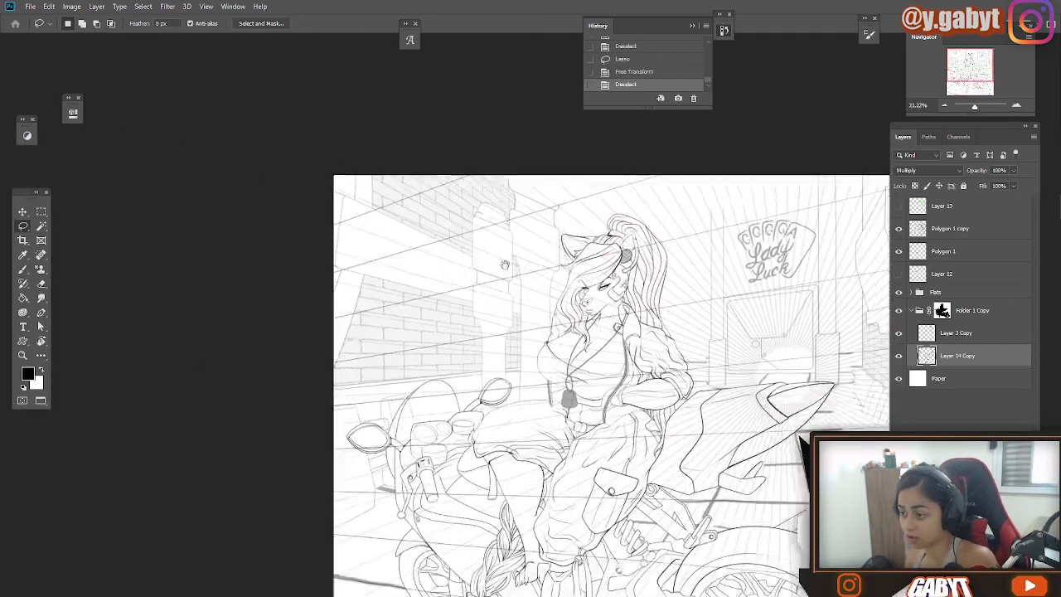
# Redraw the curved bands on the two columns behind the character, undoing strokes that miss the perspective.
pyautogui.hotkey('ctrl', 'z')
pyautogui.press('e')
pyautogui.press('b')
pyautogui.moveTo(425, 265)
pyautogui.mouseDown()
pyautogui.moveTo(465, 264)
pyautogui.moveTo(461, 254)
pyautogui.moveTo(503, 239)
pyautogui.moveTo(516, 188)
pyautogui.mouseUp()
pyautogui.hotkey('ctrl', 'z')
pyautogui.press('e')
pyautogui.press('b')
pyautogui.moveTo(462, 192)
pyautogui.mouseDown()
pyautogui.moveTo(508, 190)
pyautogui.moveTo(513, 174)
pyautogui.mouseUp()
pyautogui.hotkey('ctrl', 'z')
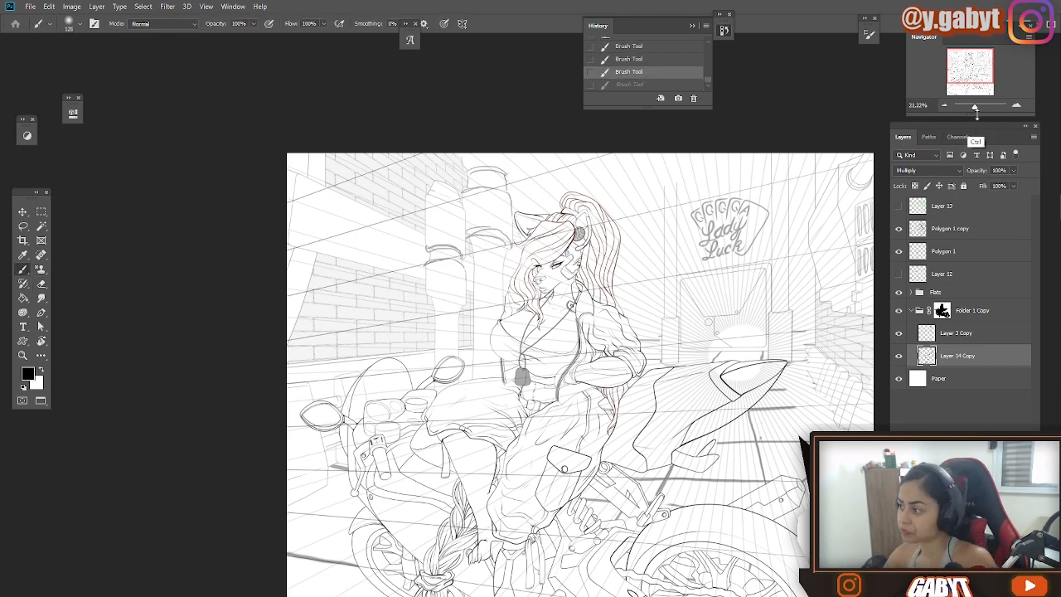
# Erase leftover column lines and redraw the rims of the column nearest the brick wall.
pyautogui.click(975, 106)
pyautogui.press('e')
pyautogui.moveTo(508, 129)
pyautogui.mouseDown()
pyautogui.moveTo(501, 160)
pyautogui.moveTo(511, 206)
pyautogui.mouseUp()
pyautogui.press('b')
pyautogui.press('e')
pyautogui.press('b')
pyautogui.moveTo(404, 176); pyautogui.dragTo(448, 175)
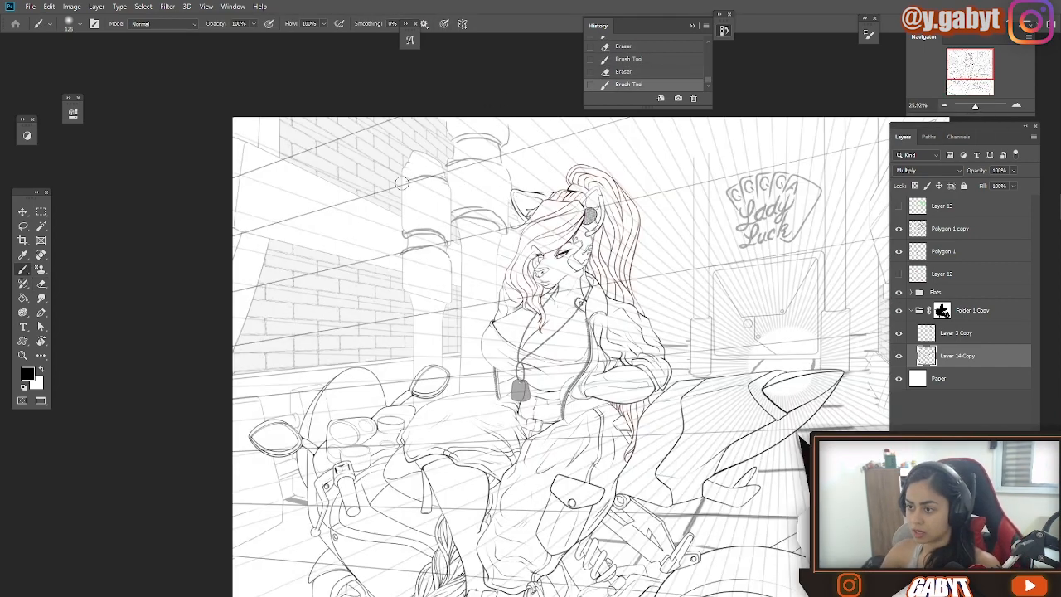
pyautogui.press('e')
pyautogui.press('b')
pyautogui.moveTo(413, 296); pyautogui.dragTo(449, 302)
# Try a brush line beside the motorcycle's tail along the alley wall opposite the columns.
pyautogui.moveTo(974, 106); pyautogui.dragTo(977, 106)
pyautogui.moveTo(729, 388); pyautogui.dragTo(656, 277)
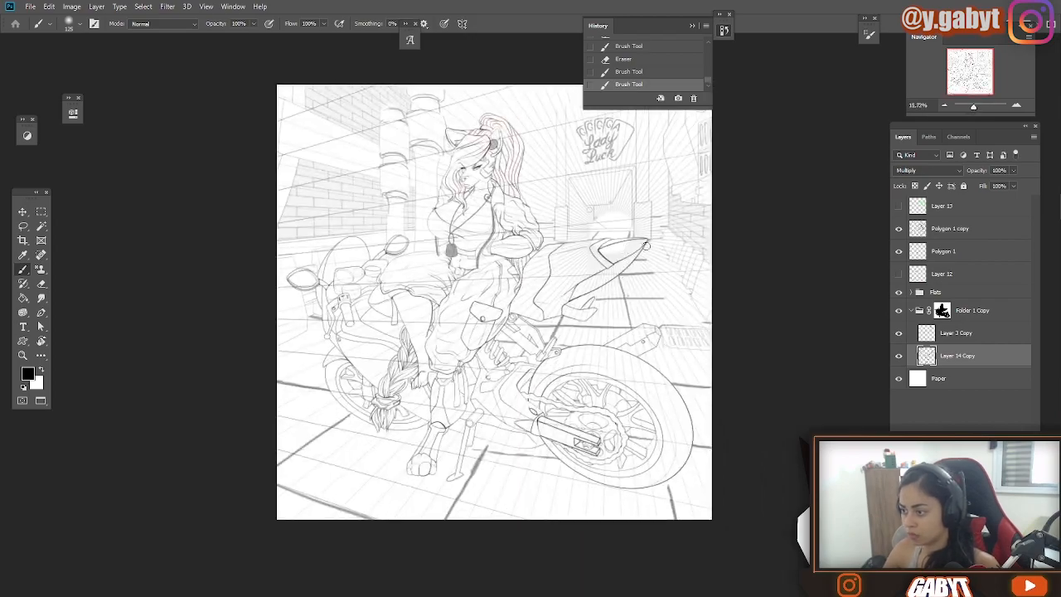
pyautogui.moveTo(710, 346); pyautogui.dragTo(648, 257)
pyautogui.hotkey('ctrl', 'z')
# Lasso the alley wall beyond the motorcycle's tail and skew it about -27° vertically to follow the starburst rays.
pyautogui.press('l')
pyautogui.moveTo(697, 303)
pyautogui.mouseDown()
pyautogui.moveTo(654, 352)
pyautogui.moveTo(613, 133)
pyautogui.mouseUp()
pyautogui.hotkey('ctrl', 't')
pyautogui.click(1017, 106)
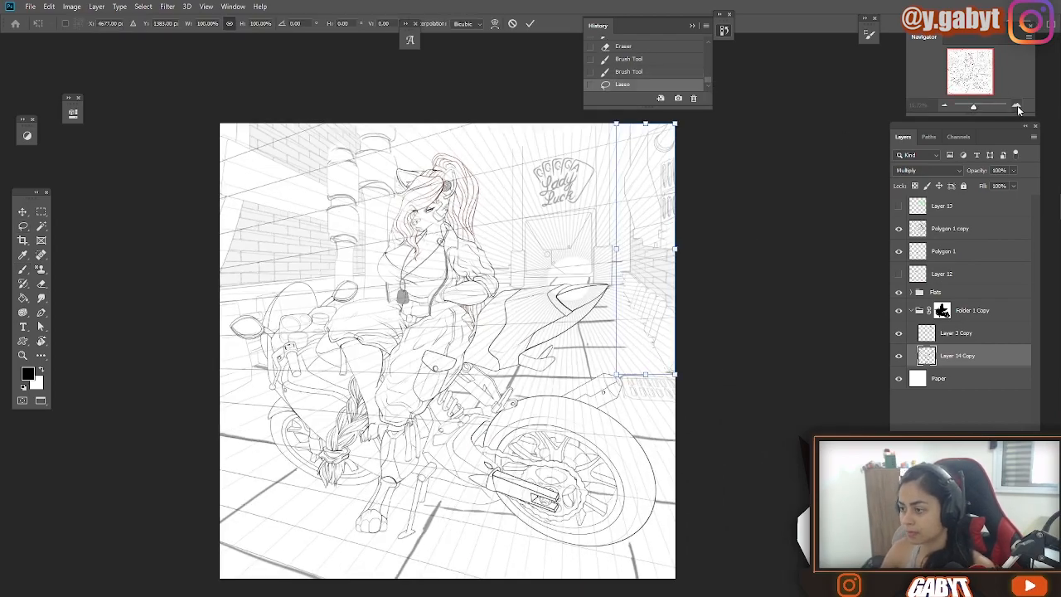
pyautogui.click(1018, 106)
pyautogui.click(1018, 106)
pyautogui.moveTo(975, 67); pyautogui.dragTo(979, 63)
pyautogui.moveTo(483, 300); pyautogui.dragTo(473, 370)
pyautogui.moveTo(560, 350)
pyautogui.mouseDown()
pyautogui.moveTo(543, 330)
pyautogui.moveTo(559, 291)
pyautogui.moveTo(597, 310)
pyautogui.mouseUp()
pyautogui.press('Return')
pyautogui.hotkey('ctrl', 'd')
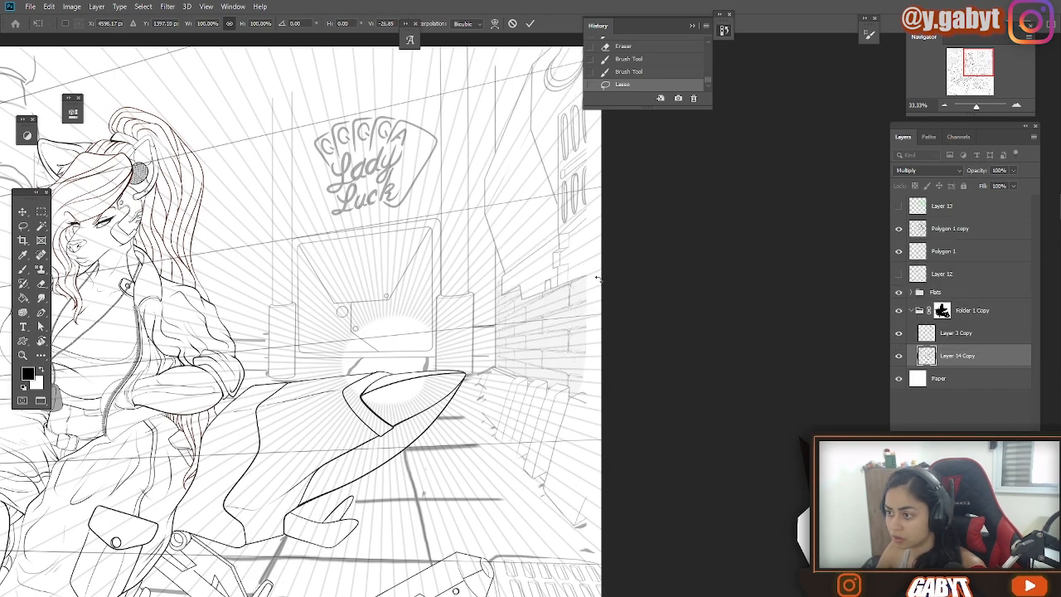
# Adjust the lower part of the wall beyond the tail, apply the transform and deselect.
pyautogui.moveTo(976, 106); pyautogui.dragTo(973, 107)
pyautogui.moveTo(552, 398); pyautogui.dragTo(587, 411)
pyautogui.press('Return')
pyautogui.hotkey('ctrl', 'd')
# Adjust the Folder 1 Copy group's opacity and toggle the starbursts and group to inspect the corrected line art.
pyautogui.click(972, 310)
pyautogui.moveTo(977, 170); pyautogui.dragTo(1028, 187)
pyautogui.click(1017, 107)
pyautogui.click(899, 251)
pyautogui.click(899, 229)
pyautogui.click(899, 310)
pyautogui.click(899, 311)
# Erase unwanted background lines around the lower part of the motorcycle.
pyautogui.press('e')
pyautogui.moveTo(522, 495)
pyautogui.mouseDown()
pyautogui.moveTo(467, 485)
pyautogui.moveTo(476, 491)
pyautogui.mouseUp()
pyautogui.press('b')
pyautogui.moveTo(974, 106); pyautogui.dragTo(974, 106)
pyautogui.scroll(1, 1035, 197)
# Reduce the opacity of Polygon 1 copy and lock that layer with both starbursts visible.
pyautogui.click(1018, 106)
pyautogui.moveTo(976, 170); pyautogui.dragTo(941, 171)
pyautogui.click(950, 252)
pyautogui.click(898, 251)
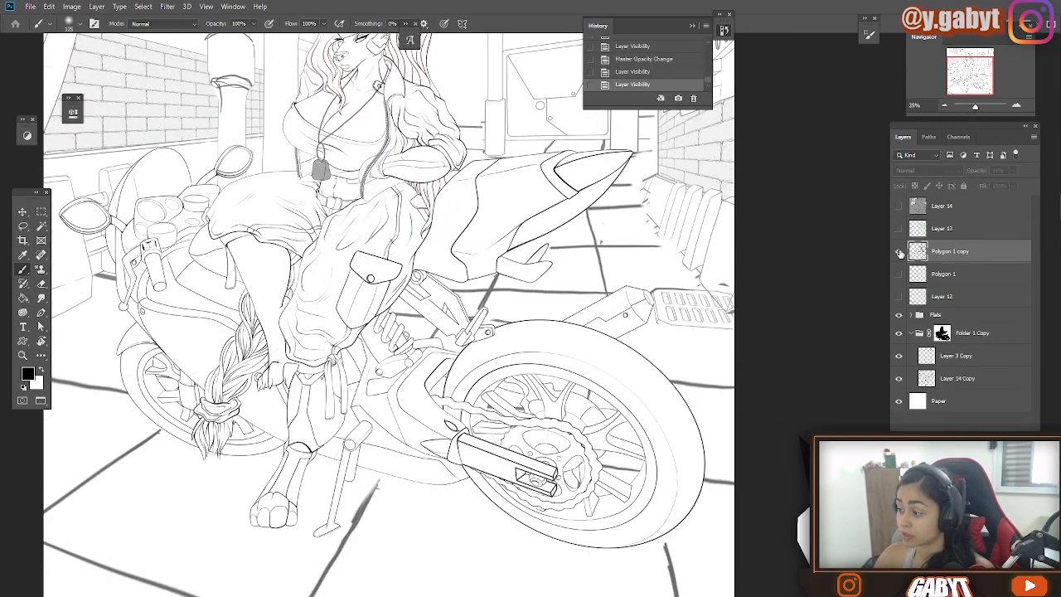
pyautogui.click(899, 273)
pyautogui.click(964, 186)
# Erase on the Folder 1 Copy group's mask around the motorcycle's tail and rear with a large eraser.
pyautogui.click(943, 333)
pyautogui.rightClick(583, 219)
pyautogui.moveTo(552, 289)
pyautogui.mouseDown()
pyautogui.moveTo(572, 285)
pyautogui.moveTo(484, 311)
pyautogui.mouseUp()
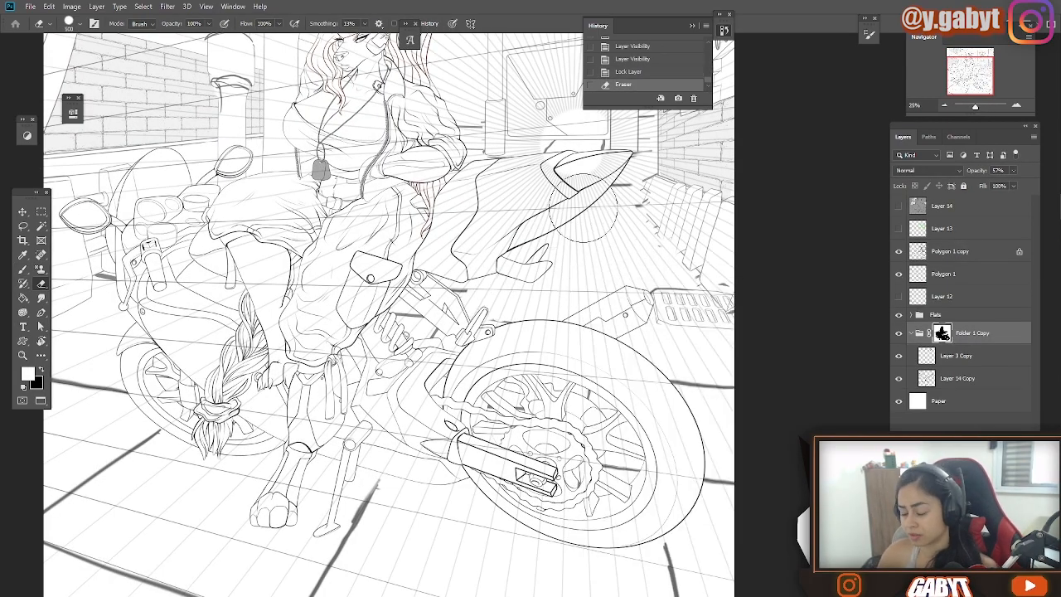
# Try brush strokes on the Folder 1 Copy group's mask near the top of the rear wheel.
pyautogui.press('b')
pyautogui.moveTo(976, 106); pyautogui.dragTo(975, 106)
pyautogui.moveTo(564, 359); pyautogui.dragTo(593, 356)
pyautogui.hotkey('ctrl', 'z')
pyautogui.hotkey('ctrl', 'z')
pyautogui.hotkey('ctrl', 'z')
pyautogui.hotkey('ctrl', 'z')
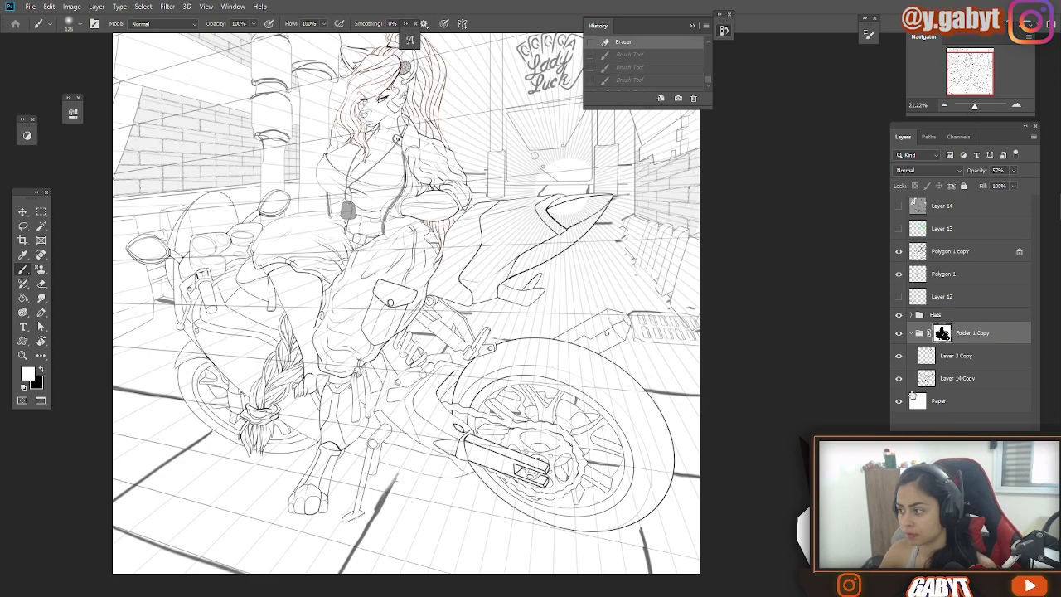
# Try brush strokes on Layer 14 Copy around the motorcycle's tail and rear wheel.
pyautogui.click(957, 356)
pyautogui.click(898, 379)
pyautogui.click(899, 378)
pyautogui.moveTo(515, 292); pyautogui.dragTo(490, 364)
pyautogui.click(957, 379)
pyautogui.scroll(-2, 580, 417)
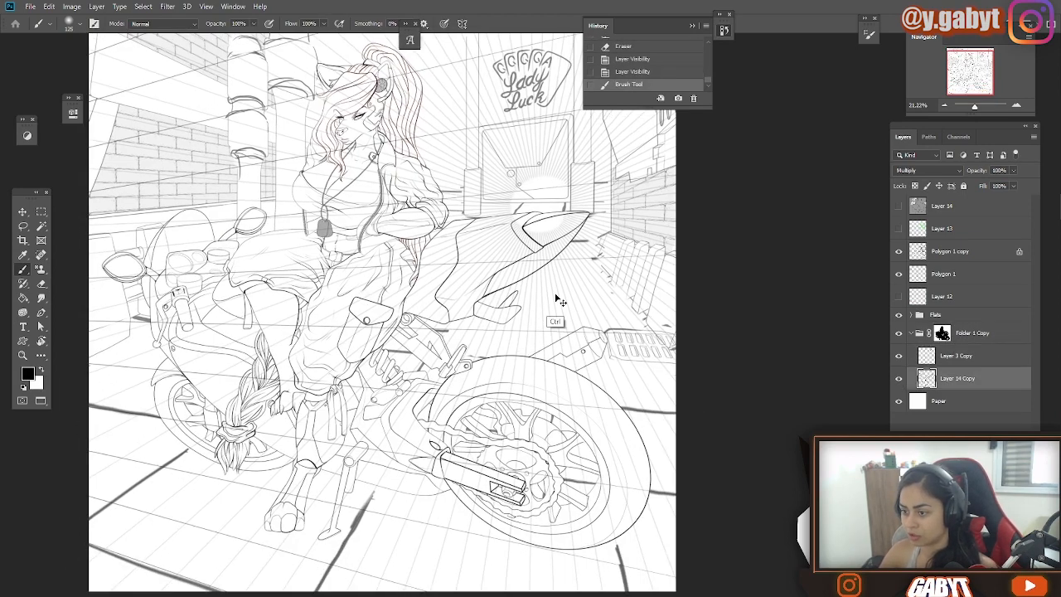
pyautogui.hotkey('ctrl', 'z')
pyautogui.moveTo(587, 441); pyautogui.dragTo(607, 408)
pyautogui.hotkey('ctrl', 'z')
# Paint on the Folder 1 Copy group's mask to refine the background between the motorcycle's tail and rear wheel.
pyautogui.click(943, 333)
pyautogui.press('x')
pyautogui.moveTo(660, 318); pyautogui.dragTo(592, 302)
pyautogui.click(958, 379)
pyautogui.moveTo(607, 405); pyautogui.dragTo(591, 408)
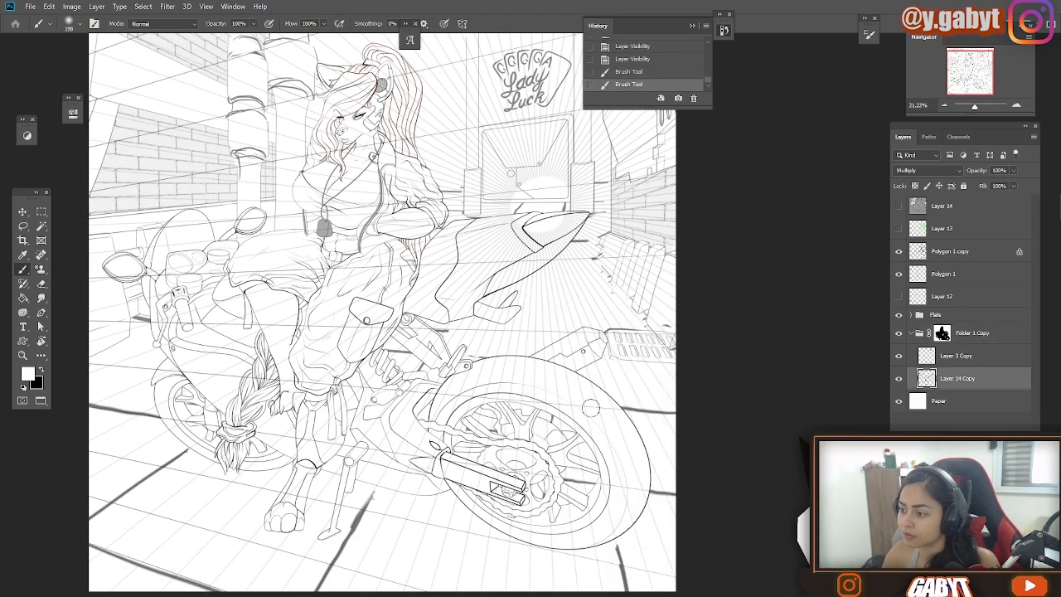
pyautogui.hotkey('ctrl', 'z')
pyautogui.press('x')
pyautogui.click(589, 317)
pyautogui.hotkey('ctrl', 'z')
pyautogui.click(942, 334)
pyautogui.moveTo(549, 328)
pyautogui.mouseDown()
pyautogui.moveTo(568, 270)
pyautogui.moveTo(461, 329)
pyautogui.moveTo(461, 361)
pyautogui.mouseUp()
# Check which lines belong to Layer 3 Copy and Layer 14 Copy by switching each one off and on.
pyautogui.moveTo(975, 107); pyautogui.dragTo(974, 107)
pyautogui.click(899, 355)
pyautogui.click(899, 355)
pyautogui.click(899, 378)
pyautogui.click(899, 378)
# Brush horizontal floor lines on Layer 14 Copy behind the motorcycle's tail, following the starburst grids.
pyautogui.click(929, 378)
pyautogui.moveTo(562, 352); pyautogui.dragTo(636, 360)
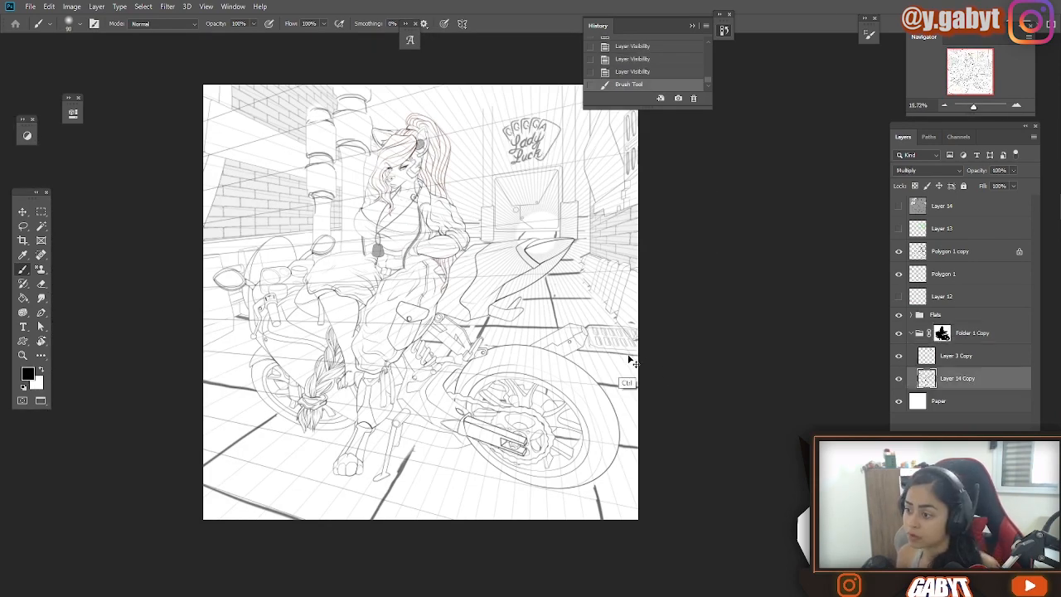
pyautogui.hotkey('ctrl', 'z')
pyautogui.press(']')
pyautogui.press(']')
pyautogui.press(']')
pyautogui.moveTo(529, 313); pyautogui.dragTo(585, 313)
pyautogui.moveTo(534, 286)
pyautogui.mouseDown()
pyautogui.moveTo(583, 285)
pyautogui.moveTo(581, 267)
pyautogui.mouseUp()
pyautogui.moveTo(557, 260); pyautogui.dragTo(578, 260)
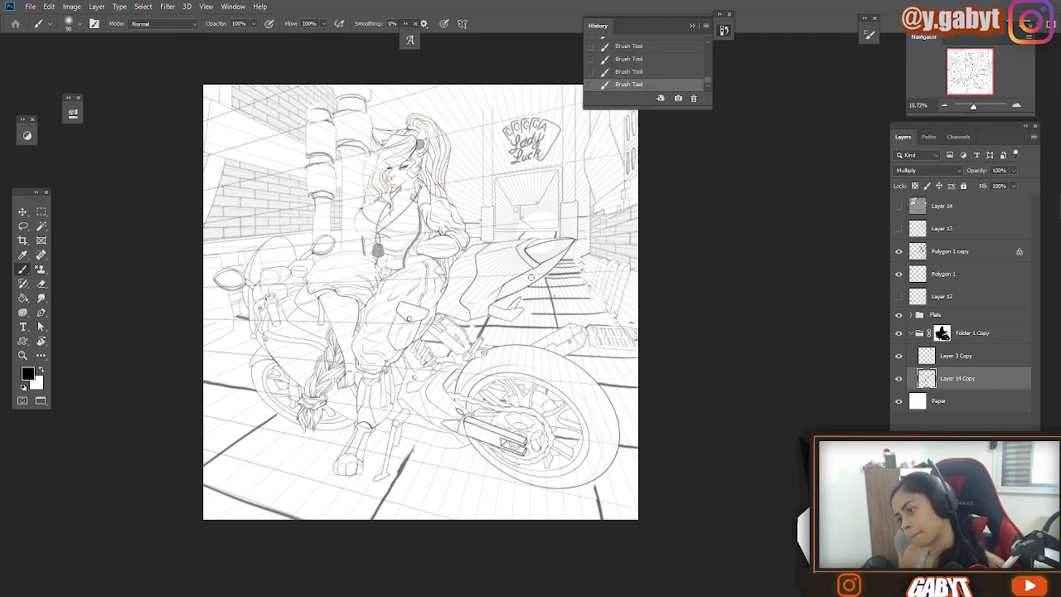
pyautogui.hotkey('ctrl', 'z')
pyautogui.moveTo(975, 109); pyautogui.dragTo(971, 106)
pyautogui.hotkey('ctrl', 'shift', 'z')
pyautogui.hotkey('ctrl', 'z')
pyautogui.hotkey('ctrl', 'shift', 'z')
# Hide Polygon 1 copy and Polygon 1, and compare the line art with the original on Layer 14.
pyautogui.tripleClick(944, 106)
pyautogui.click(899, 251)
pyautogui.click(898, 273)
pyautogui.click(898, 206)
pyautogui.click(898, 207)
pyautogui.click(899, 206)
pyautogui.click(898, 206)
# Lasso part of Layer 14 Copy's line art, free-transform it and deselect.
pyautogui.click(1017, 106)
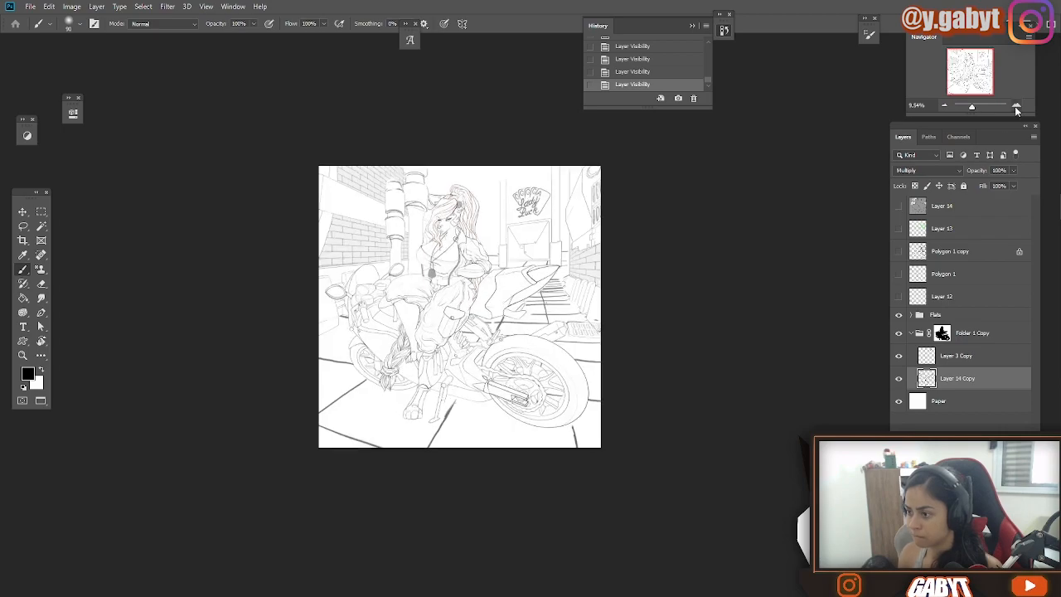
pyautogui.doubleClick(1017, 106)
pyautogui.press('l')
pyautogui.moveTo(392, 345); pyautogui.dragTo(499, 305)
pyautogui.hotkey('ctrl', 't')
pyautogui.press('Return')
pyautogui.hotkey('ctrl', 'd')
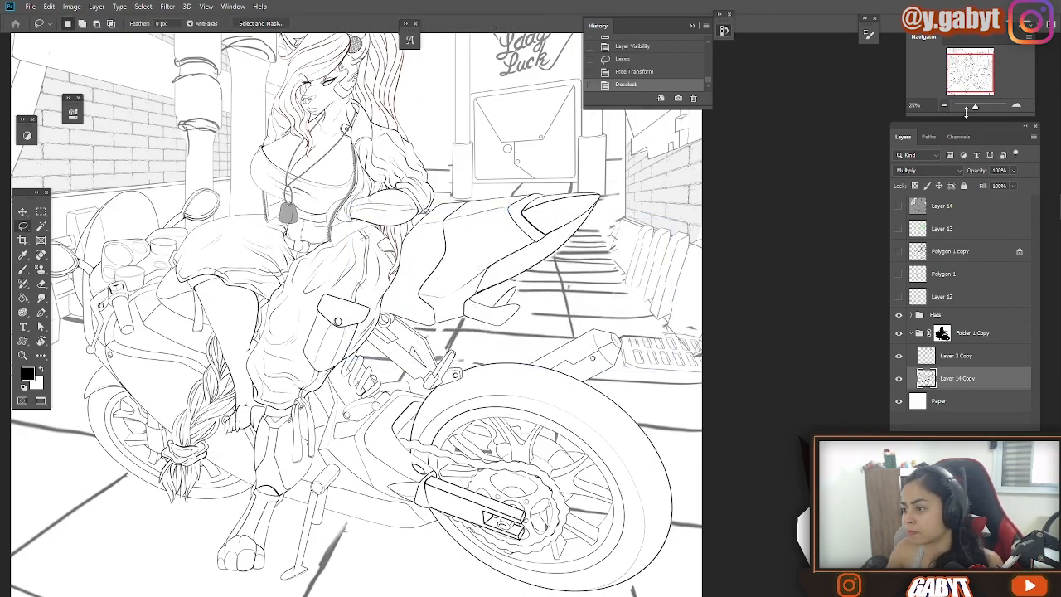
# Inspect the drawing with Layer 3 Copy and Layer 12 switched on and off.
pyautogui.moveTo(975, 107); pyautogui.dragTo(973, 107)
pyautogui.click(898, 357)
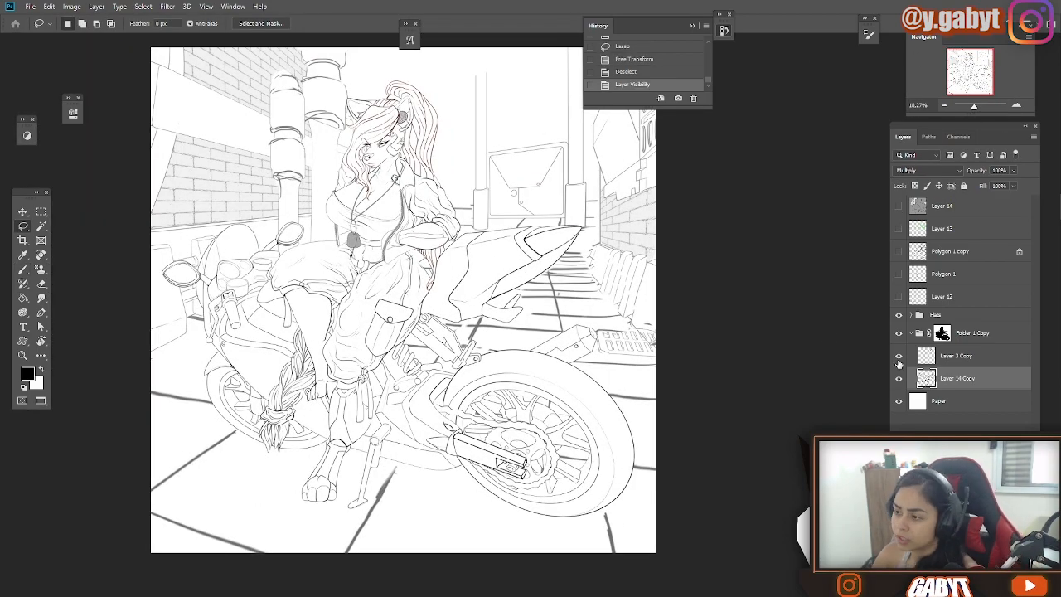
pyautogui.click(898, 357)
pyautogui.click(899, 297)
pyautogui.click(899, 297)
pyautogui.click(899, 298)
pyautogui.click(900, 298)
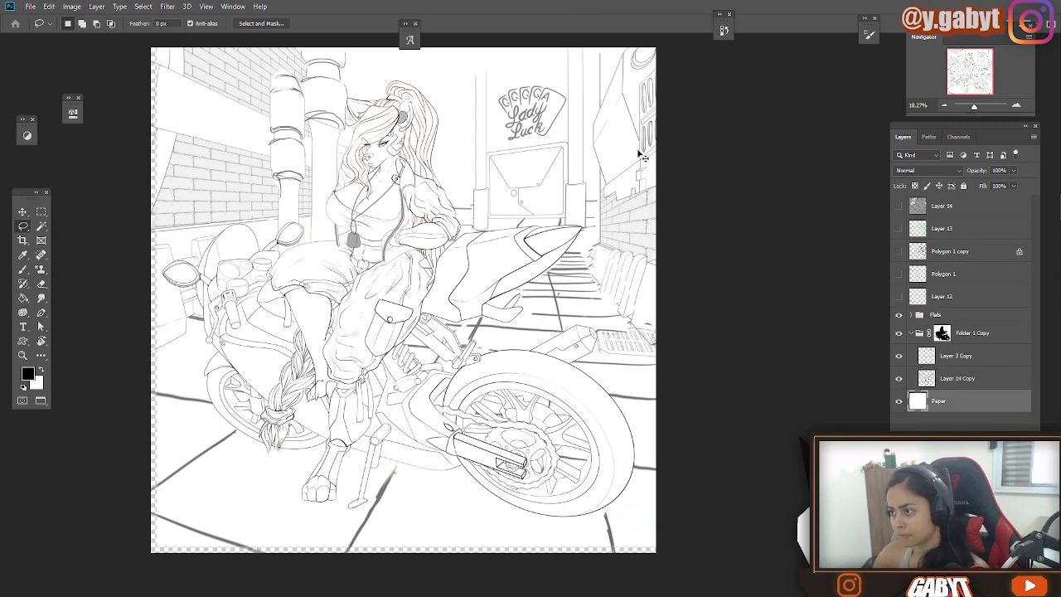
# Lasso the right-hand wall and planks on Layer 14 Copy and stretch them outward and downward, checking against Layer 14.
pyautogui.moveTo(602, 59)
pyautogui.mouseDown()
pyautogui.moveTo(677, 382)
pyautogui.moveTo(669, 376)
pyautogui.mouseUp()
pyautogui.hotkey('ctrl', 't')
pyautogui.moveTo(976, 107); pyautogui.dragTo(972, 109)
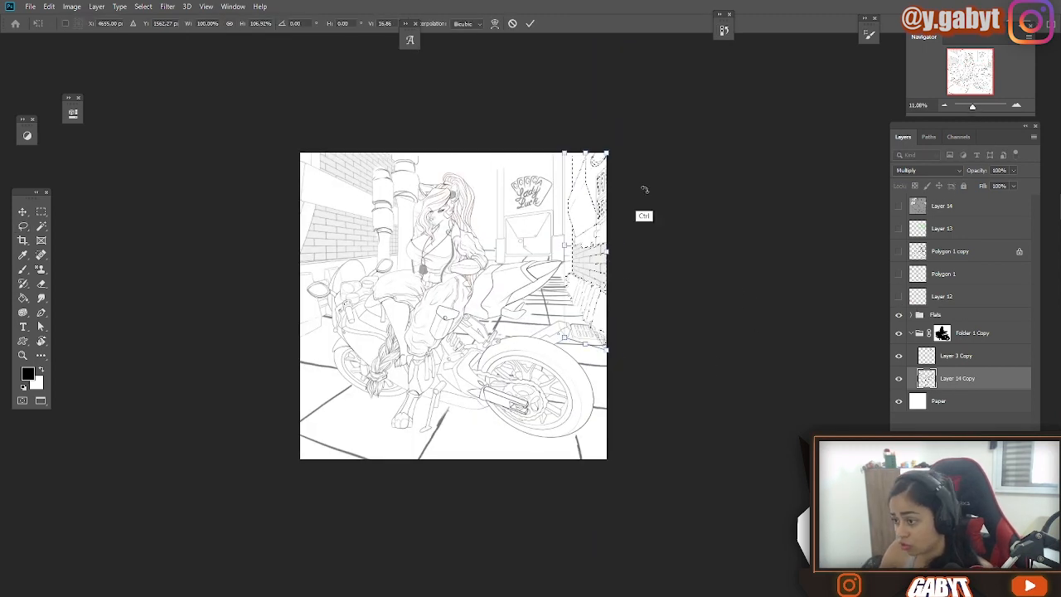
pyautogui.moveTo(606, 350); pyautogui.dragTo(634, 392)
pyautogui.press('Return')
pyautogui.hotkey('ctrl', 'shift', 'i')
pyautogui.press('e')
pyautogui.hotkey('ctrl', 'd')
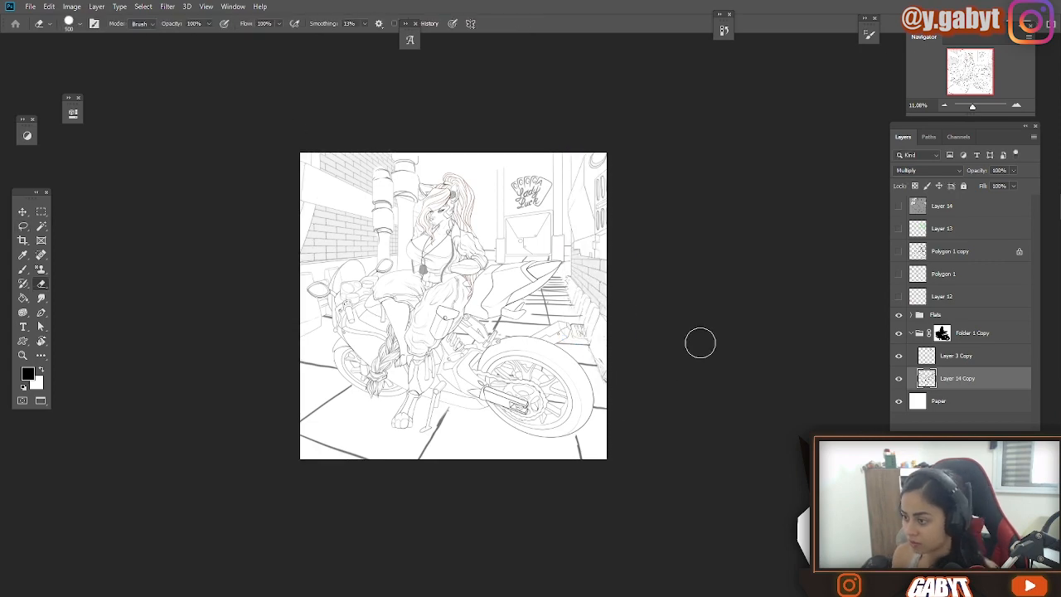
pyautogui.click(898, 206)
pyautogui.click(899, 207)
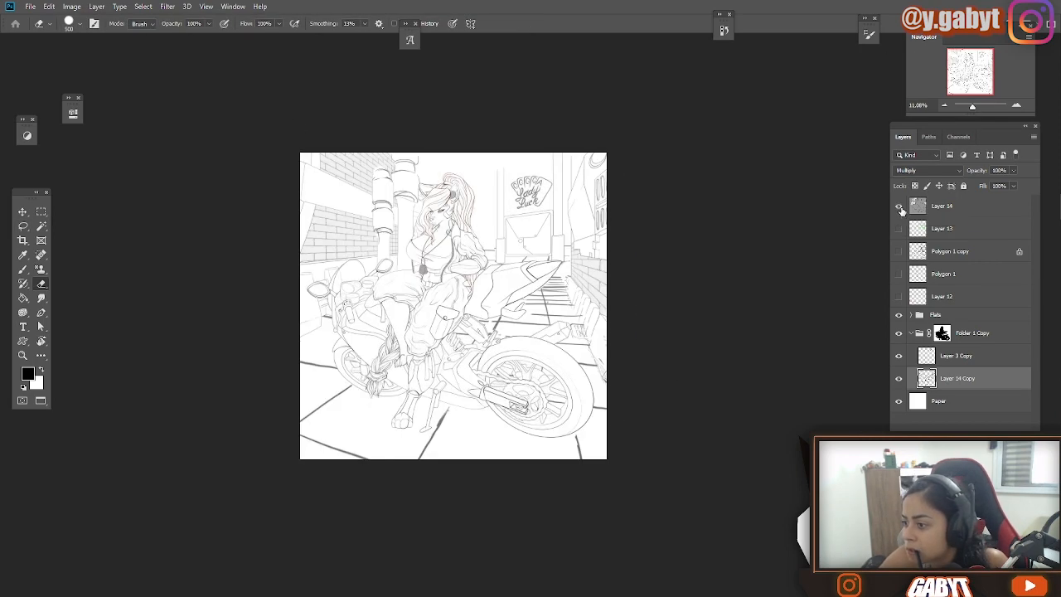
# Brush dark edge lines along the planks and base of the right-hand wall on Layer 14 Copy.
pyautogui.hotkey('ctrl', '+')
pyautogui.hotkey('ctrl', '+')
pyautogui.hotkey('ctrl', '+')
pyautogui.press('b')
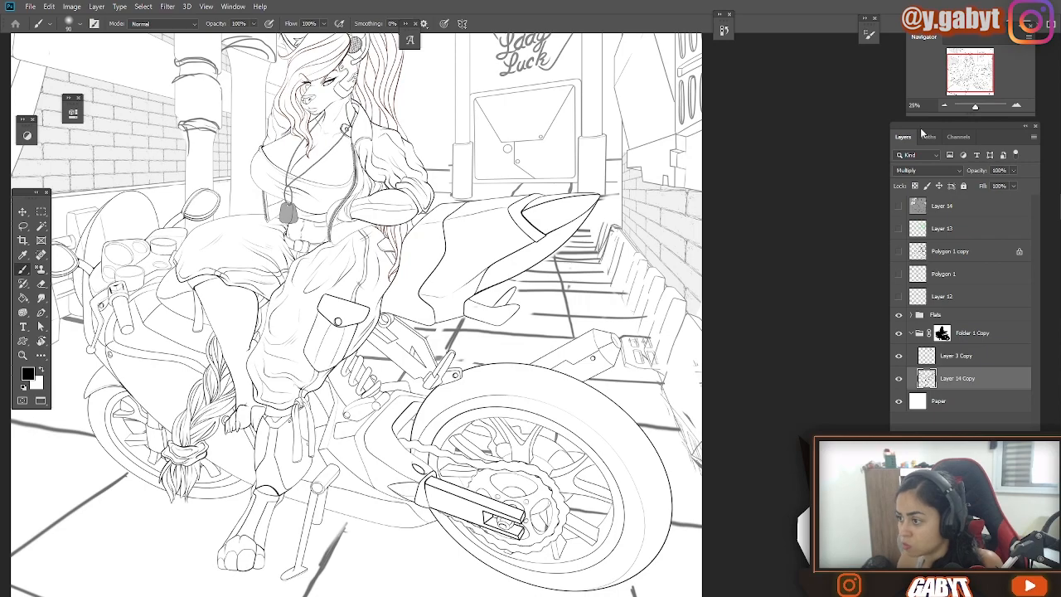
pyautogui.moveTo(974, 106); pyautogui.dragTo(976, 106)
pyautogui.press('e')
pyautogui.press('b')
pyautogui.moveTo(615, 211); pyautogui.dragTo(633, 184)
pyautogui.moveTo(976, 106); pyautogui.dragTo(975, 108)
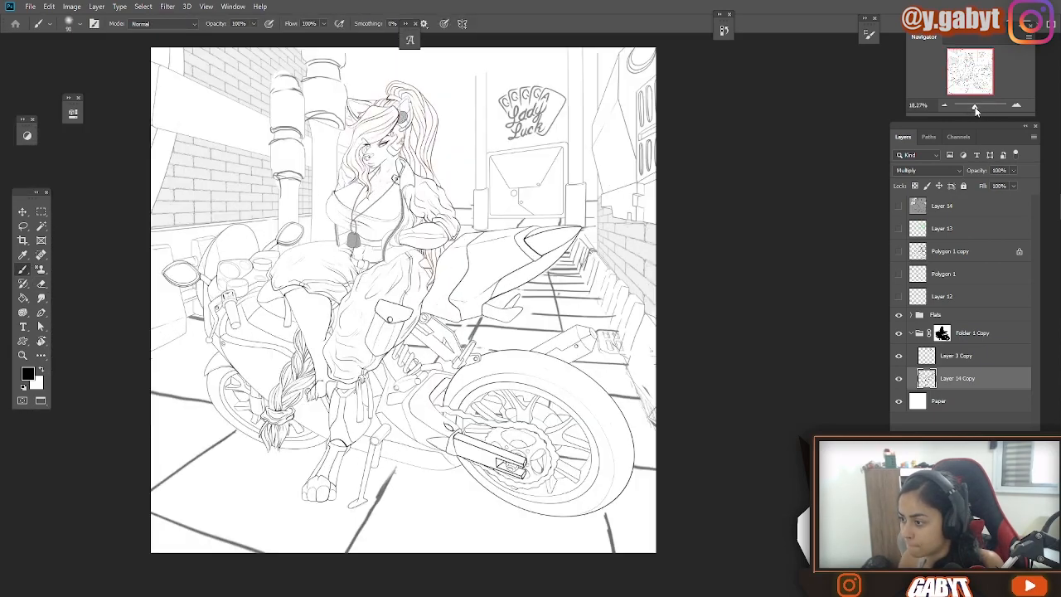
pyautogui.moveTo(669, 423); pyautogui.dragTo(557, 380)
pyautogui.moveTo(974, 106); pyautogui.dragTo(975, 105)
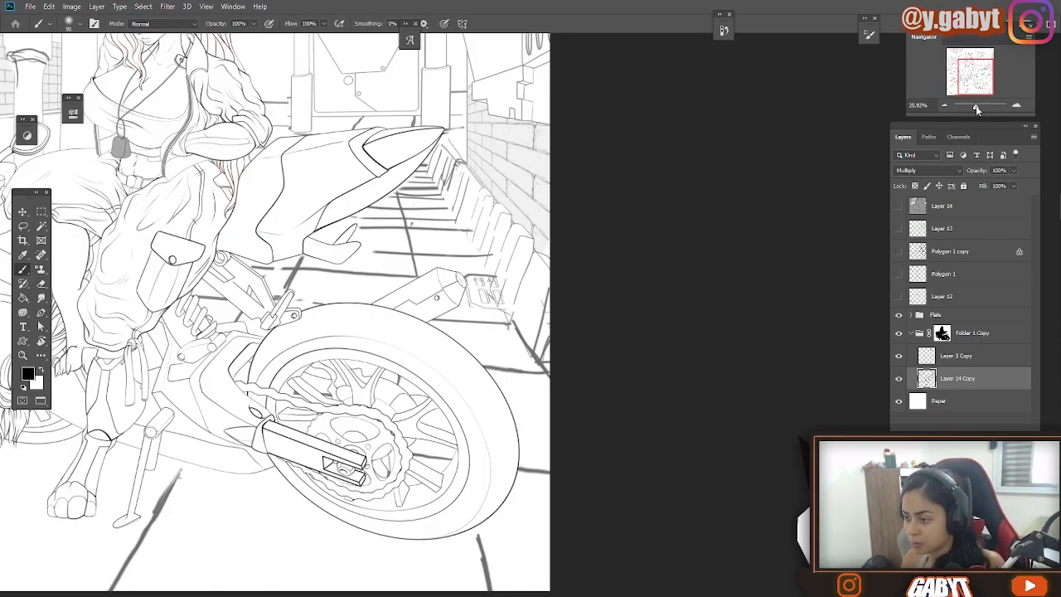
pyautogui.click(946, 106)
pyautogui.click(946, 105)
# Compare the corrected background perspective with the original drawing on Layer 14.
pyautogui.click(899, 207)
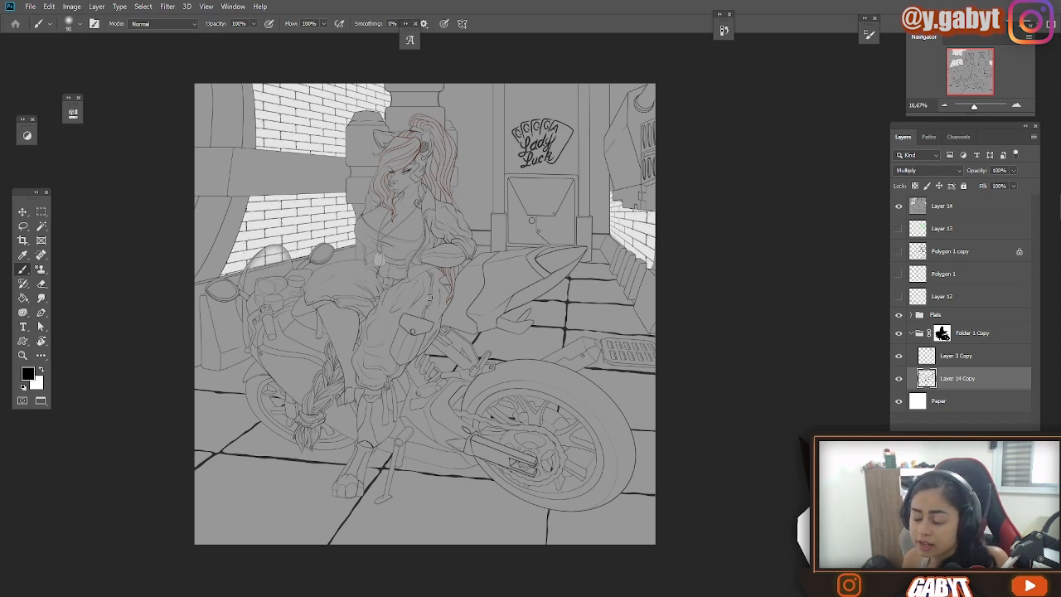
pyautogui.click(899, 206)
pyautogui.click(897, 207)
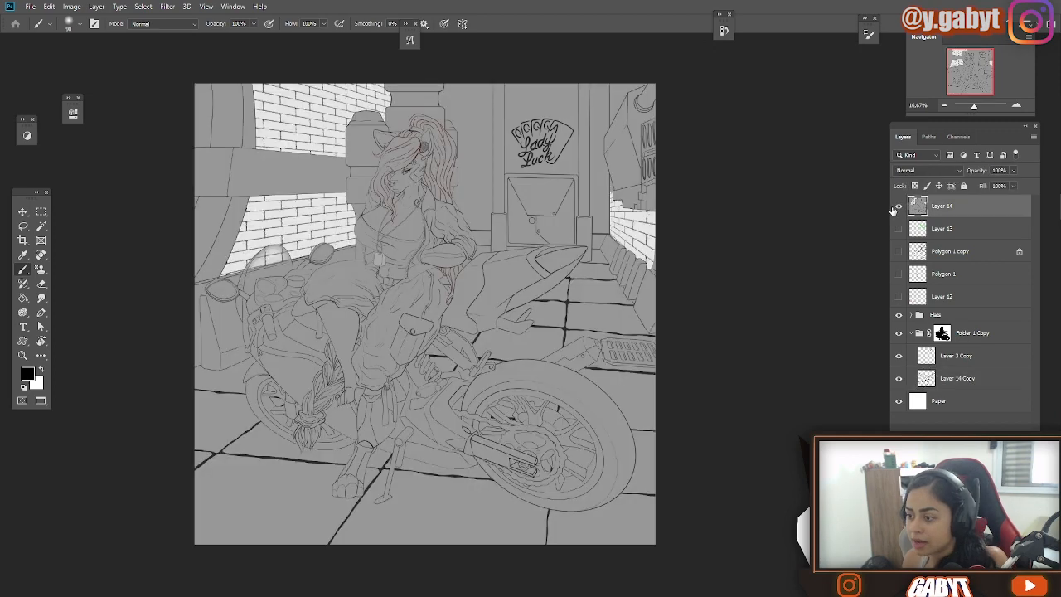
pyautogui.click(897, 206)
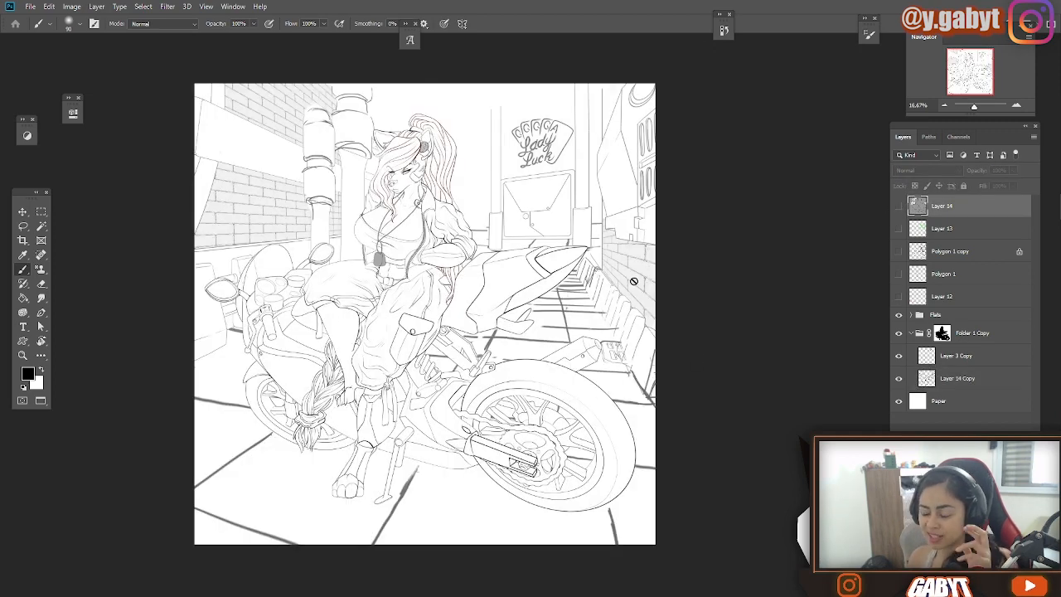
pyautogui.click(898, 206)
pyautogui.click(899, 207)
pyautogui.click(955, 379)
pyautogui.click(901, 207)
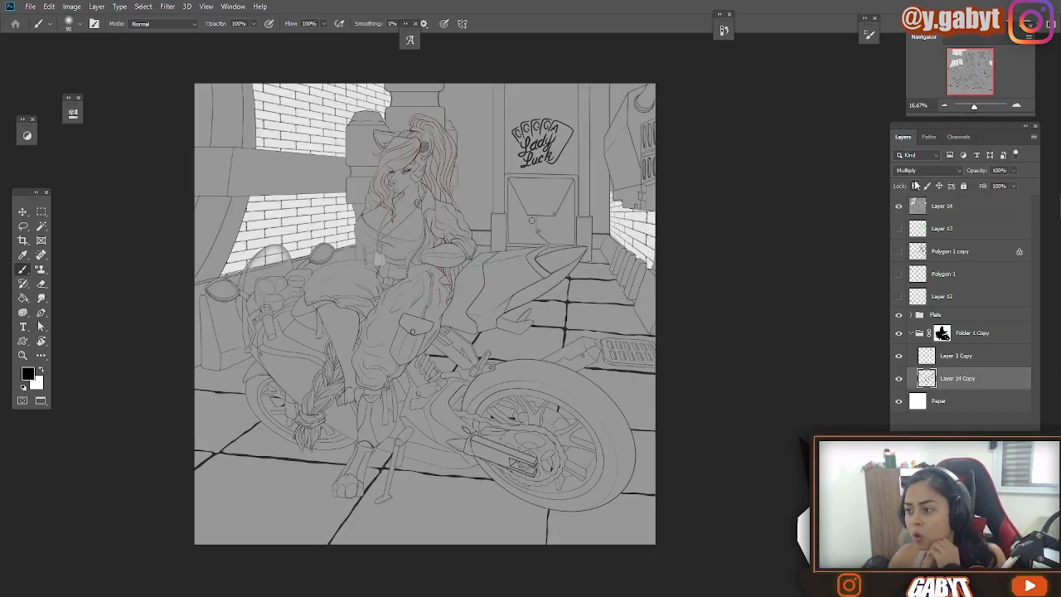
pyautogui.scroll(5, 498, 313)
pyautogui.scroll(-5, 535, 313)
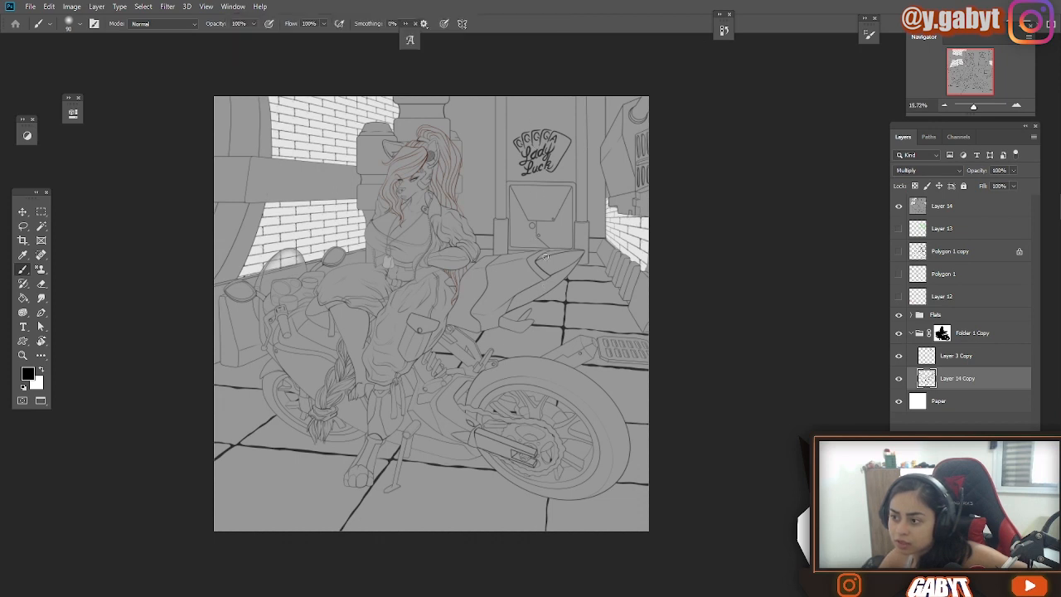
pyautogui.click(899, 205)
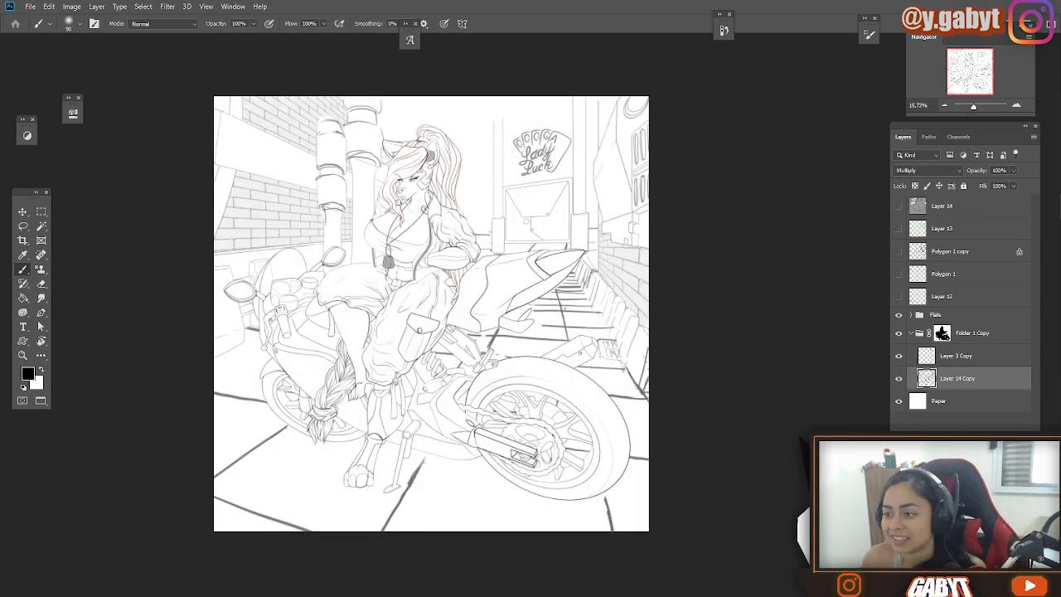
# Copy the left brick wall and columns to a new layer and position the transformed copy behind the character.
pyautogui.press('m')
pyautogui.moveTo(213, 95); pyautogui.dragTo(389, 362)
pyautogui.hotkey('ctrl', 'j')
pyautogui.hotkey('ctrl', 't')
pyautogui.moveTo(302, 199); pyautogui.dragTo(455, 205)
pyautogui.moveTo(455, 103); pyautogui.dragTo(455, 129)
pyautogui.moveTo(475, 187)
pyautogui.mouseDown()
pyautogui.moveTo(410, 168)
pyautogui.moveTo(426, 175)
pyautogui.mouseUp()
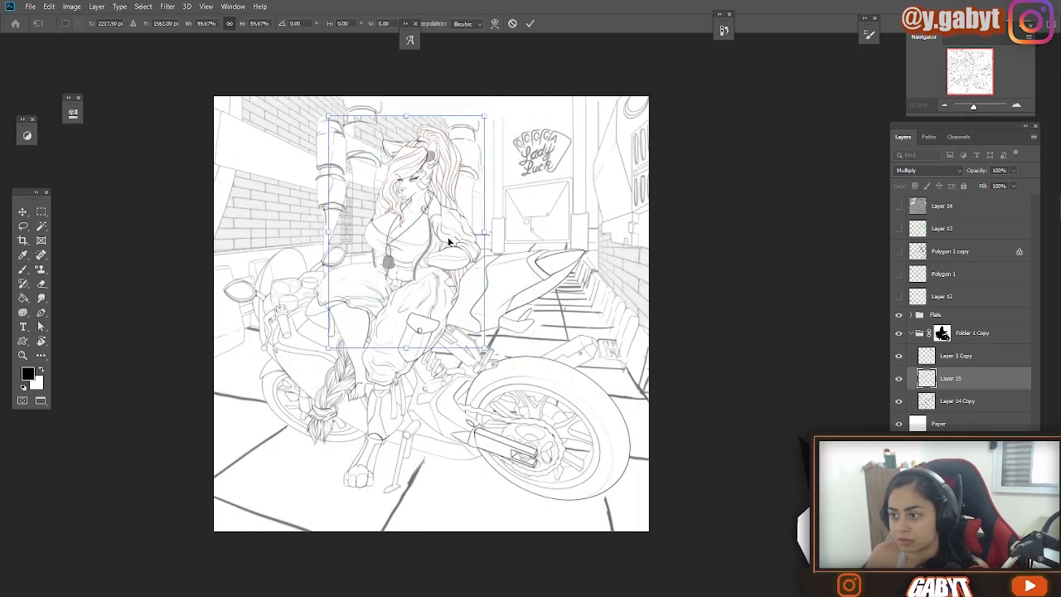
pyautogui.press('Return')
# Erase the copied wall and column lines that overlap the original columns beside the character.
pyautogui.press('e')
pyautogui.moveTo(348, 137)
pyautogui.mouseDown()
pyautogui.moveTo(353, 207)
pyautogui.moveTo(368, 239)
pyautogui.mouseUp()
pyautogui.press('b')
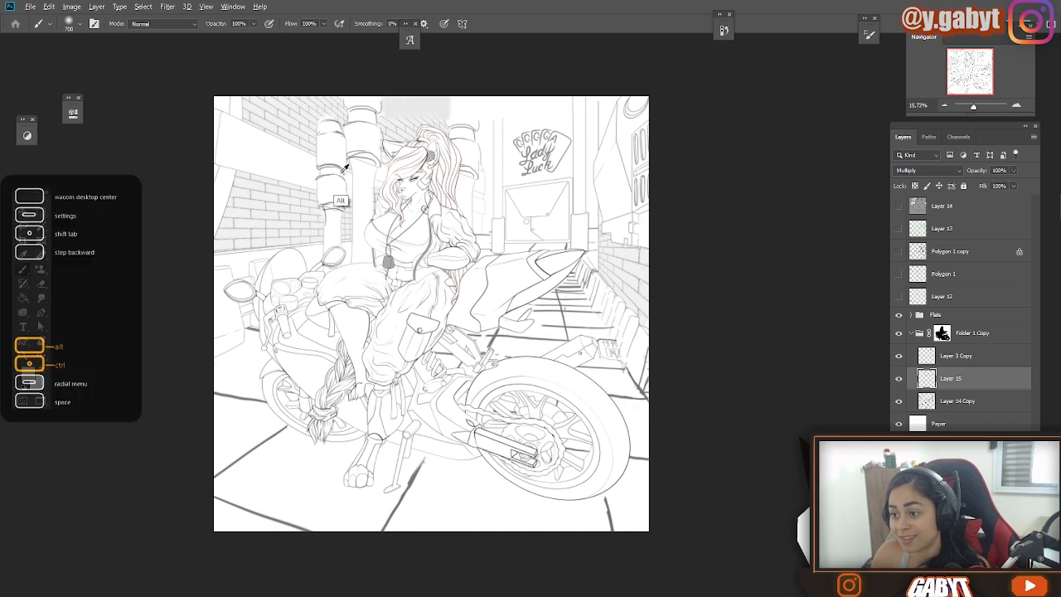
# Compare the new column placement with the original on Layer 14 and the green guide on Layer 13.
pyautogui.click(899, 206)
pyautogui.click(898, 206)
pyautogui.click(898, 206)
pyautogui.click(899, 207)
pyautogui.click(899, 228)
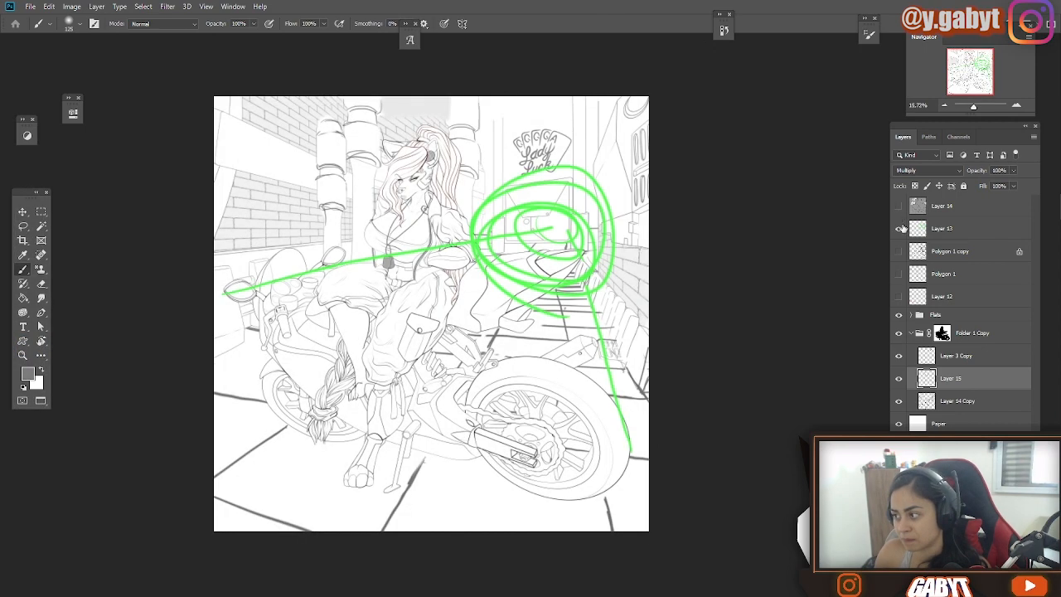
pyautogui.click(899, 228)
pyautogui.click(899, 207)
pyautogui.click(899, 206)
pyautogui.click(941, 206)
pyautogui.click(956, 355)
pyautogui.click(951, 378)
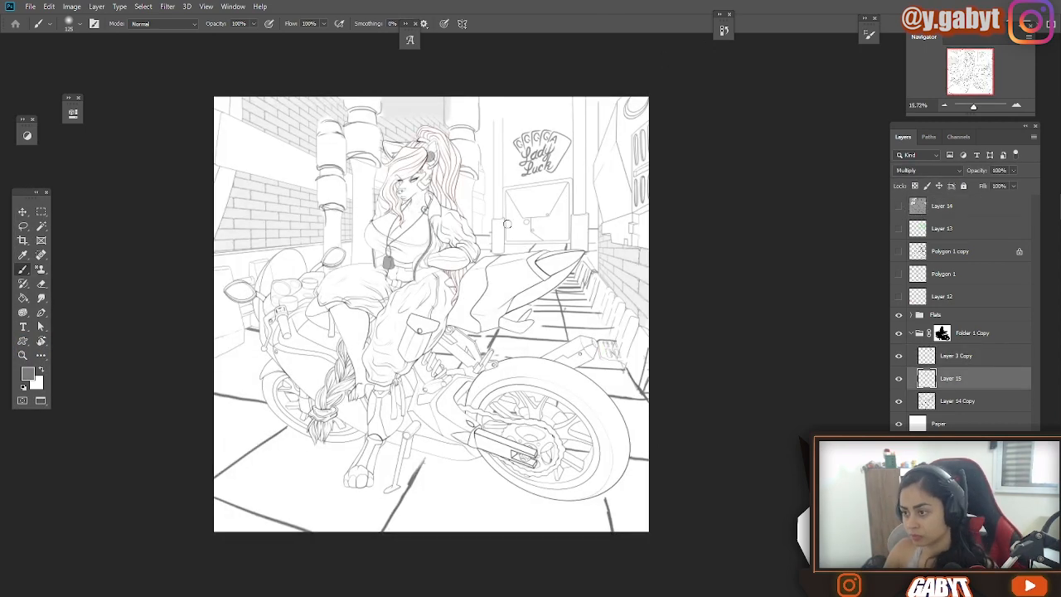
# Merge Layer 15 into Layer 14 Copy, and widen and stretch the lassoed pillar beside the doorway upward.
pyautogui.press('l')
pyautogui.moveTo(487, 142)
pyautogui.mouseDown()
pyautogui.moveTo(506, 252)
pyautogui.moveTo(488, 134)
pyautogui.mouseUp()
pyautogui.hotkey('ctrl', 't')
pyautogui.press('Return')
pyautogui.hotkey('ctrl', 'e')
pyautogui.hotkey('ctrl', 't')
pyautogui.moveTo(486, 178); pyautogui.dragTo(475, 178)
pyautogui.moveTo(493, 105); pyautogui.dragTo(493, 81)
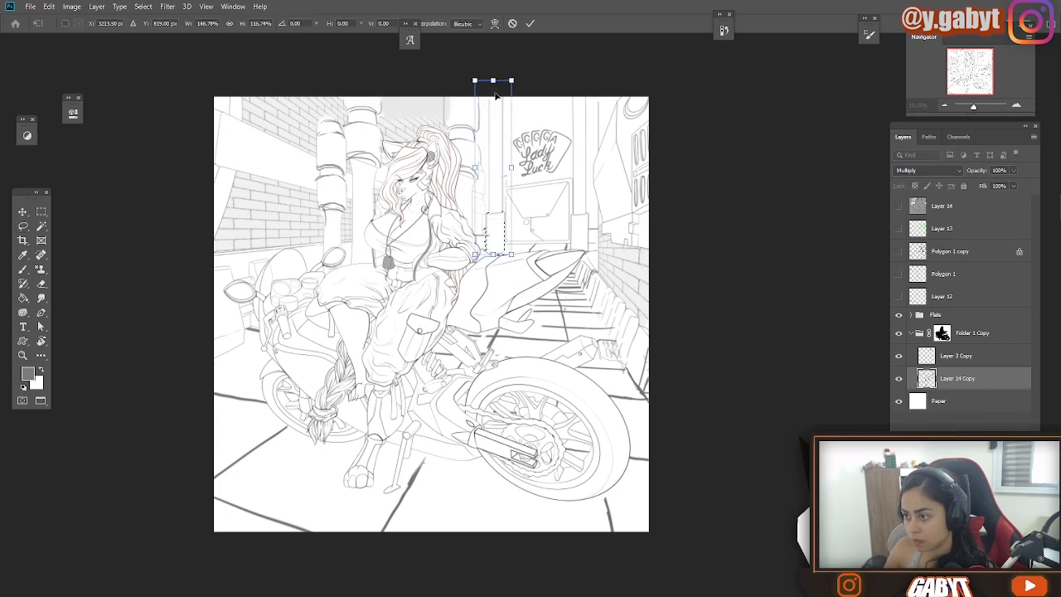
pyautogui.moveTo(474, 167); pyautogui.dragTo(484, 167)
pyautogui.press('Return')
pyautogui.hotkey('ctrl', 'd')
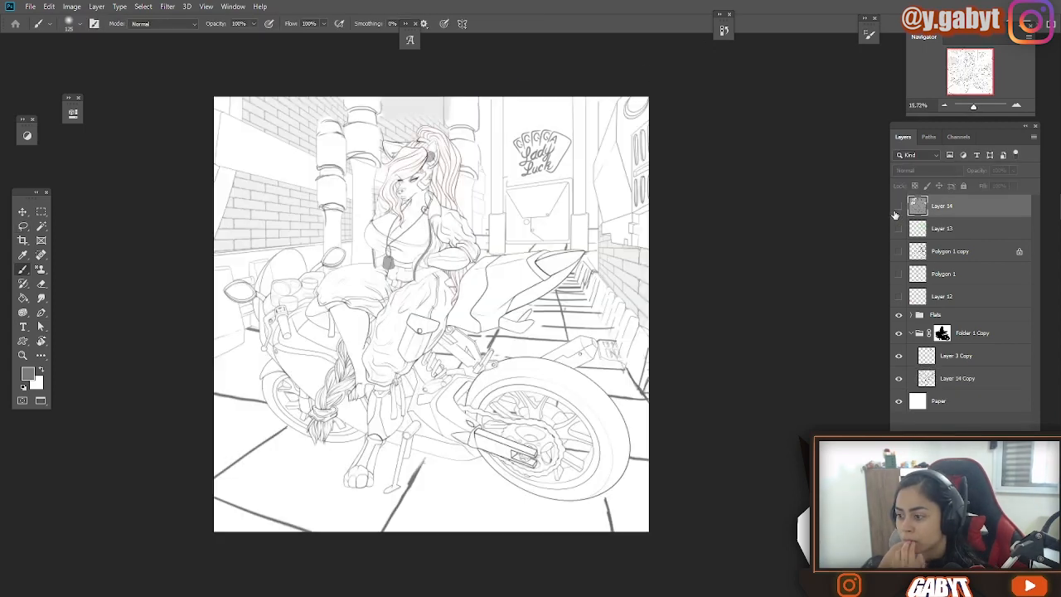
# Brush rough crack marks on the floor tiles below the rear wheel, checking against the Polygon 1 copy grid.
pyautogui.press('b')
pyautogui.moveTo(265, 347); pyautogui.dragTo(215, 368)
pyautogui.hotkey('ctrl', 'z')
pyautogui.click(898, 252)
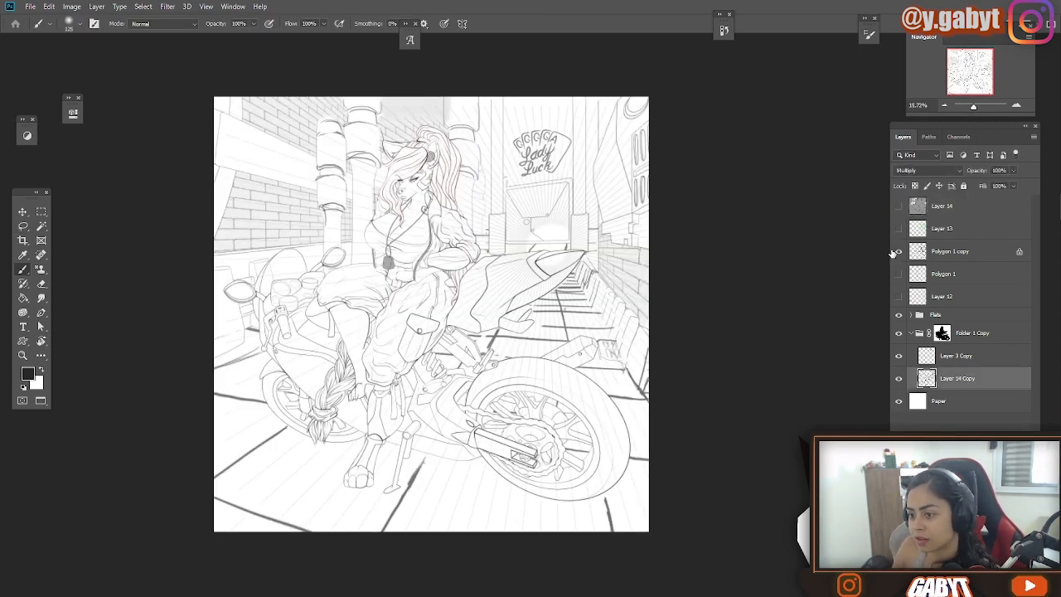
pyautogui.click(898, 252)
pyautogui.moveTo(609, 514); pyautogui.dragTo(645, 504)
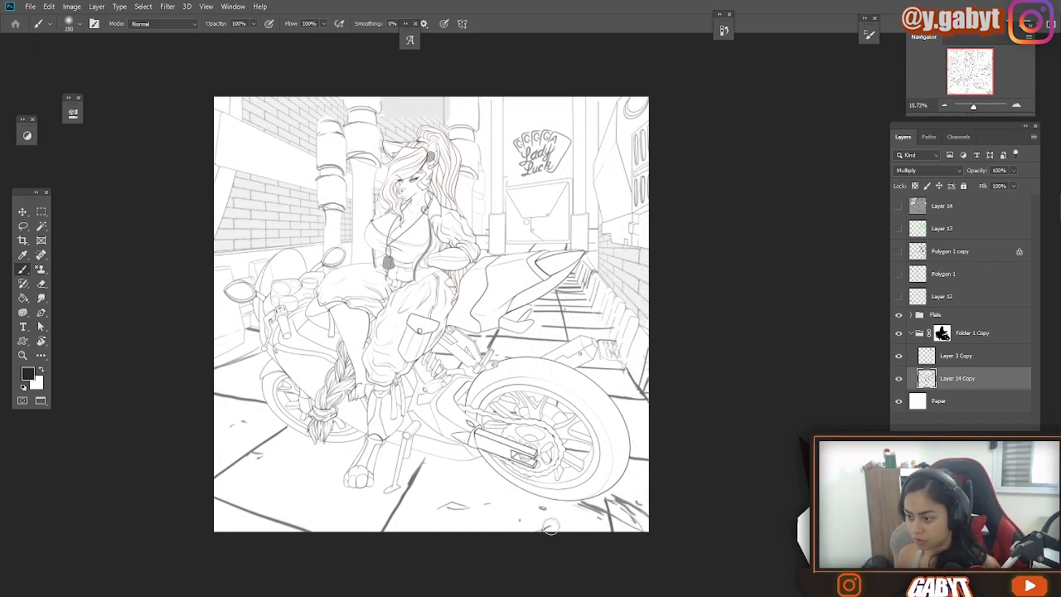
pyautogui.moveTo(549, 527); pyautogui.dragTo(452, 508)
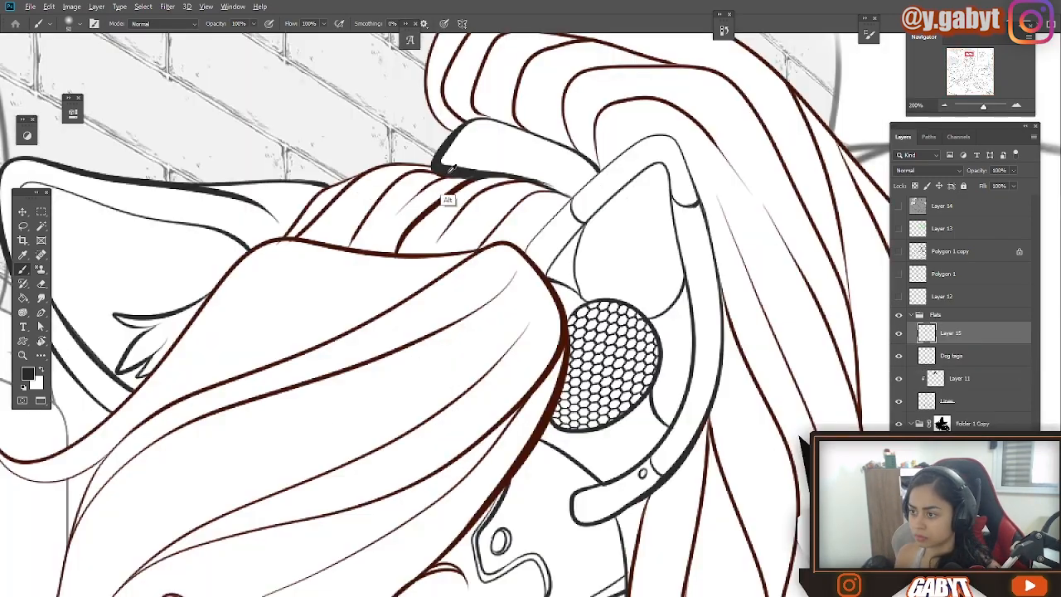
# Try thin brush strokes around the character's ears and headphones on Layer 15 in the Flats group.
pyautogui.moveTo(451, 202); pyautogui.dragTo(580, 211)
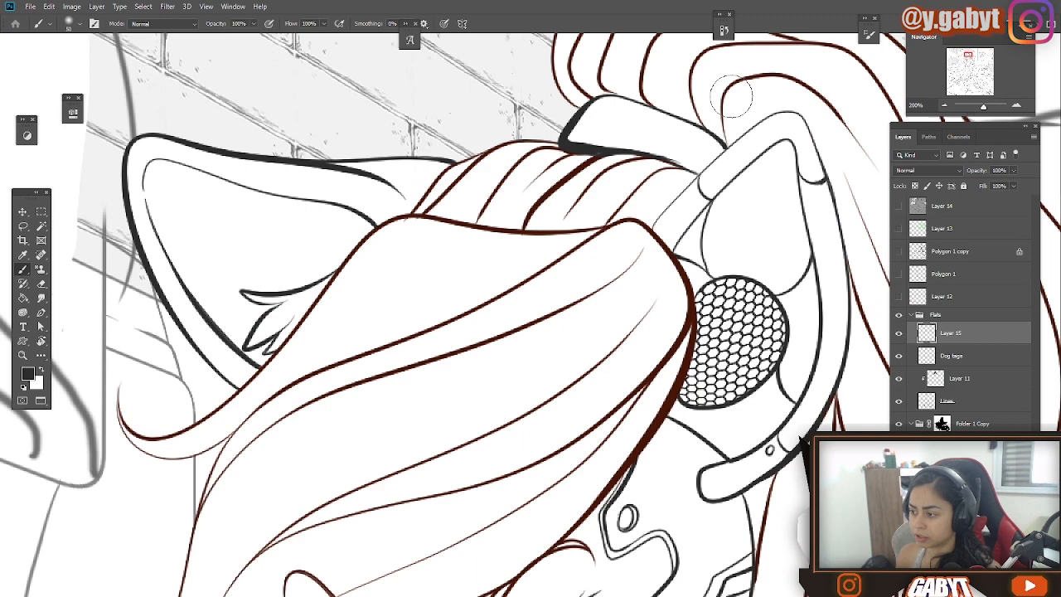
pyautogui.click(943, 106)
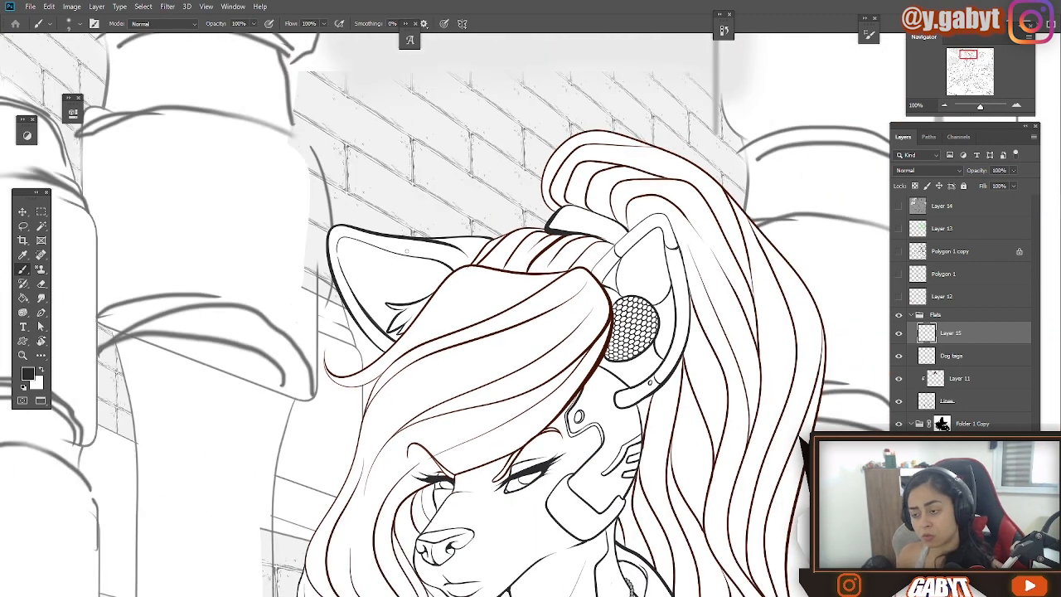
pyautogui.moveTo(417, 240)
pyautogui.mouseDown()
pyautogui.moveTo(376, 317)
pyautogui.moveTo(400, 307)
pyautogui.mouseUp()
pyautogui.moveTo(684, 328)
pyautogui.mouseDown()
pyautogui.moveTo(703, 339)
pyautogui.moveTo(683, 338)
pyautogui.mouseUp()
pyautogui.hotkey('ctrl', 'z')
pyautogui.hotkey('ctrl', 'z')
pyautogui.hotkey('ctrl', 'z')
pyautogui.hotkey('ctrl', 'z')
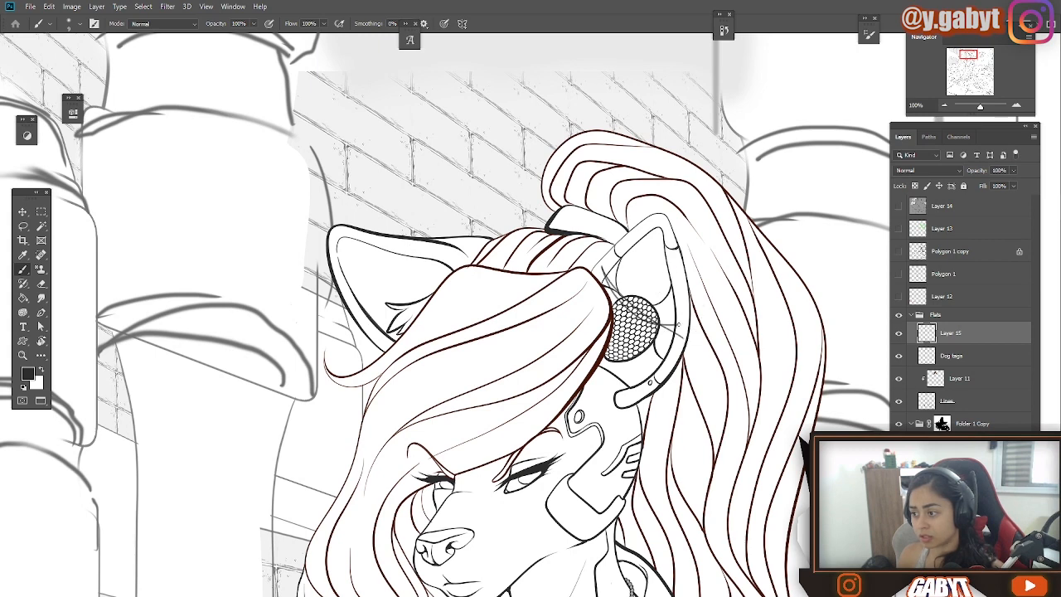
pyautogui.hotkey('ctrl', 'z')
pyautogui.hotkey('ctrl', 'z')
pyautogui.hotkey('ctrl', 'z')
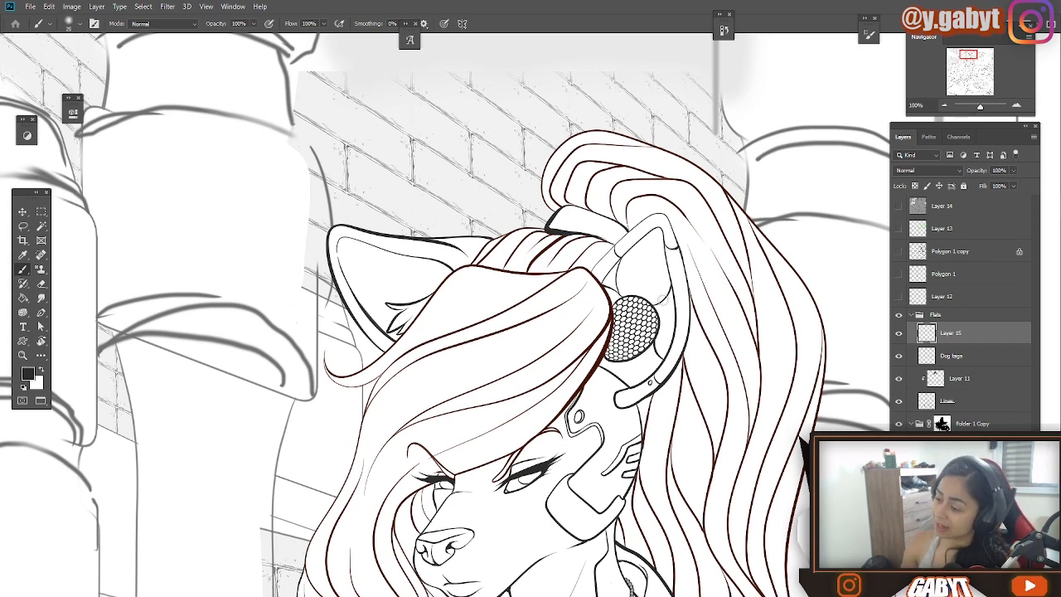
pyautogui.moveTo(610, 262)
pyautogui.mouseDown()
pyautogui.moveTo(693, 340)
pyautogui.moveTo(615, 247)
pyautogui.mouseUp()
pyautogui.hotkey('ctrl', 'z')
pyautogui.hotkey('ctrl', 'z')
# Set the foreground colour to red, hex ff0a0a, for annotating the character.
pyautogui.moveTo(265, 201); pyautogui.dragTo(365, 202)
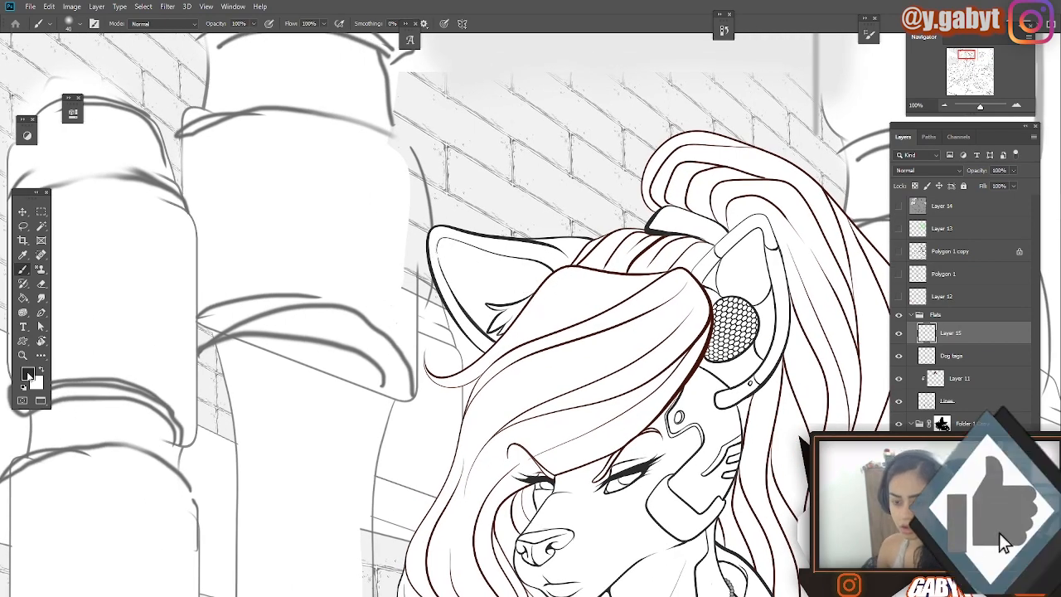
pyautogui.click(29, 375)
pyautogui.moveTo(275, 235); pyautogui.dragTo(346, 163)
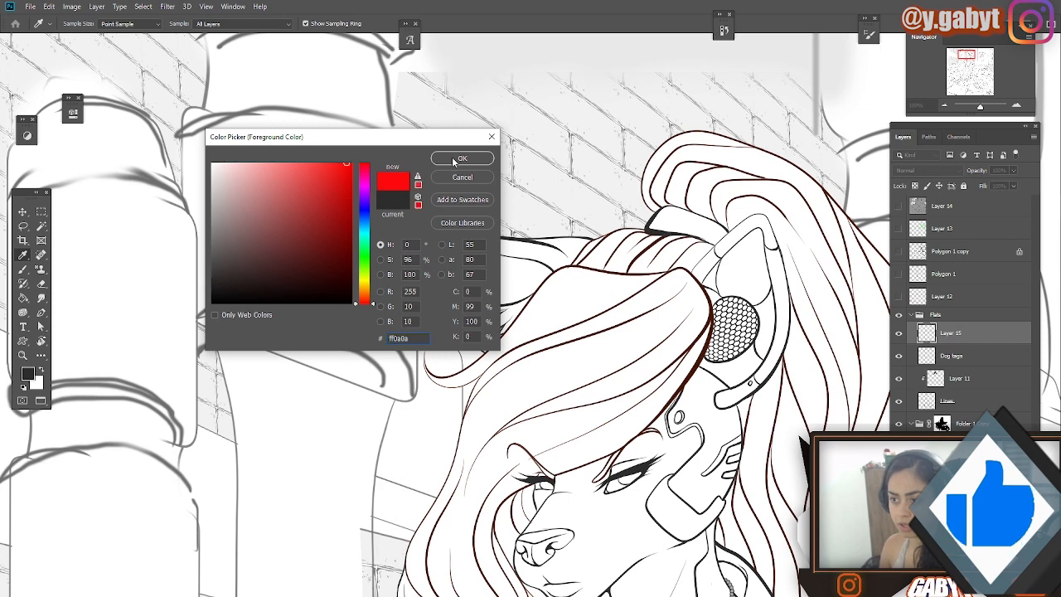
pyautogui.click(454, 161)
# Mark the inner widths of both ears with red brush strokes on Layer 15.
pyautogui.moveTo(444, 242)
pyautogui.mouseDown()
pyautogui.moveTo(494, 280)
pyautogui.moveTo(453, 301)
pyautogui.mouseUp()
pyautogui.hotkey('ctrl', 'z')
pyautogui.moveTo(781, 282)
pyautogui.mouseDown()
pyautogui.moveTo(778, 296)
pyautogui.moveTo(718, 263)
pyautogui.mouseUp()
pyautogui.moveTo(724, 255); pyautogui.dragTo(713, 271)
pyautogui.moveTo(443, 240)
pyautogui.mouseDown()
pyautogui.moveTo(539, 284)
pyautogui.moveTo(457, 125)
pyautogui.mouseUp()
# Brush red construction lines over the character's eyes, snout and mouth.
pyautogui.moveTo(496, 354); pyautogui.dragTo(498, 352)
pyautogui.moveTo(421, 335); pyautogui.dragTo(426, 364)
pyautogui.moveTo(562, 343); pyautogui.dragTo(498, 403)
pyautogui.moveTo(437, 365); pyautogui.dragTo(460, 409)
pyautogui.moveTo(435, 367)
pyautogui.mouseDown()
pyautogui.moveTo(405, 417)
pyautogui.moveTo(476, 445)
pyautogui.mouseUp()
# Trace the jawline, cheek and back of the neck with red construction strokes.
pyautogui.moveTo(428, 454)
pyautogui.mouseDown()
pyautogui.moveTo(599, 390)
pyautogui.moveTo(603, 327)
pyautogui.mouseUp()
pyautogui.moveTo(603, 329); pyautogui.dragTo(554, 258)
pyautogui.moveTo(590, 295)
pyautogui.mouseDown()
pyautogui.moveTo(620, 280)
pyautogui.moveTo(640, 314)
pyautogui.mouseUp()
pyautogui.moveTo(635, 264); pyautogui.dragTo(630, 328)
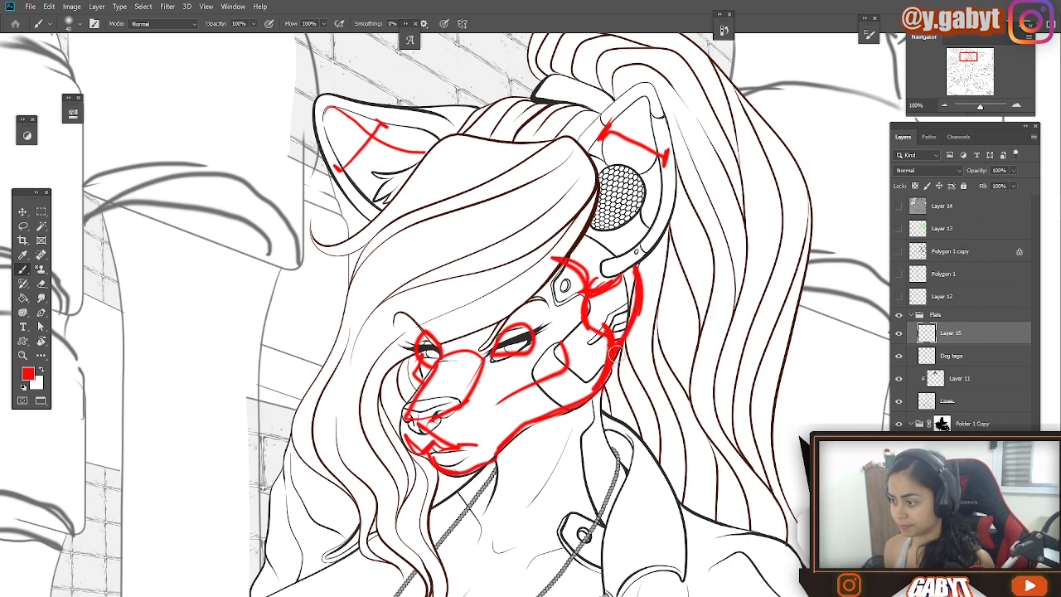
pyautogui.moveTo(598, 375); pyautogui.dragTo(610, 453)
pyautogui.moveTo(603, 240); pyautogui.dragTo(575, 281)
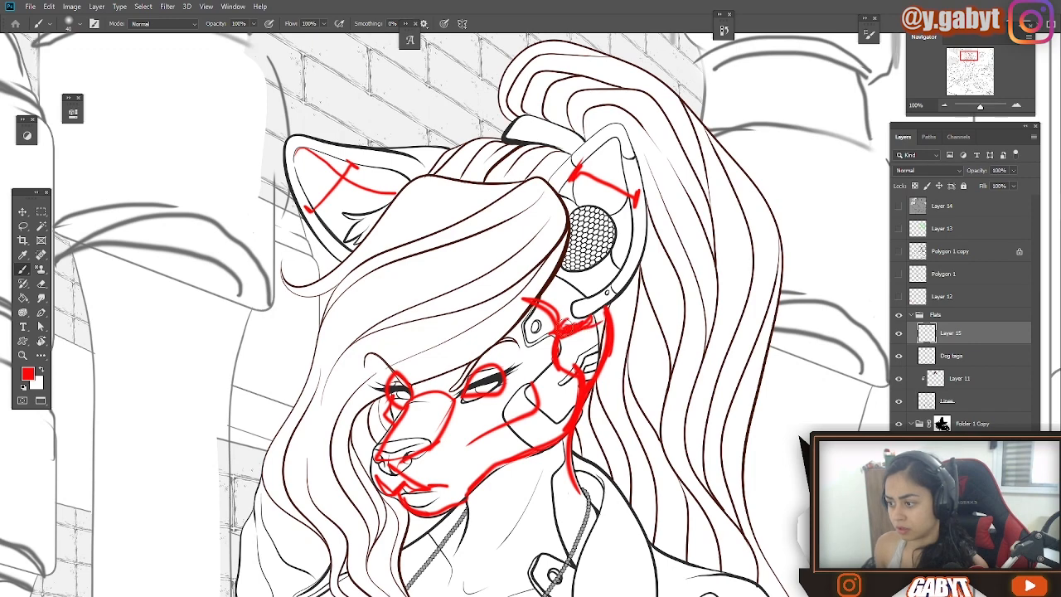
# Add red construction strokes for the headphone edge, near ear base, eye sockets and brow.
pyautogui.moveTo(592, 323); pyautogui.dragTo(641, 222)
pyautogui.moveTo(526, 303); pyautogui.dragTo(547, 347)
pyautogui.moveTo(453, 388); pyautogui.dragTo(502, 355)
pyautogui.moveTo(395, 353); pyautogui.dragTo(415, 390)
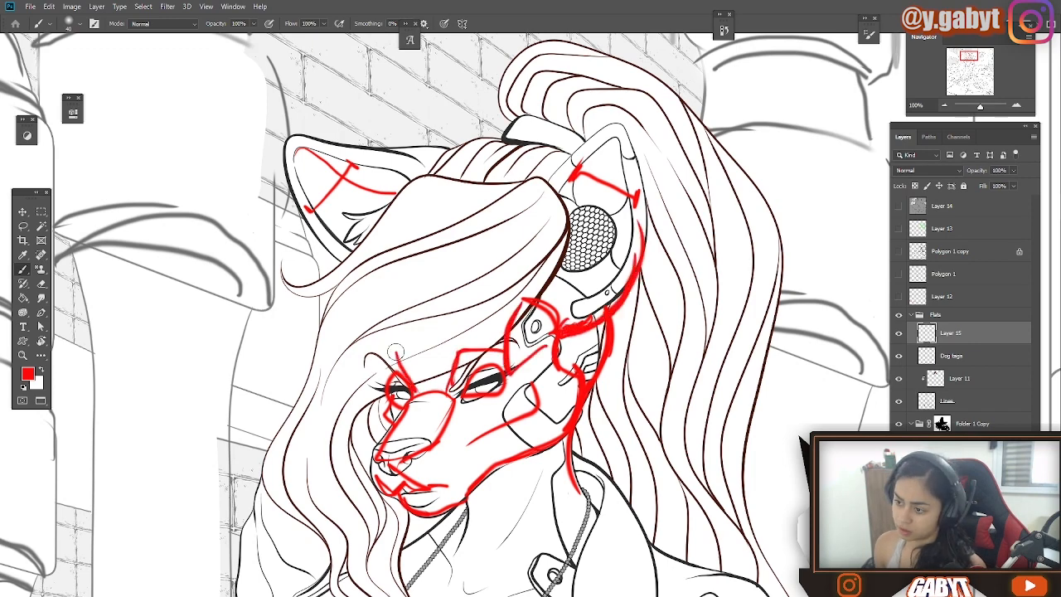
pyautogui.moveTo(397, 306); pyautogui.dragTo(381, 383)
pyautogui.moveTo(397, 351); pyautogui.dragTo(387, 306)
# Try red outline strokes for the far ear over the hair.
pyautogui.moveTo(329, 176); pyautogui.dragTo(372, 268)
pyautogui.moveTo(370, 266); pyautogui.dragTo(467, 121)
pyautogui.hotkey('ctrl', 'z')
pyautogui.hotkey('ctrl', 'z')
# Compare the illustration with and without the red sketch on Layer 15.
pyautogui.click(899, 333)
pyautogui.scroll(-10, 527, 315)
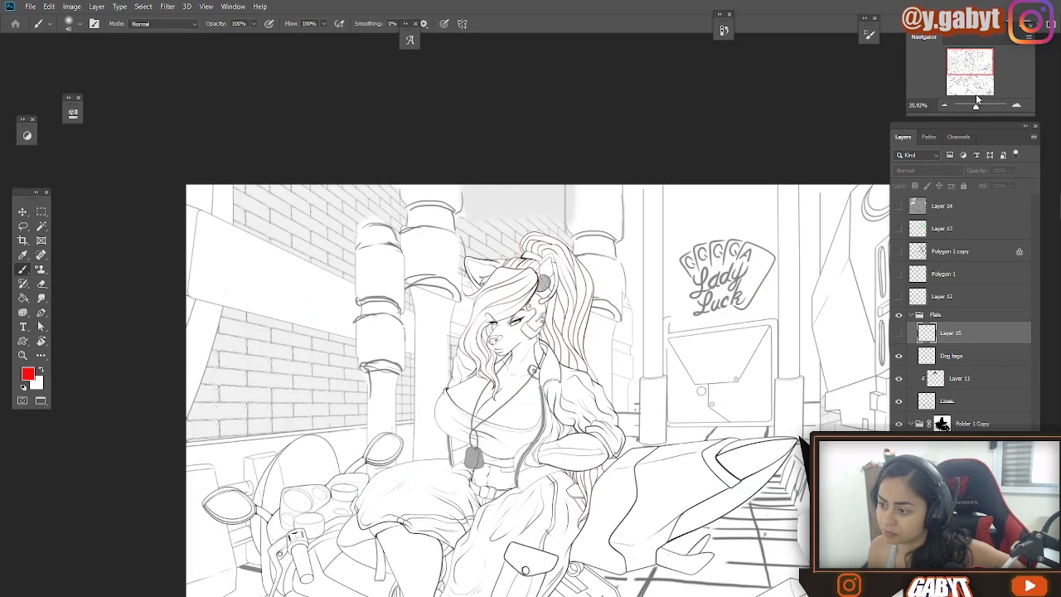
pyautogui.scroll(10, 527, 315)
pyautogui.click(899, 333)
# Sketch the forehead line and the near ear's base ellipse, and rework its outer edge over the headphone.
pyautogui.moveTo(431, 331); pyautogui.dragTo(491, 332)
pyautogui.moveTo(479, 357)
pyautogui.mouseDown()
pyautogui.moveTo(482, 335)
pyautogui.moveTo(627, 232)
pyautogui.moveTo(578, 266)
pyautogui.mouseUp()
pyautogui.moveTo(560, 226)
pyautogui.mouseDown()
pyautogui.moveTo(613, 140)
pyautogui.moveTo(549, 222)
pyautogui.mouseUp()
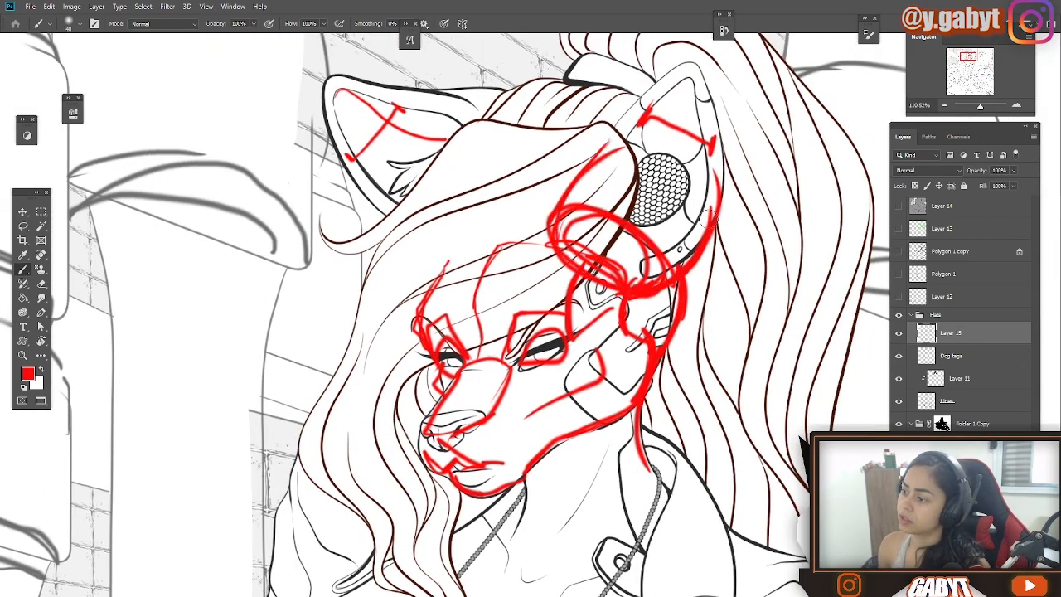
pyautogui.moveTo(714, 186)
pyautogui.mouseDown()
pyautogui.moveTo(685, 269)
pyautogui.moveTo(721, 241)
pyautogui.moveTo(718, 175)
pyautogui.mouseUp()
pyautogui.press('e')
pyautogui.press('b')
pyautogui.moveTo(697, 191); pyautogui.dragTo(678, 278)
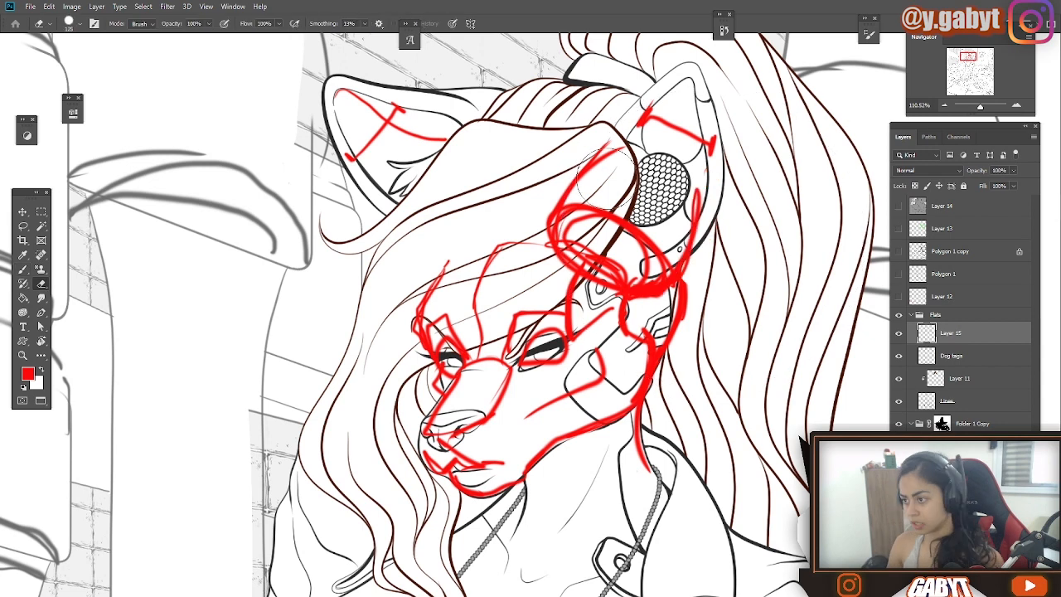
# Sketch the far ear in red with a base ellipse on the head and two sides rising to the tip.
pyautogui.moveTo(416, 294)
pyautogui.mouseDown()
pyautogui.moveTo(491, 222)
pyautogui.moveTo(502, 225)
pyautogui.moveTo(502, 282)
pyautogui.moveTo(454, 189)
pyautogui.moveTo(466, 340)
pyautogui.mouseUp()
pyautogui.hotkey('ctrl', 'z')
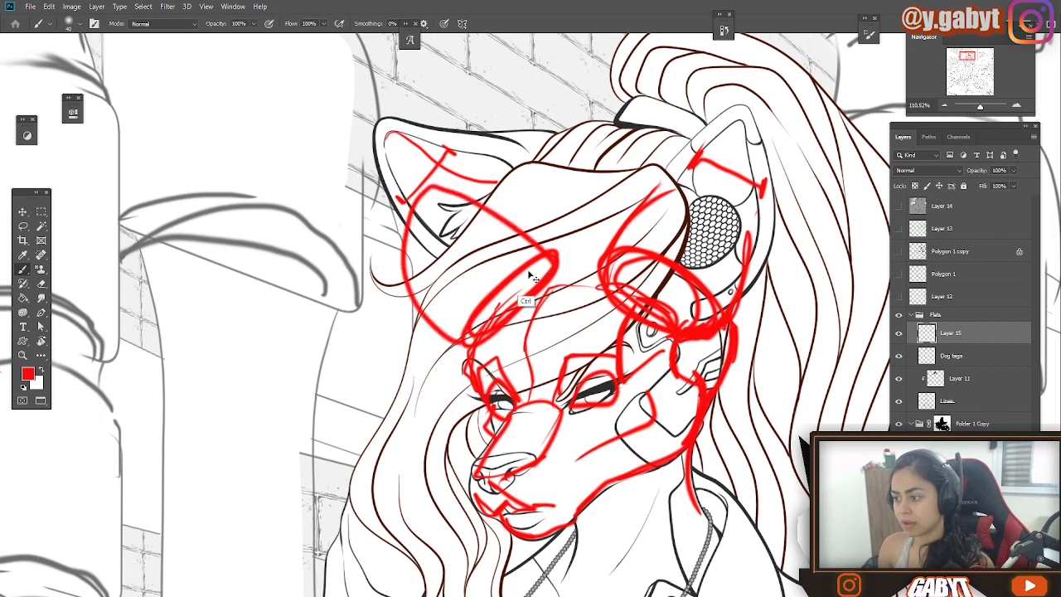
pyautogui.hotkey('ctrl', 'z')
pyautogui.moveTo(557, 251); pyautogui.dragTo(470, 198)
pyautogui.moveTo(474, 348)
pyautogui.mouseDown()
pyautogui.moveTo(409, 253)
pyautogui.moveTo(461, 335)
pyautogui.mouseUp()
pyautogui.moveTo(549, 233); pyautogui.dragTo(464, 179)
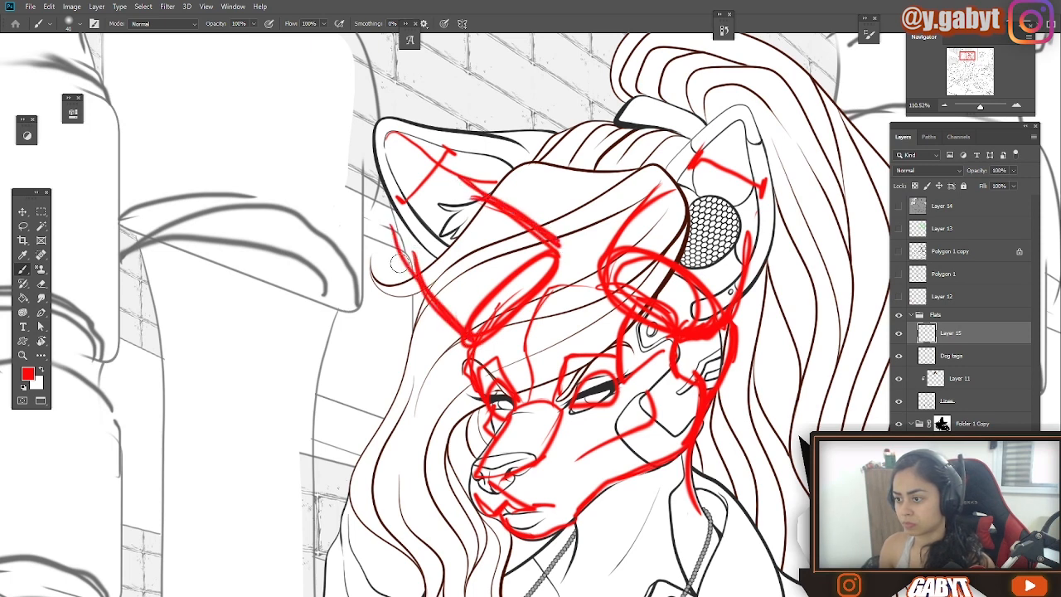
pyautogui.moveTo(419, 294); pyautogui.dragTo(382, 174)
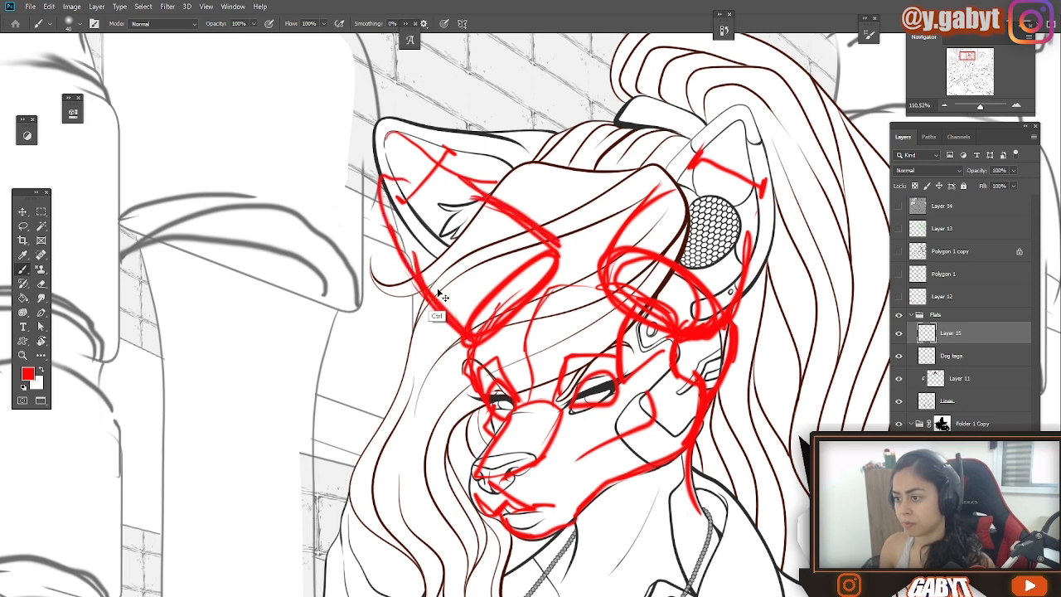
pyautogui.moveTo(441, 301); pyautogui.dragTo(402, 178)
pyautogui.moveTo(547, 225); pyautogui.dragTo(433, 175)
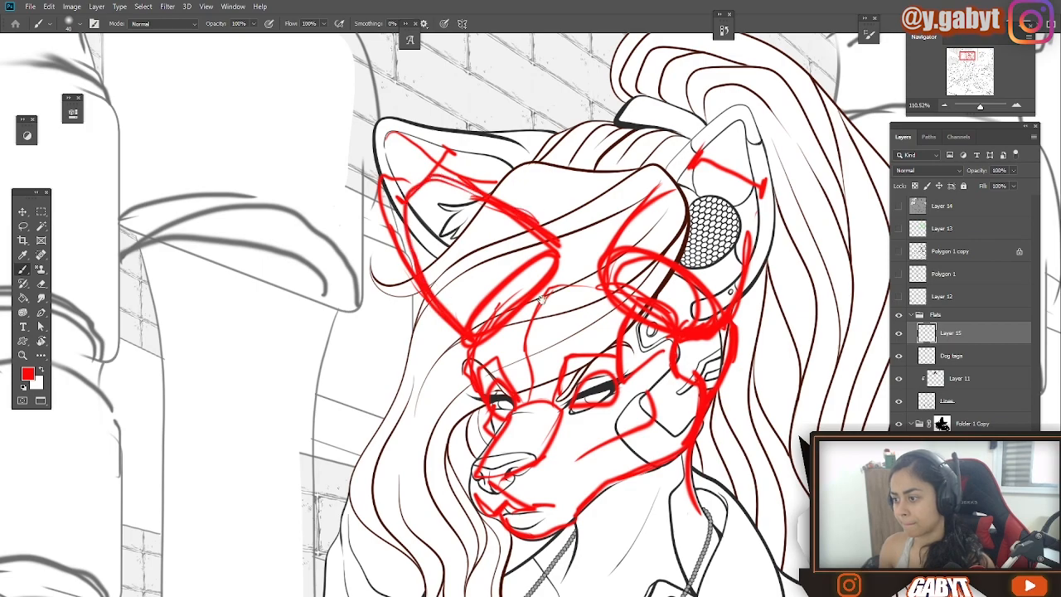
# Clean up the red construction lines around the forehead and far ear base with the Eraser.
pyautogui.moveTo(541, 299); pyautogui.dragTo(417, 323)
pyautogui.press('e')
pyautogui.moveTo(485, 311); pyautogui.dragTo(576, 361)
pyautogui.press('b')
# Sketch the neck, collarbones and a ball for the near shoulder in red.
pyautogui.scroll(-17, 530, 320)
pyautogui.scroll(12, 537, 427)
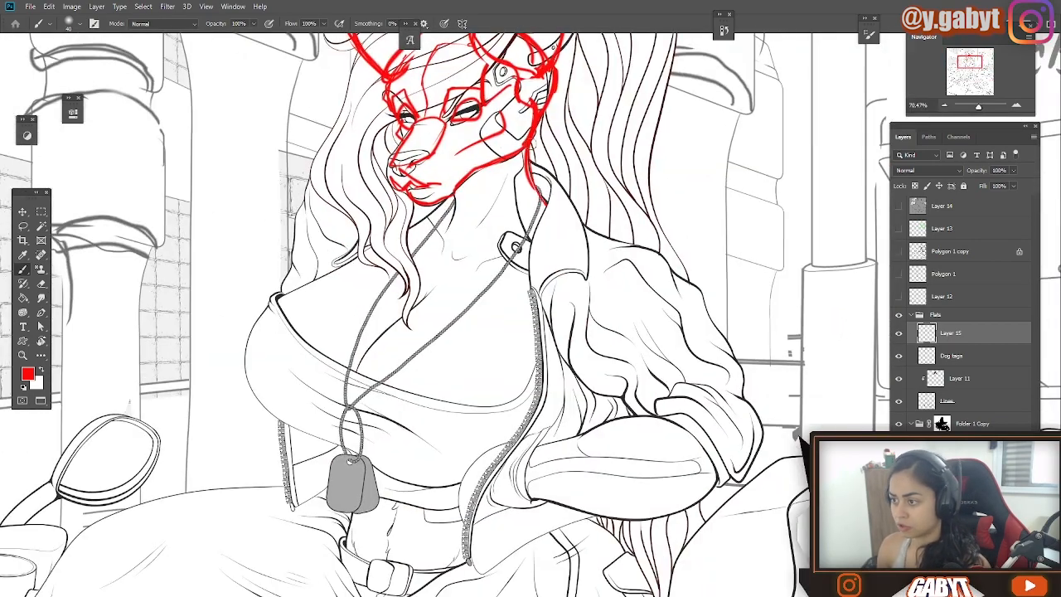
pyautogui.moveTo(529, 133); pyautogui.dragTo(547, 209)
pyautogui.moveTo(457, 200); pyautogui.dragTo(440, 249)
pyautogui.hotkey('ctrl', '-')
pyautogui.hotkey('ctrl', '-')
pyautogui.moveTo(522, 216); pyautogui.dragTo(495, 290)
pyautogui.moveTo(459, 264); pyautogui.dragTo(474, 285)
pyautogui.moveTo(547, 242)
pyautogui.mouseDown()
pyautogui.moveTo(609, 263)
pyautogui.moveTo(627, 290)
pyautogui.mouseUp()
# Draw the near breast's rounded contour in red and check it by toggling Layer 15's visibility.
pyautogui.moveTo(458, 305); pyautogui.dragTo(543, 417)
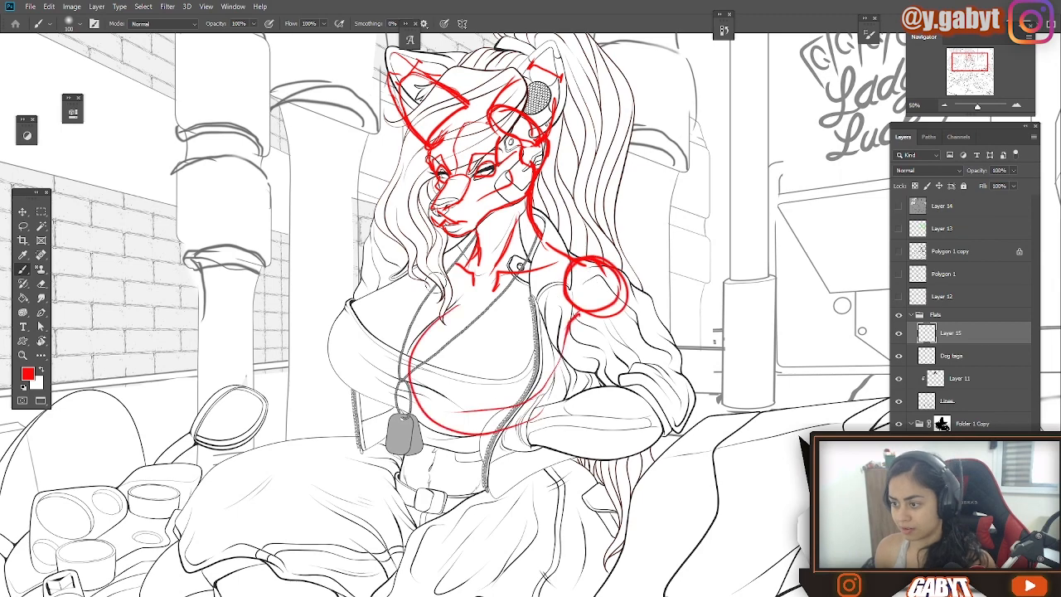
pyautogui.moveTo(531, 340); pyautogui.dragTo(541, 233)
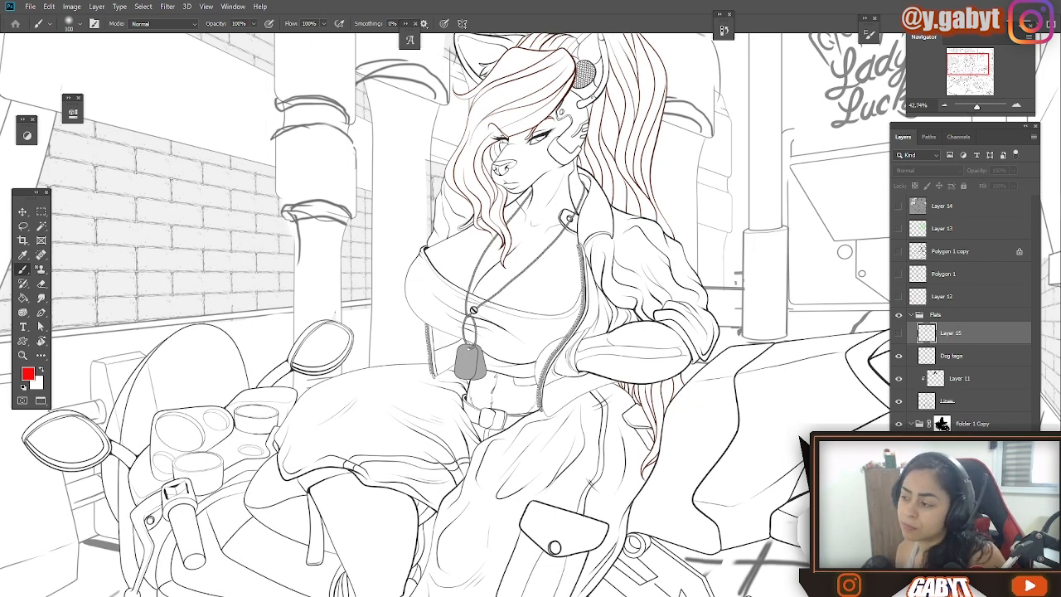
pyautogui.click(899, 334)
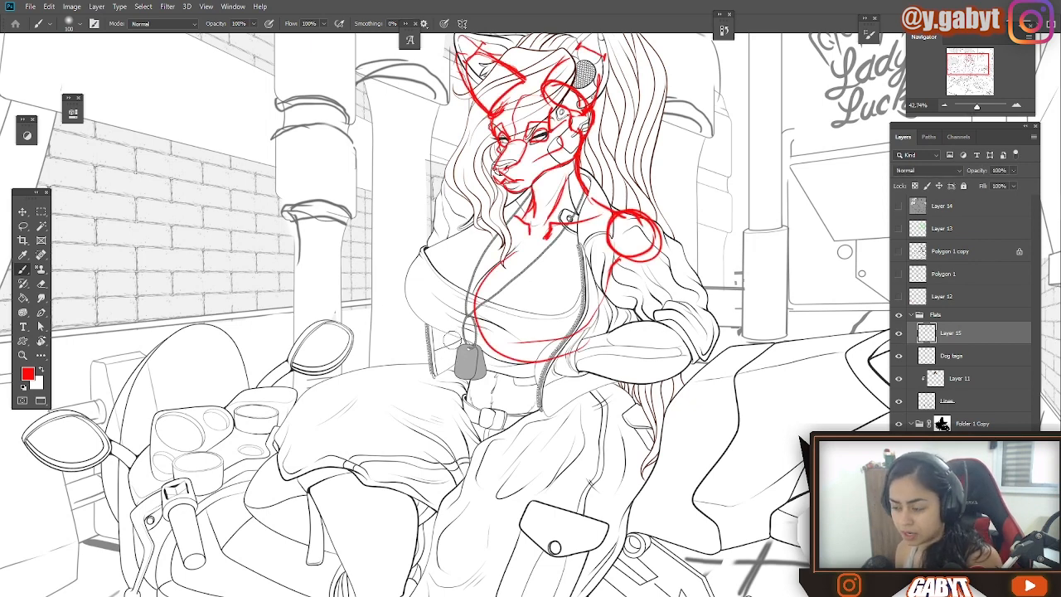
# Sketch a pointed red shape for the far arm beside the dog tags, retrying the strokes.
pyautogui.moveTo(456, 330); pyautogui.dragTo(425, 408)
pyautogui.hotkey('ctrl', 'z')
pyautogui.hotkey('ctrl', 'z')
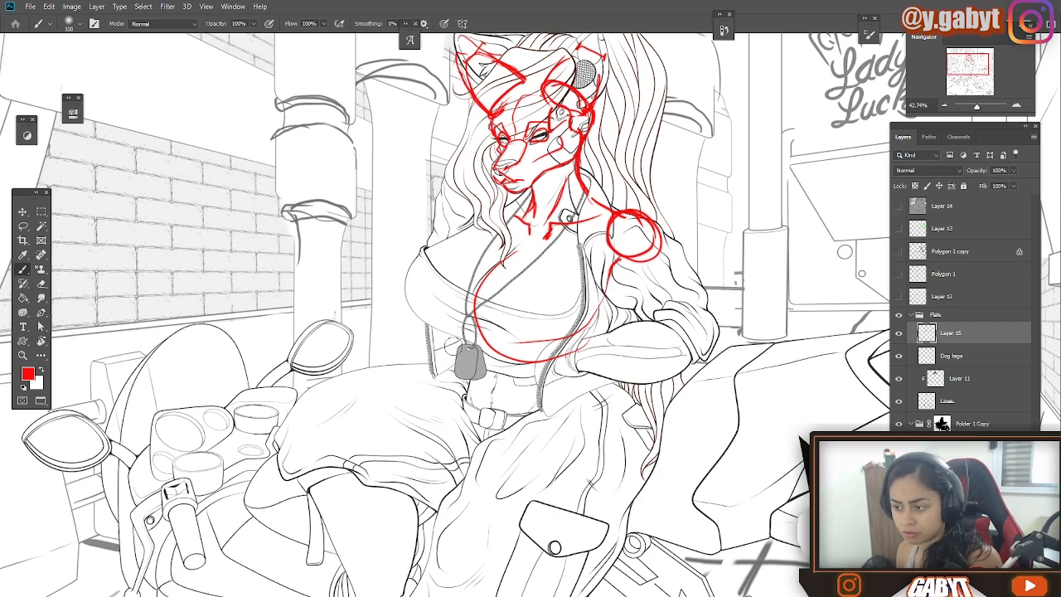
pyautogui.moveTo(456, 327); pyautogui.dragTo(427, 386)
pyautogui.hotkey('ctrl', 'z')
pyautogui.moveTo(456, 335)
pyautogui.mouseDown()
pyautogui.moveTo(436, 387)
pyautogui.moveTo(456, 369)
pyautogui.moveTo(439, 381)
pyautogui.mouseUp()
pyautogui.hotkey('ctrl', 'z')
pyautogui.hotkey('ctrl', 'z')
pyautogui.hotkey('ctrl', 'z')
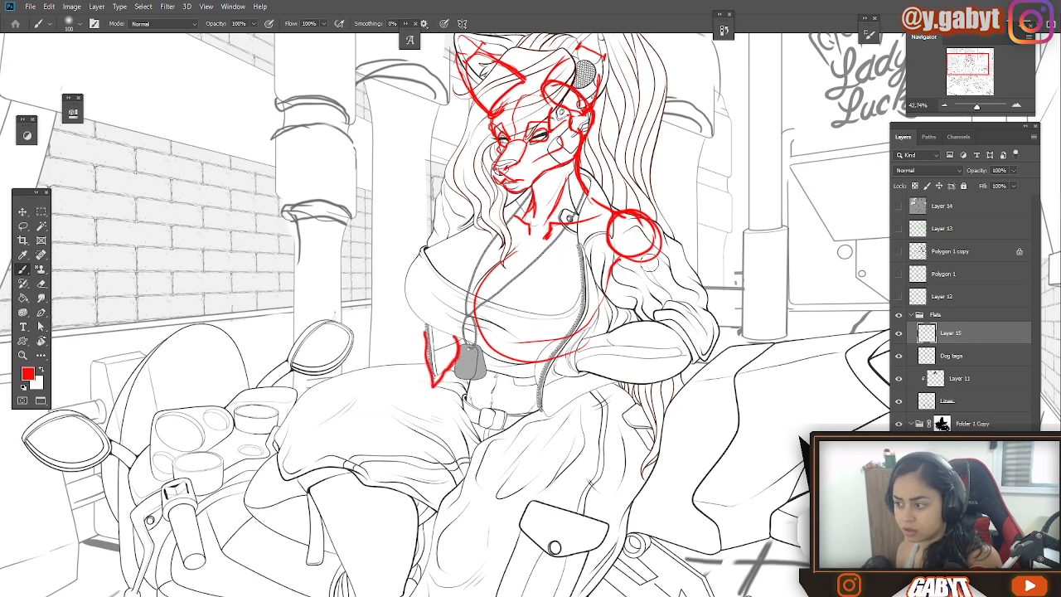
# Try red strokes for the torso side, the far arm outline and the far shoulder.
pyautogui.moveTo(617, 249)
pyautogui.mouseDown()
pyautogui.moveTo(705, 317)
pyautogui.moveTo(580, 368)
pyautogui.mouseUp()
pyautogui.hotkey('ctrl', 'z')
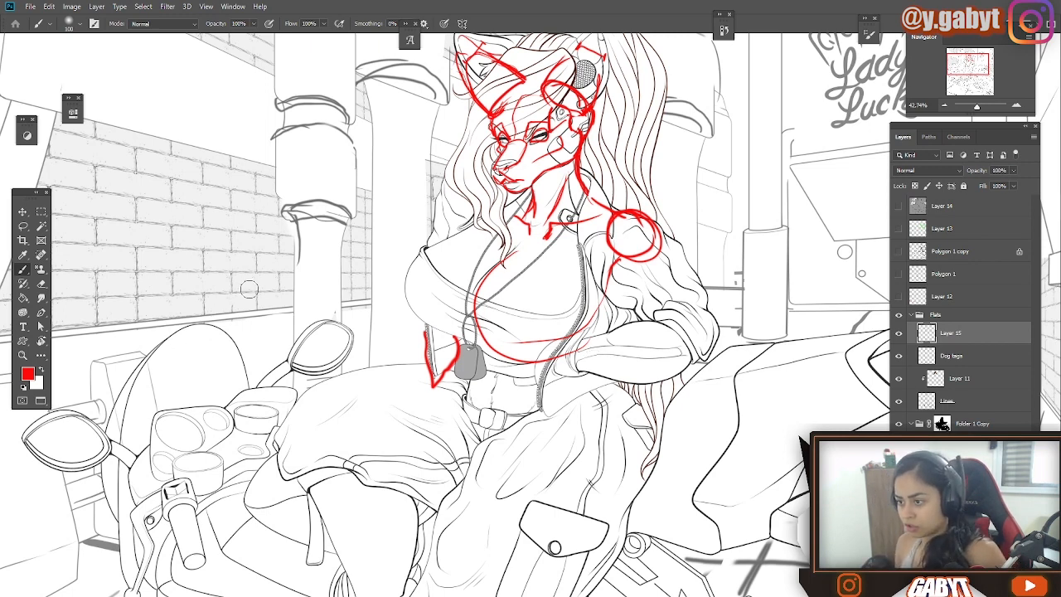
pyautogui.moveTo(441, 189)
pyautogui.mouseDown()
pyautogui.moveTo(384, 274)
pyautogui.moveTo(424, 336)
pyautogui.mouseUp()
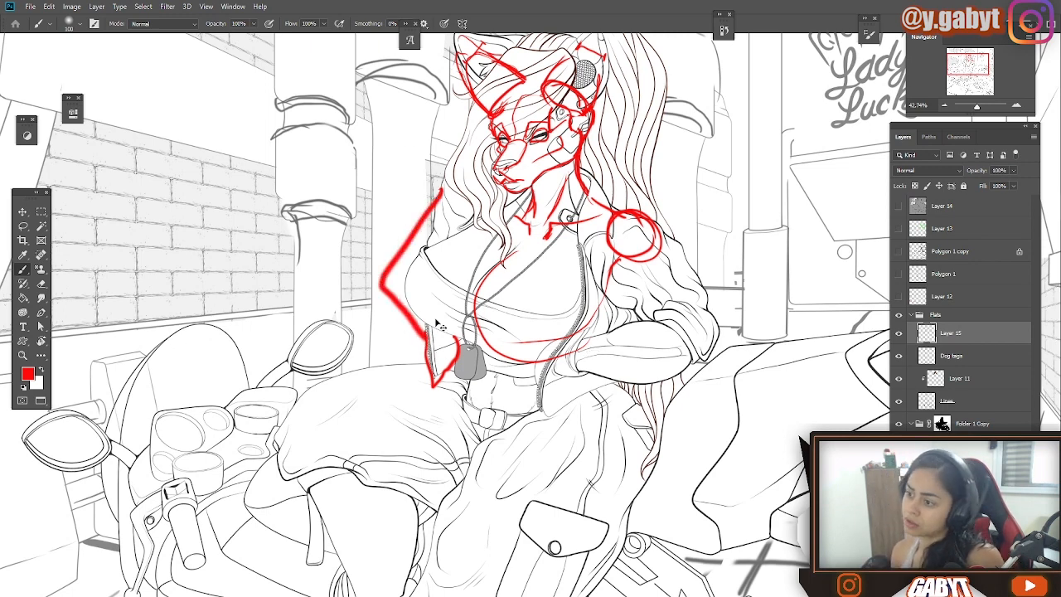
pyautogui.hotkey('ctrl', 'z')
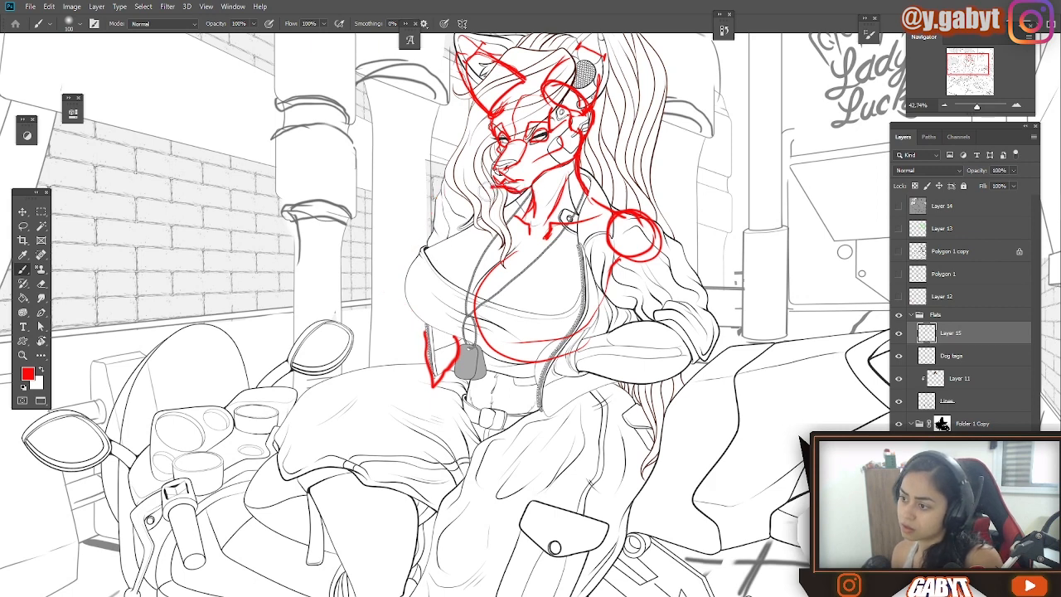
pyautogui.moveTo(496, 184); pyautogui.dragTo(477, 227)
pyautogui.hotkey('ctrl', 'z')
pyautogui.moveTo(522, 191)
pyautogui.mouseDown()
pyautogui.moveTo(481, 220)
pyautogui.moveTo(476, 238)
pyautogui.mouseUp()
pyautogui.hotkey('ctrl', 'z')
pyautogui.hotkey('ctrl', 'z')
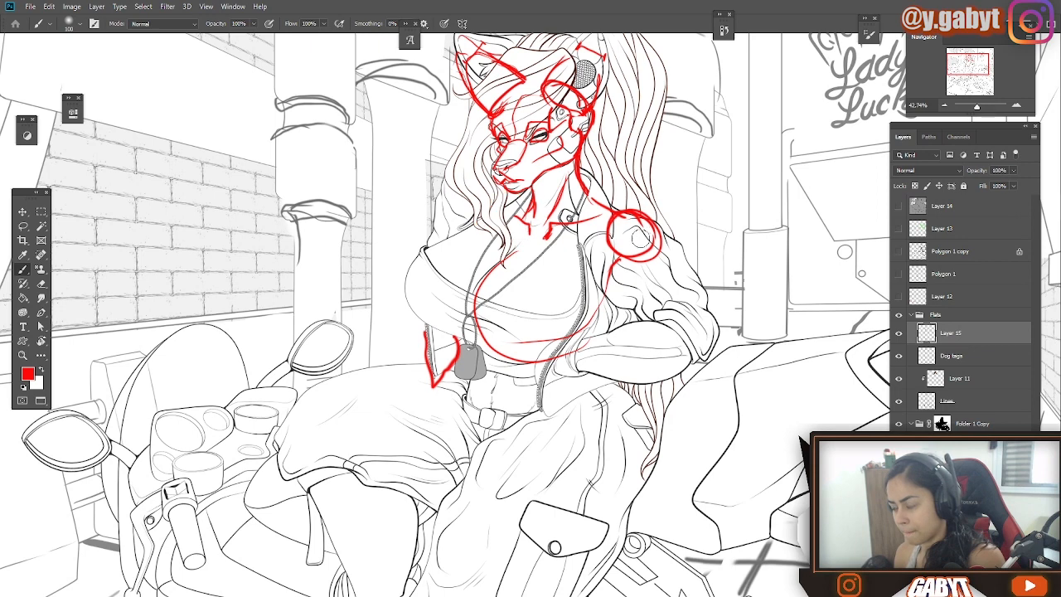
# Reinforce the near shoulder circle and write "3/4" in red over the brick wall.
pyautogui.moveTo(611, 240); pyautogui.dragTo(603, 234)
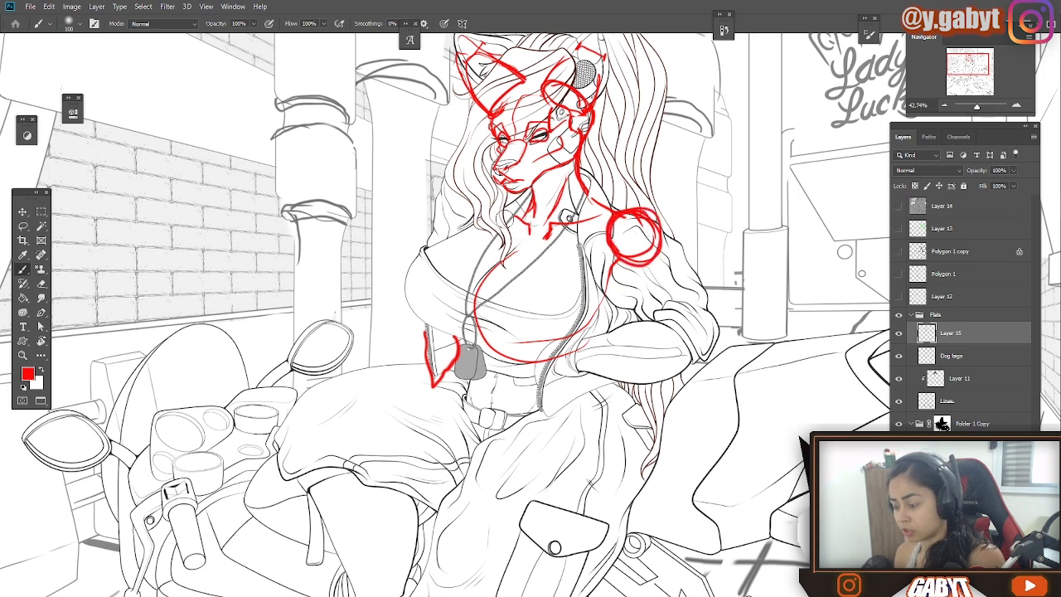
pyautogui.moveTo(290, 192)
pyautogui.mouseDown()
pyautogui.moveTo(320, 209)
pyautogui.moveTo(289, 236)
pyautogui.mouseUp()
pyautogui.hotkey('ctrl', 'z')
pyautogui.moveTo(137, 118)
pyautogui.mouseDown()
pyautogui.moveTo(166, 124)
pyautogui.moveTo(137, 165)
pyautogui.mouseUp()
pyautogui.moveTo(203, 123)
pyautogui.mouseDown()
pyautogui.moveTo(137, 184)
pyautogui.moveTo(203, 191)
pyautogui.mouseUp()
pyautogui.moveTo(209, 145); pyautogui.dragTo(255, 166)
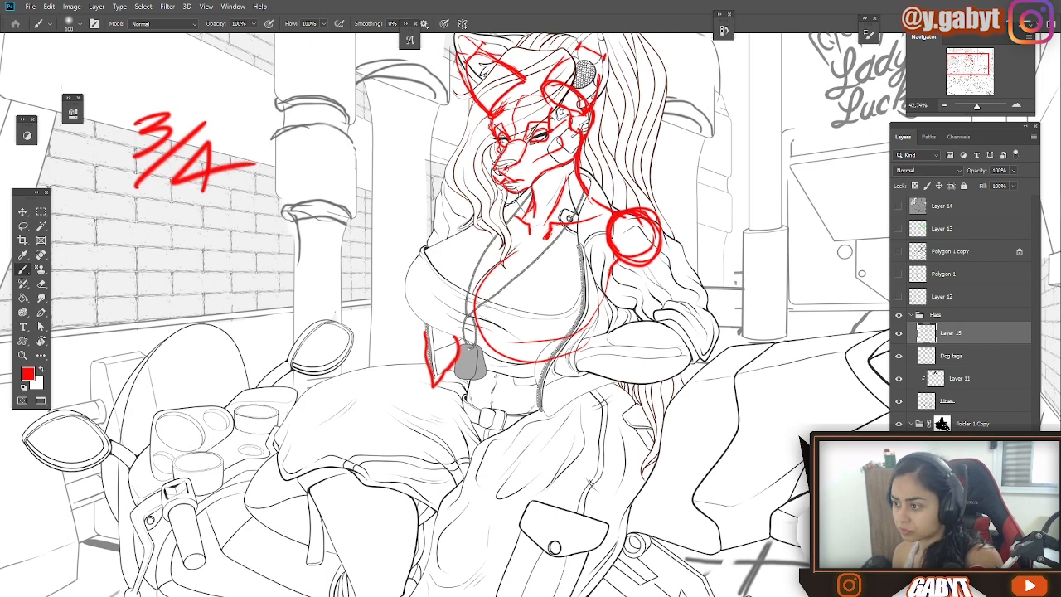
# Sketch the far shoulder curve in red, and try several far arm outlines before erasing them.
pyautogui.moveTo(514, 187)
pyautogui.mouseDown()
pyautogui.moveTo(465, 217)
pyautogui.moveTo(466, 235)
pyautogui.mouseUp()
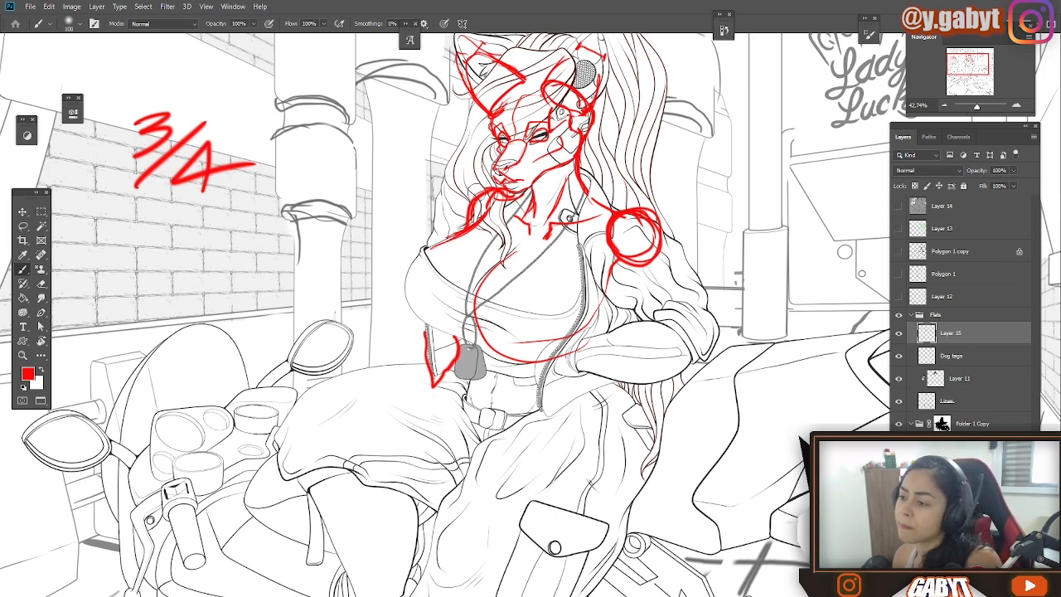
pyautogui.moveTo(464, 214)
pyautogui.mouseDown()
pyautogui.moveTo(402, 271)
pyautogui.moveTo(423, 329)
pyautogui.mouseUp()
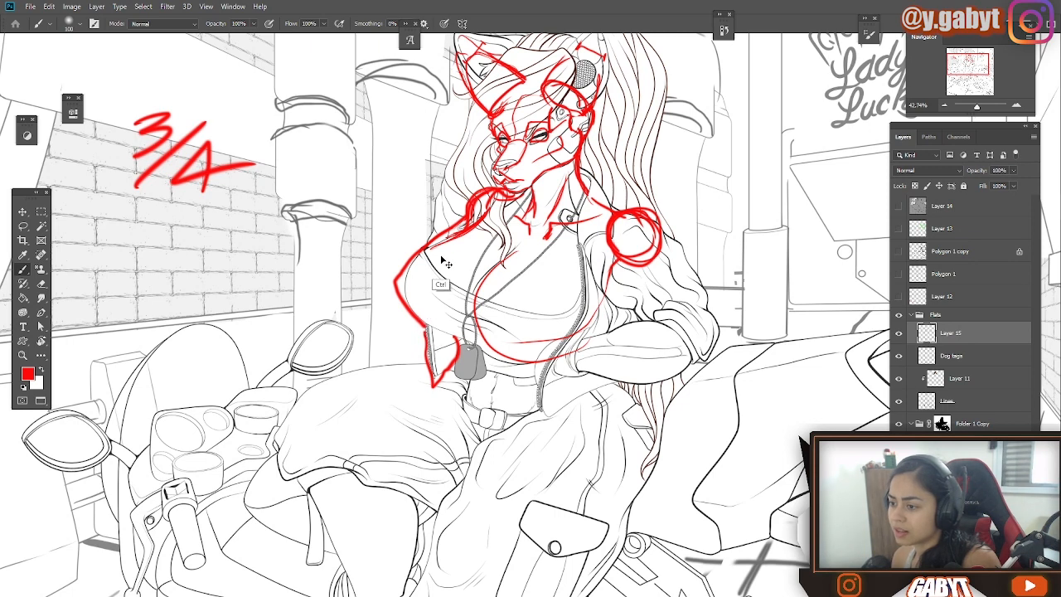
pyautogui.hotkey('ctrl', 'z')
pyautogui.moveTo(473, 212)
pyautogui.mouseDown()
pyautogui.moveTo(401, 267)
pyautogui.moveTo(421, 327)
pyautogui.mouseUp()
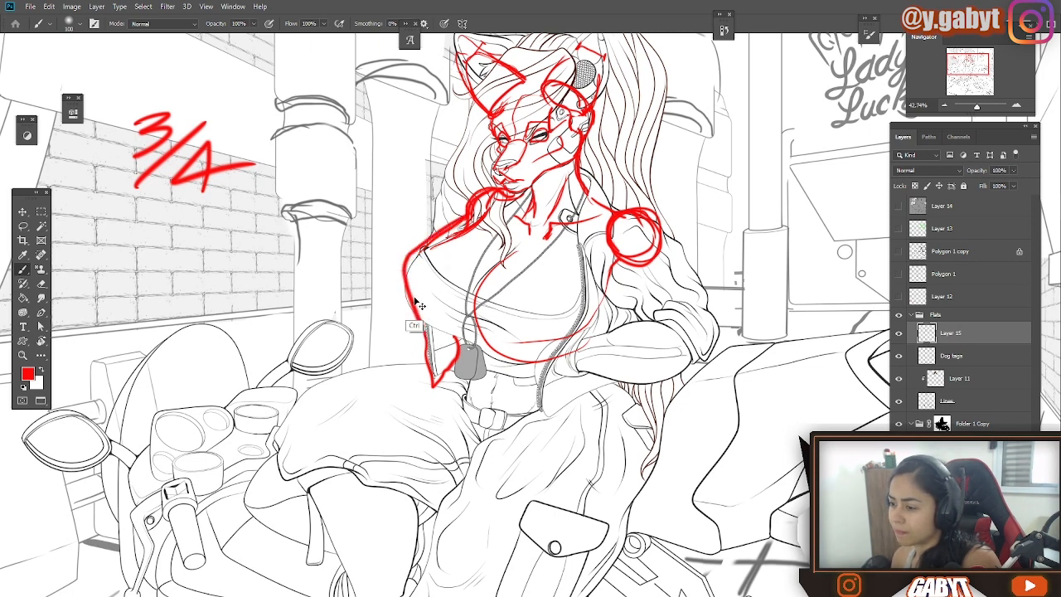
pyautogui.hotkey('ctrl', 'z')
pyautogui.moveTo(469, 207); pyautogui.dragTo(400, 260)
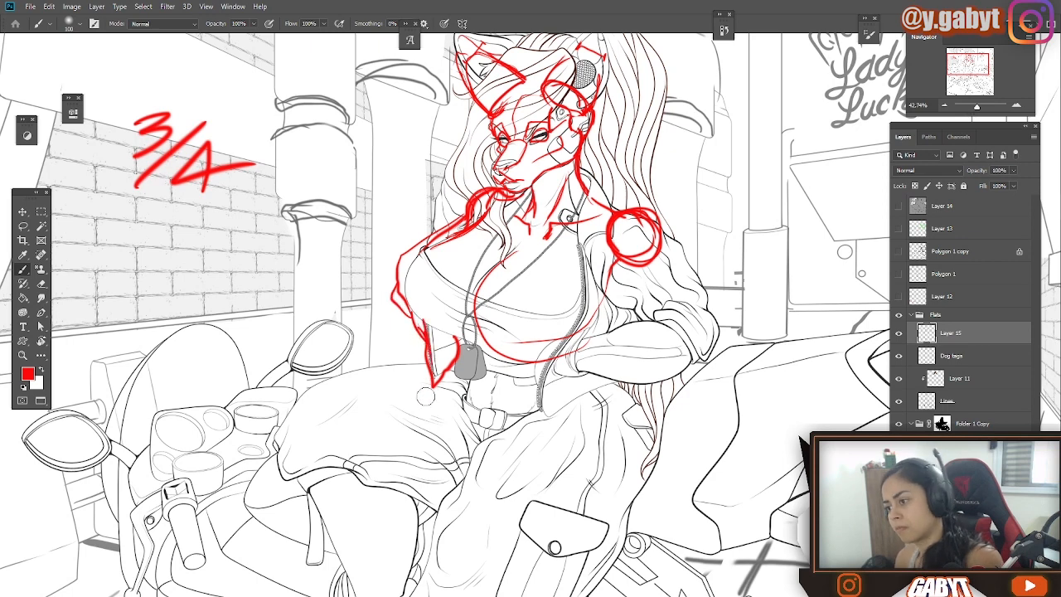
pyautogui.press('e')
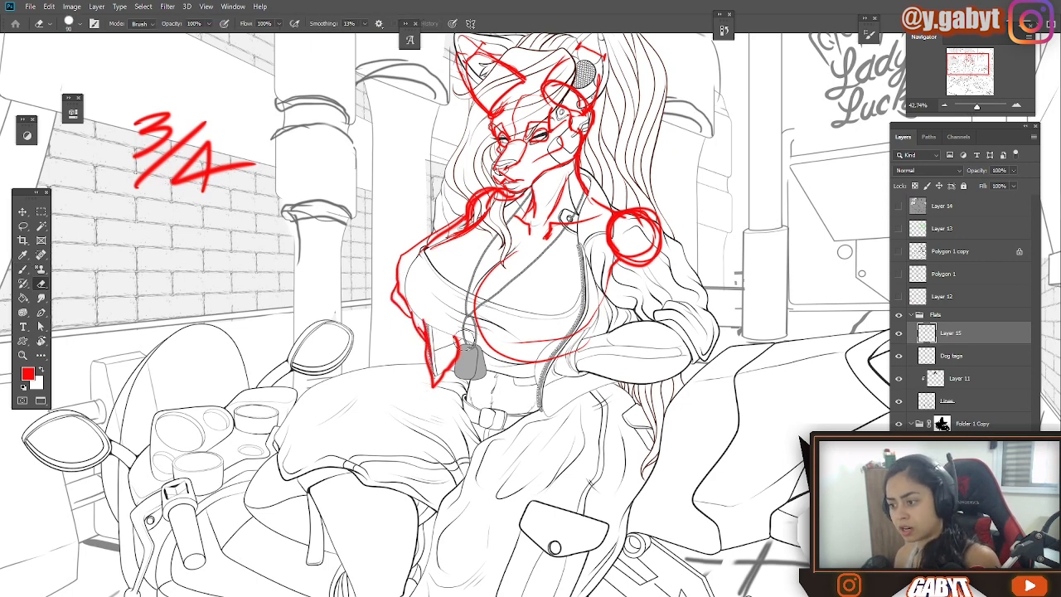
pyautogui.moveTo(433, 375)
pyautogui.mouseDown()
pyautogui.moveTo(445, 421)
pyautogui.moveTo(420, 309)
pyautogui.moveTo(388, 283)
pyautogui.moveTo(420, 237)
pyautogui.mouseUp()
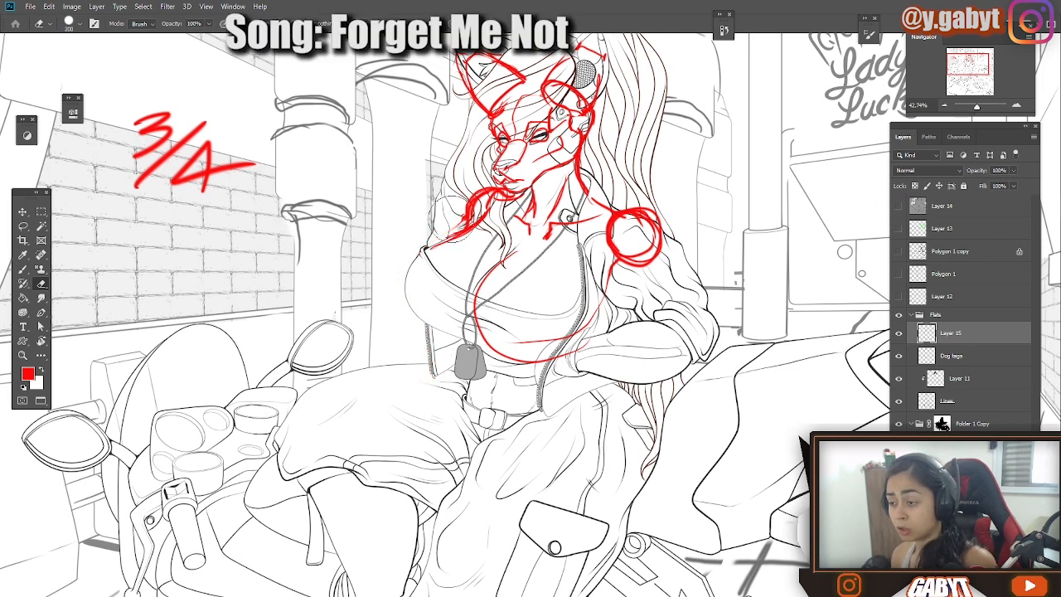
pyautogui.press('b')
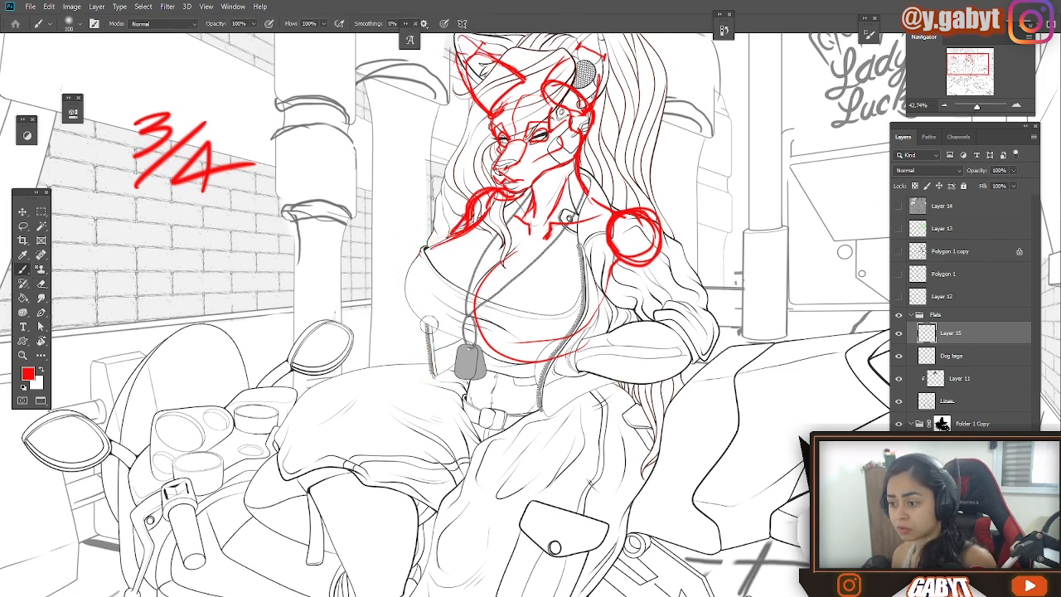
# Brush red construction lines for the far arm and the near upper arm and forearm.
pyautogui.moveTo(391, 355)
pyautogui.mouseDown()
pyautogui.moveTo(355, 383)
pyautogui.moveTo(404, 365)
pyautogui.moveTo(423, 325)
pyautogui.moveTo(243, 275)
pyautogui.mouseUp()
pyautogui.moveTo(479, 203); pyautogui.dragTo(520, 309)
pyautogui.moveTo(509, 257); pyautogui.dragTo(406, 285)
pyautogui.moveTo(408, 314)
pyautogui.mouseDown()
pyautogui.moveTo(521, 312)
pyautogui.moveTo(616, 255)
pyautogui.mouseUp()
# Toggle the red overlay layer off and on to compare, and brush a red line from the near inner elbow toward the forearm.
pyautogui.click(899, 333)
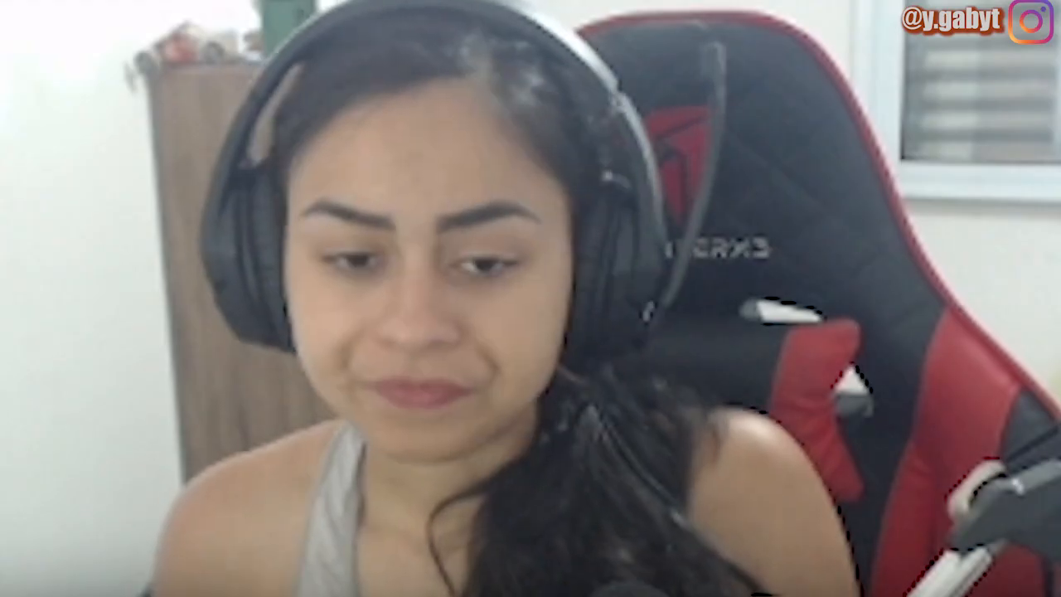
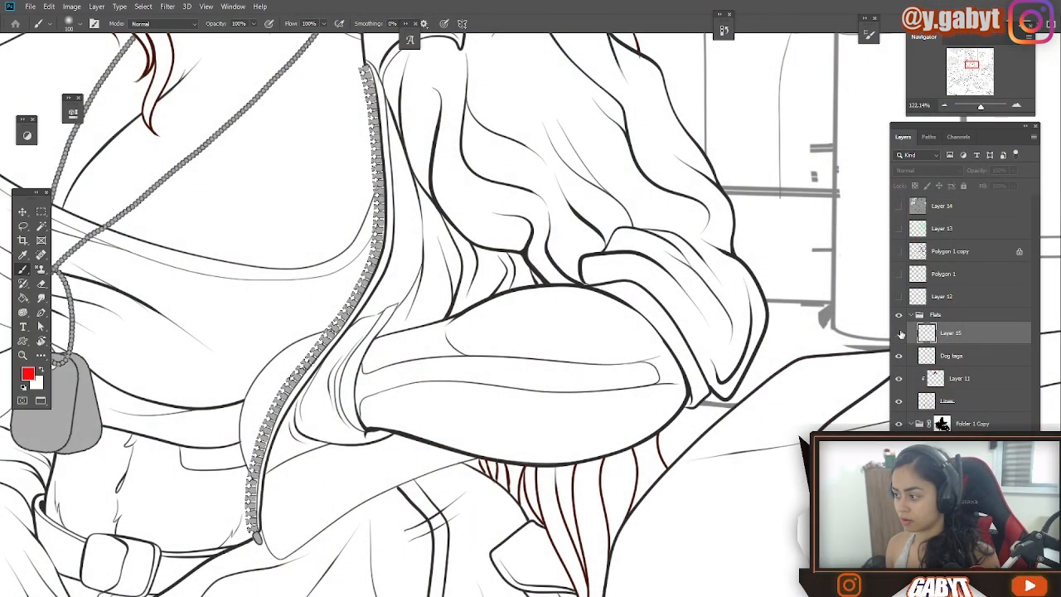
pyautogui.click(899, 332)
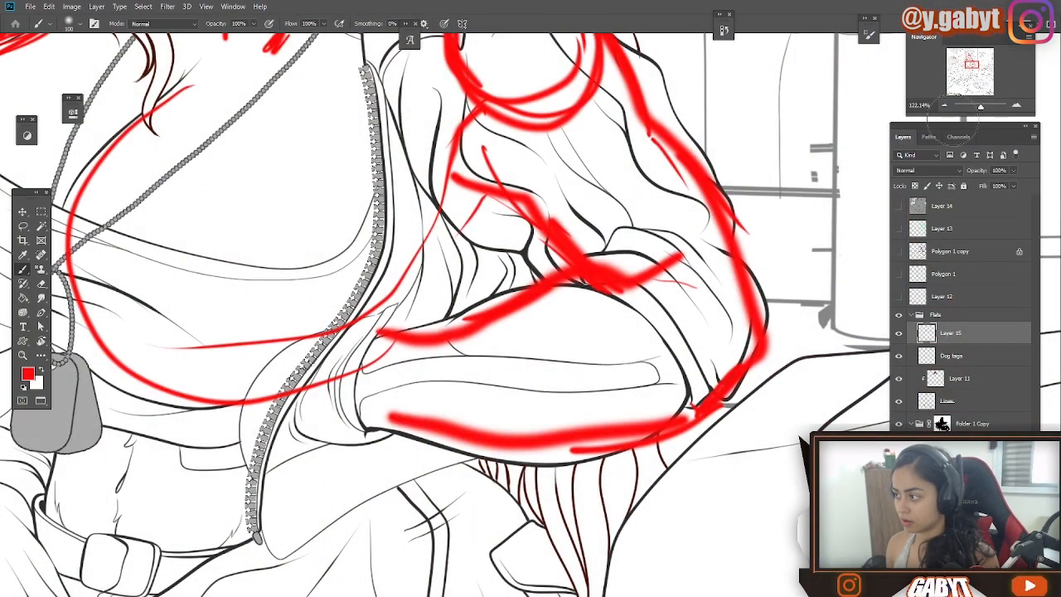
pyautogui.click(944, 106)
pyautogui.moveTo(468, 222); pyautogui.dragTo(481, 293)
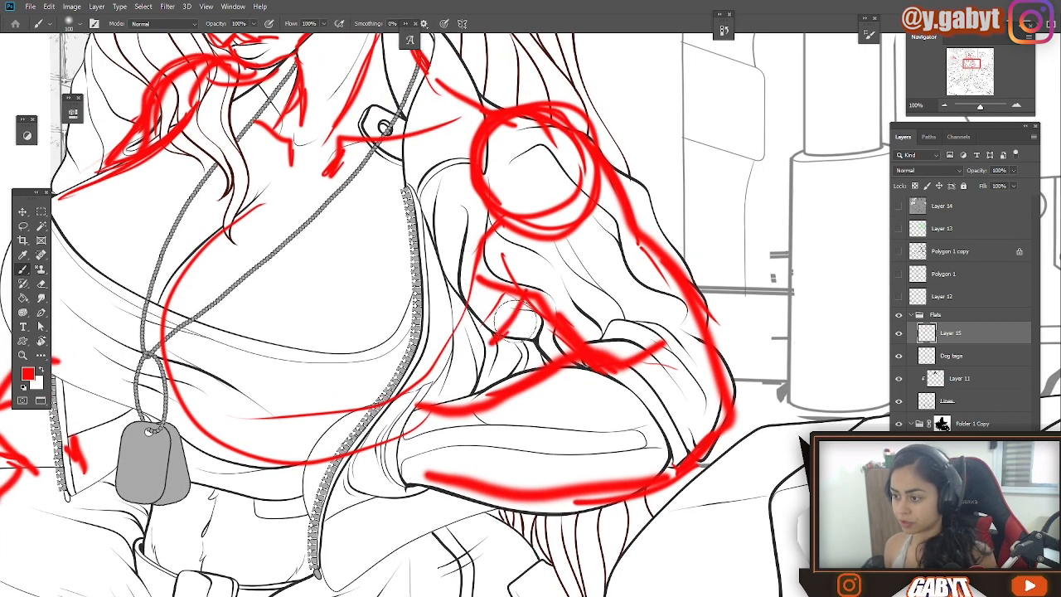
pyautogui.moveTo(520, 301)
pyautogui.mouseDown()
pyautogui.moveTo(508, 338)
pyautogui.moveTo(464, 393)
pyautogui.moveTo(491, 355)
pyautogui.mouseUp()
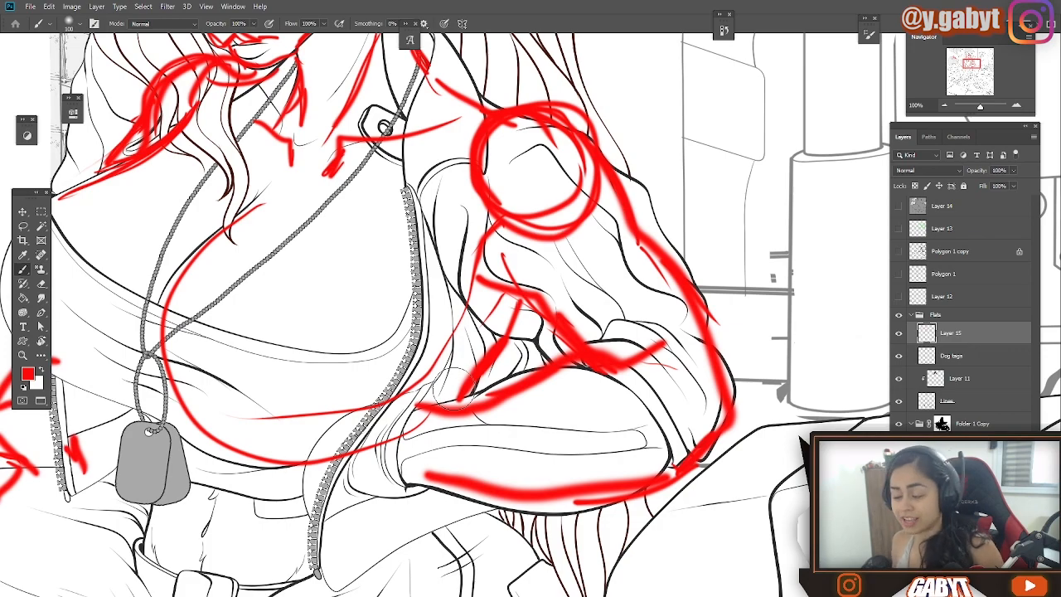
# Brush the pointed corner of the open jacket in red below the near forearm.
pyautogui.click(944, 105)
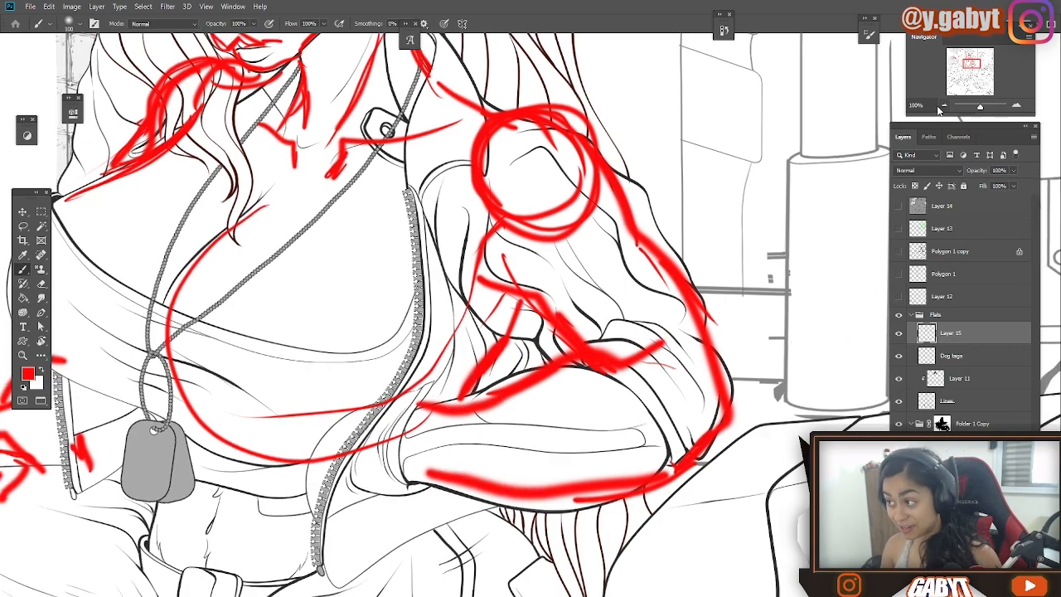
pyautogui.click(944, 106)
pyautogui.moveTo(425, 504); pyautogui.dragTo(566, 235)
pyautogui.moveTo(634, 287); pyautogui.dragTo(572, 281)
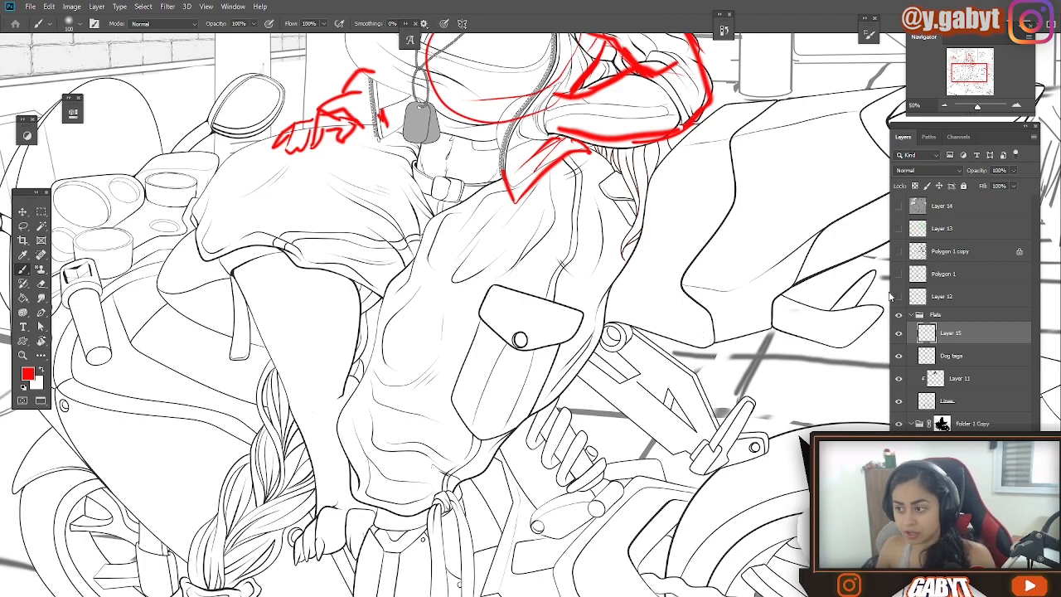
pyautogui.moveTo(490, 469); pyautogui.dragTo(540, 439)
pyautogui.press('super')
pyautogui.press('super')
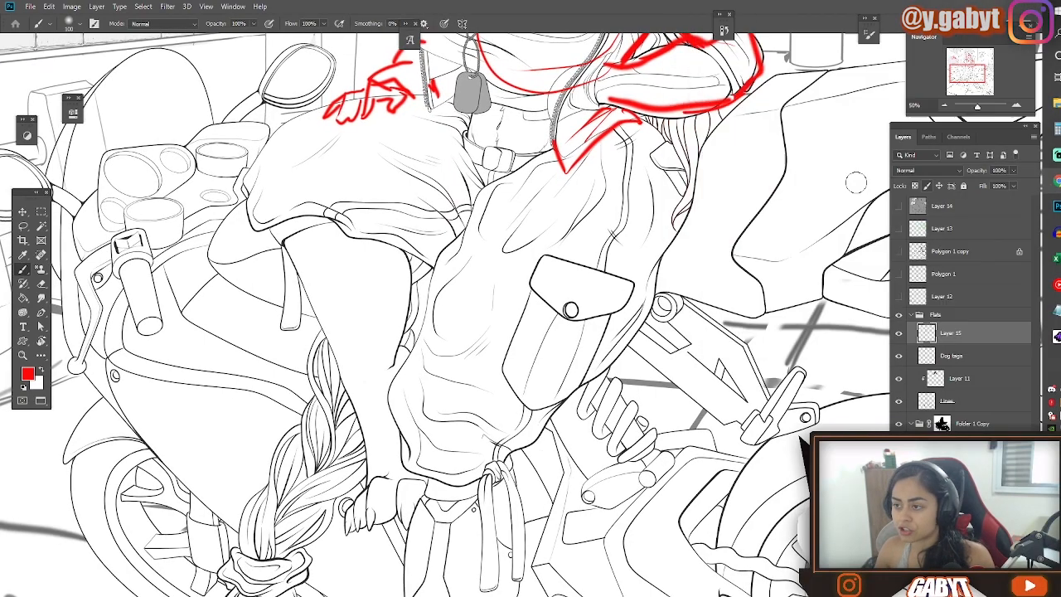
pyautogui.moveTo(477, 266)
pyautogui.mouseDown()
pyautogui.moveTo(514, 270)
pyautogui.moveTo(464, 297)
pyautogui.moveTo(468, 331)
pyautogui.moveTo(432, 240)
pyautogui.mouseUp()
pyautogui.moveTo(422, 476); pyautogui.dragTo(409, 395)
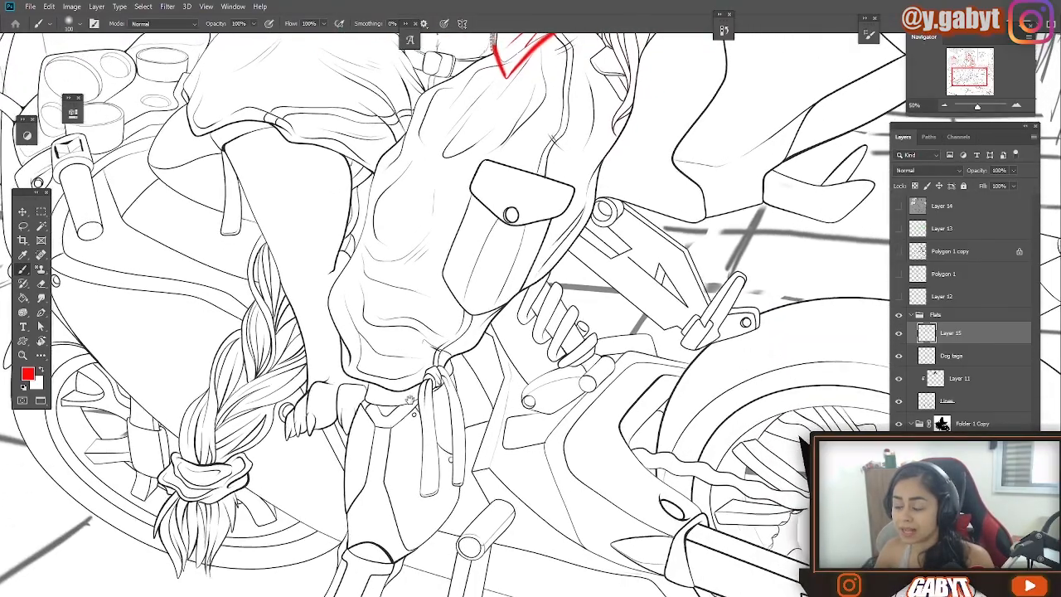
pyautogui.moveTo(400, 191)
pyautogui.mouseDown()
pyautogui.moveTo(344, 284)
pyautogui.moveTo(357, 382)
pyautogui.mouseUp()
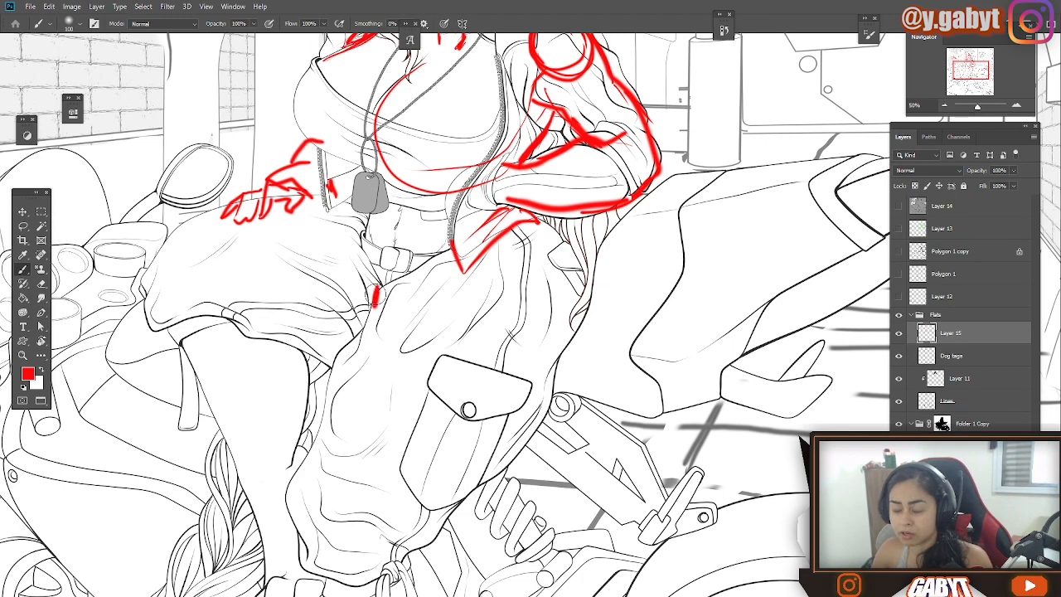
# Brush red fold lines radiating from the crotch across the far thigh of the shorts.
pyautogui.moveTo(377, 297); pyautogui.dragTo(374, 320)
pyautogui.hotkey('ctrl', 'z')
pyautogui.moveTo(342, 287)
pyautogui.mouseDown()
pyautogui.moveTo(383, 325)
pyautogui.moveTo(401, 301)
pyautogui.moveTo(312, 263)
pyautogui.mouseUp()
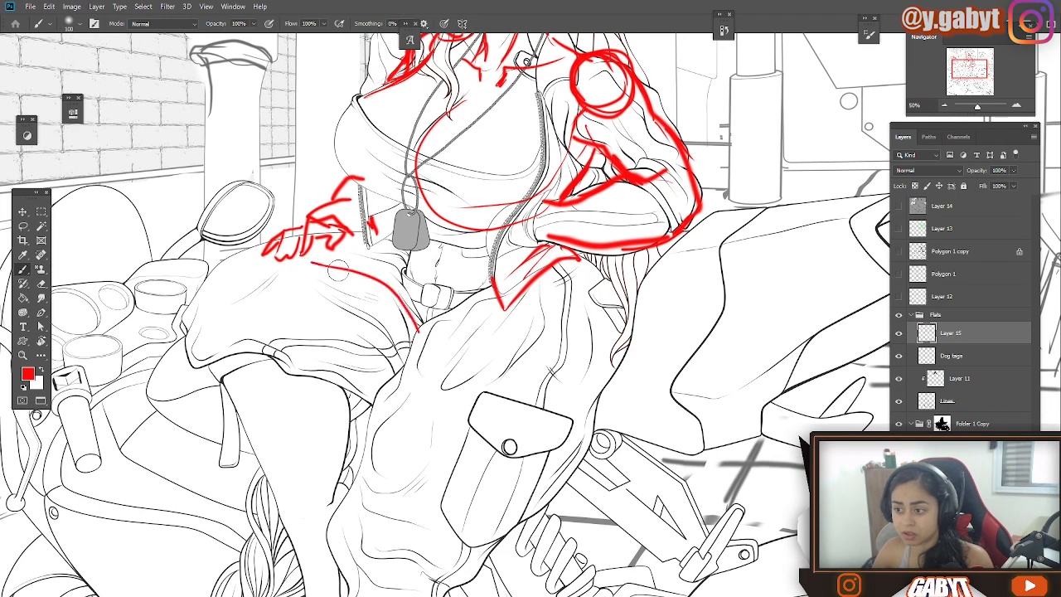
pyautogui.moveTo(421, 323)
pyautogui.mouseDown()
pyautogui.moveTo(387, 277)
pyautogui.moveTo(377, 301)
pyautogui.moveTo(288, 297)
pyautogui.mouseUp()
pyautogui.moveTo(288, 296)
pyautogui.mouseDown()
pyautogui.moveTo(356, 303)
pyautogui.moveTo(394, 323)
pyautogui.moveTo(406, 348)
pyautogui.mouseUp()
pyautogui.moveTo(365, 319)
pyautogui.mouseDown()
pyautogui.moveTo(402, 356)
pyautogui.moveTo(386, 356)
pyautogui.mouseUp()
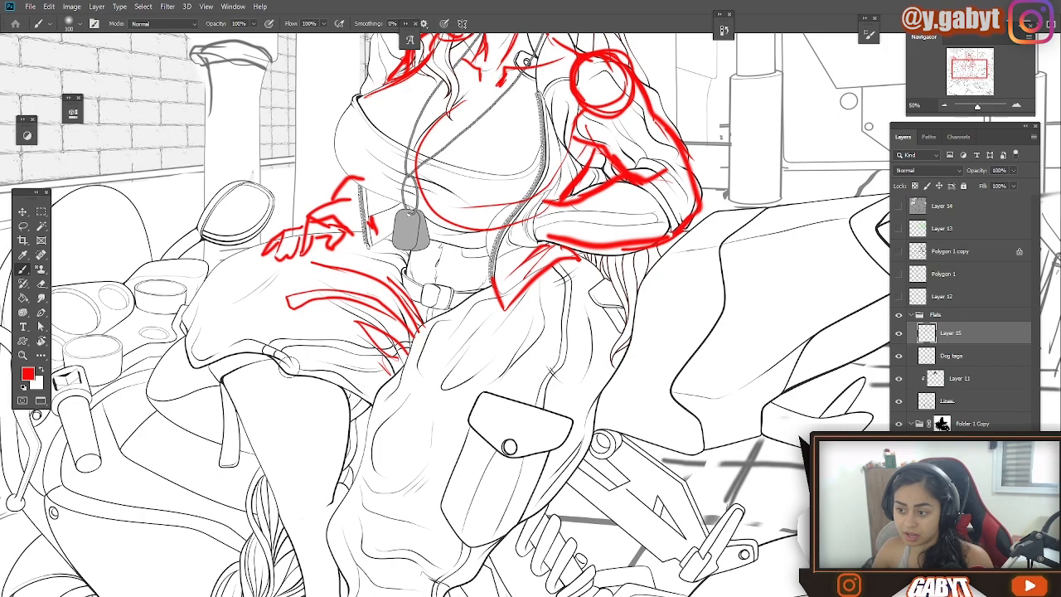
# Brush red fold lines on the far thigh toward the knee and below the resting hand.
pyautogui.moveTo(349, 423); pyautogui.dragTo(358, 366)
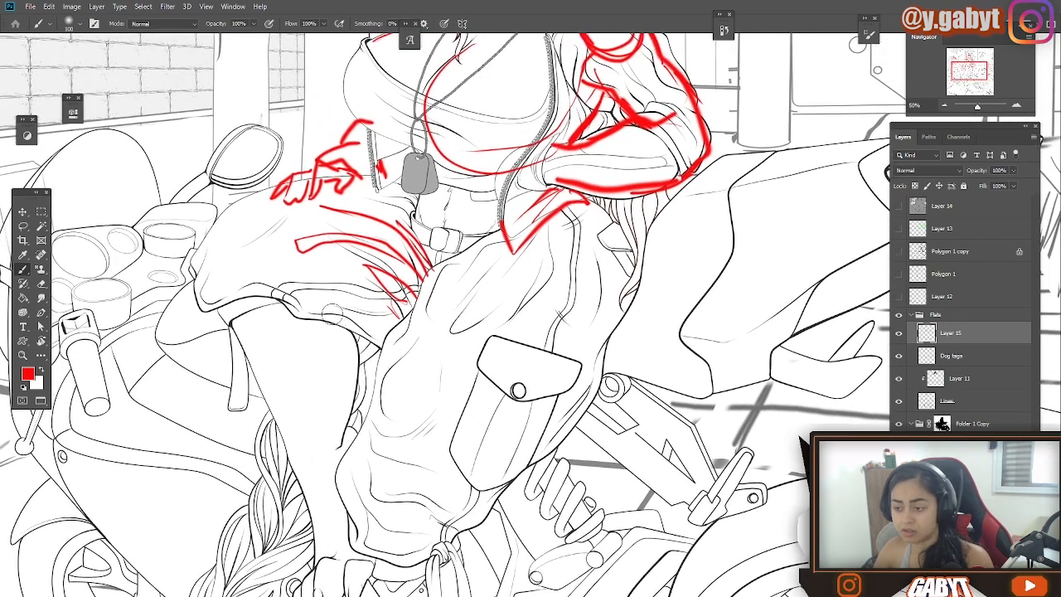
pyautogui.moveTo(367, 302)
pyautogui.mouseDown()
pyautogui.moveTo(318, 270)
pyautogui.moveTo(243, 270)
pyautogui.moveTo(225, 258)
pyautogui.moveTo(216, 240)
pyautogui.moveTo(244, 247)
pyautogui.moveTo(289, 209)
pyautogui.moveTo(256, 248)
pyautogui.moveTo(221, 244)
pyautogui.mouseUp()
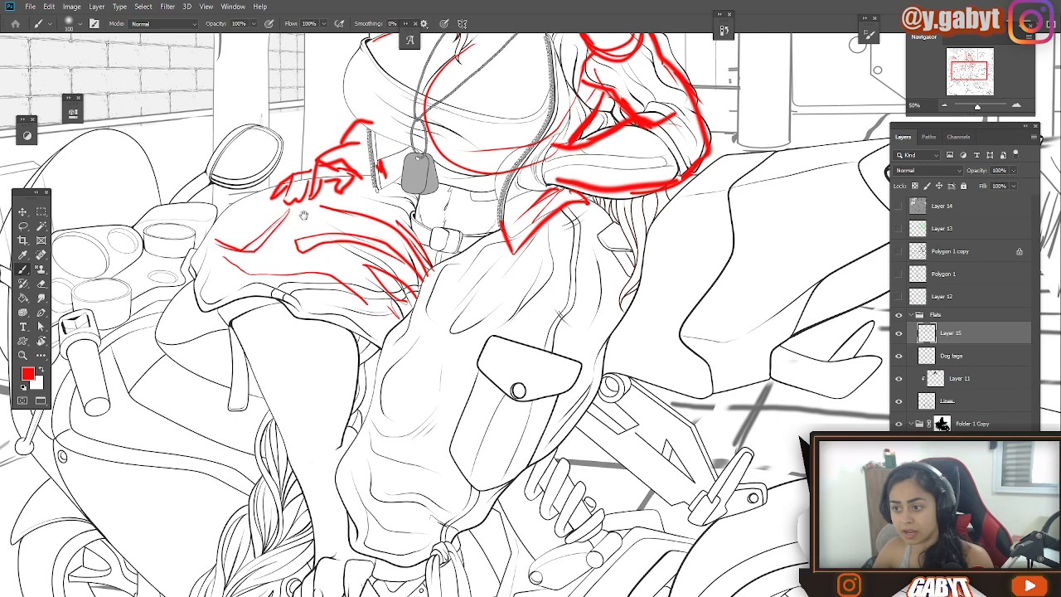
pyautogui.moveTo(279, 198); pyautogui.dragTo(245, 213)
pyautogui.moveTo(508, 276); pyautogui.dragTo(485, 219)
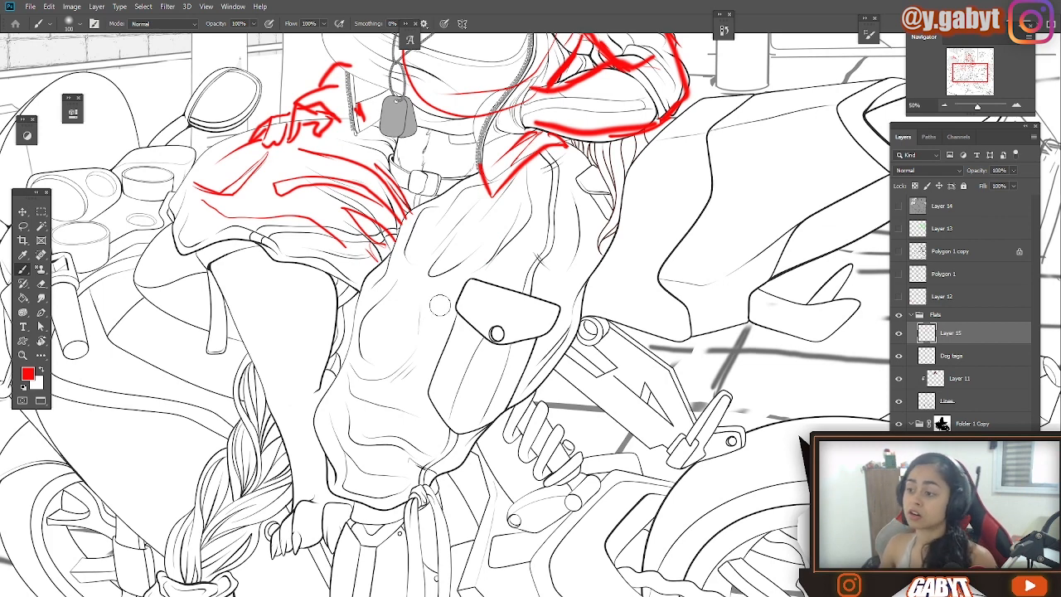
pyautogui.moveTo(477, 255); pyautogui.dragTo(422, 275)
pyautogui.moveTo(465, 208); pyautogui.dragTo(422, 273)
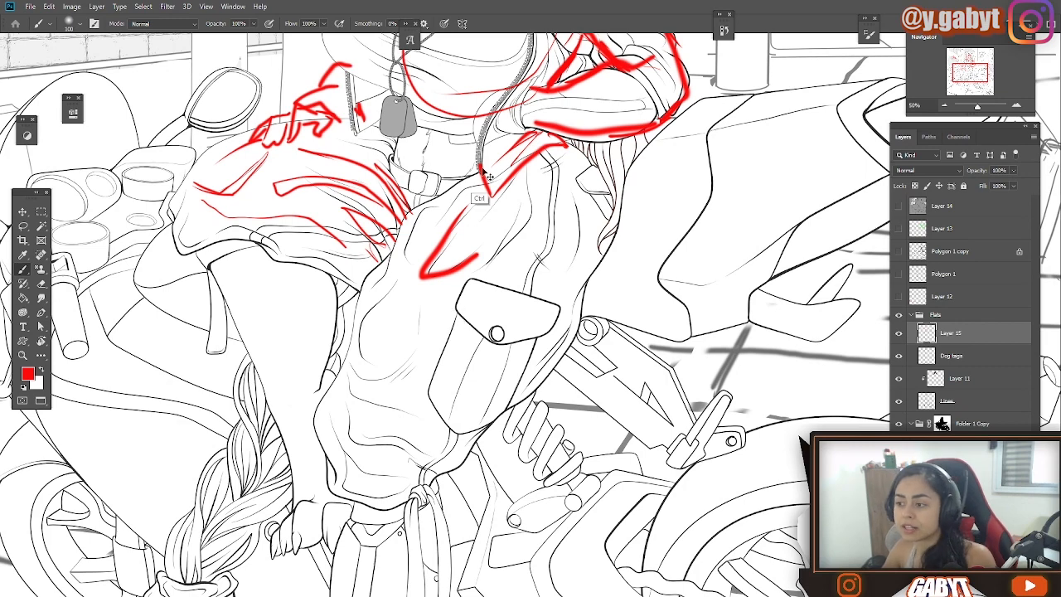
pyautogui.hotkey('ctrl', 'z')
pyautogui.hotkey('ctrl', 'z')
pyautogui.moveTo(542, 272)
pyautogui.mouseDown()
pyautogui.moveTo(555, 249)
pyautogui.moveTo(570, 307)
pyautogui.mouseUp()
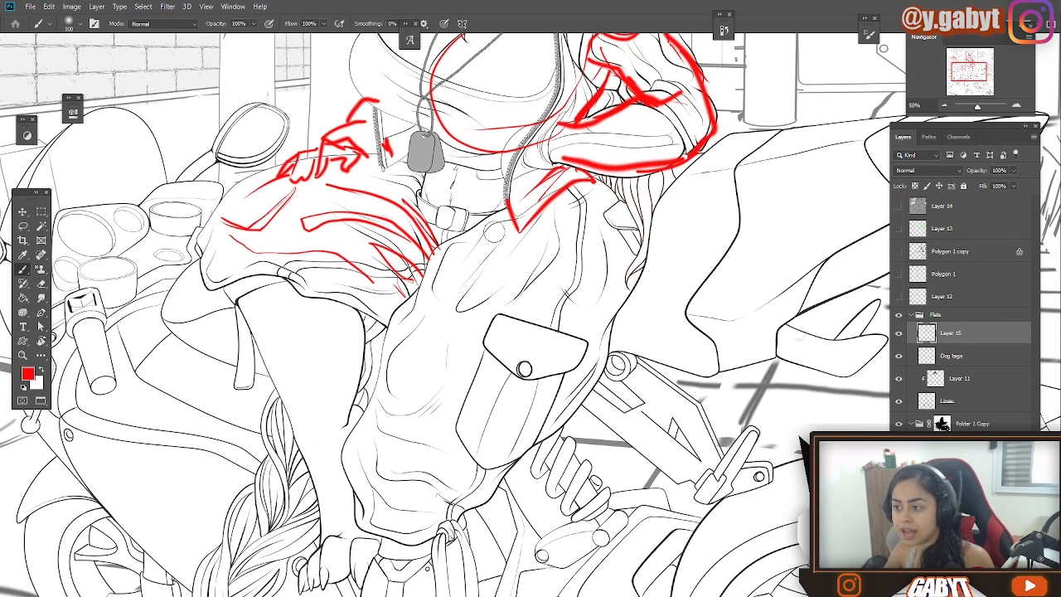
pyautogui.moveTo(494, 221)
pyautogui.mouseDown()
pyautogui.moveTo(534, 258)
pyautogui.moveTo(519, 232)
pyautogui.mouseUp()
pyautogui.hotkey('ctrl', 'z')
pyautogui.hotkey('ctrl', 'z')
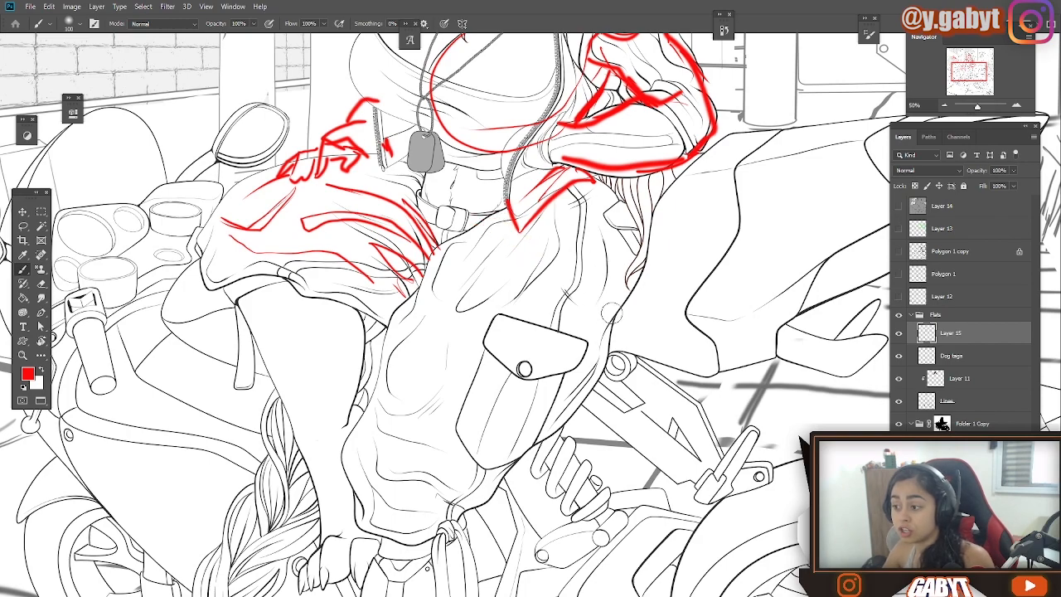
# Brush red outlines over the cargo pocket and its flap, plus fold lines at the outer hip, inner thigh and trouser hem.
pyautogui.moveTo(572, 330); pyautogui.dragTo(623, 303)
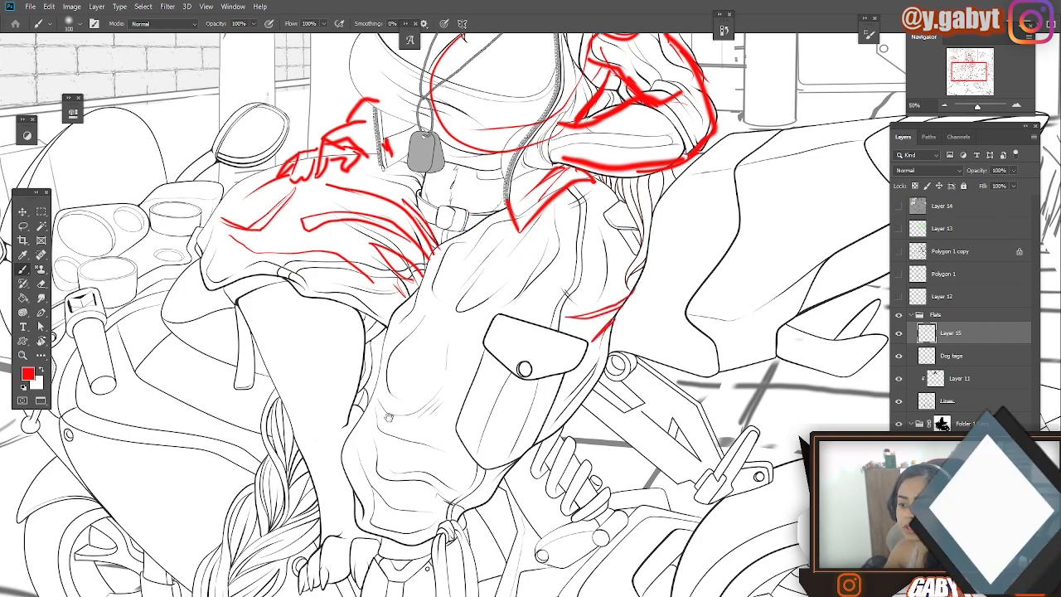
pyautogui.moveTo(536, 287)
pyautogui.mouseDown()
pyautogui.moveTo(596, 300)
pyautogui.moveTo(609, 347)
pyautogui.mouseUp()
pyautogui.moveTo(524, 310)
pyautogui.mouseDown()
pyautogui.moveTo(600, 352)
pyautogui.moveTo(559, 334)
pyautogui.mouseUp()
pyautogui.moveTo(587, 335); pyautogui.dragTo(572, 340)
pyautogui.moveTo(603, 351); pyautogui.dragTo(527, 440)
pyautogui.moveTo(520, 330); pyautogui.dragTo(524, 439)
pyautogui.moveTo(466, 316); pyautogui.dragTo(499, 370)
pyautogui.moveTo(512, 423); pyautogui.dragTo(542, 339)
pyautogui.moveTo(600, 342); pyautogui.dragTo(612, 315)
pyautogui.moveTo(555, 341); pyautogui.dragTo(525, 310)
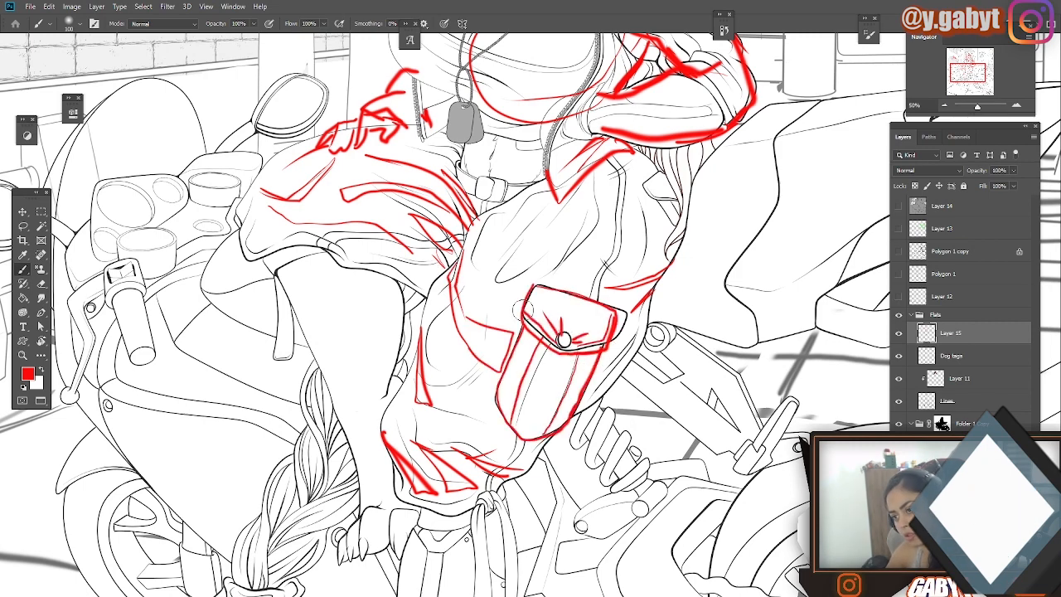
# Reinforce the side and lower edges of the cargo pocket in red.
pyautogui.moveTo(501, 391); pyautogui.dragTo(530, 438)
pyautogui.moveTo(540, 291); pyautogui.dragTo(505, 369)
pyautogui.hotkey('ctrl', 'z')
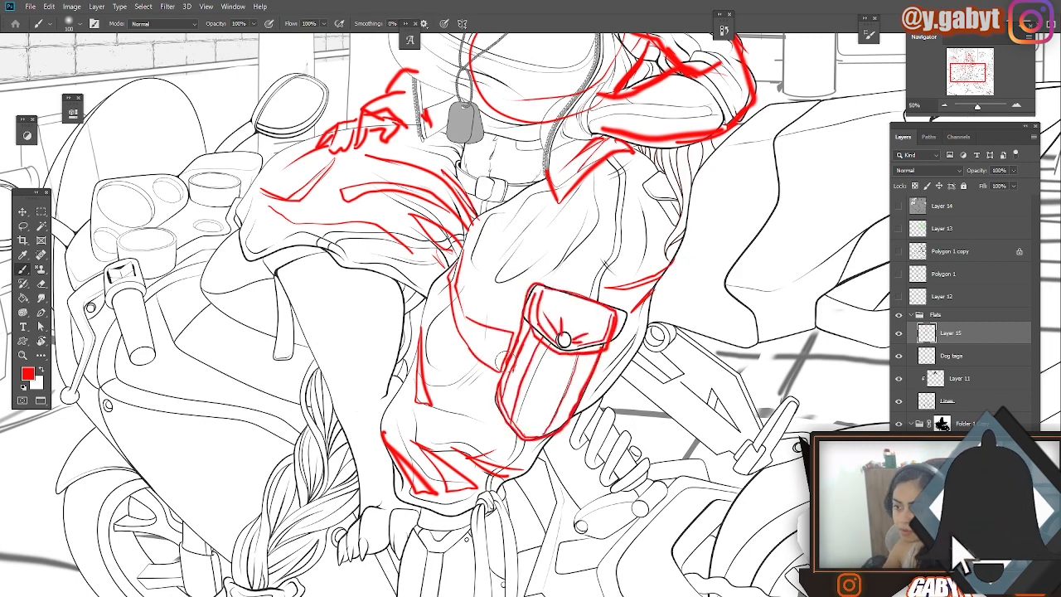
# Outline the near trouser leg's hem and lower outer edge with thick red strokes.
pyautogui.scroll(-5, 511, 372)
pyautogui.scroll(3, 511, 373)
pyautogui.moveTo(412, 452); pyautogui.dragTo(459, 457)
pyautogui.moveTo(496, 426); pyautogui.dragTo(467, 447)
pyautogui.scroll(4, 327, 305)
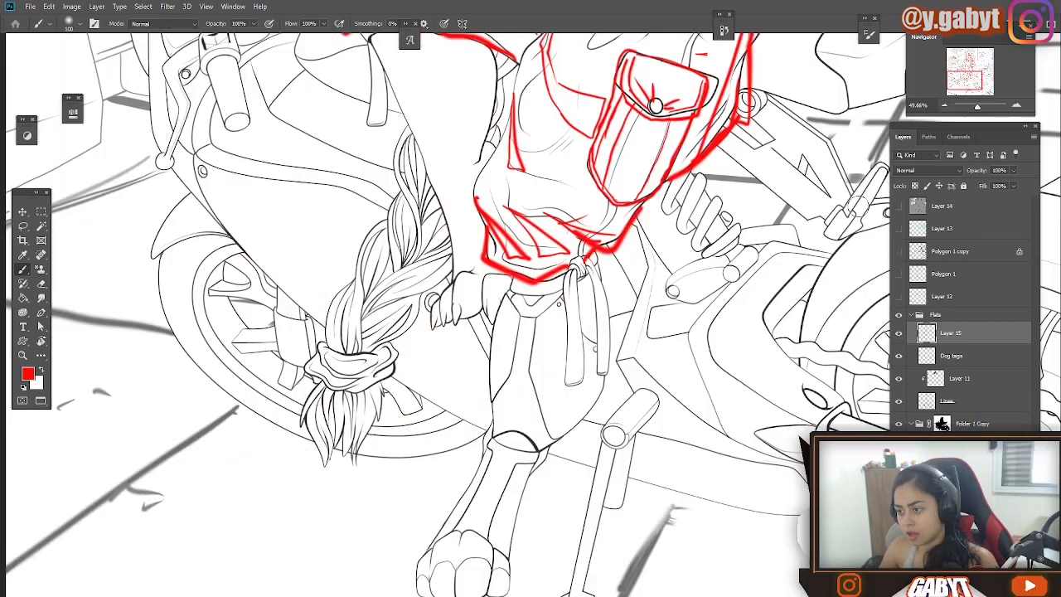
# Outline the far foot's clawed toes, underside and ankle edge in red beside the near shin.
pyautogui.moveTo(518, 274)
pyautogui.mouseDown()
pyautogui.moveTo(423, 336)
pyautogui.moveTo(518, 308)
pyautogui.moveTo(439, 341)
pyautogui.mouseUp()
pyautogui.hotkey('ctrl', 'z')
pyautogui.moveTo(978, 105); pyautogui.dragTo(979, 106)
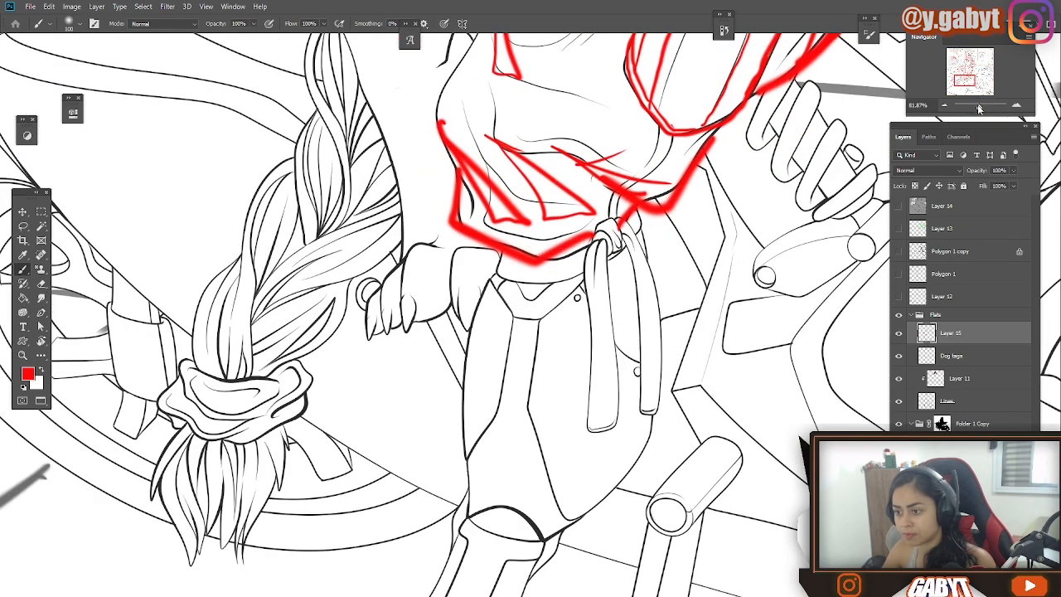
pyautogui.moveTo(396, 251)
pyautogui.mouseDown()
pyautogui.moveTo(403, 245)
pyautogui.moveTo(375, 330)
pyautogui.mouseUp()
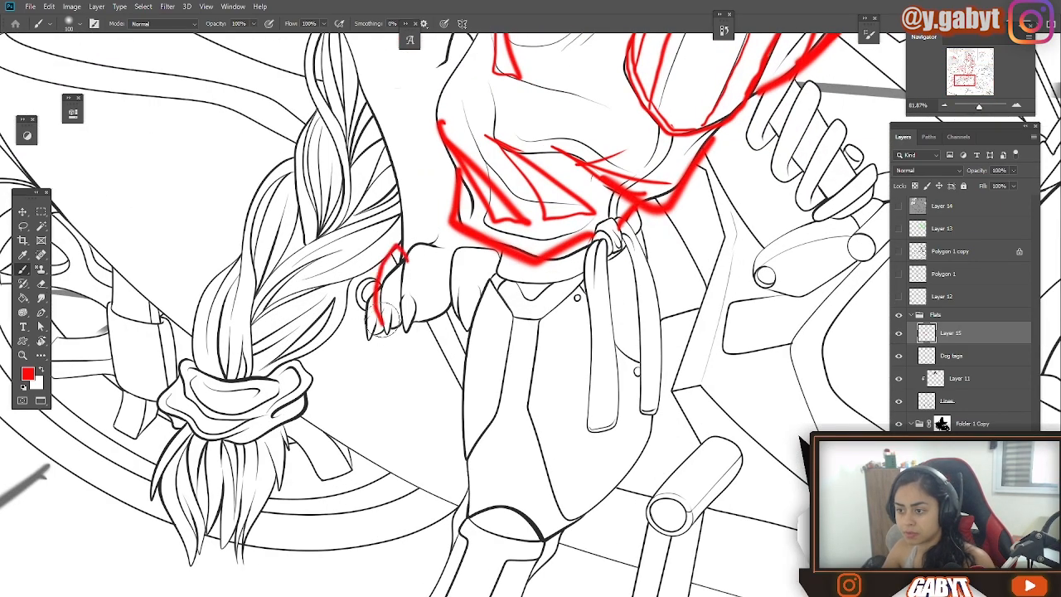
pyautogui.hotkey('ctrl', 'z')
pyautogui.moveTo(392, 243); pyautogui.dragTo(384, 327)
pyautogui.moveTo(376, 252); pyautogui.dragTo(380, 332)
pyautogui.moveTo(498, 256)
pyautogui.mouseDown()
pyautogui.moveTo(453, 305)
pyautogui.moveTo(446, 265)
pyautogui.moveTo(471, 337)
pyautogui.mouseUp()
pyautogui.hotkey('ctrl', 'z')
pyautogui.moveTo(447, 312); pyautogui.dragTo(401, 325)
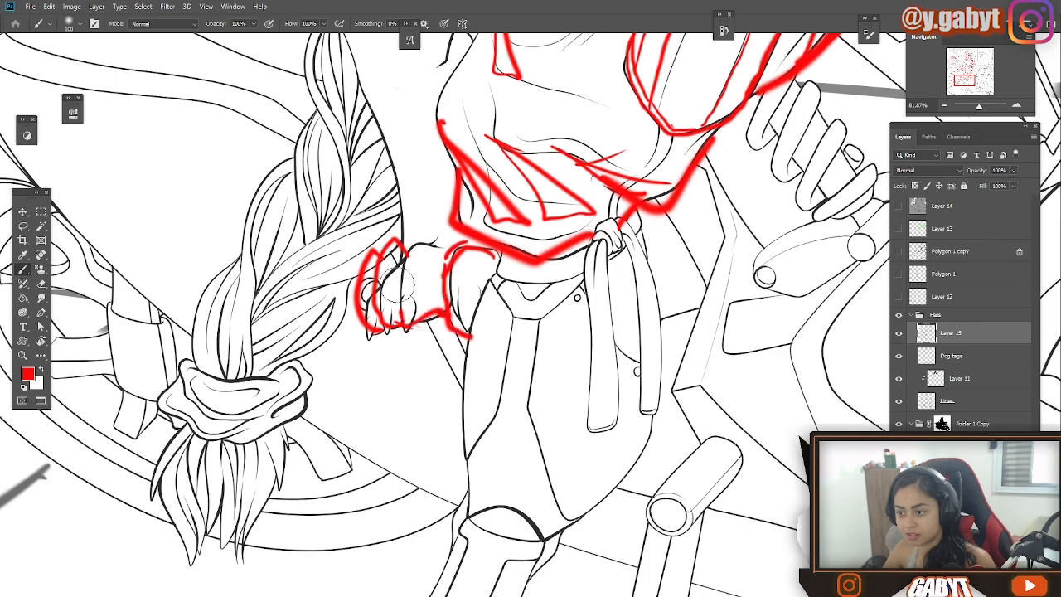
# Outline the near paw and its toes in red, erasing stray strokes.
pyautogui.moveTo(978, 106); pyautogui.dragTo(975, 106)
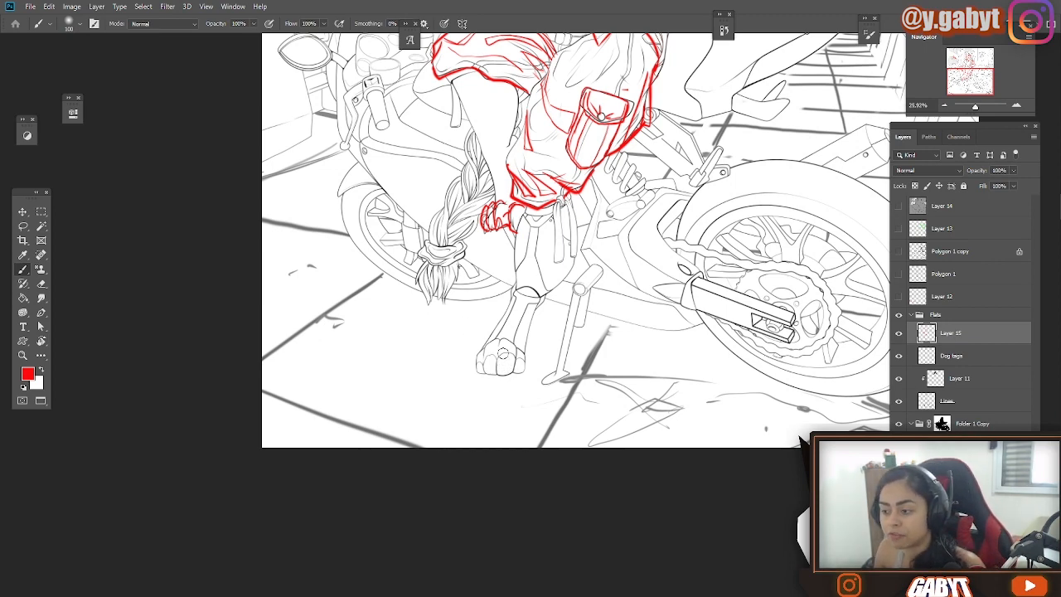
pyautogui.hotkey('ctrl', '+')
pyautogui.moveTo(530, 365); pyautogui.dragTo(572, 326)
pyautogui.moveTo(565, 318); pyautogui.dragTo(554, 351)
pyautogui.moveTo(508, 322); pyautogui.dragTo(563, 339)
pyautogui.moveTo(528, 312)
pyautogui.mouseDown()
pyautogui.moveTo(565, 322)
pyautogui.moveTo(495, 361)
pyautogui.mouseUp()
pyautogui.moveTo(563, 336)
pyautogui.mouseDown()
pyautogui.moveTo(547, 361)
pyautogui.moveTo(505, 371)
pyautogui.mouseUp()
pyautogui.press('e')
pyautogui.moveTo(547, 356)
pyautogui.mouseDown()
pyautogui.moveTo(518, 433)
pyautogui.moveTo(522, 424)
pyautogui.mouseUp()
pyautogui.press('b')
pyautogui.moveTo(481, 414)
pyautogui.mouseDown()
pyautogui.moveTo(516, 421)
pyautogui.moveTo(525, 412)
pyautogui.mouseUp()
pyautogui.scroll(-8, 527, 317)
pyautogui.scroll(8, 526, 317)
pyautogui.moveTo(566, 230); pyautogui.dragTo(563, 286)
pyautogui.moveTo(531, 230); pyautogui.dragTo(527, 319)
pyautogui.moveTo(527, 322); pyautogui.dragTo(556, 329)
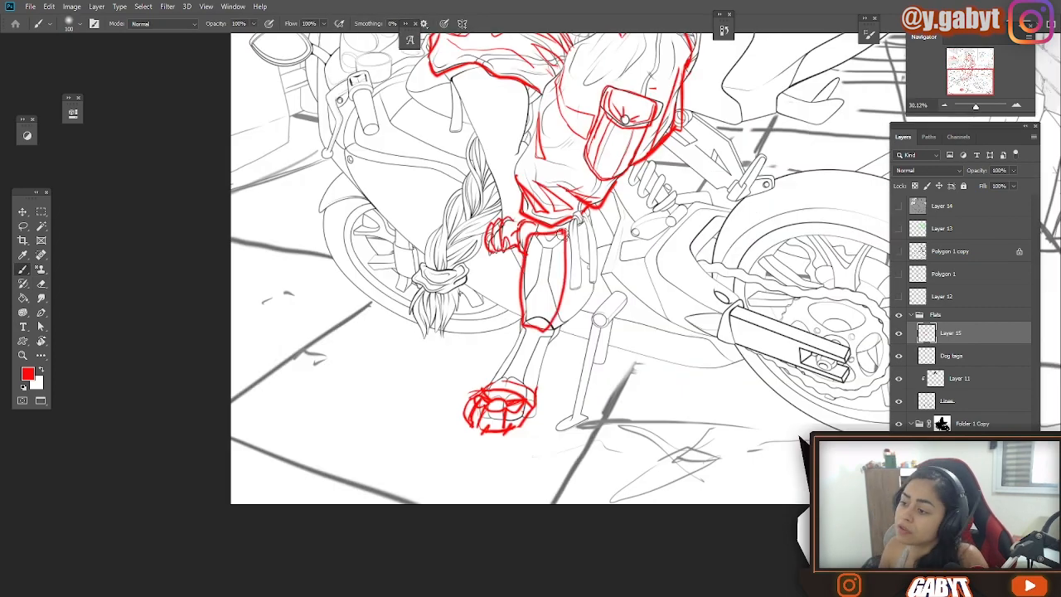
pyautogui.hotkey('ctrl', 'z')
pyautogui.hotkey('ctrl', 'z')
pyautogui.hotkey('ctrl', 'z')
# Brush red outlines along the near lower leg and the bare far leg.
pyautogui.click(898, 334)
pyautogui.moveTo(648, 306); pyautogui.dragTo(537, 449)
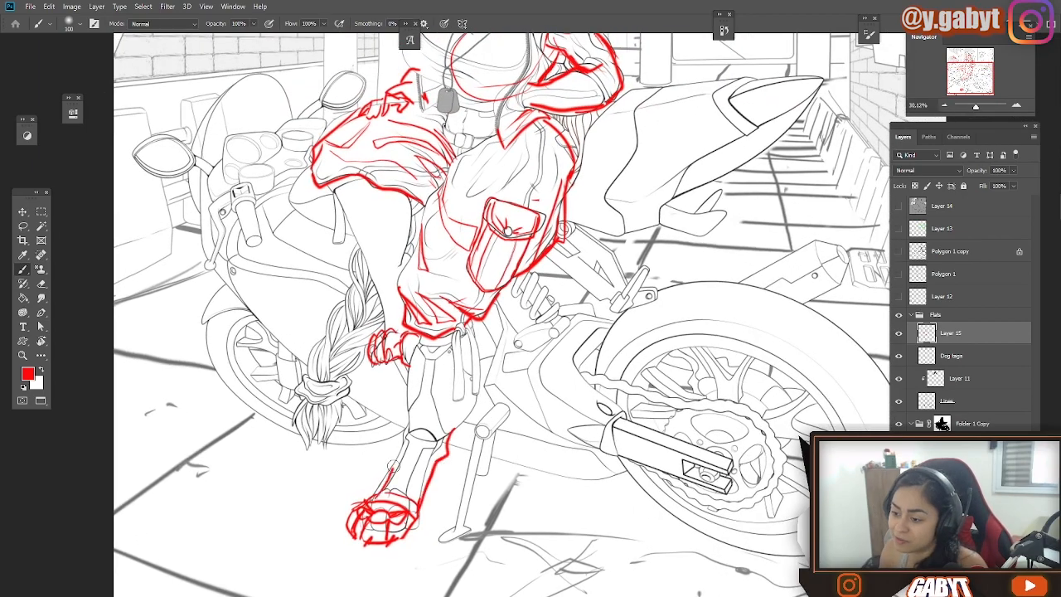
pyautogui.scroll(3, 479, 366)
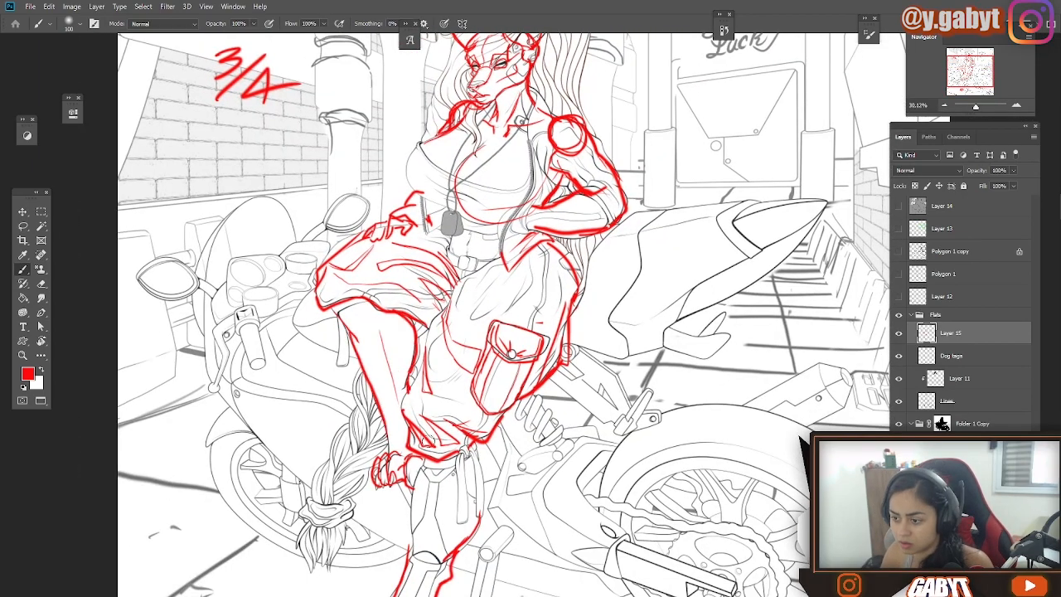
# Look over the red construction lines up to the head, and check the manga girl reference image in the browser.
pyautogui.scroll(2, 479, 366)
pyautogui.hotkey('ctrl', '+')
pyautogui.hotkey('ctrl', '+')
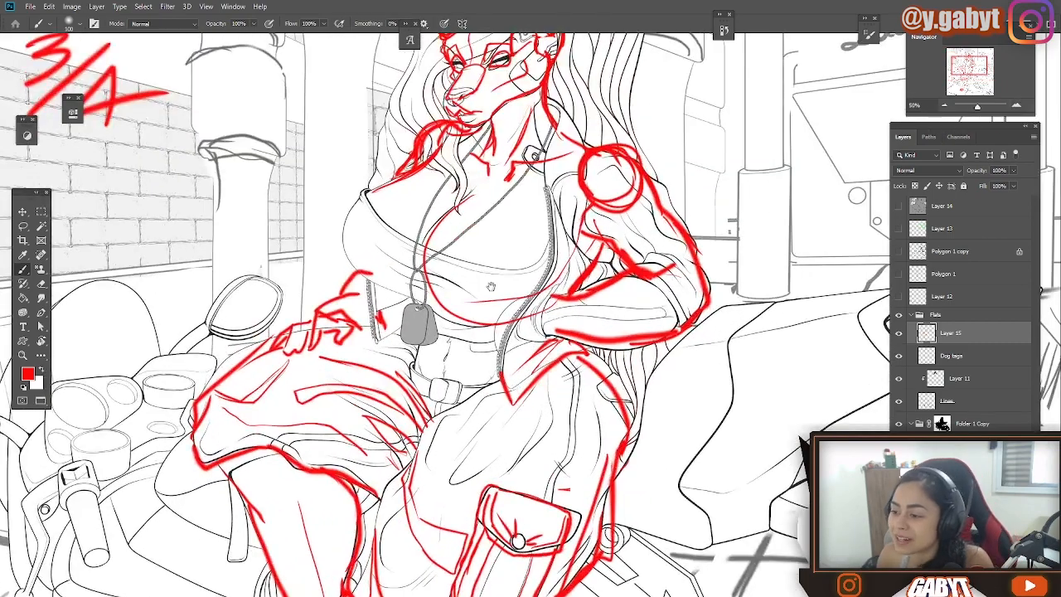
pyautogui.scroll(5, 802, 149)
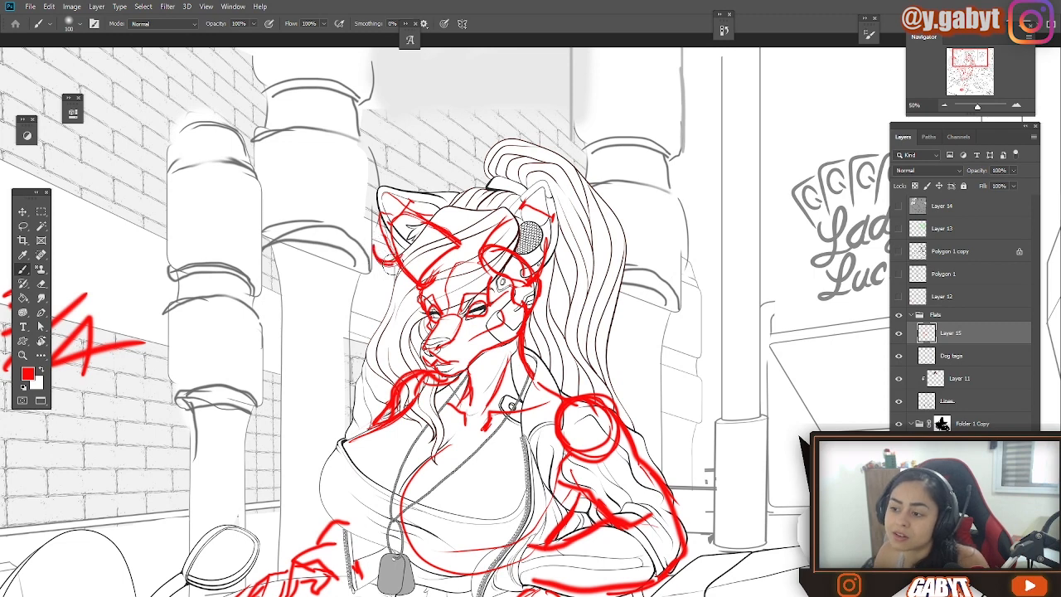
pyautogui.moveTo(499, 181); pyautogui.dragTo(469, 194)
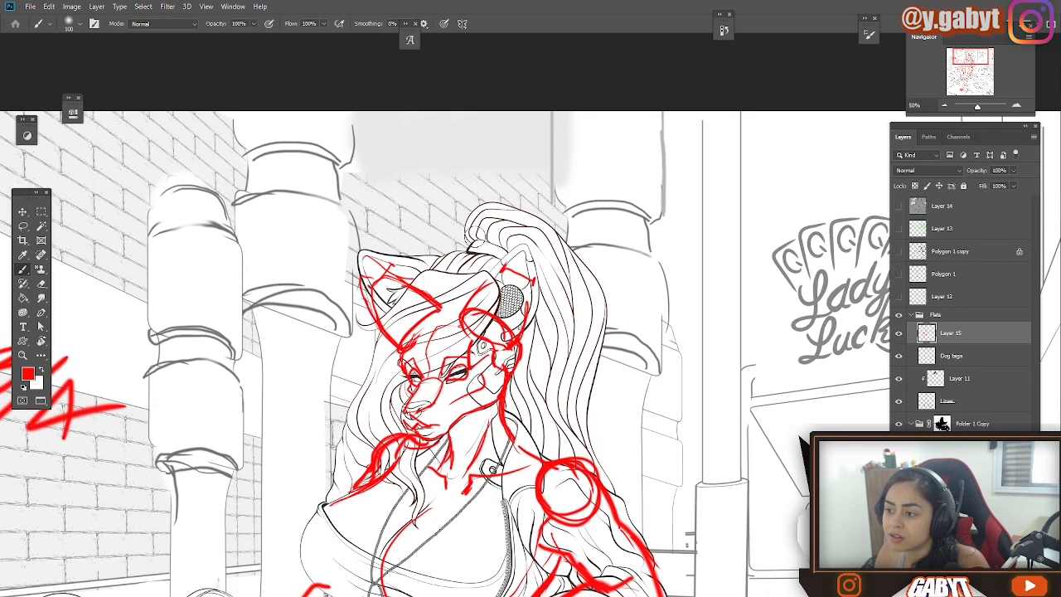
pyautogui.hotkey('ctrl', 'z')
pyautogui.press('super')
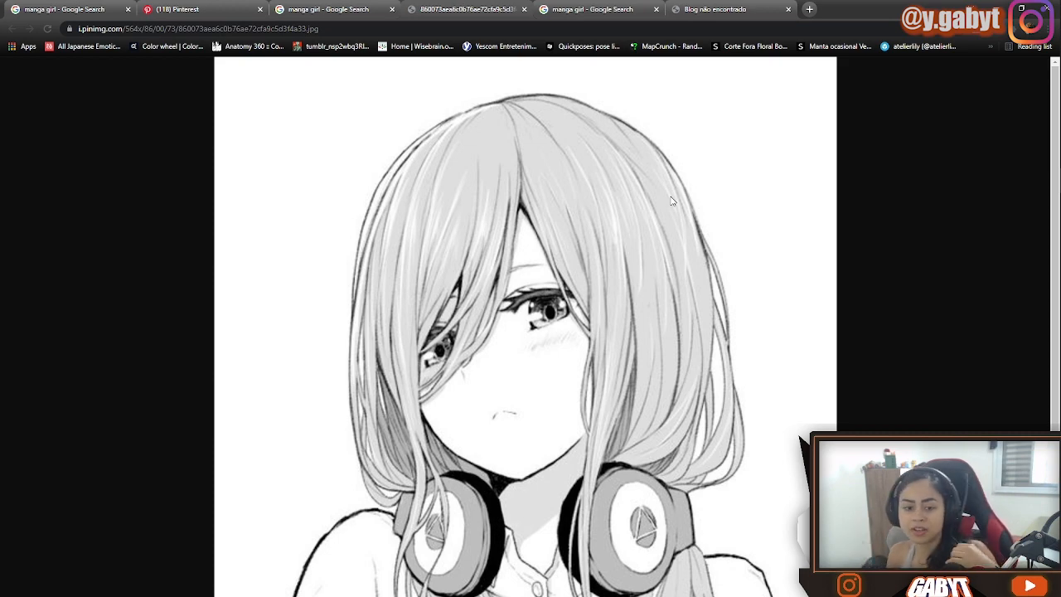
pyautogui.hotkey('alt', 'Tab')
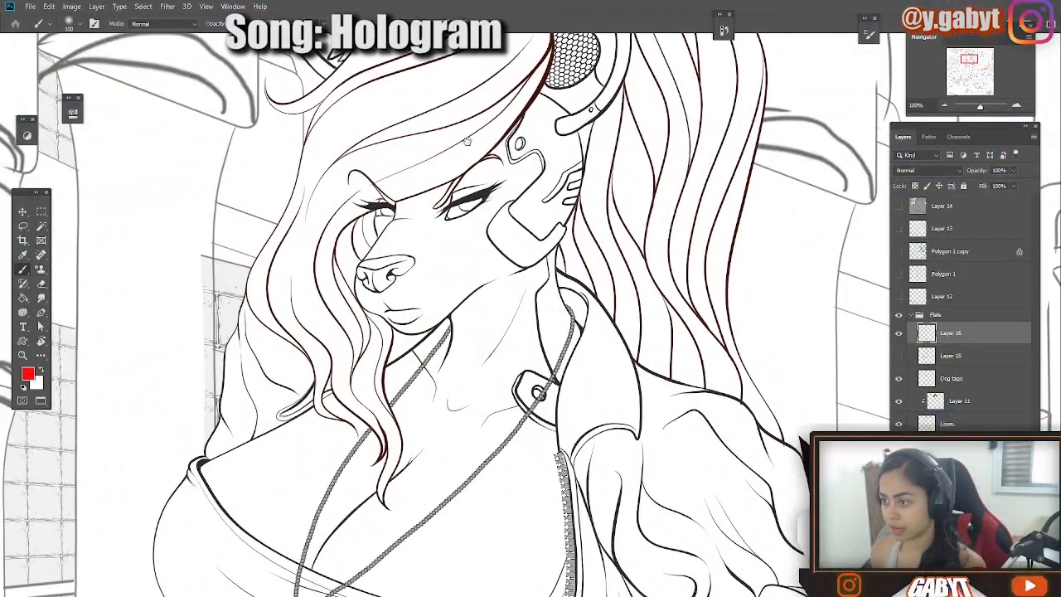
# Brush the lower edge of the fringe in red across the forehead towards the ear, undoing misplaced strokes.
pyautogui.moveTo(561, 125)
pyautogui.mouseDown()
pyautogui.moveTo(554, 171)
pyautogui.moveTo(509, 231)
pyautogui.mouseUp()
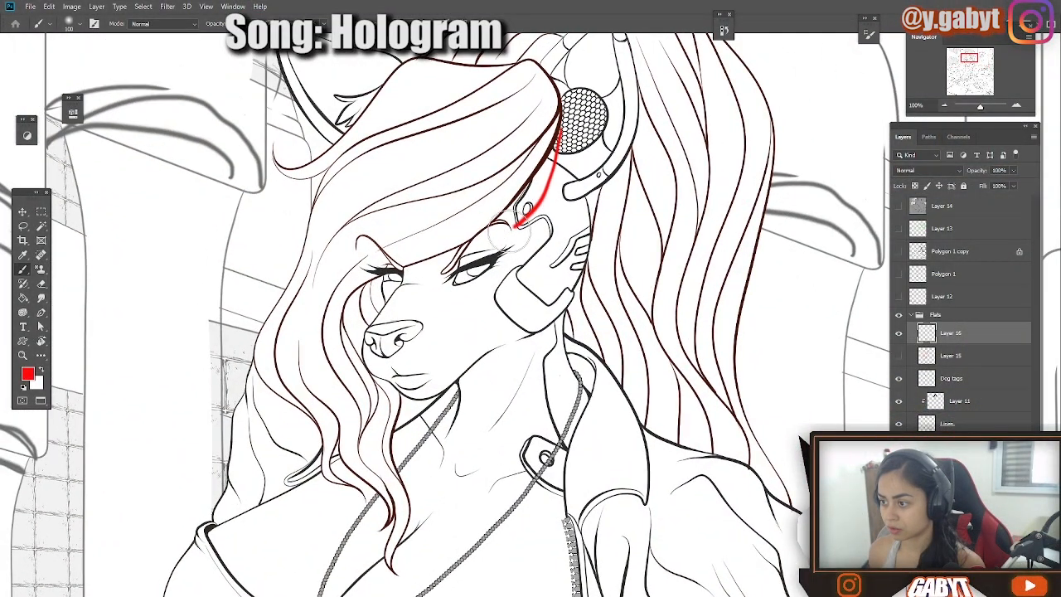
pyautogui.hotkey('ctrl', 'z')
pyautogui.moveTo(560, 125)
pyautogui.mouseDown()
pyautogui.moveTo(542, 179)
pyautogui.moveTo(520, 214)
pyautogui.moveTo(377, 267)
pyautogui.mouseUp()
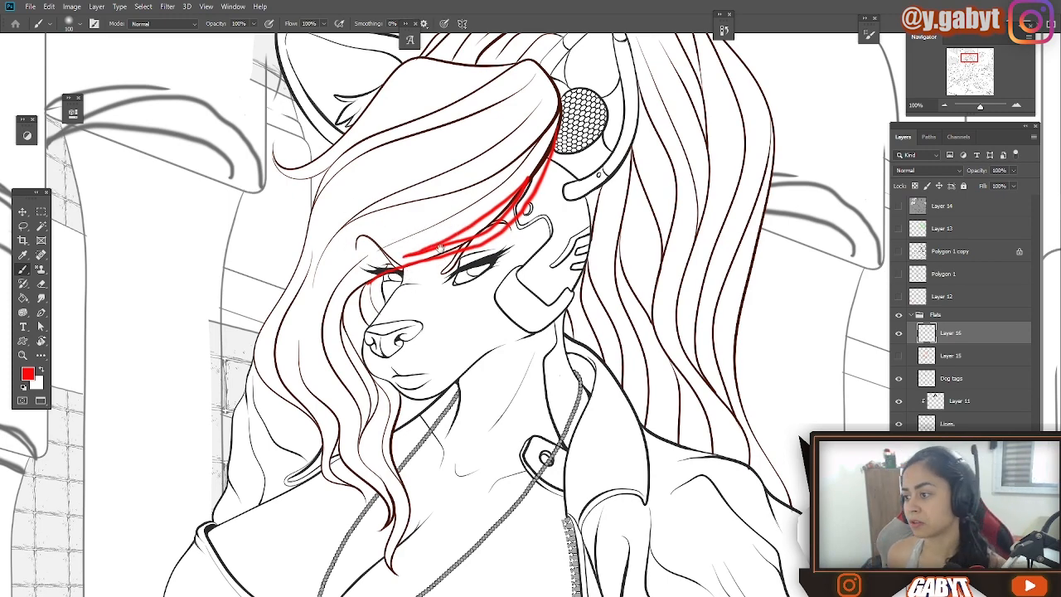
pyautogui.moveTo(439, 247); pyautogui.dragTo(306, 224)
pyautogui.moveTo(401, 122)
pyautogui.mouseDown()
pyautogui.moveTo(370, 223)
pyautogui.moveTo(384, 153)
pyautogui.moveTo(402, 191)
pyautogui.moveTo(392, 214)
pyautogui.moveTo(397, 154)
pyautogui.moveTo(377, 222)
pyautogui.moveTo(470, 205)
pyautogui.mouseUp()
pyautogui.hotkey('ctrl', 'z')
pyautogui.hotkey('ctrl', 'z')
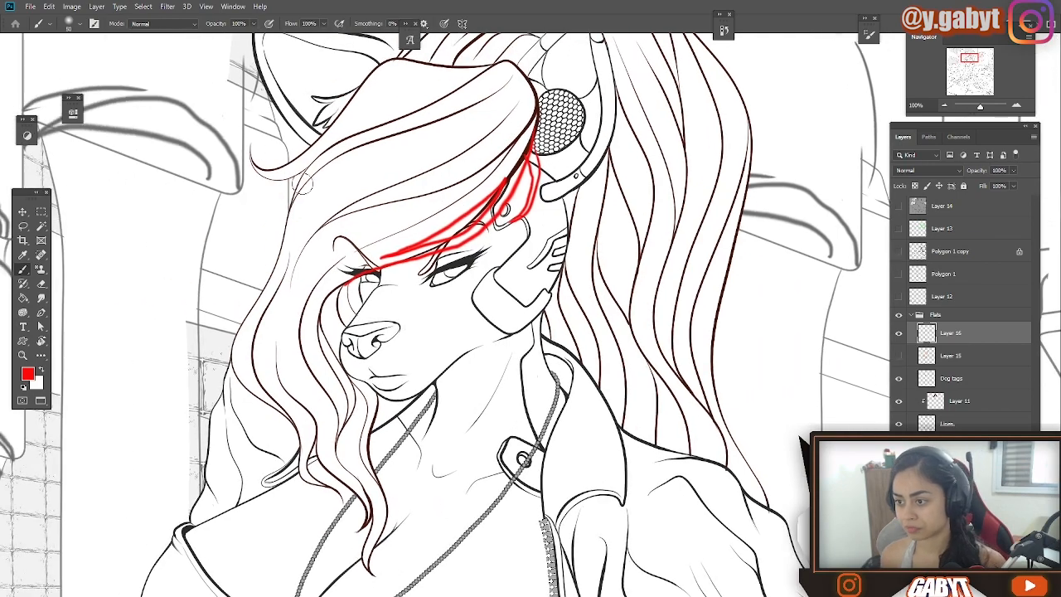
# Outline the outer contour and wavy tips of the loose hair locks beside the face in red.
pyautogui.moveTo(331, 143); pyautogui.dragTo(262, 313)
pyautogui.moveTo(219, 342); pyautogui.dragTo(252, 268)
pyautogui.moveTo(398, 398)
pyautogui.mouseDown()
pyautogui.moveTo(320, 236)
pyautogui.moveTo(329, 316)
pyautogui.moveTo(353, 357)
pyautogui.mouseUp()
pyautogui.moveTo(274, 207); pyautogui.dragTo(303, 281)
pyautogui.moveTo(240, 145); pyautogui.dragTo(273, 266)
pyautogui.moveTo(215, 200); pyautogui.dragTo(272, 262)
pyautogui.moveTo(464, 125); pyautogui.dragTo(222, 519)
# Brush a raised, fuller red contour over the top of the ponytail and down its outer edge.
pyautogui.moveTo(240, 164)
pyautogui.mouseDown()
pyautogui.moveTo(480, 328)
pyautogui.moveTo(493, 355)
pyautogui.mouseUp()
pyautogui.moveTo(298, 151); pyautogui.dragTo(431, 259)
pyautogui.moveTo(489, 348); pyautogui.dragTo(330, 145)
pyautogui.moveTo(332, 131); pyautogui.dragTo(373, 502)
pyautogui.moveTo(339, 196); pyautogui.dragTo(338, 436)
pyautogui.moveTo(580, 265)
pyautogui.mouseDown()
pyautogui.moveTo(398, 267)
pyautogui.moveTo(680, 273)
pyautogui.mouseUp()
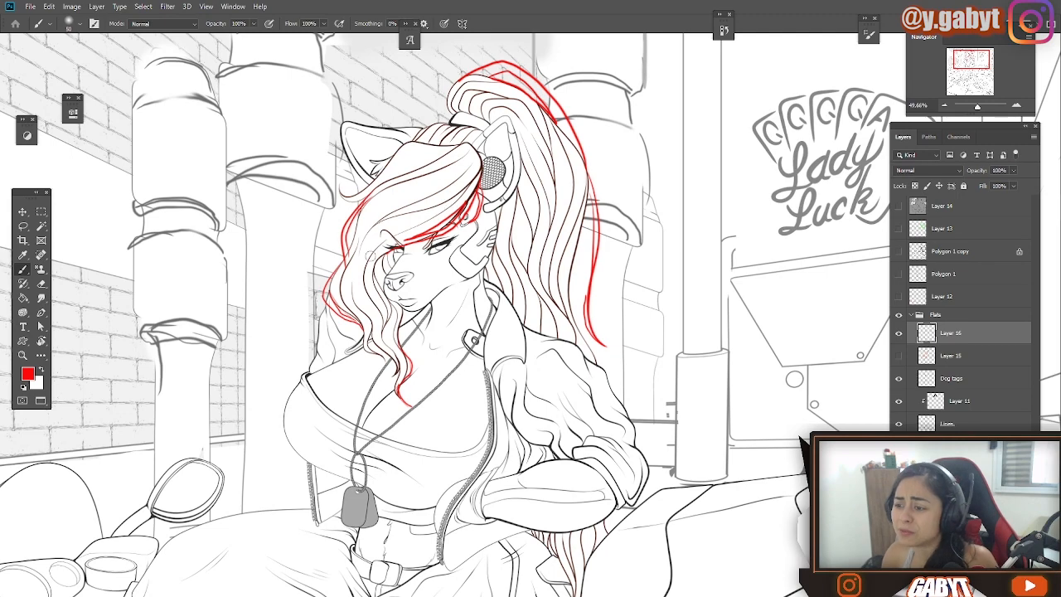
# Add loose red flyaway strands sweeping outward from the fringe and side hair.
pyautogui.moveTo(334, 278); pyautogui.dragTo(338, 357)
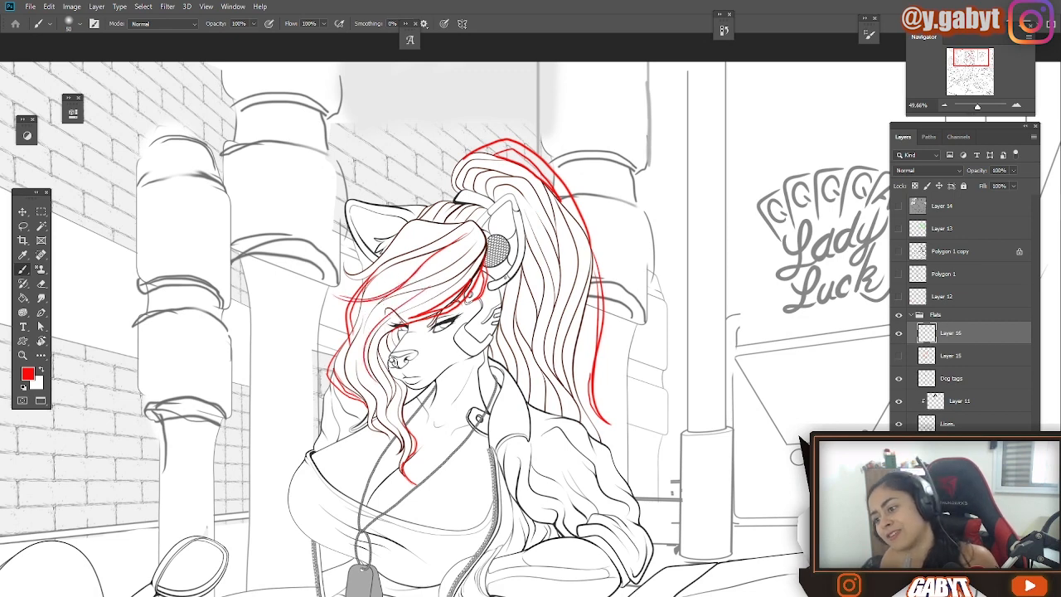
pyautogui.moveTo(416, 311); pyautogui.dragTo(329, 323)
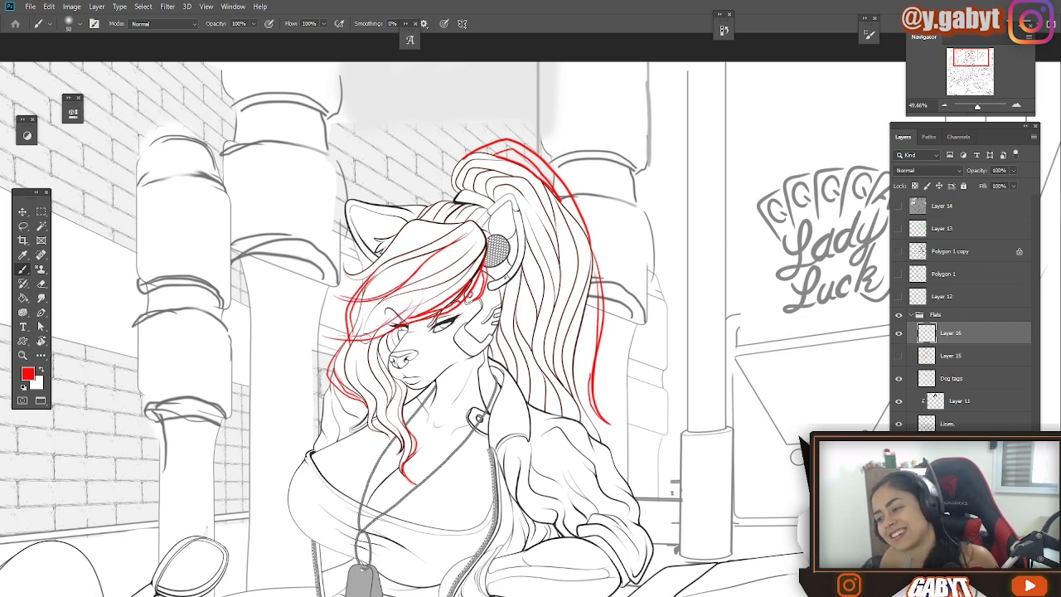
pyautogui.moveTo(380, 404); pyautogui.dragTo(337, 350)
pyautogui.moveTo(503, 255); pyautogui.dragTo(491, 302)
# Fill a red shadow wedge at the ponytail's base and brush red strand lines through the ponytail and front locks.
pyautogui.moveTo(465, 202); pyautogui.dragTo(503, 217)
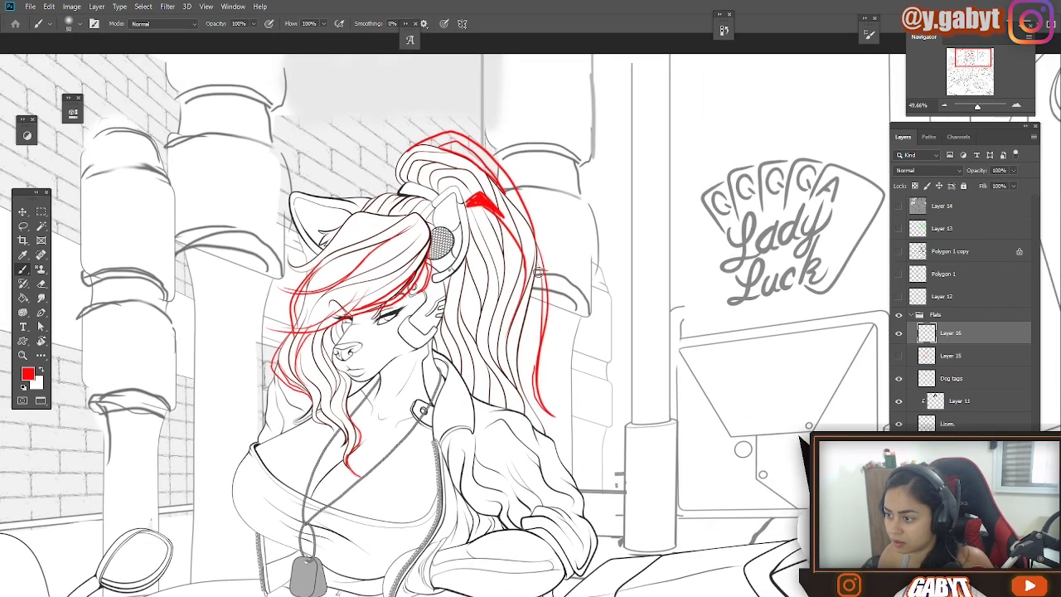
pyautogui.moveTo(529, 272); pyautogui.dragTo(516, 388)
pyautogui.moveTo(478, 211)
pyautogui.mouseDown()
pyautogui.moveTo(502, 320)
pyautogui.moveTo(494, 376)
pyautogui.mouseUp()
pyautogui.moveTo(477, 259); pyautogui.dragTo(465, 370)
pyautogui.moveTo(402, 154); pyautogui.dragTo(397, 181)
pyautogui.moveTo(330, 403); pyautogui.dragTo(371, 260)
pyautogui.moveTo(371, 209); pyautogui.dragTo(357, 304)
pyautogui.moveTo(395, 243); pyautogui.dragTo(408, 280)
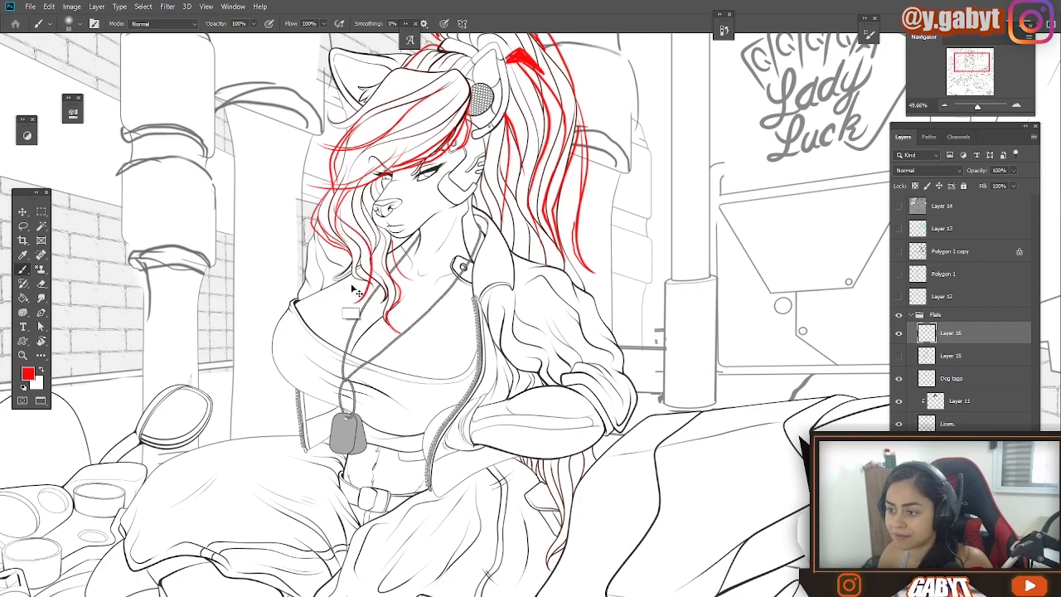
# Brush red strand lines along the lower hair hanging behind the arm and hip, undoing a misplaced stroke.
pyautogui.moveTo(403, 388); pyautogui.dragTo(356, 133)
pyautogui.moveTo(518, 218); pyautogui.dragTo(507, 361)
pyautogui.hotkey('ctrl', 'z')
pyautogui.moveTo(486, 273); pyautogui.dragTo(447, 223)
pyautogui.moveTo(473, 155); pyautogui.dragTo(481, 312)
pyautogui.moveTo(485, 195); pyautogui.dragTo(488, 323)
pyautogui.moveTo(475, 229)
pyautogui.mouseDown()
pyautogui.moveTo(420, 261)
pyautogui.moveTo(466, 253)
pyautogui.mouseUp()
pyautogui.moveTo(468, 301); pyautogui.dragTo(465, 351)
pyautogui.moveTo(464, 315); pyautogui.dragTo(464, 366)
# Mark the braid's curved contours in red above the hair tie, undoing the misplaced strokes.
pyautogui.moveTo(533, 327); pyautogui.dragTo(414, 328)
pyautogui.moveTo(490, 365); pyautogui.dragTo(606, 365)
pyautogui.moveTo(347, 290); pyautogui.dragTo(353, 302)
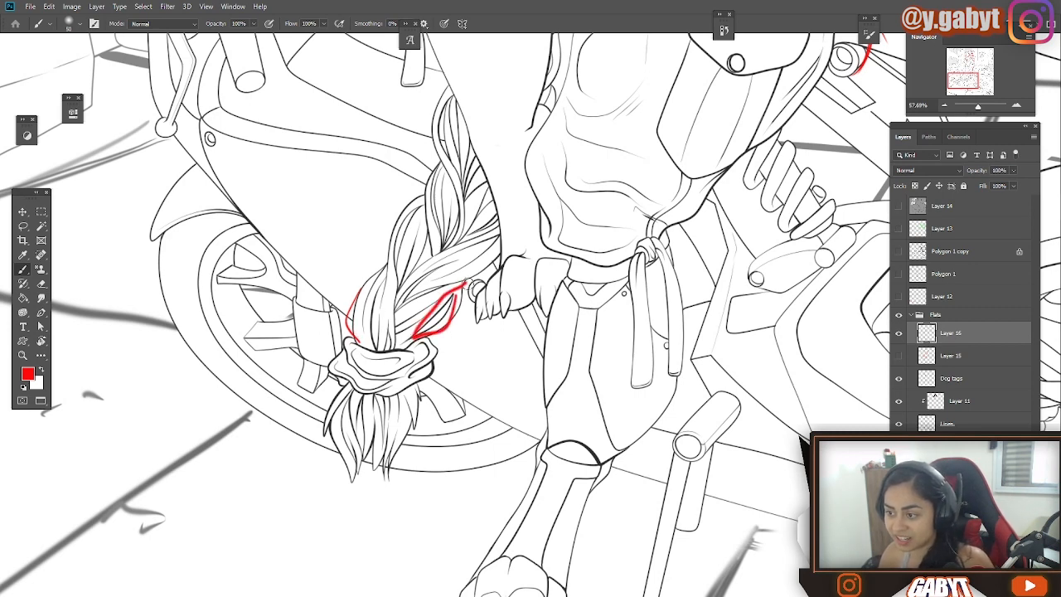
pyautogui.moveTo(467, 284); pyautogui.dragTo(484, 308)
pyautogui.hotkey('ctrl', 'z')
pyautogui.moveTo(446, 169)
pyautogui.mouseDown()
pyautogui.moveTo(443, 101)
pyautogui.moveTo(448, 196)
pyautogui.moveTo(484, 219)
pyautogui.mouseUp()
pyautogui.hotkey('ctrl', 'z')
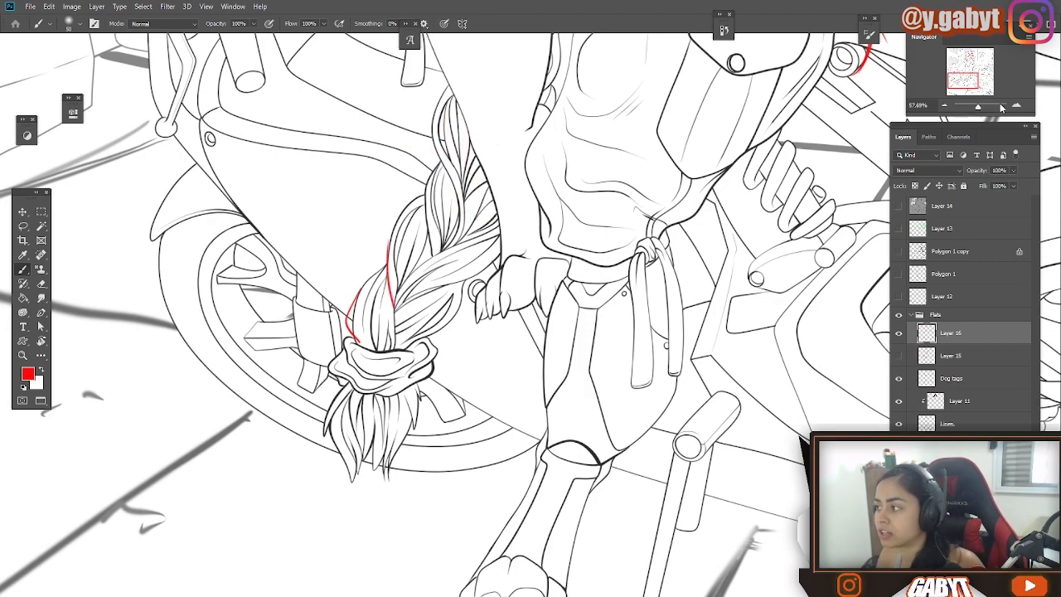
# Shade the side planes of the hip, bent arm, ponytail, face, chest and raised leg in light blue.
pyautogui.moveTo(979, 107); pyautogui.dragTo(976, 106)
pyautogui.moveTo(966, 79)
pyautogui.mouseDown()
pyautogui.moveTo(972, 64)
pyautogui.moveTo(970, 73)
pyautogui.mouseUp()
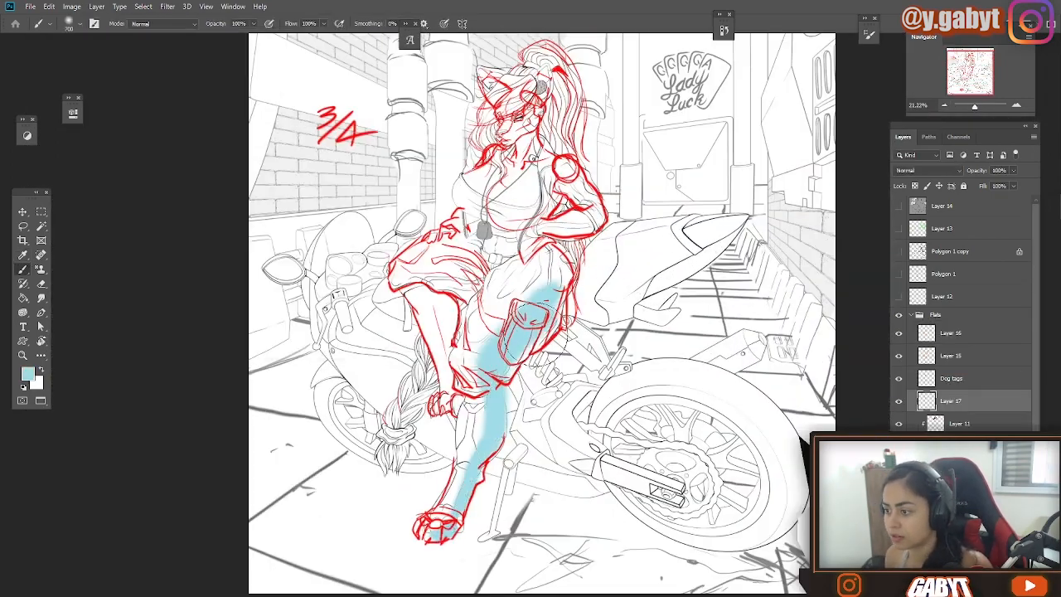
pyautogui.moveTo(557, 259); pyautogui.dragTo(563, 325)
pyautogui.moveTo(566, 165); pyautogui.dragTo(594, 224)
pyautogui.moveTo(567, 76); pyautogui.dragTo(576, 133)
pyautogui.moveTo(554, 57); pyautogui.dragTo(519, 129)
pyautogui.moveTo(544, 197); pyautogui.dragTo(519, 217)
pyautogui.moveTo(547, 175); pyautogui.dragTo(523, 199)
pyautogui.moveTo(415, 272)
pyautogui.mouseDown()
pyautogui.moveTo(450, 271)
pyautogui.moveTo(460, 381)
pyautogui.mouseUp()
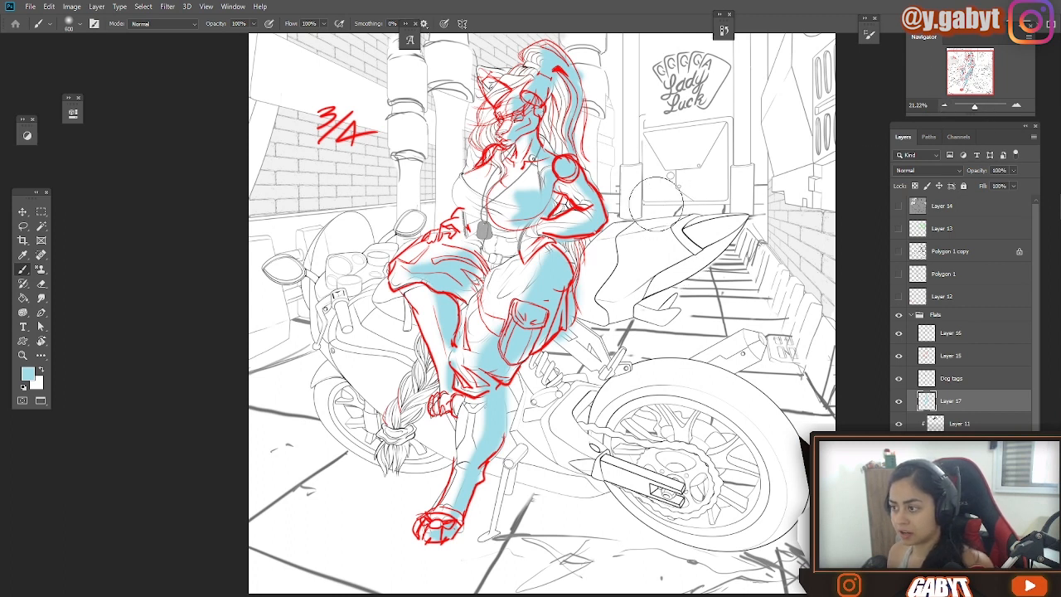
# Sketch a light blue box in perspective on the floor near the braid, clean its edges and shade its side face.
pyautogui.moveTo(295, 551); pyautogui.dragTo(299, 481)
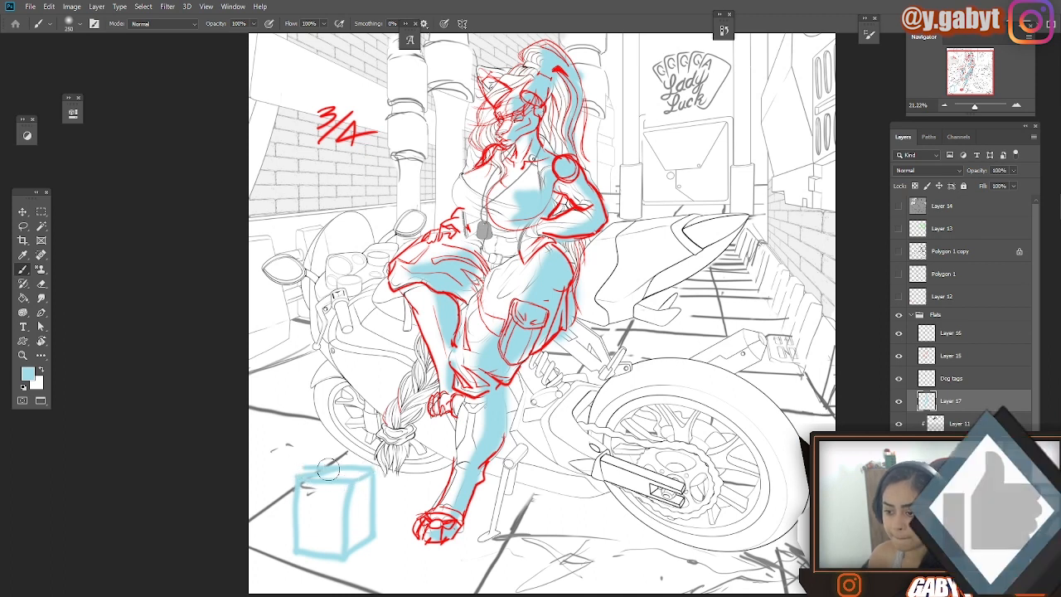
pyautogui.press('e')
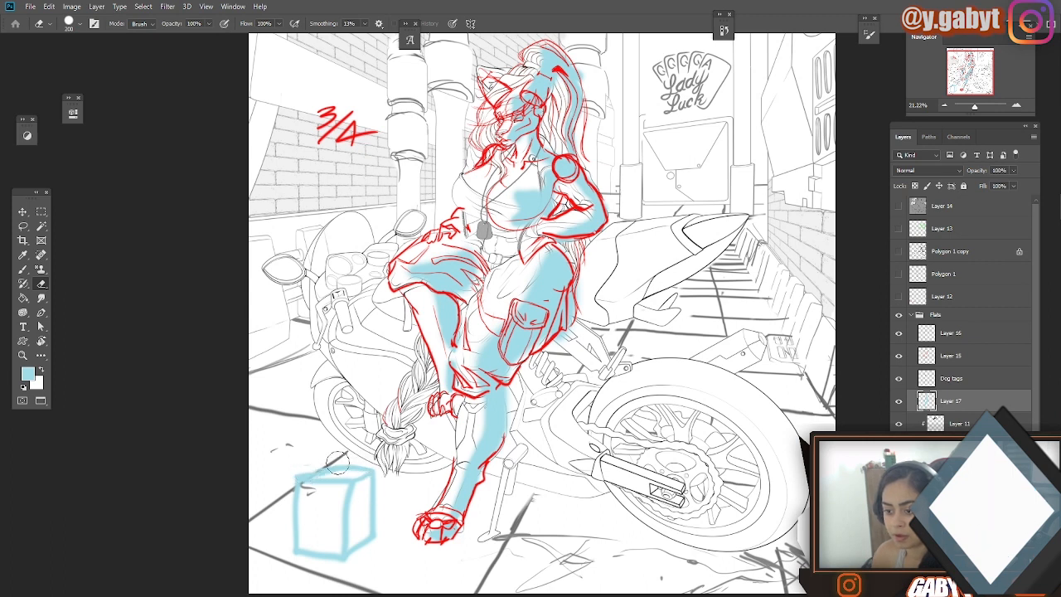
pyautogui.moveTo(337, 462)
pyautogui.mouseDown()
pyautogui.moveTo(373, 470)
pyautogui.moveTo(361, 539)
pyautogui.moveTo(352, 518)
pyautogui.moveTo(367, 529)
pyautogui.moveTo(348, 545)
pyautogui.mouseUp()
pyautogui.press('b')
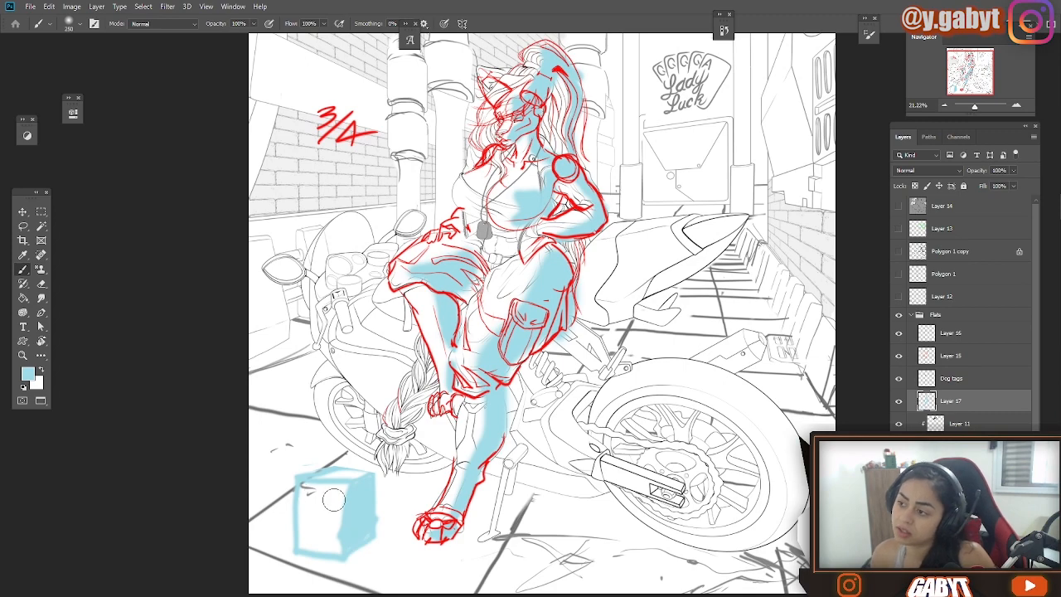
# Shade the outer edge of the motorcycle's rear tyre in light blue and toggle the visibility of the shading layer.
pyautogui.moveTo(975, 106)
pyautogui.mouseDown()
pyautogui.moveTo(953, 106)
pyautogui.moveTo(977, 107)
pyautogui.mouseUp()
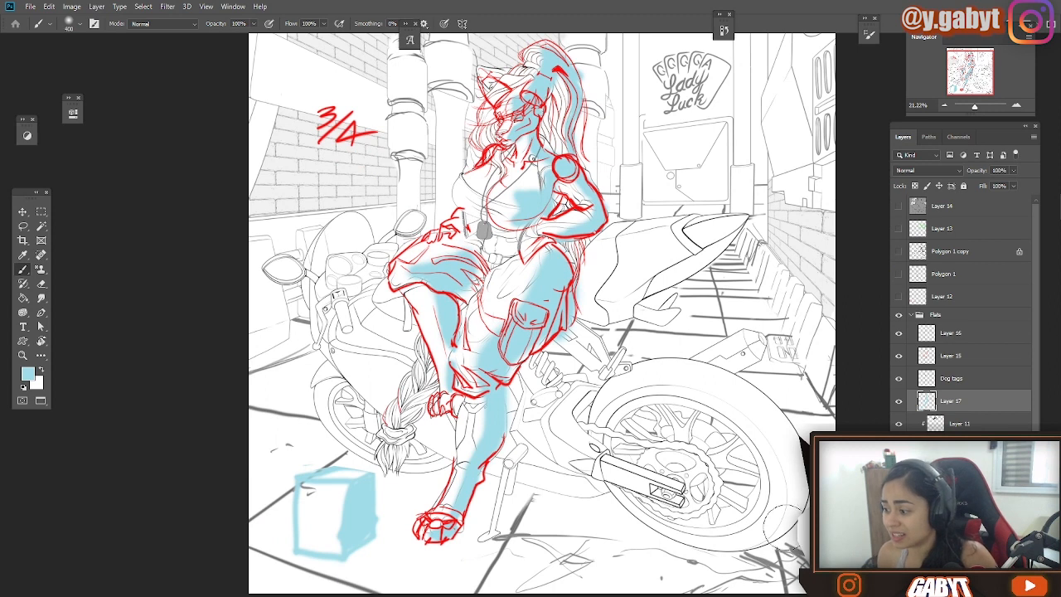
pyautogui.moveTo(769, 538)
pyautogui.mouseDown()
pyautogui.moveTo(783, 427)
pyautogui.moveTo(775, 526)
pyautogui.moveTo(737, 393)
pyautogui.moveTo(711, 386)
pyautogui.mouseUp()
pyautogui.moveTo(729, 223); pyautogui.dragTo(619, 313)
pyautogui.moveTo(975, 106); pyautogui.dragTo(976, 107)
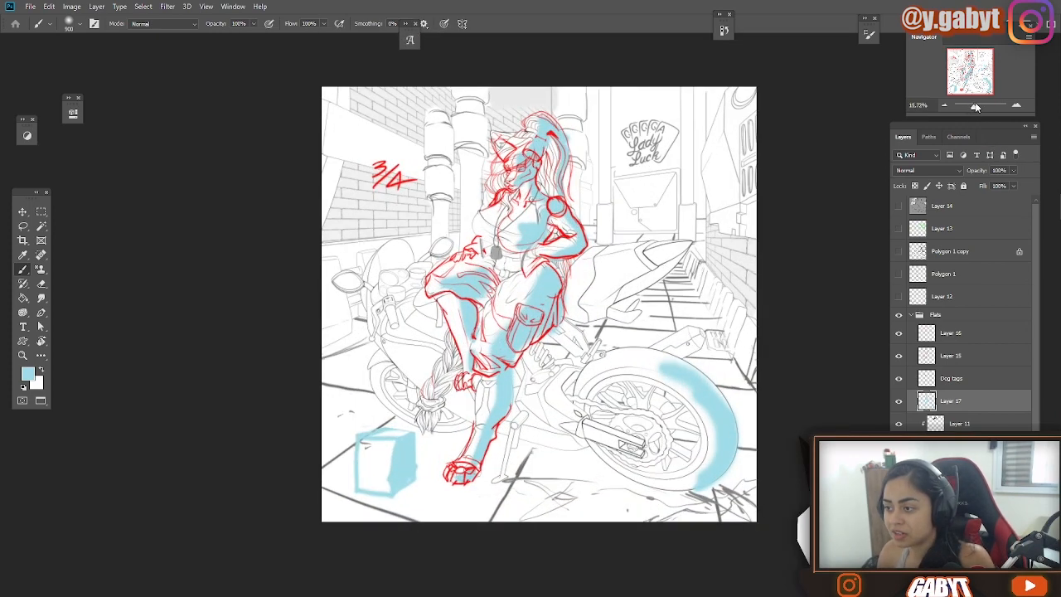
pyautogui.click(899, 401)
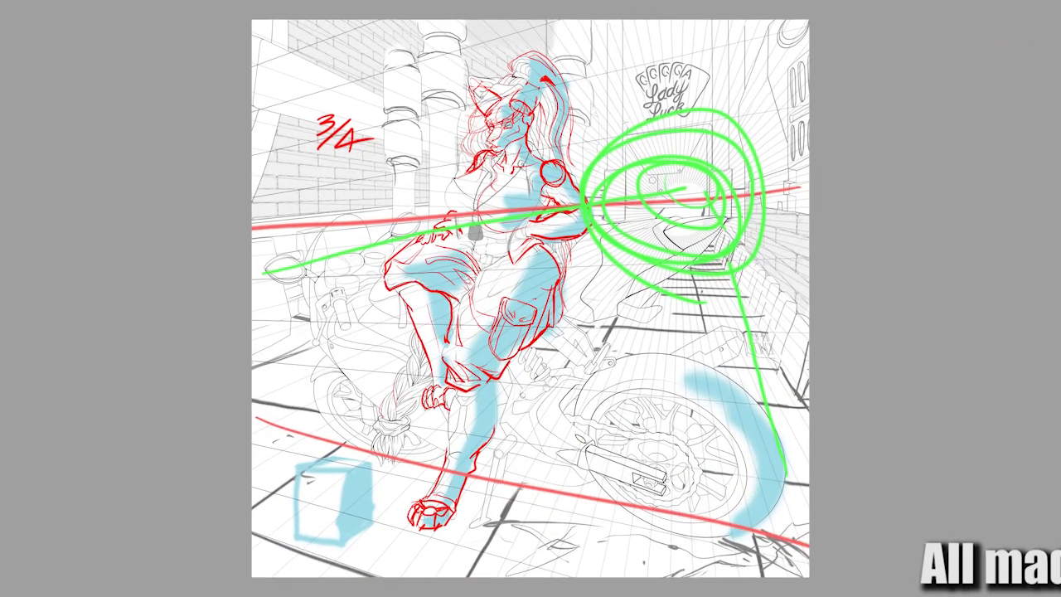